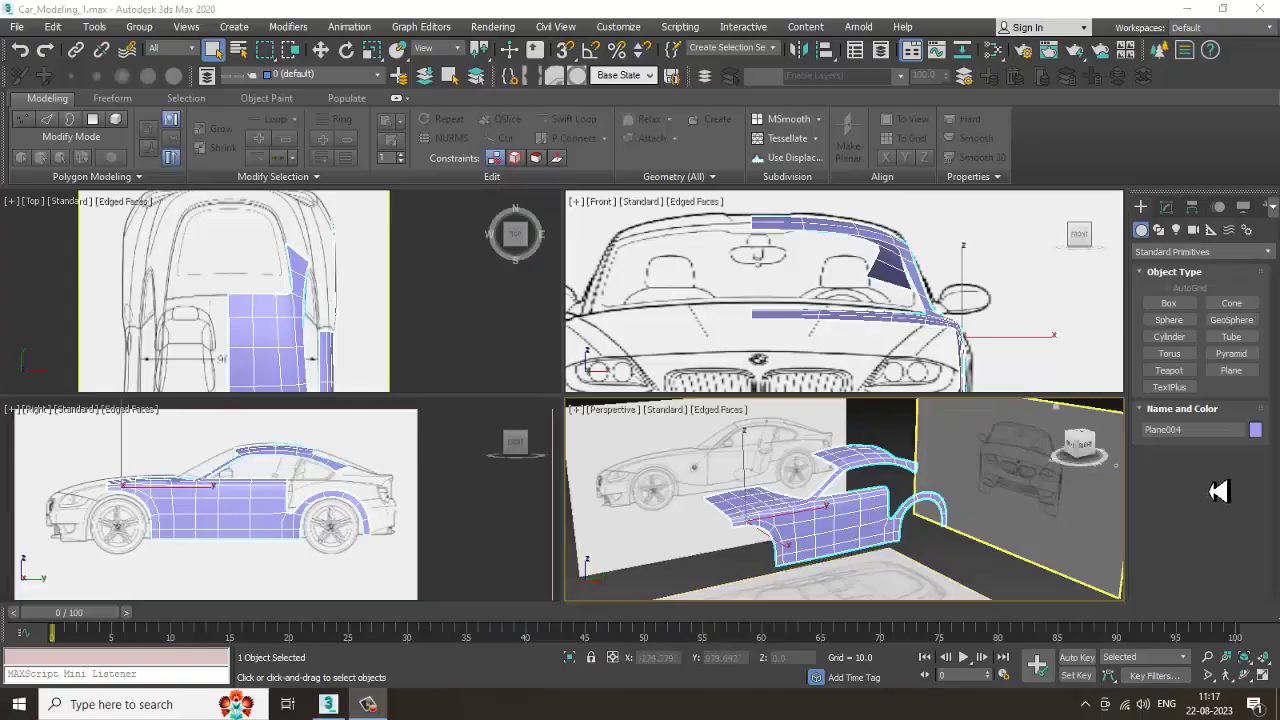
left_click(368, 705)
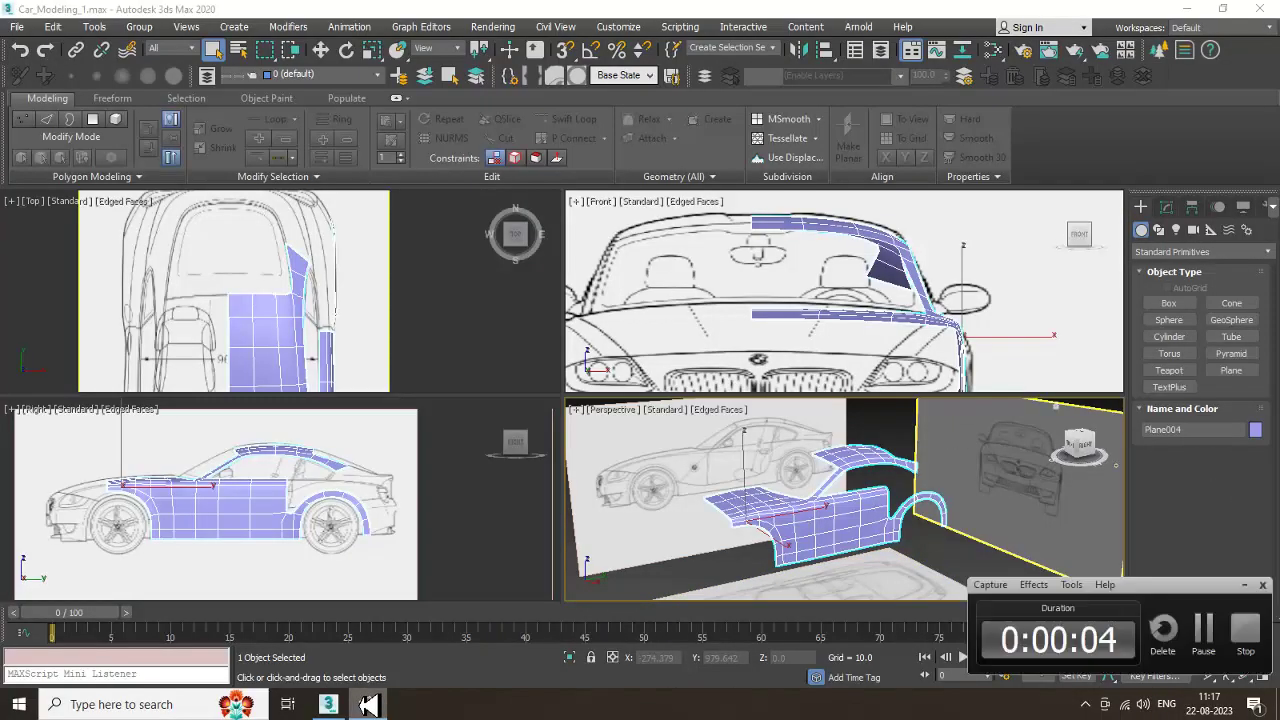
left_click(368, 705)
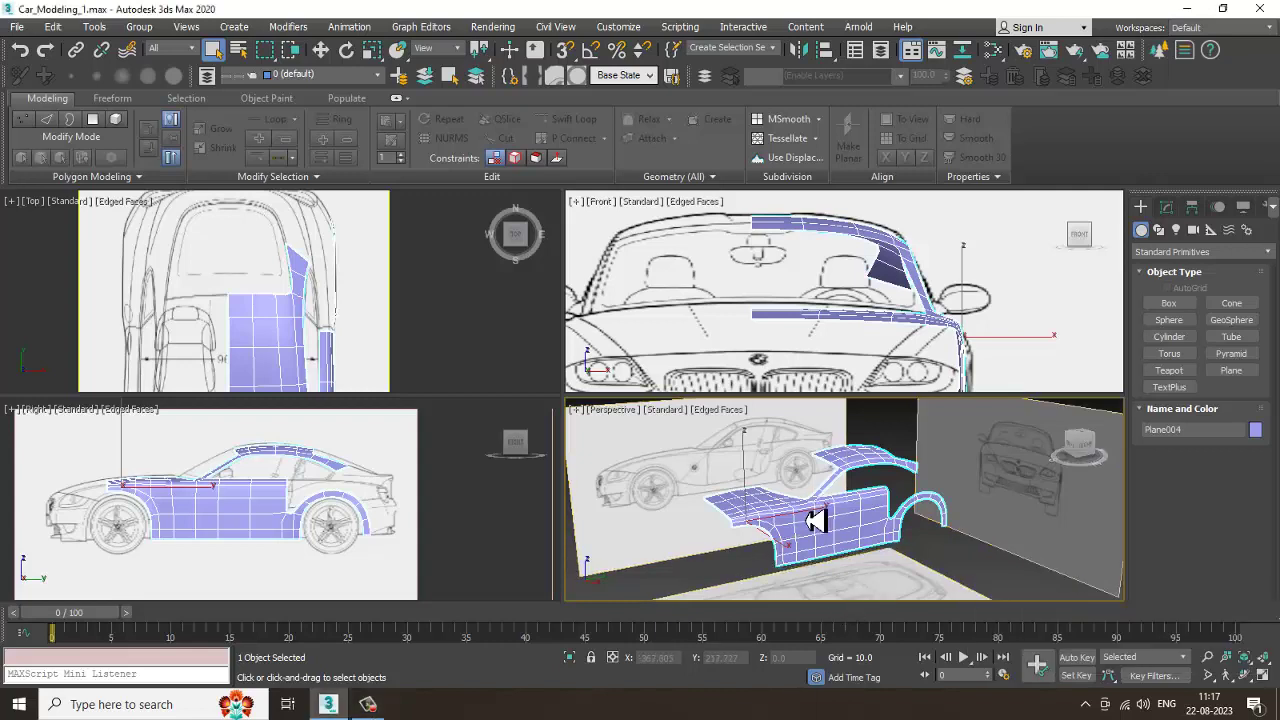
Step: Open the car body mesh's Editable Poly settings and make the mesh see-through in the Right view
middle_click_drag(358, 311, 340, 307)
key("alt+w")
scroll(372, 314, "down", 4)
scroll(540, 415, "up", 4)
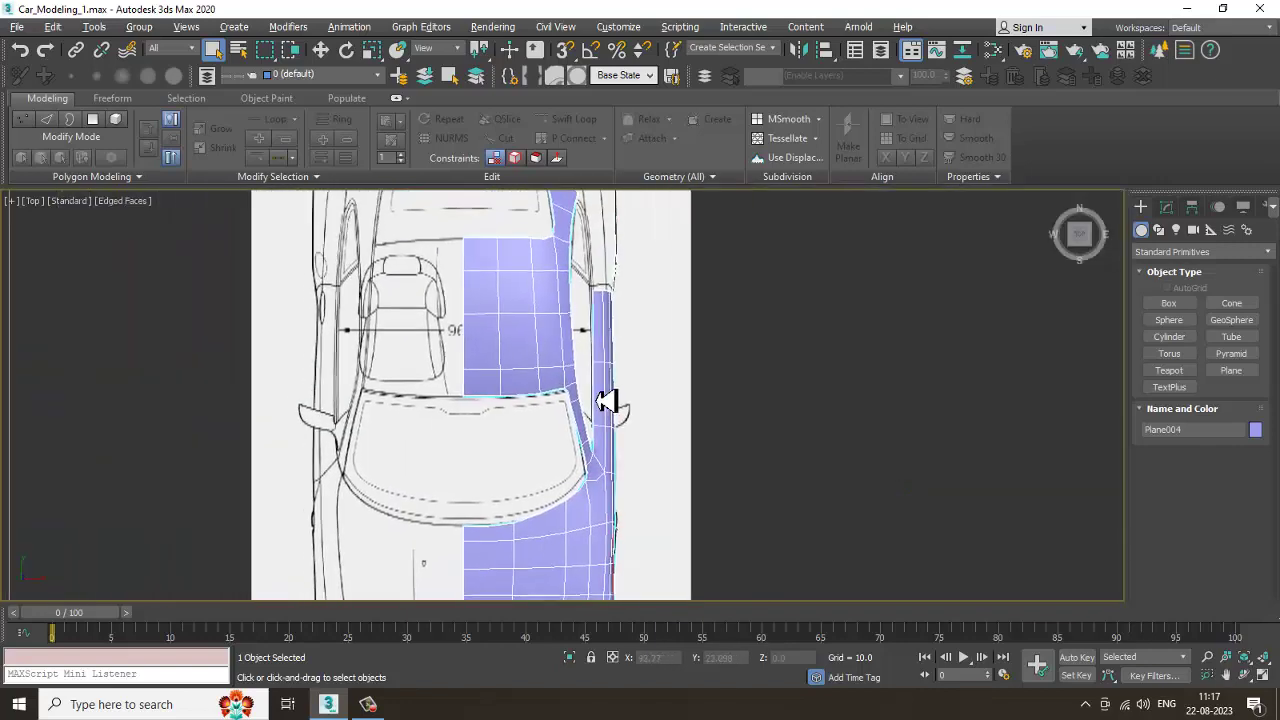
scroll(594, 452, "up", 3)
key("w")
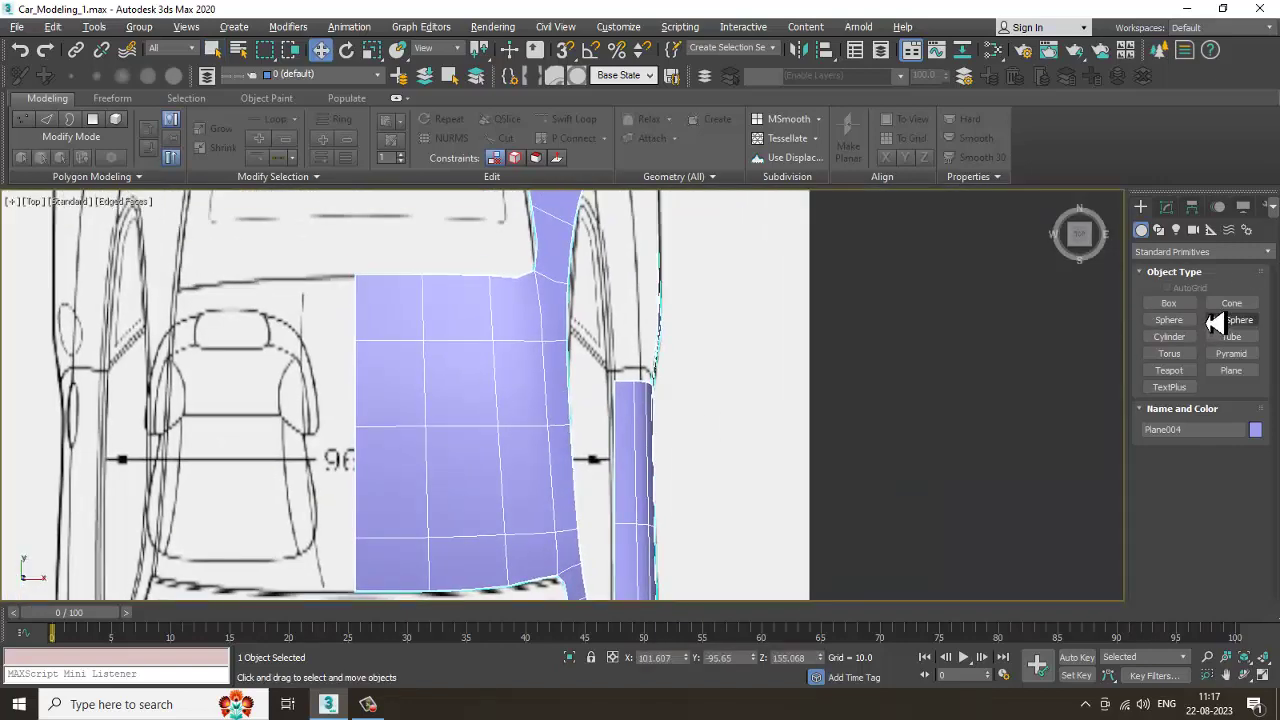
left_click(1166, 211)
key("alt+w")
middle_click(943, 474)
key("alt+w")
key("alt+w")
right_click(850, 516)
left_click(822, 345)
middle_click(300, 510)
key("alt+w")
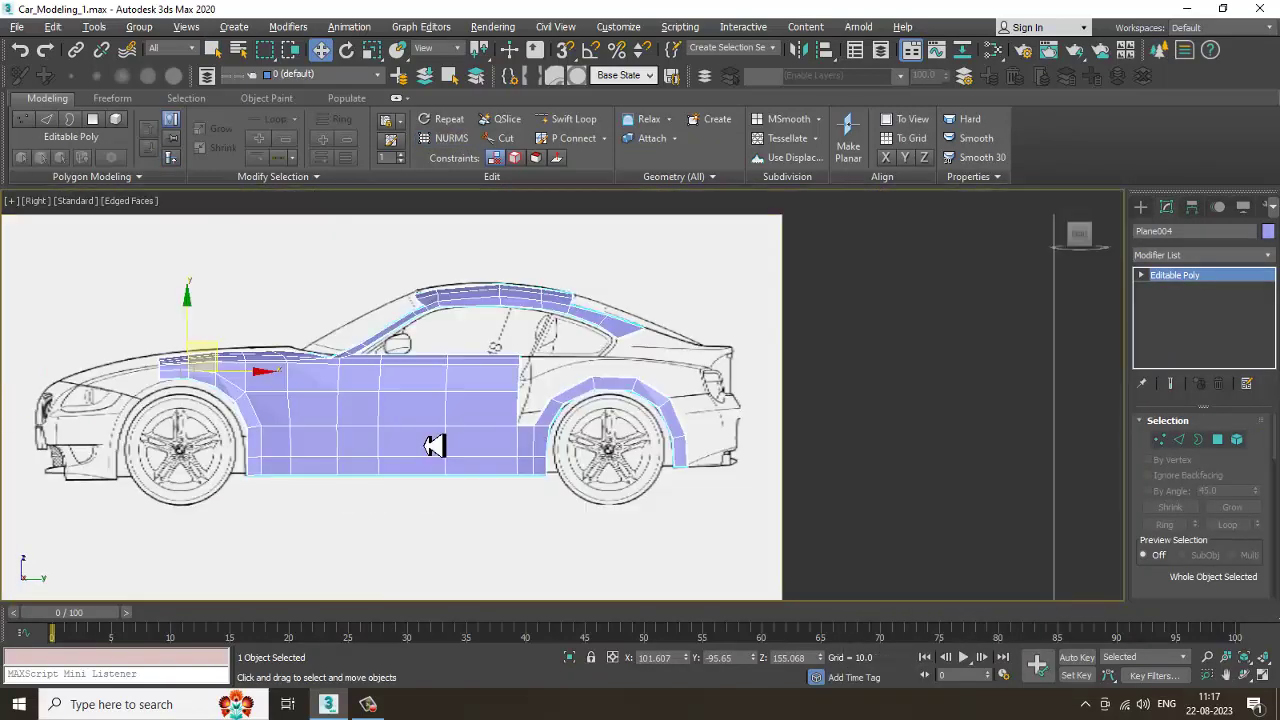
scroll(450, 443, "up", 2)
middle_click_drag(630, 385, 591, 414)
key("alt+x")
scroll(594, 411, "up", 1)
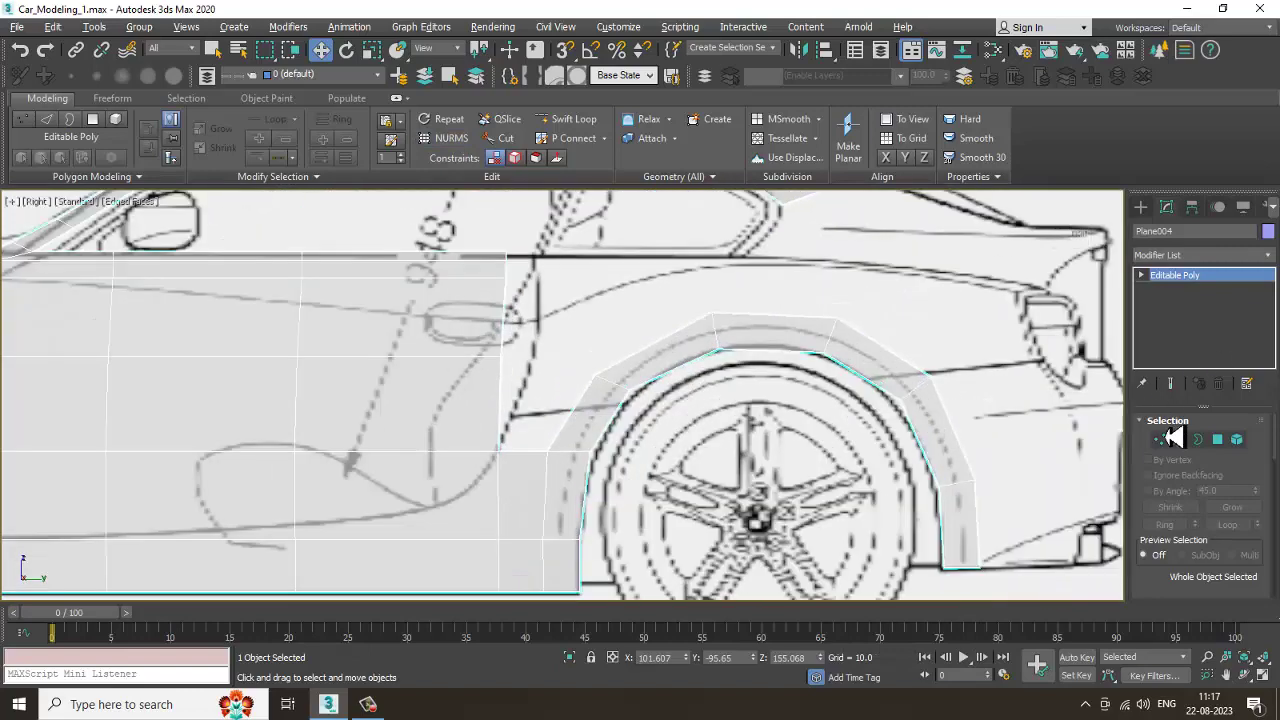
Step: In edge mode, extrude the short horizontal edge between the door panel and the rear wheel arch upward
left_click(1181, 441)
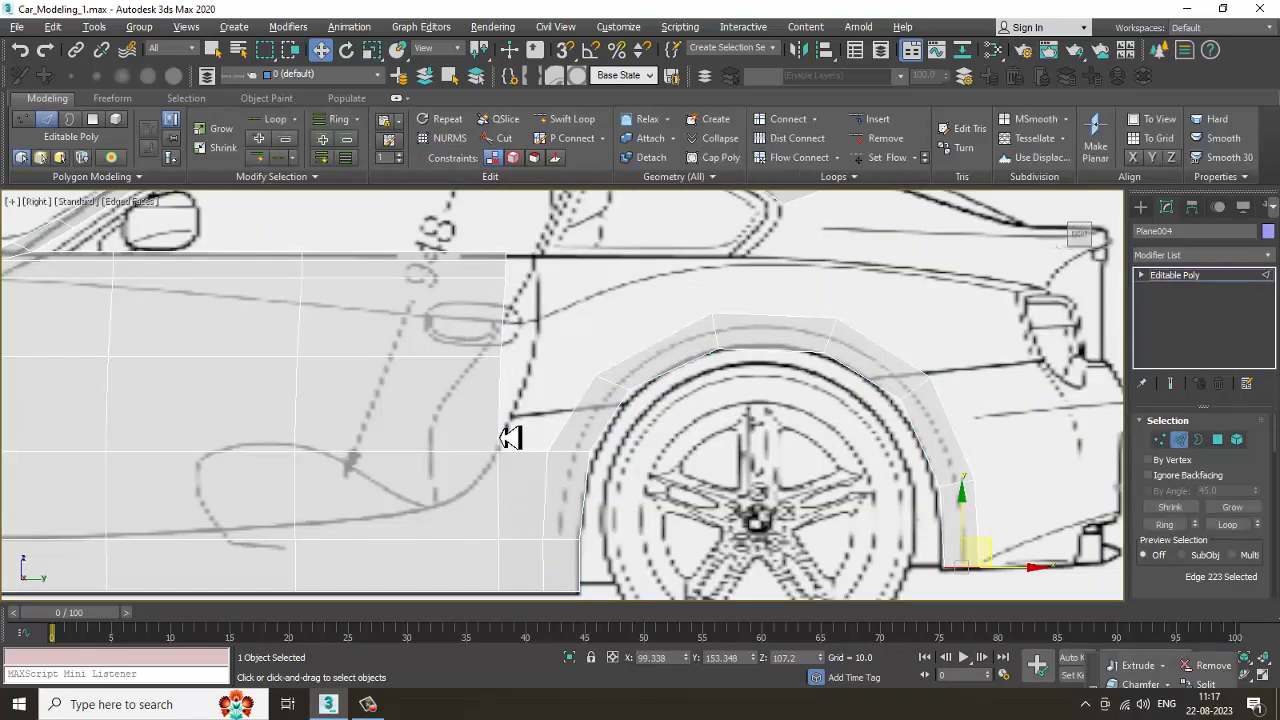
left_click(540, 451)
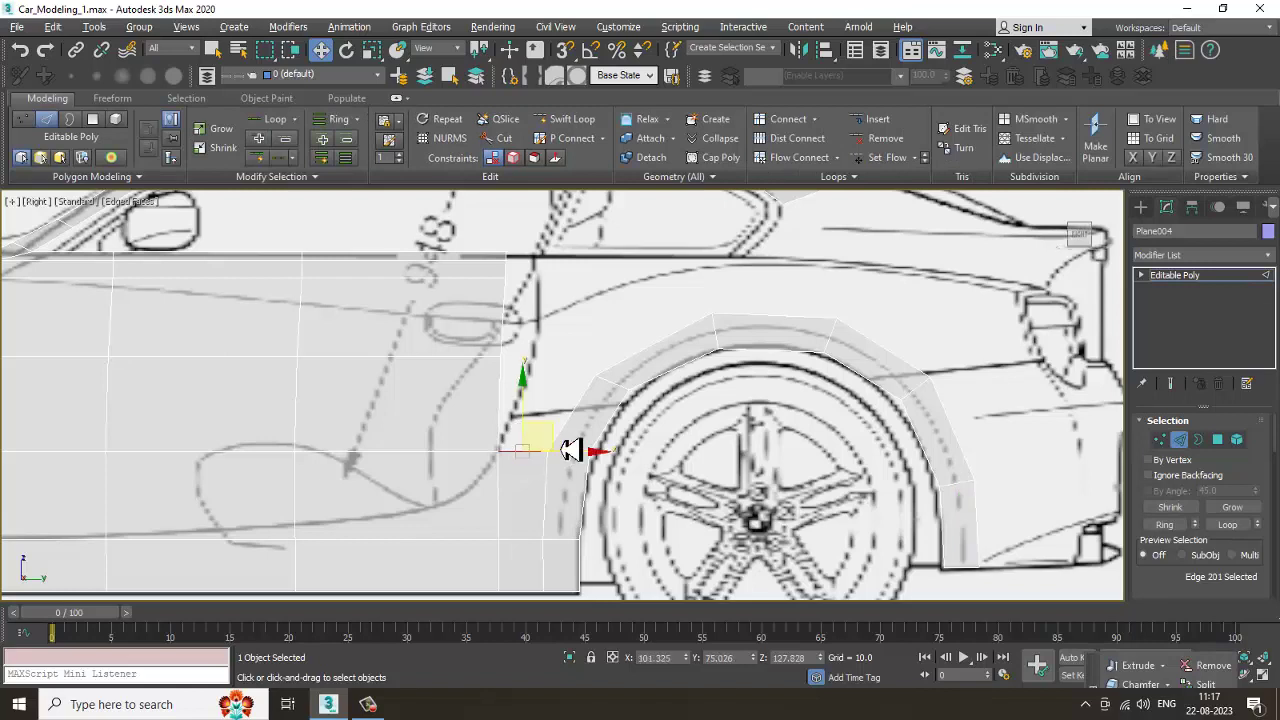
left_click_drag(545, 426, 567, 355, "ctrl")
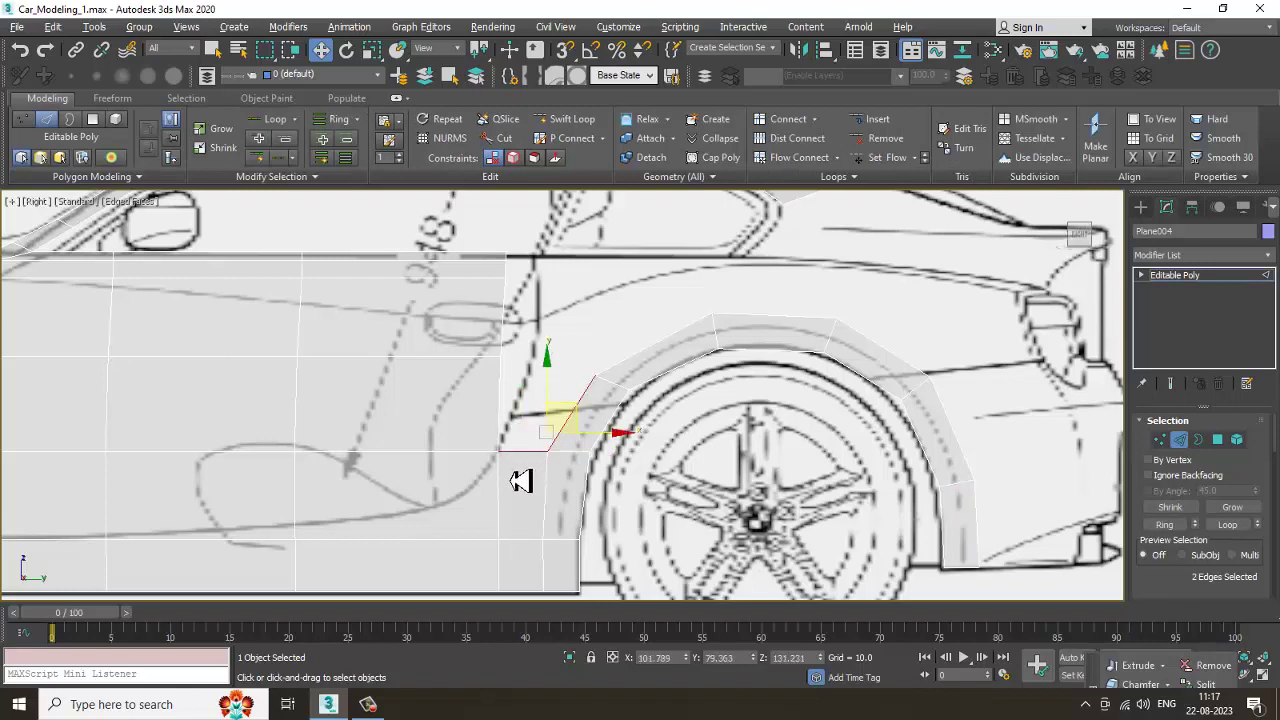
key("ctrl+z")
left_click_drag(549, 436, 569, 351, "shift")
Step: Target-weld the new polygon's two upper vertices to the wheel arch's outer vertex and the door's rear edge vertex
key("alt+w")
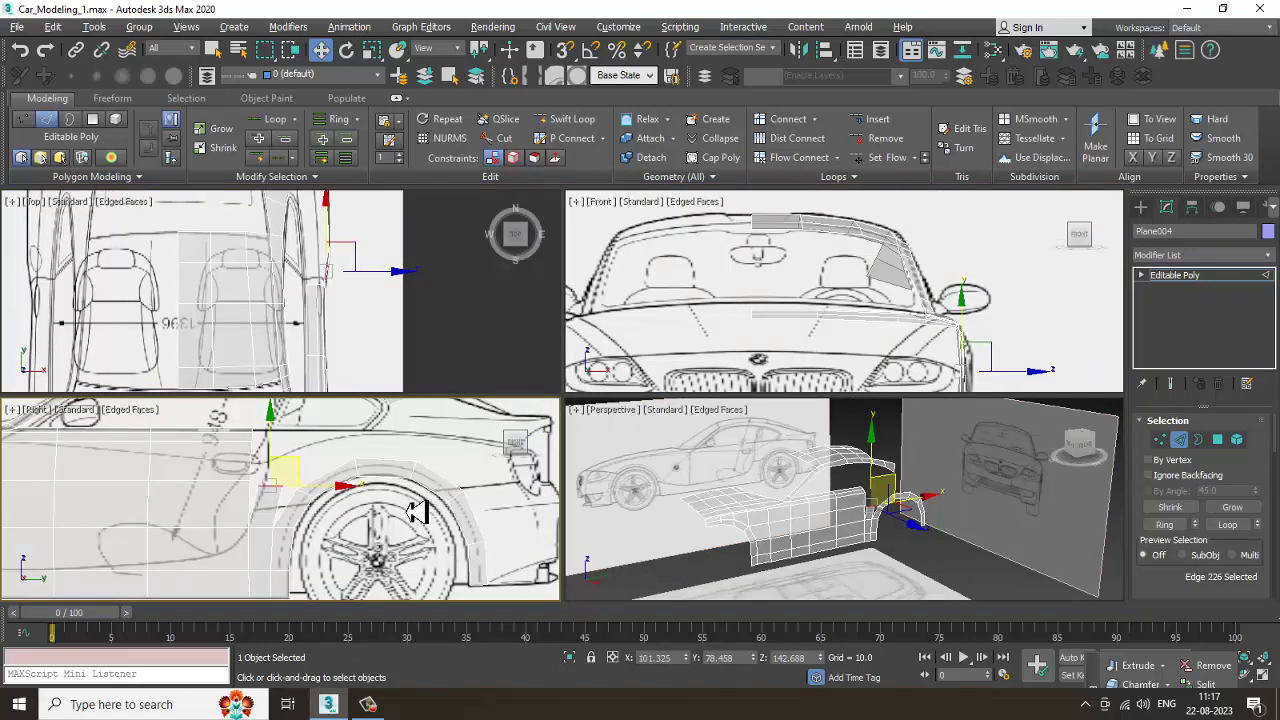
key("alt+w")
scroll(690, 420, "up", 4)
middle_click_drag(432, 376, 468, 376)
key("1")
left_click_drag(461, 309, 415, 346)
right_click(447, 340)
left_click(466, 355)
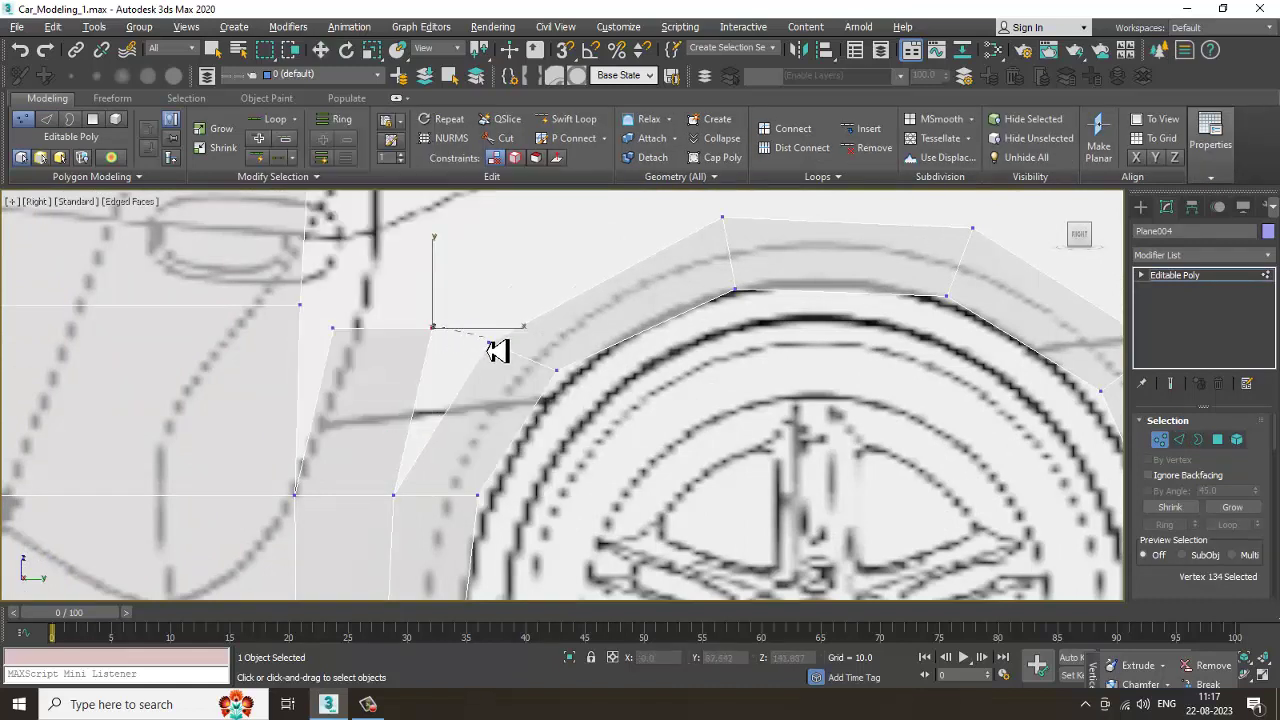
left_click(489, 343)
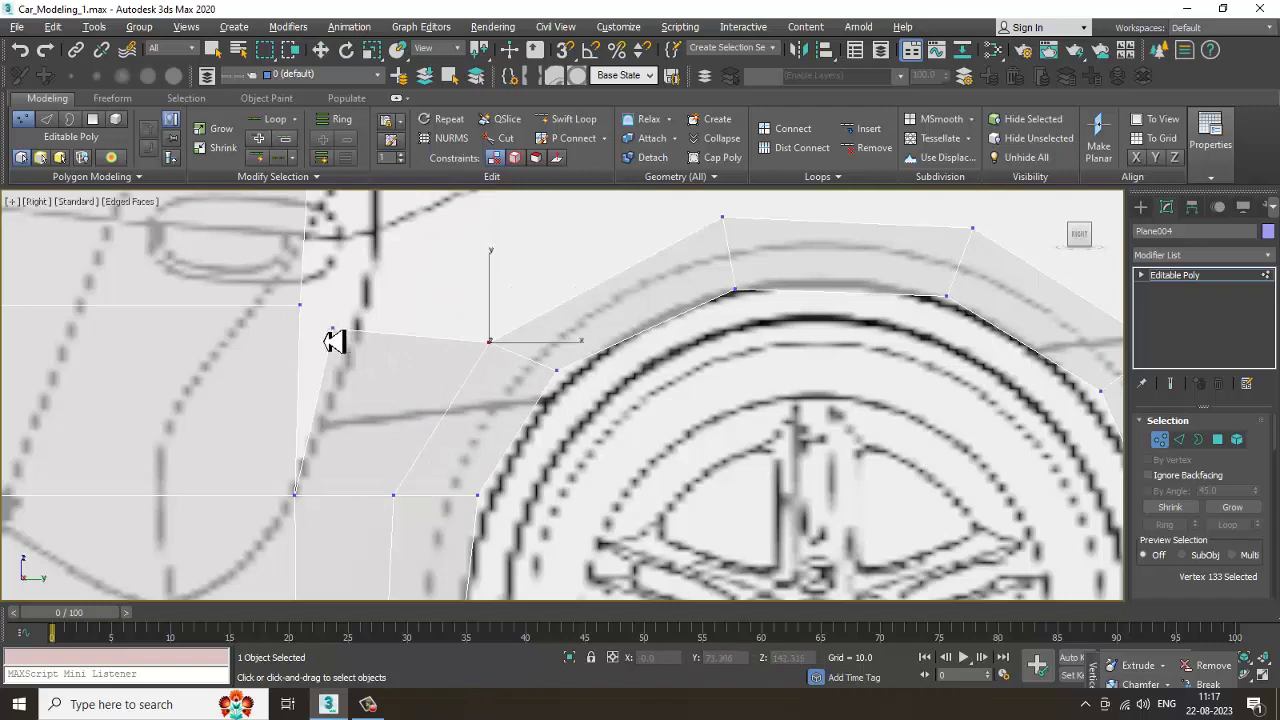
left_click(301, 306)
scroll(384, 328, "down", 2)
middle_click_drag(394, 337, 460, 397)
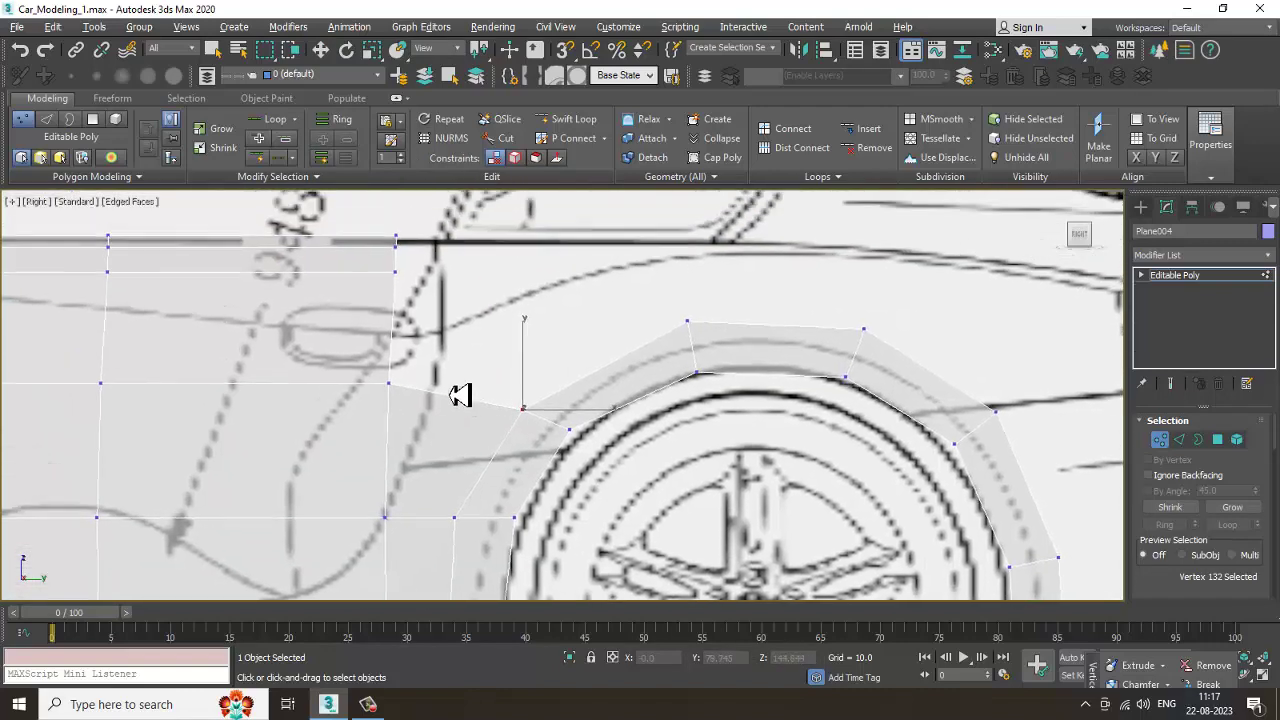
Step: Inspect the welded vertices behind the door against the blueprints in the Top, Perspective and Right views
scroll(466, 370, "down", 4)
scroll(454, 349, "up", 2)
key("w")
key("alt+w")
scroll(403, 314, "up", 2)
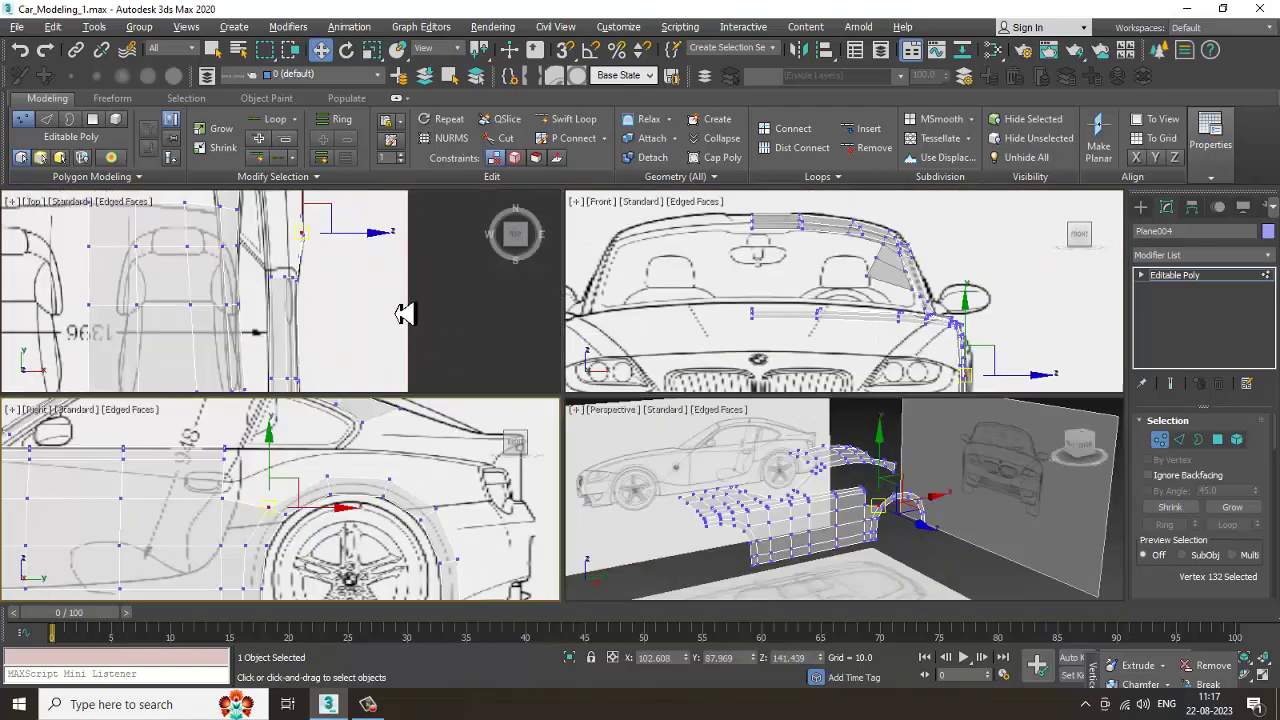
middle_click(405, 312)
key("alt+w")
scroll(409, 309, "up", 3)
mouse_move(611, 315)
middle_mouse_down()
mouse_move(653, 332)
mouse_move(612, 340)
middle_mouse_up()
key("alt+w")
scroll(757, 459, "up", 3)
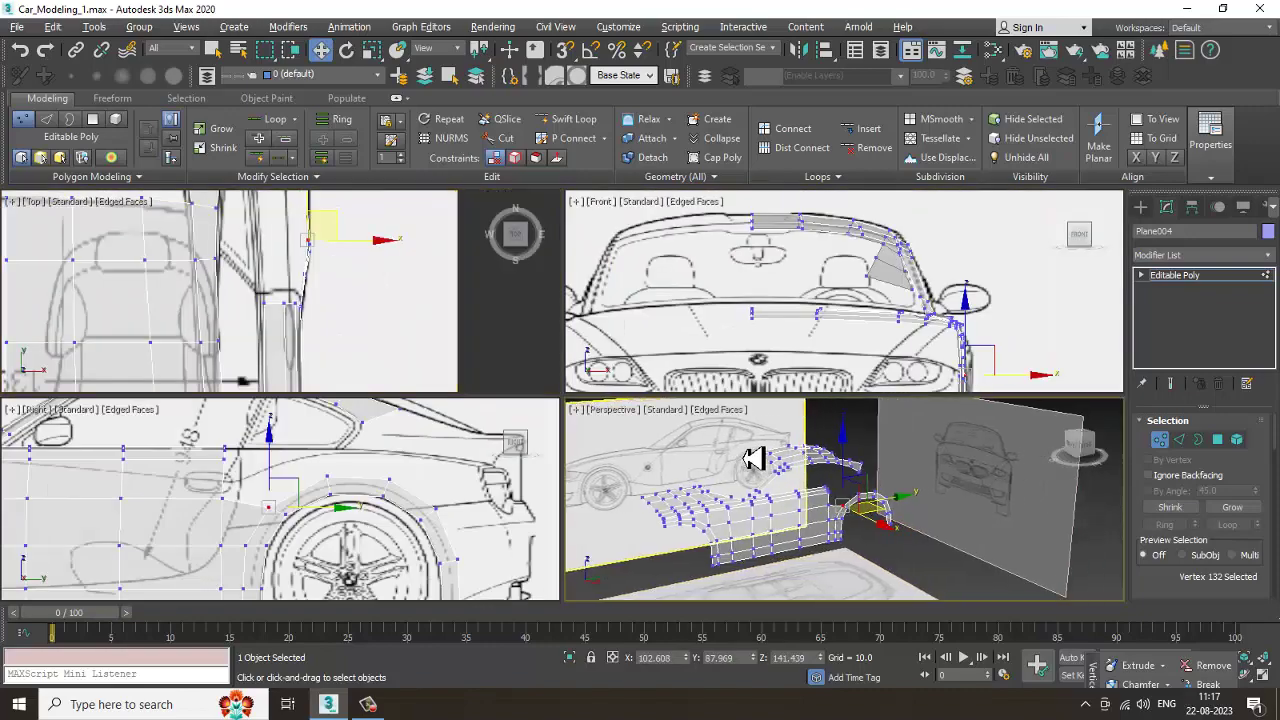
scroll(860, 510, "up", 3)
key("alt+w")
middle_click_drag(606, 424, 555, 358, "alt")
scroll(528, 432, "up", 4)
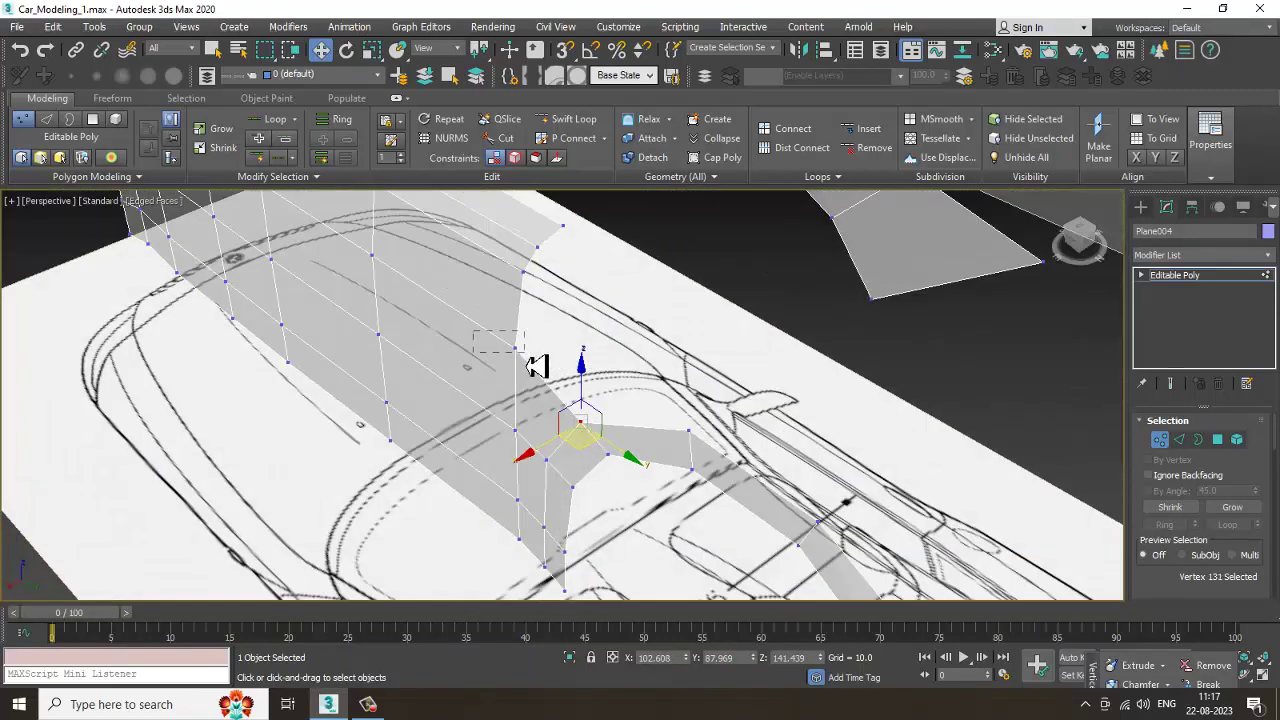
left_click_drag(537, 366, 538, 367)
key("alt+w")
middle_click_drag(457, 493, 440, 494)
key("alt+w")
middle_click_drag(442, 406, 534, 414)
key("alt+x")
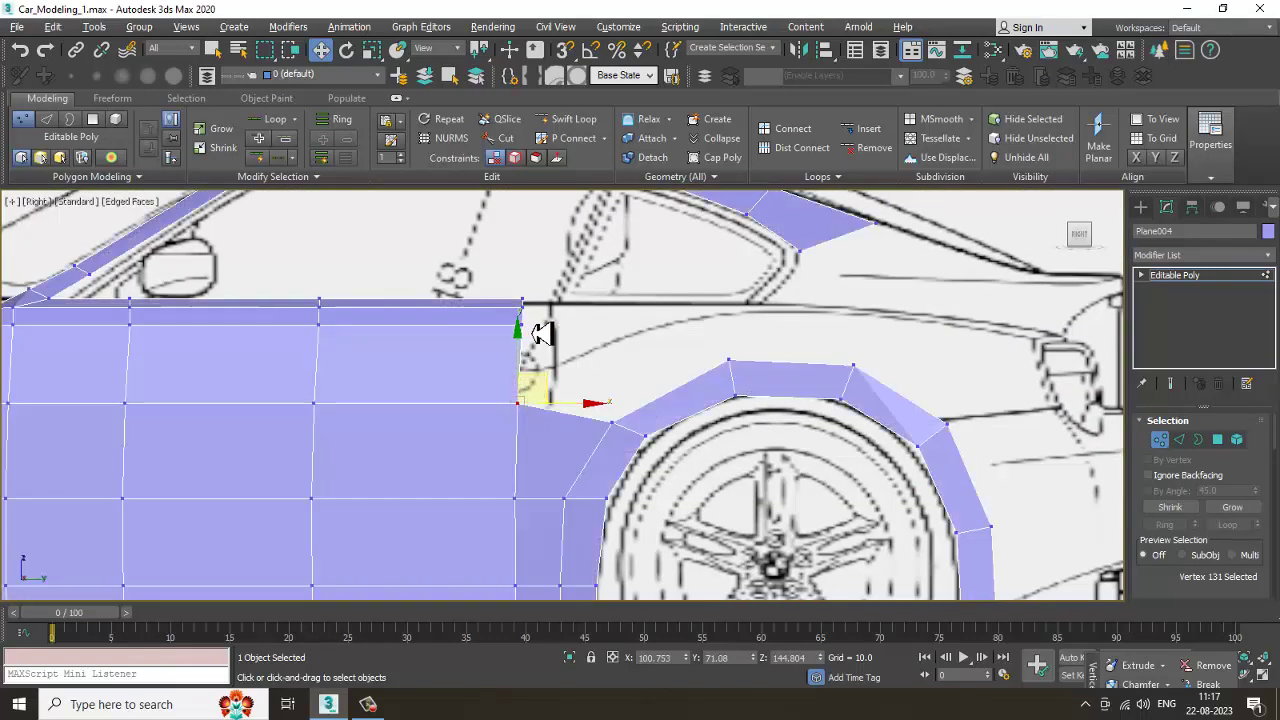
Step: With the mesh see-through, extrude the door's upper rear edge backward until it reaches above the wheel arch's front vertex
scroll(540, 333, "up", 2)
key("alt+x")
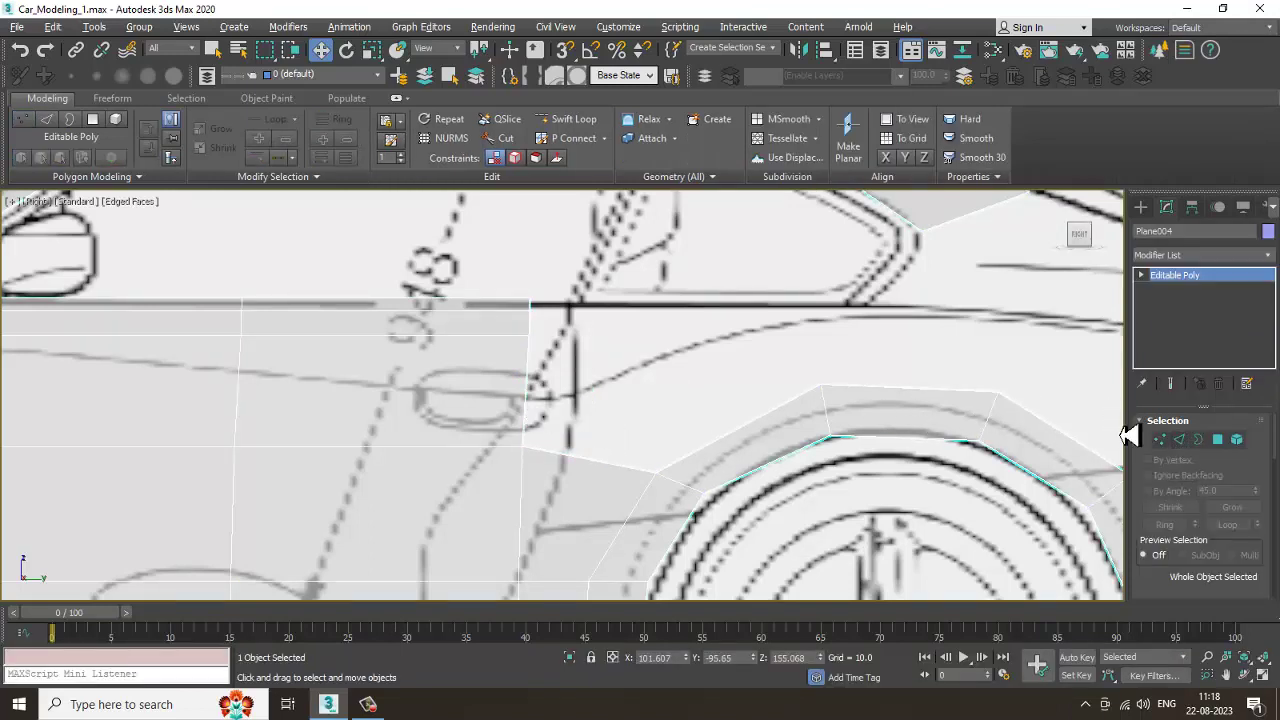
left_click(1183, 441)
left_click(528, 421)
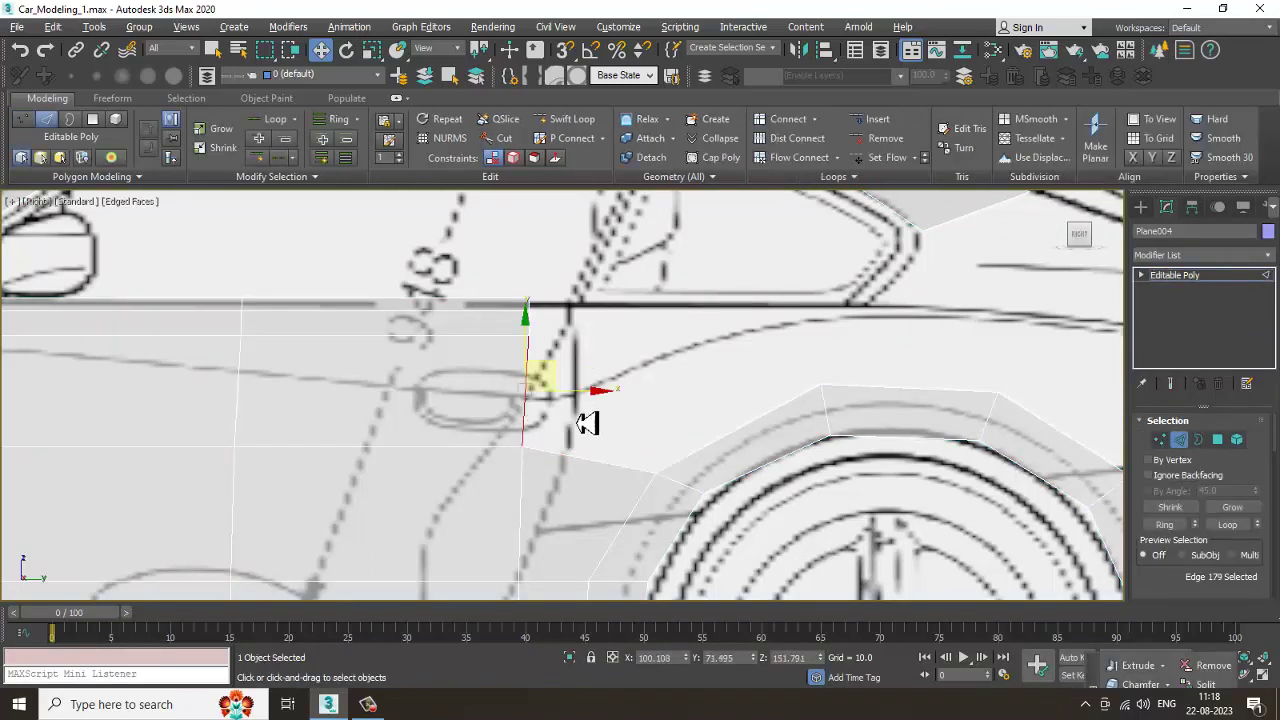
left_click_drag(606, 400, 728, 403, "shift")
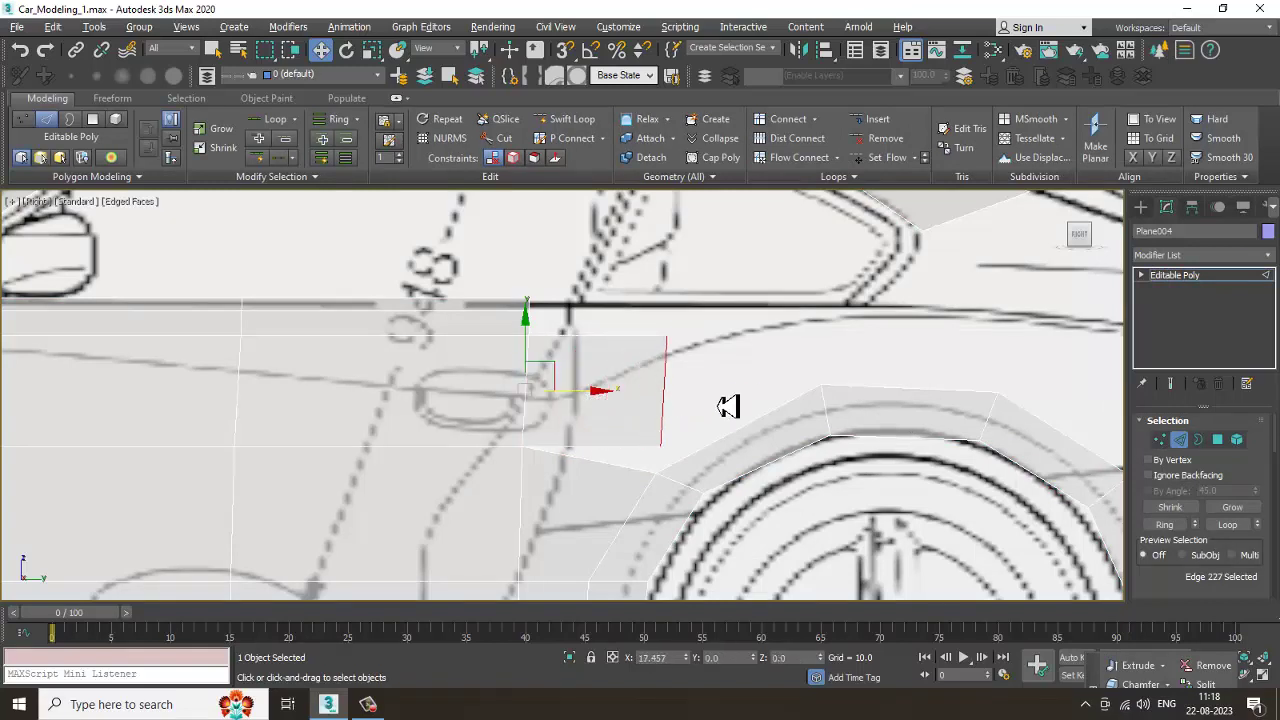
Step: Target-weld the extruded panel's lower rear vertex to the wheel arch's outer front vertex
scroll(681, 383, "up", 2)
key("1")
left_click_drag(626, 452, 676, 476)
right_click(650, 466)
left_click(621, 573)
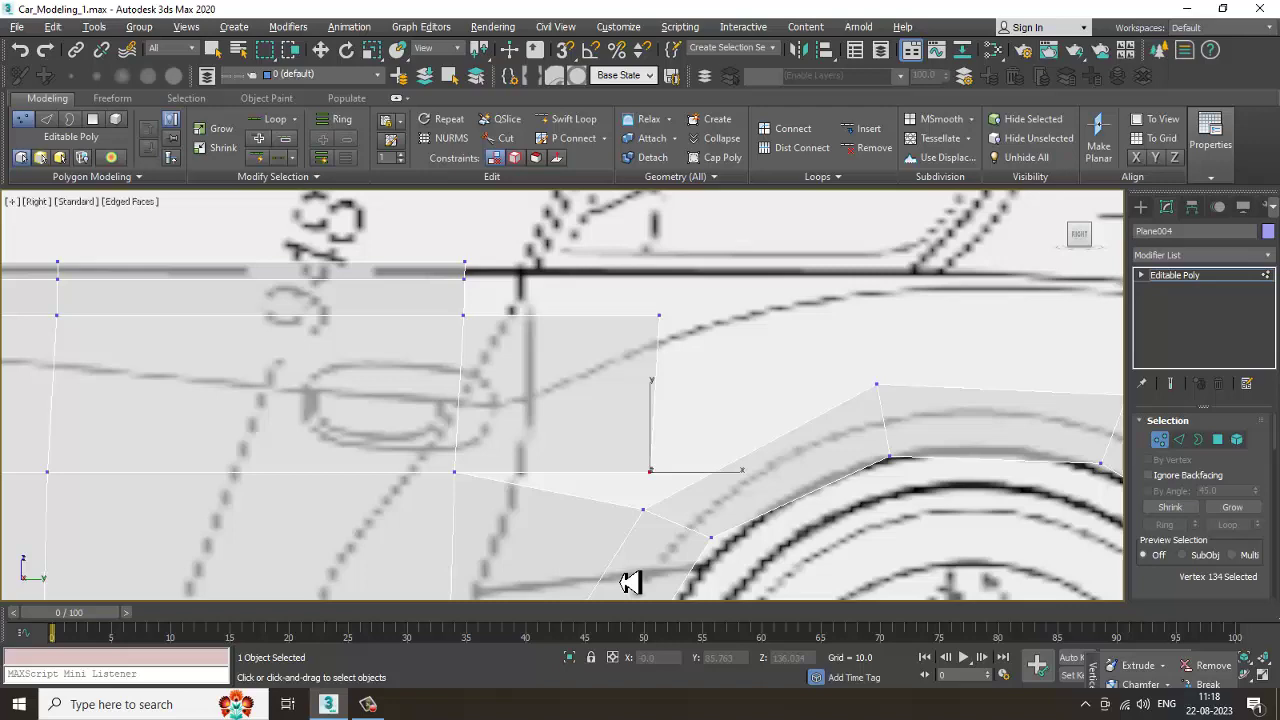
left_click(643, 510)
Step: Move the extruded panel's upper rear vertex slightly inward along X in the Top view
key("alt+w")
middle_click_drag(405, 326, 372, 264)
scroll(331, 260, "up", 4)
key("w")
middle_click_drag(300, 318, 328, 292)
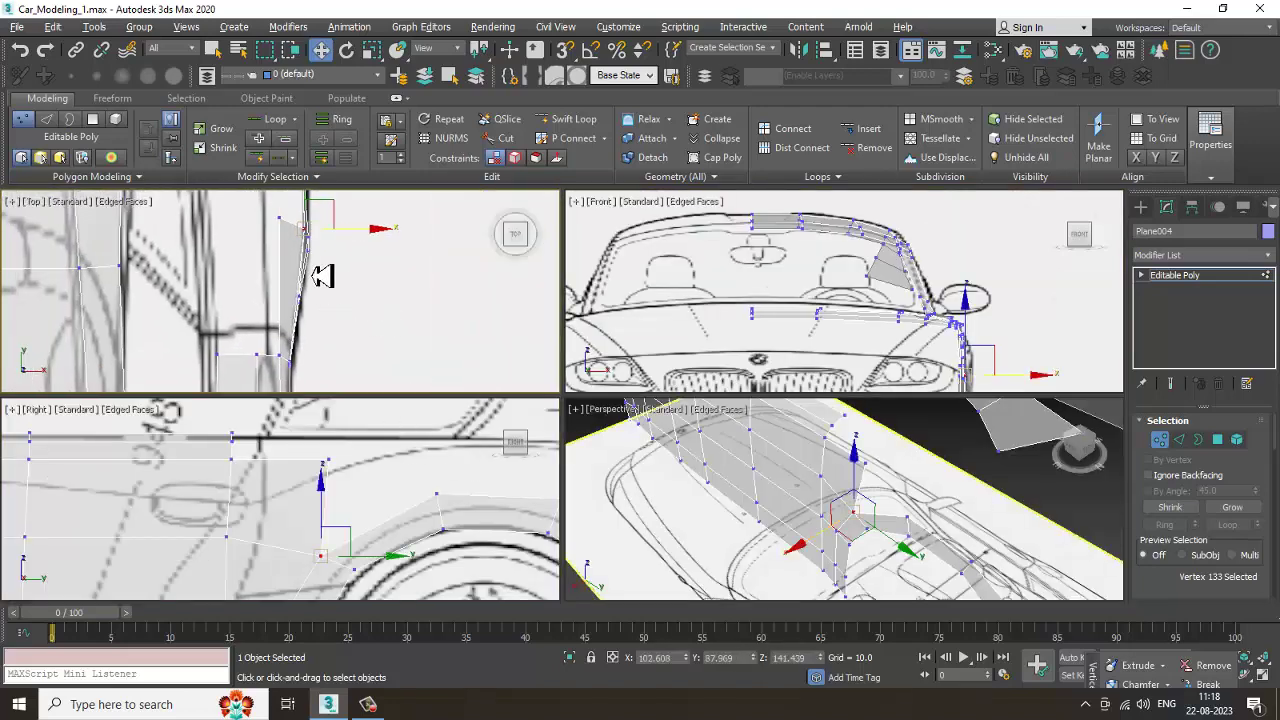
left_click(277, 218)
left_click_drag(329, 218, 321, 218)
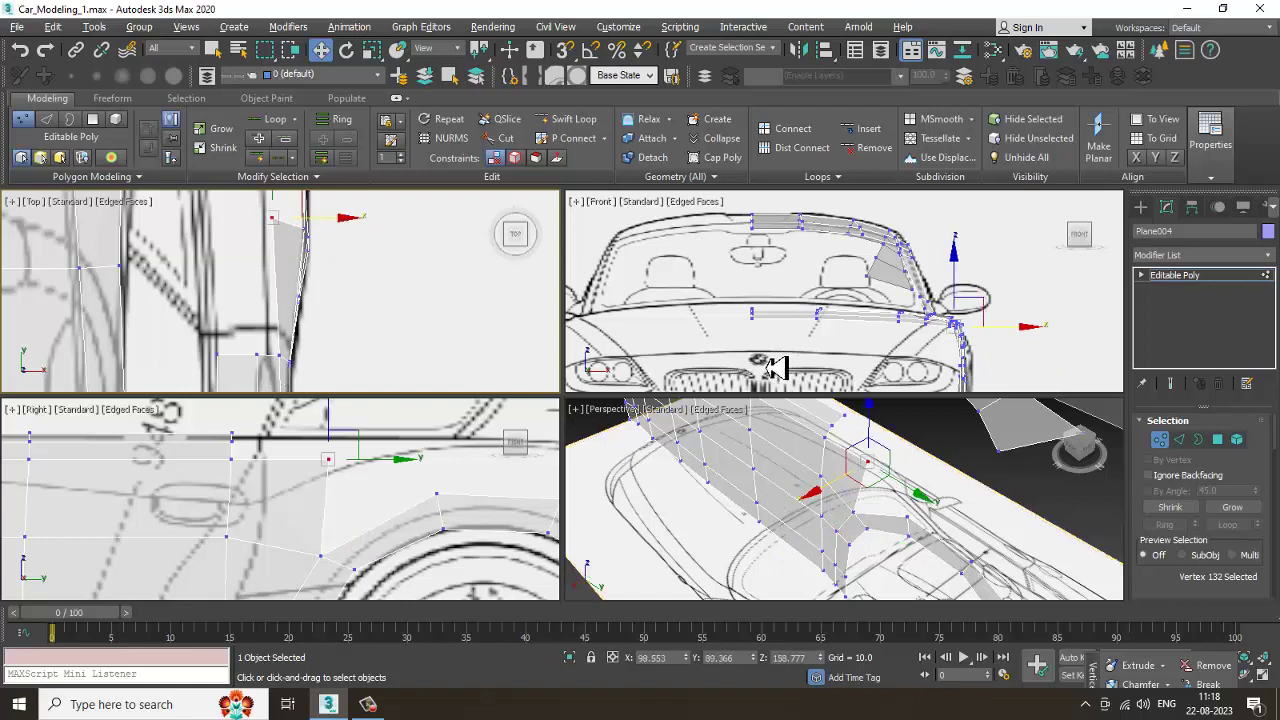
Step: Extrude the two narrow rear edges at the door's top backward to line up with the new panel
middle_click_drag(383, 322, 375, 322)
middle_click_drag(409, 504, 385, 500)
key("alt+w")
middle_click_drag(647, 392, 645, 414)
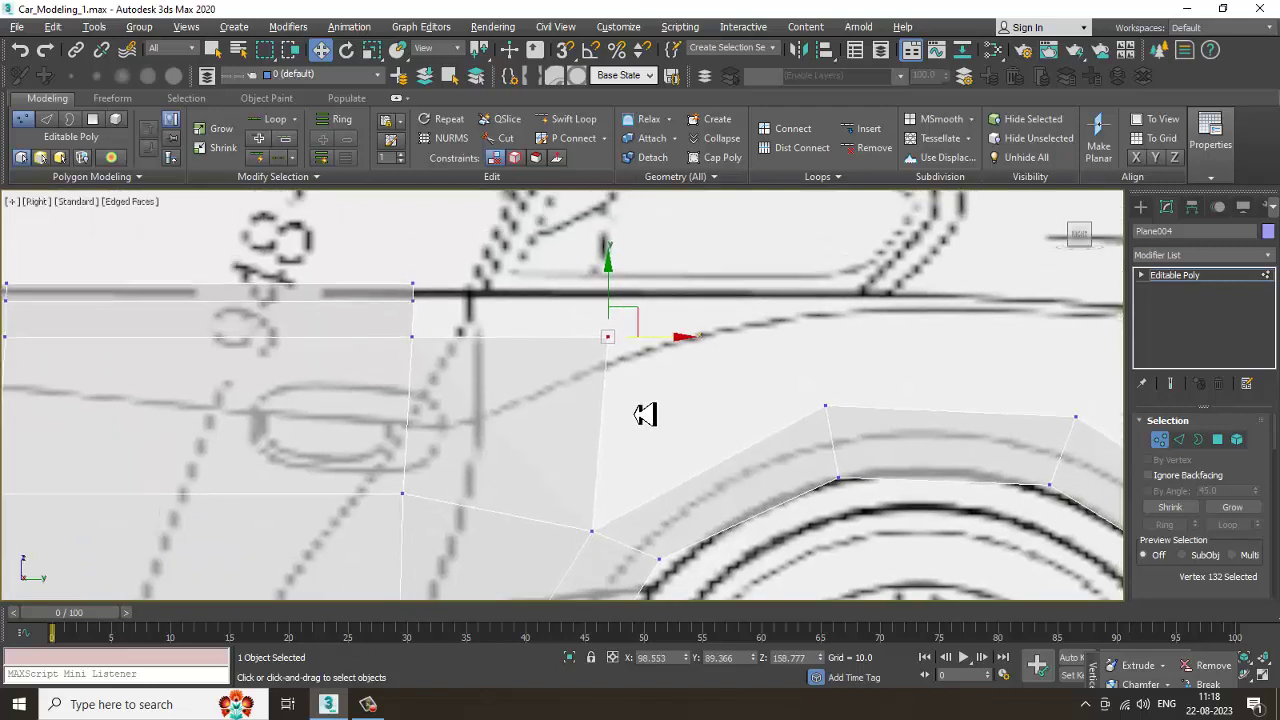
key("2")
left_click_drag(430, 328, 430, 329)
left_click_drag(334, 266, 362, 374, "alt")
left_click_drag(475, 310, 667, 321, "shift")
Step: Target-weld the extruded top strip's lower corner vertex to the adjoining panel's upper rear vertex
key("alt+w")
middle_click_drag(398, 277, 384, 271)
key("alt+w")
middle_click_drag(751, 372, 751, 397)
key("alt+w")
middle_click_drag(932, 448, 874, 449)
key("alt+w")
middle_click_drag(784, 409, 523, 317, "alt")
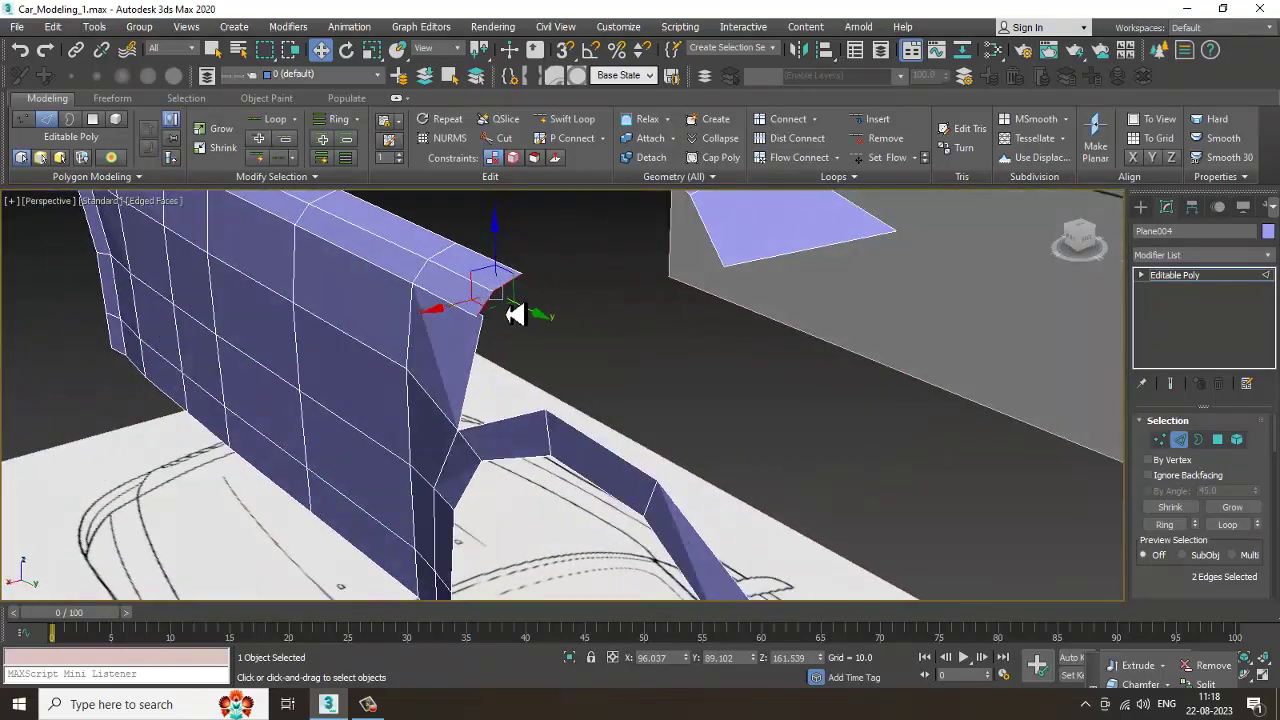
scroll(525, 317, "up", 5)
middle_click_drag(451, 294, 491, 321)
key("1")
left_click(384, 349)
right_click(382, 346)
left_click(370, 448)
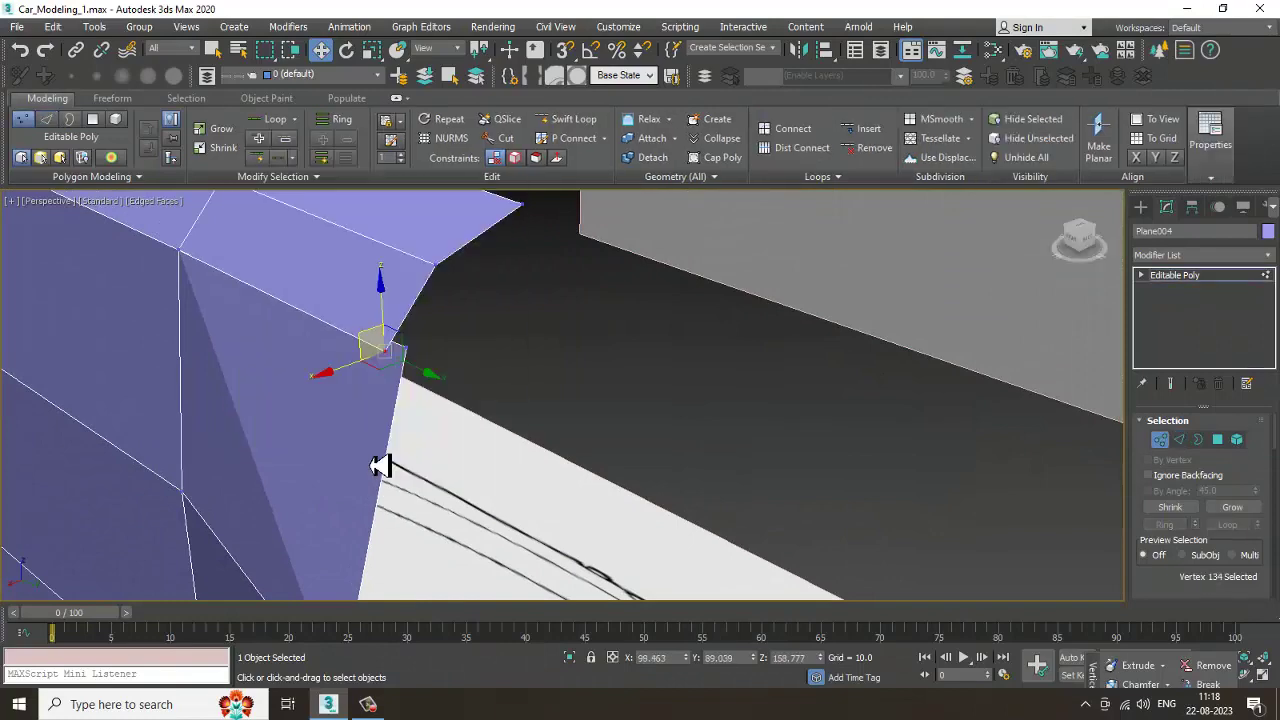
left_click(407, 350)
Step: Adjust the two inner vertices of the strip along the door's top rear in the Top view to follow the blueprint
key("w")
scroll(428, 362, "down", 7)
middle_click_drag(428, 362, 552, 366, "alt")
key("alt+x")
key("alt+x")
key("alt+w")
middle_click_drag(329, 312, 468, 381)
key("alt+w")
scroll(309, 312, "down", 2)
scroll(469, 392, "down", 3)
left_click_drag(462, 361, 511, 350)
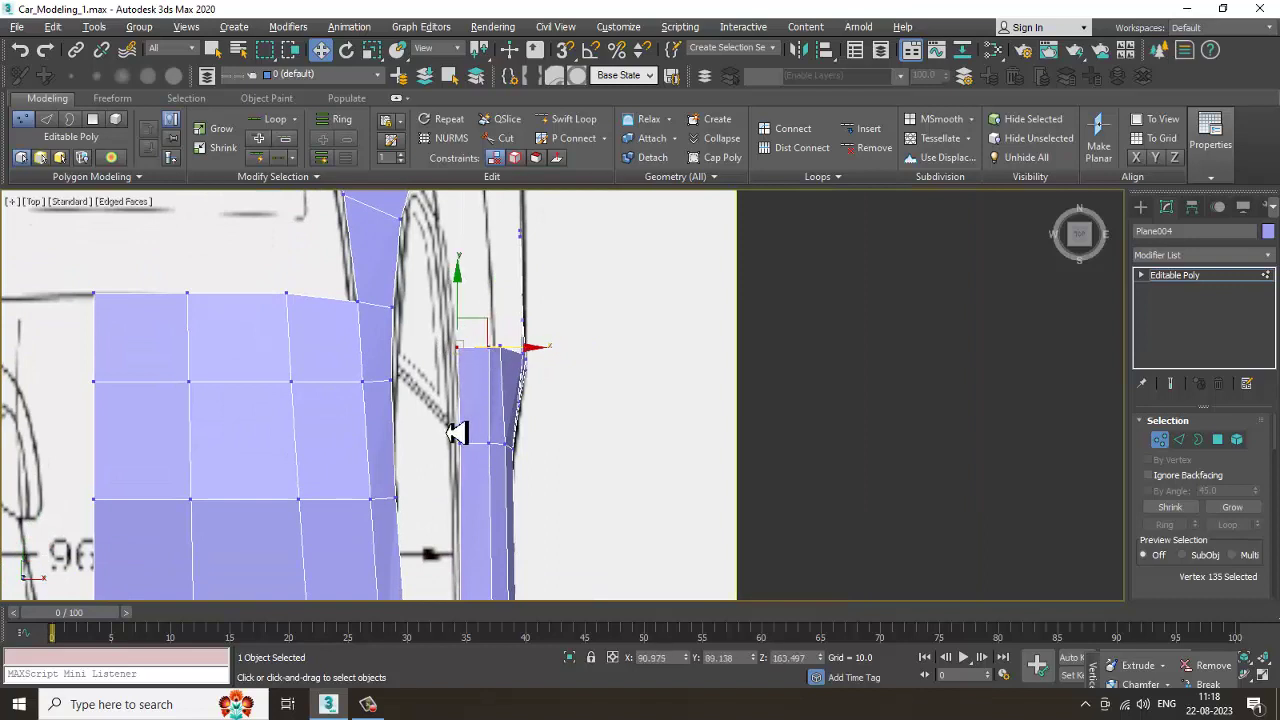
left_click_drag(470, 449, 513, 441)
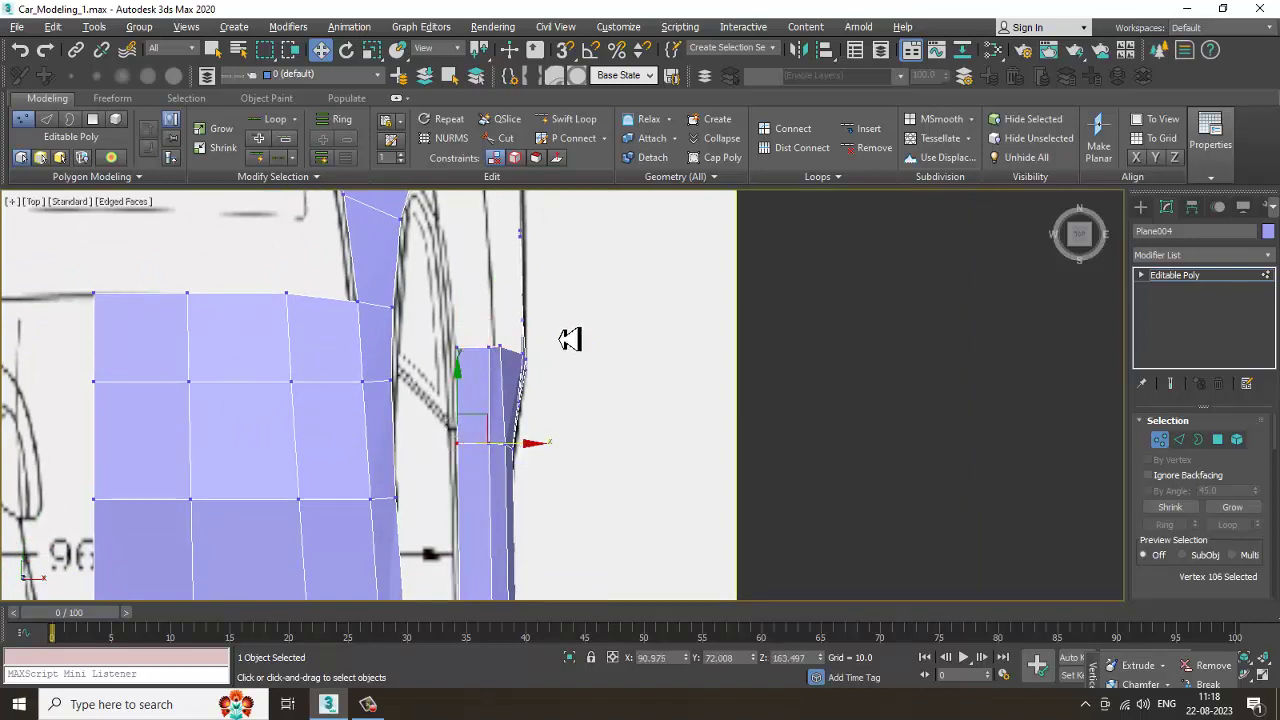
middle_click_drag(515, 582, 519, 590)
mouse_move(372, 706)
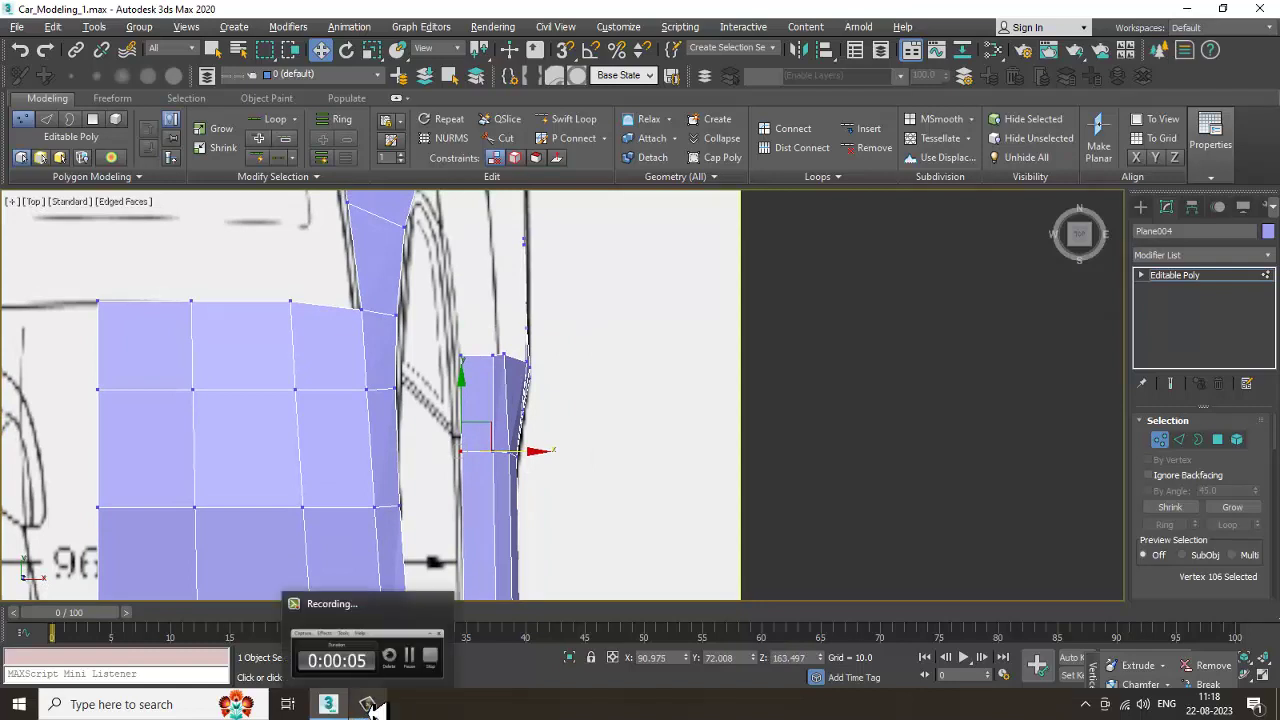
left_click(371, 703)
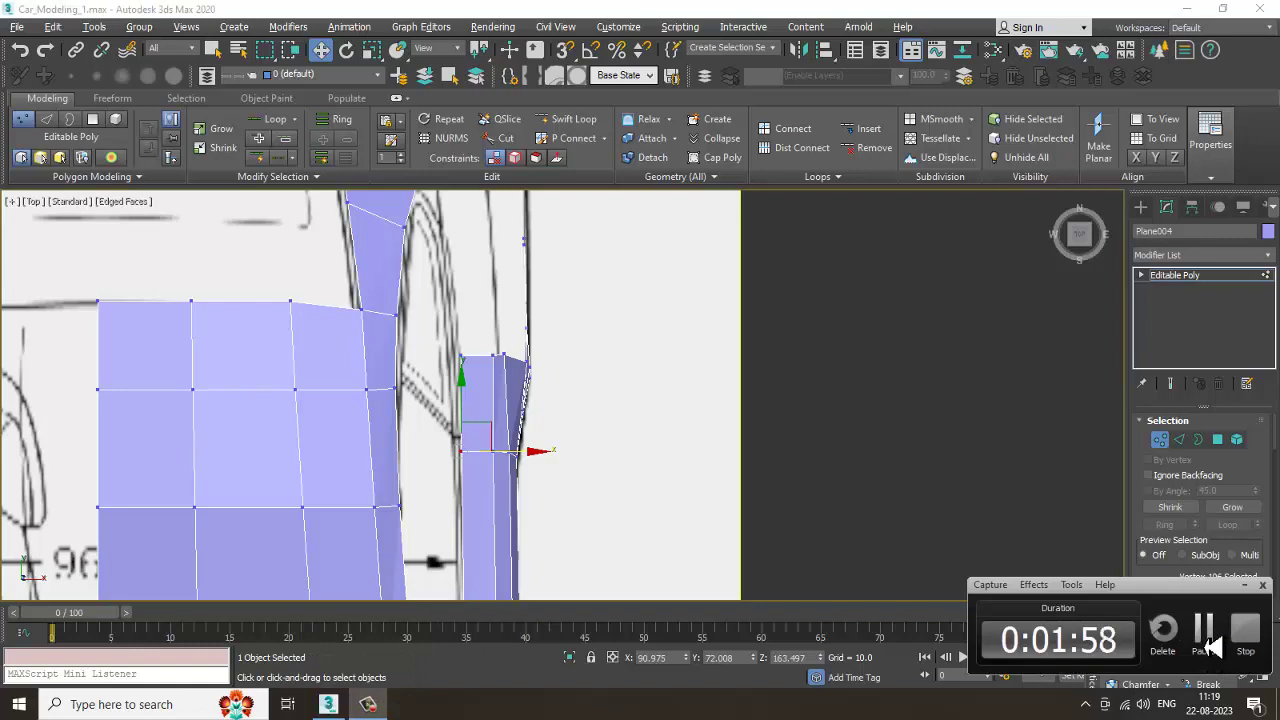
left_click(1206, 646)
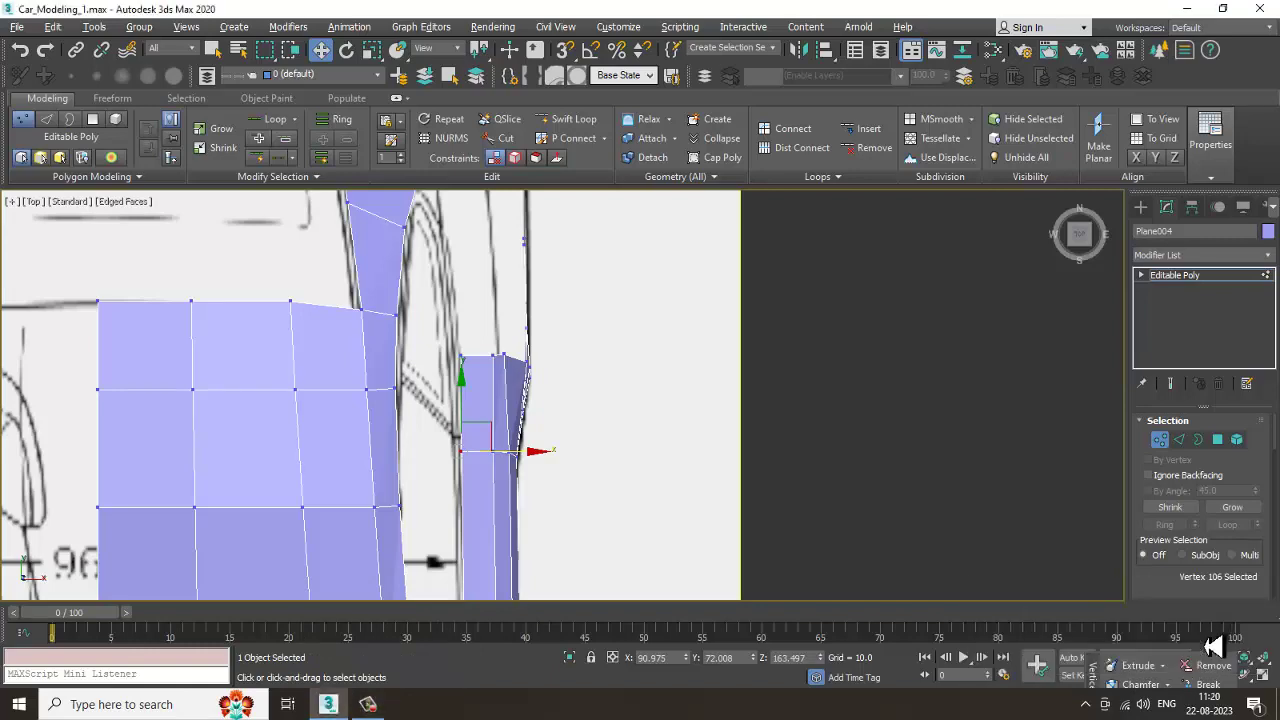
Step: Extrude the new panel's rear side edge up and back so its lower end meets the wheel arch's next outer vertex
key("alt+w")
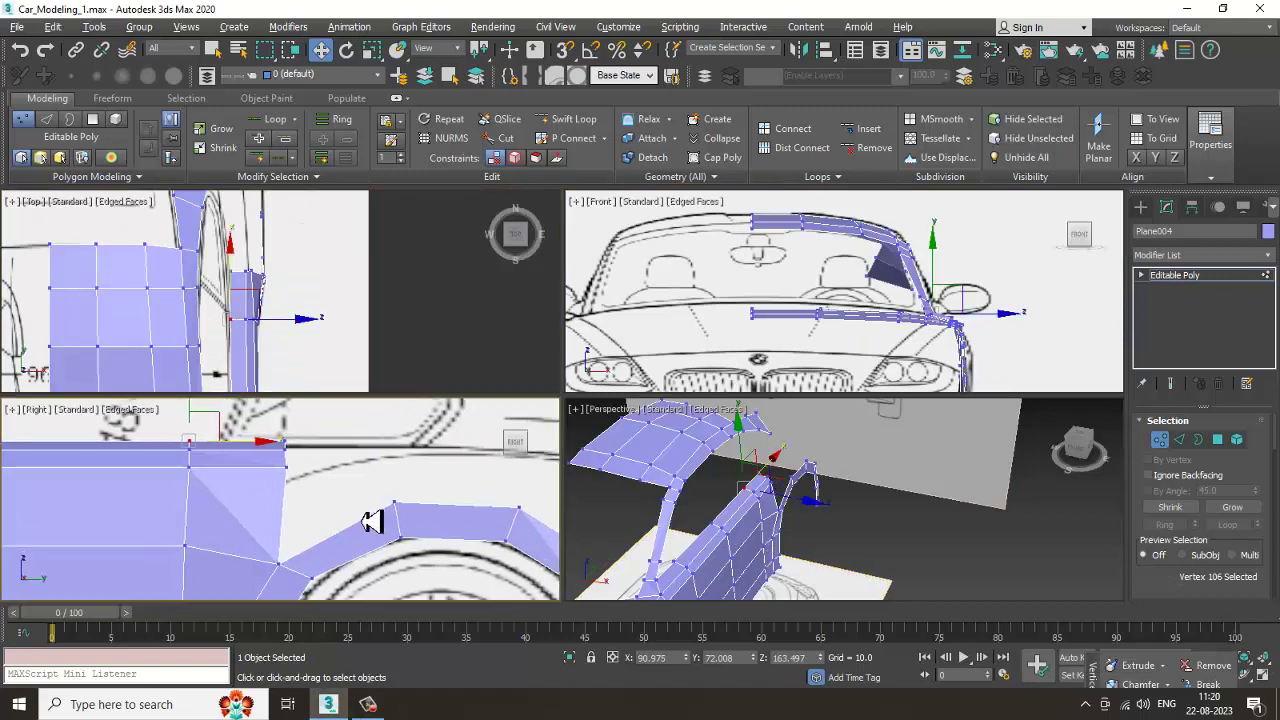
scroll(390, 521, "down", 3)
key("alt+w")
scroll(508, 416, "down", 2)
middle_click_drag(563, 424, 598, 418)
scroll(574, 417, "up", 2)
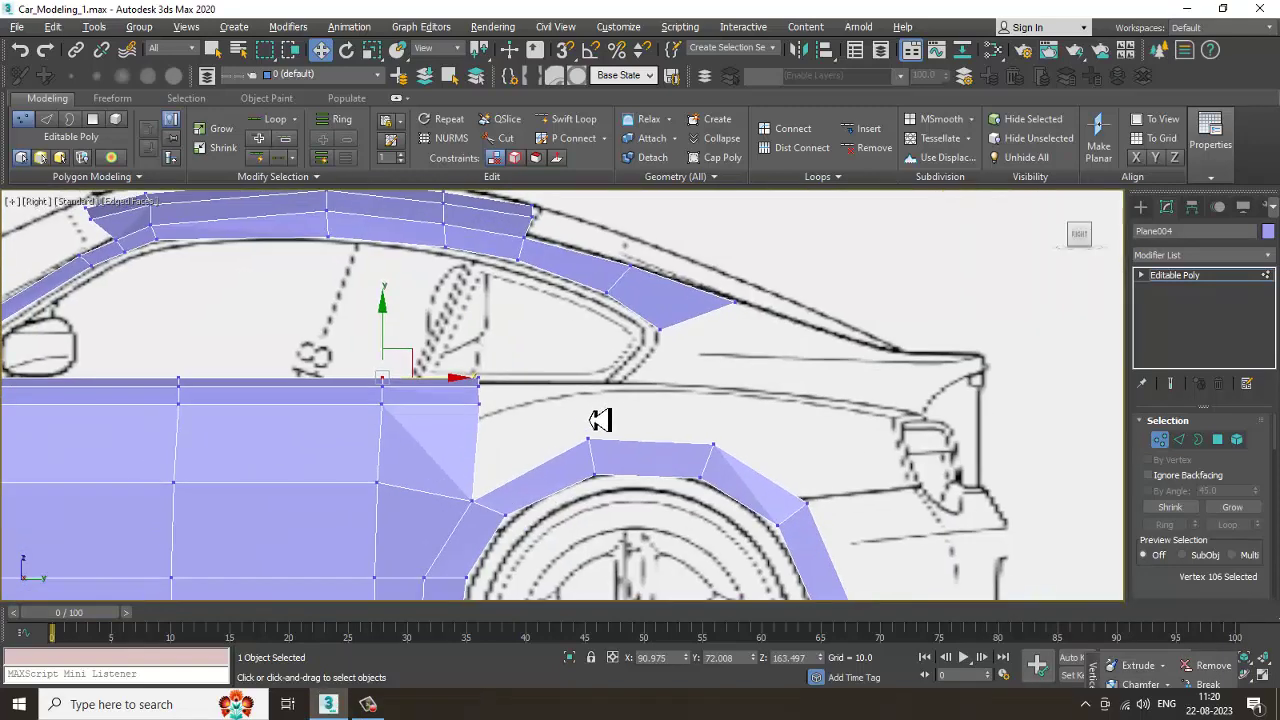
key("2")
left_click(480, 452)
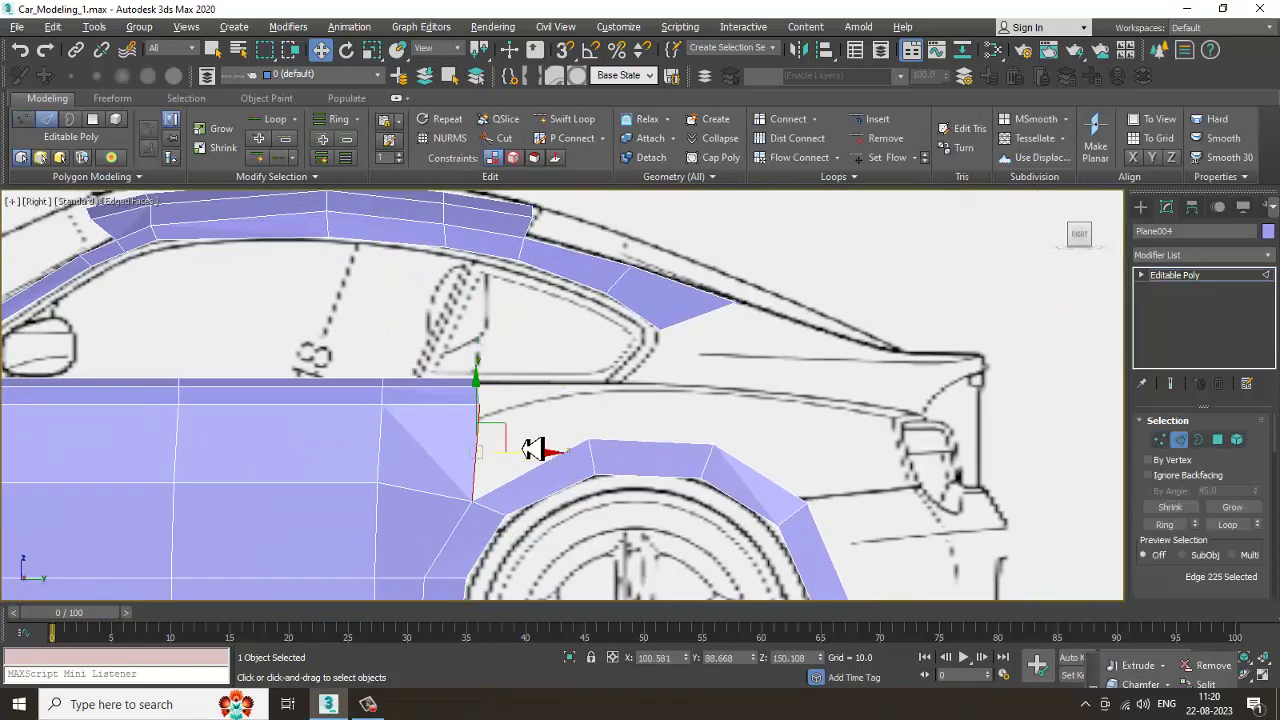
left_click_drag(511, 438, 626, 374)
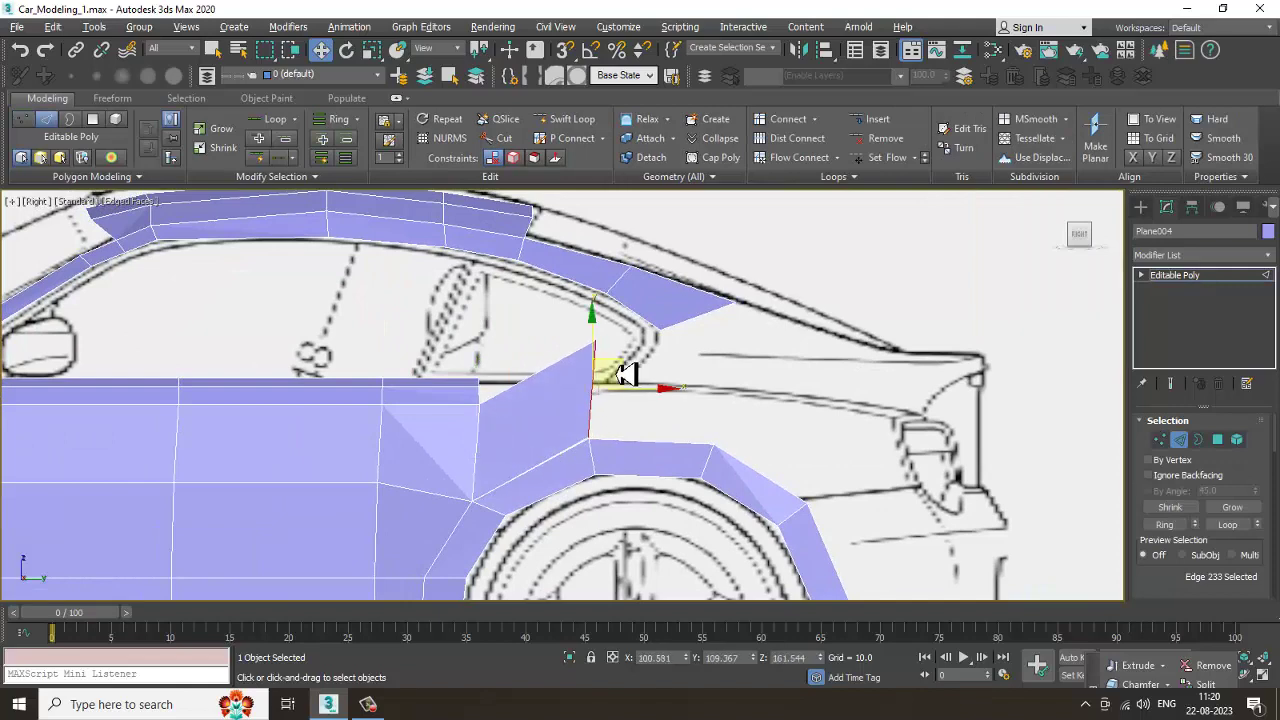
Step: Target-weld the extruded panel's lower rear vertex to the wheel arch's outer vertex and lower its upper rear vertex to the door strip's height
scroll(592, 430, "up", 2)
key("1")
left_click_drag(559, 427, 604, 452)
right_click(589, 442)
left_click(566, 531)
left_click_drag(558, 275, 615, 318)
left_click_drag(606, 271, 634, 411)
left_click_drag(580, 375, 580, 365)
Step: Move the panel's upper rear vertex slightly inward in the Top view to follow the blueprint
key("alt+w")
middle_click_drag(304, 287, 298, 309)
key("alt+w")
scroll(434, 289, "up", 4)
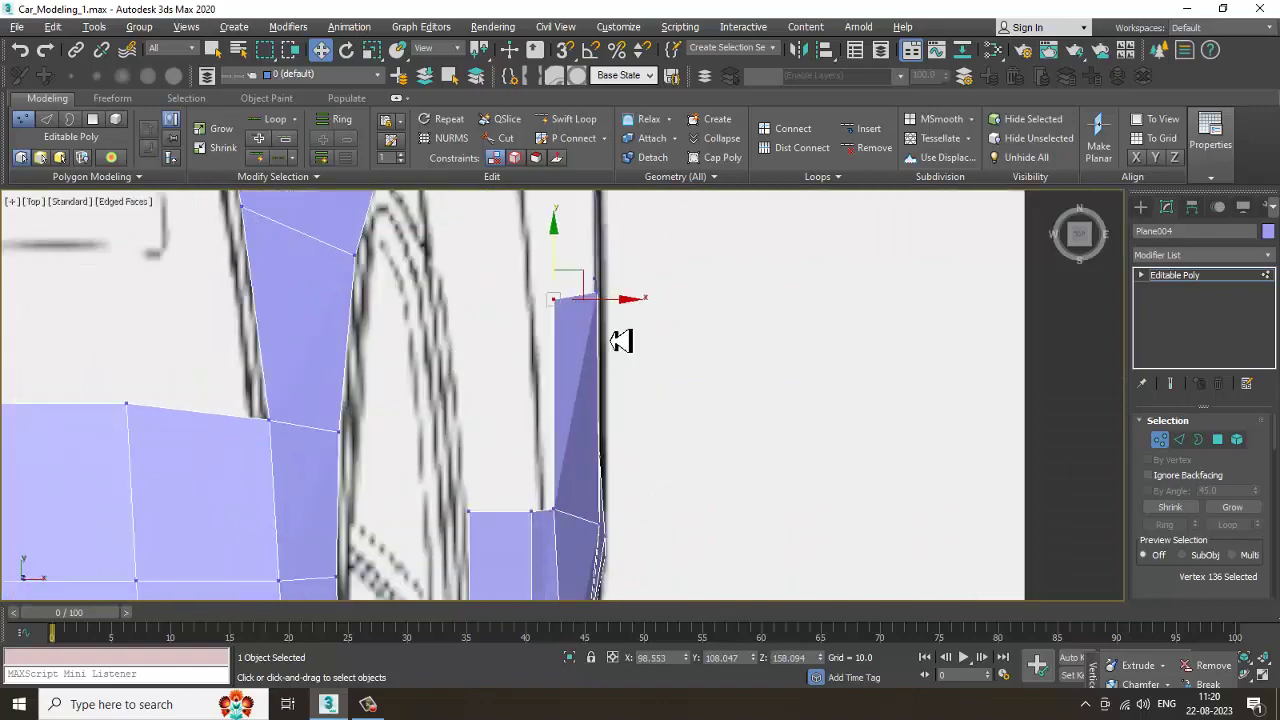
left_click_drag(622, 310, 606, 310)
key("alt+w")
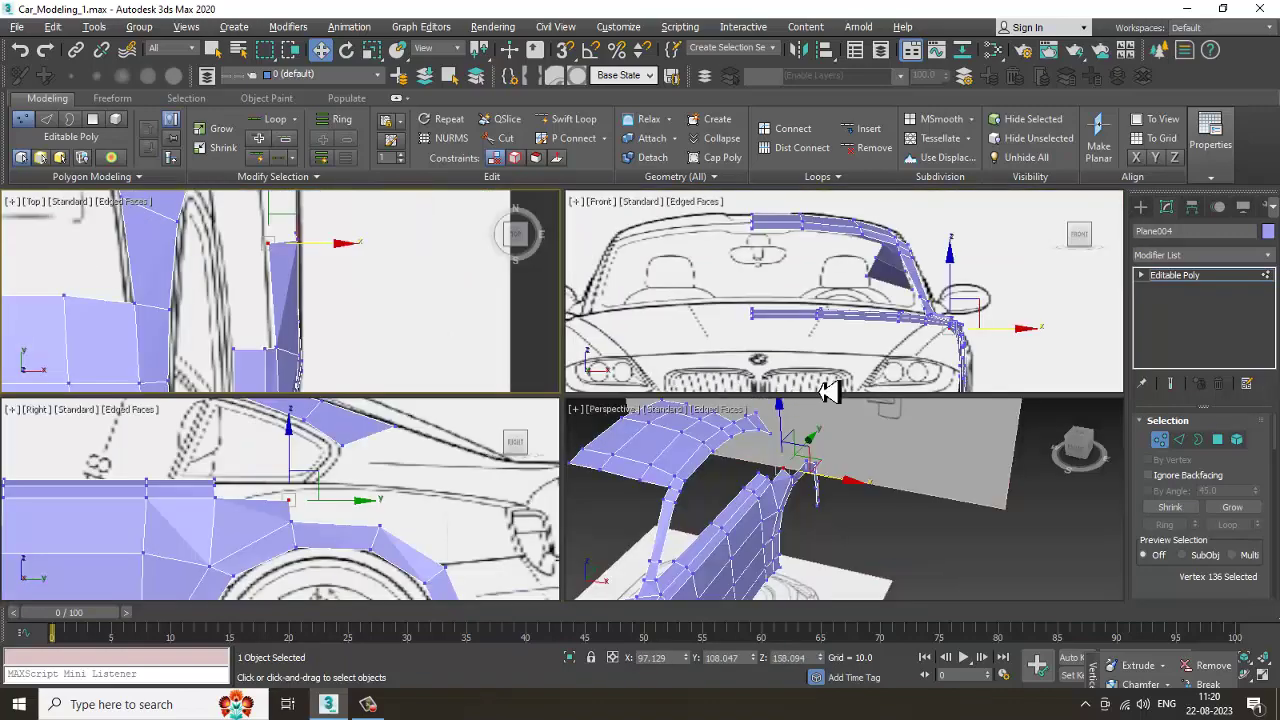
Step: Examine the new panel's shape above the wheel arch in the Perspective and Top views
middle_click_drag(869, 489, 830, 486)
key("alt+w")
middle_click_drag(667, 425, 463, 412, "alt")
key("alt+w")
middle_click_drag(415, 317, 414, 312)
key("alt+w")
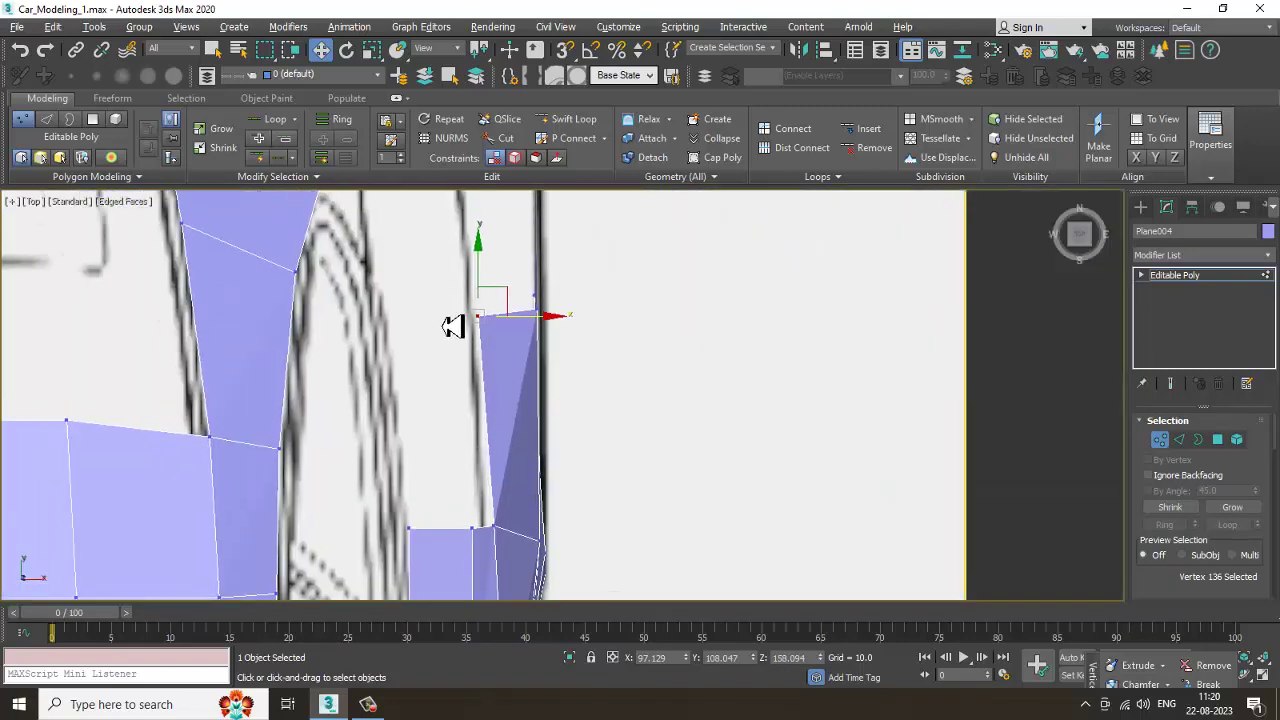
key("alt+w")
right_click(416, 549)
middle_click_drag(416, 549, 374, 547)
Step: Extrude the lower rear edge of the roof strip behind the side window downward in the Right view
key("alt+w")
middle_click_drag(452, 450, 478, 457)
middle_click_drag(654, 377, 618, 414)
scroll(609, 429, "up", 4)
scroll(716, 400, "down", 2)
middle_click_drag(703, 370, 706, 389)
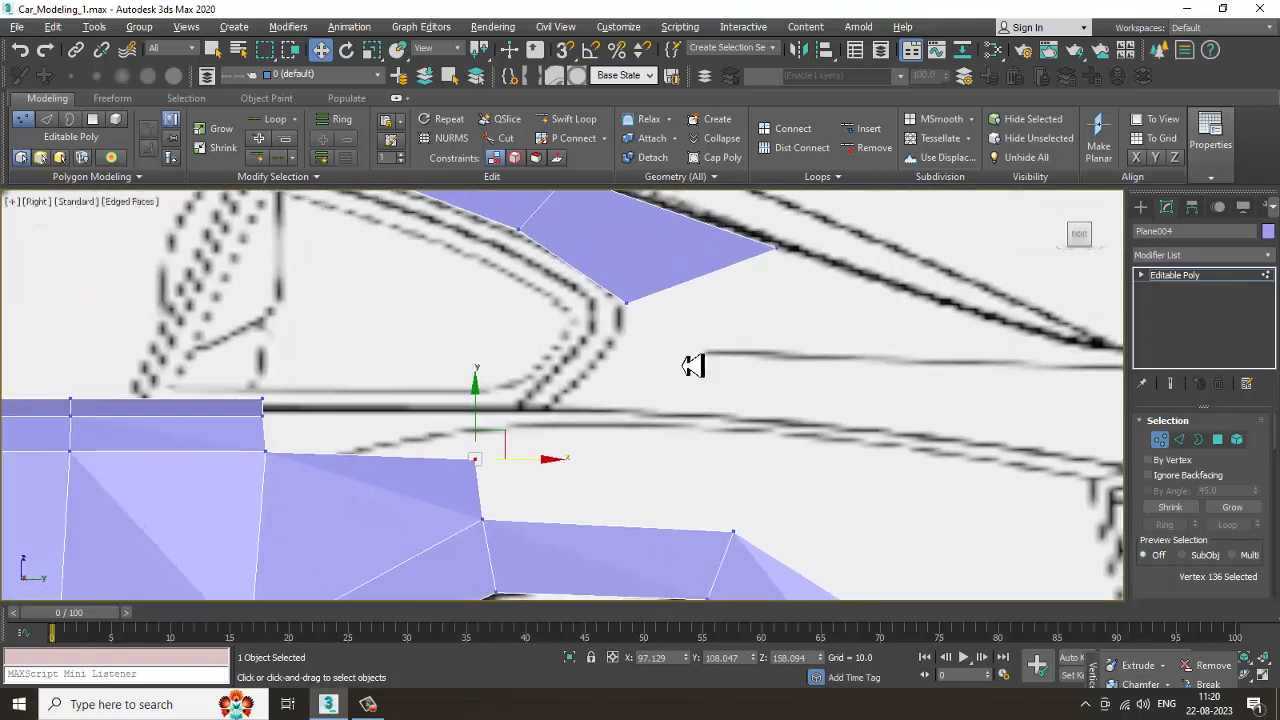
key("2")
left_click(674, 298)
left_click_drag(737, 262, 745, 377, "shift")
Step: Move the new polygon's lower front vertex to the window's lower rear corner and its rear vertex up and back along the roofline
key("1")
left_click_drag(599, 382, 665, 445)
left_click_drag(654, 391, 576, 379)
left_click(785, 364)
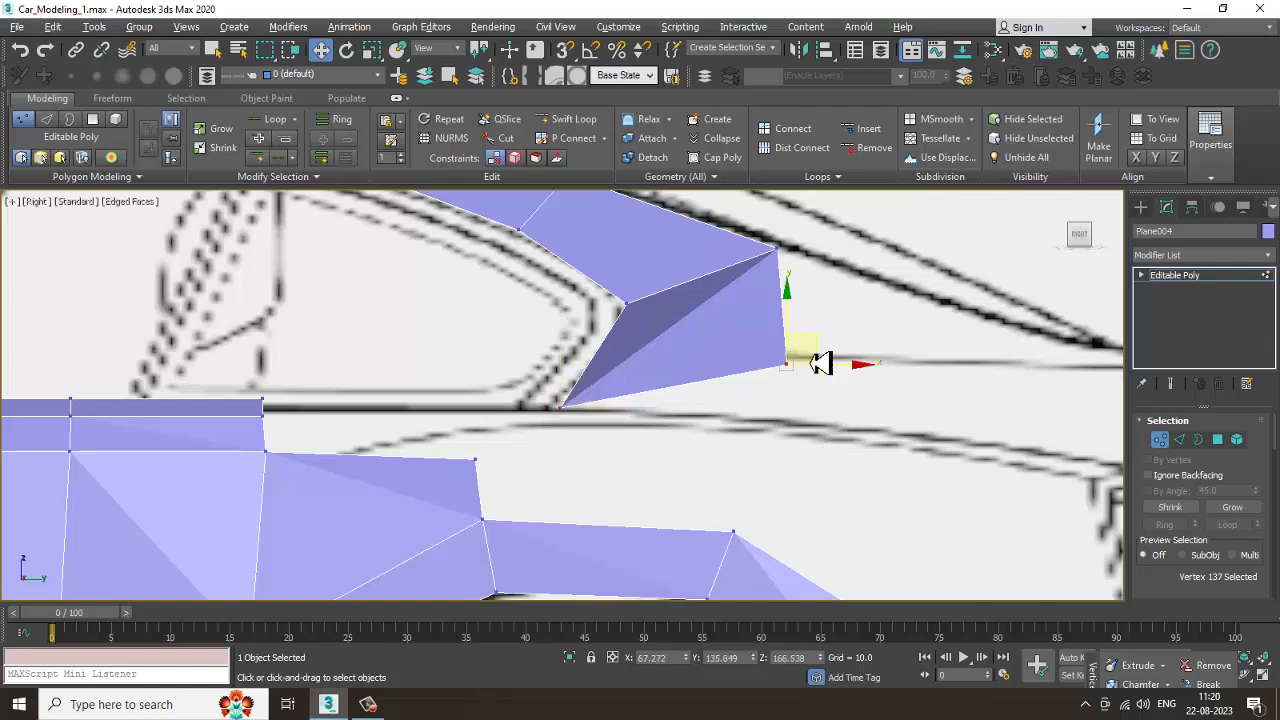
left_click_drag(820, 347, 918, 265)
Step: Move the new polygon's lower vertex rearward and slightly outward in the Top view, following the blueprint behind the side window
key("alt+w")
middle_click(226, 314)
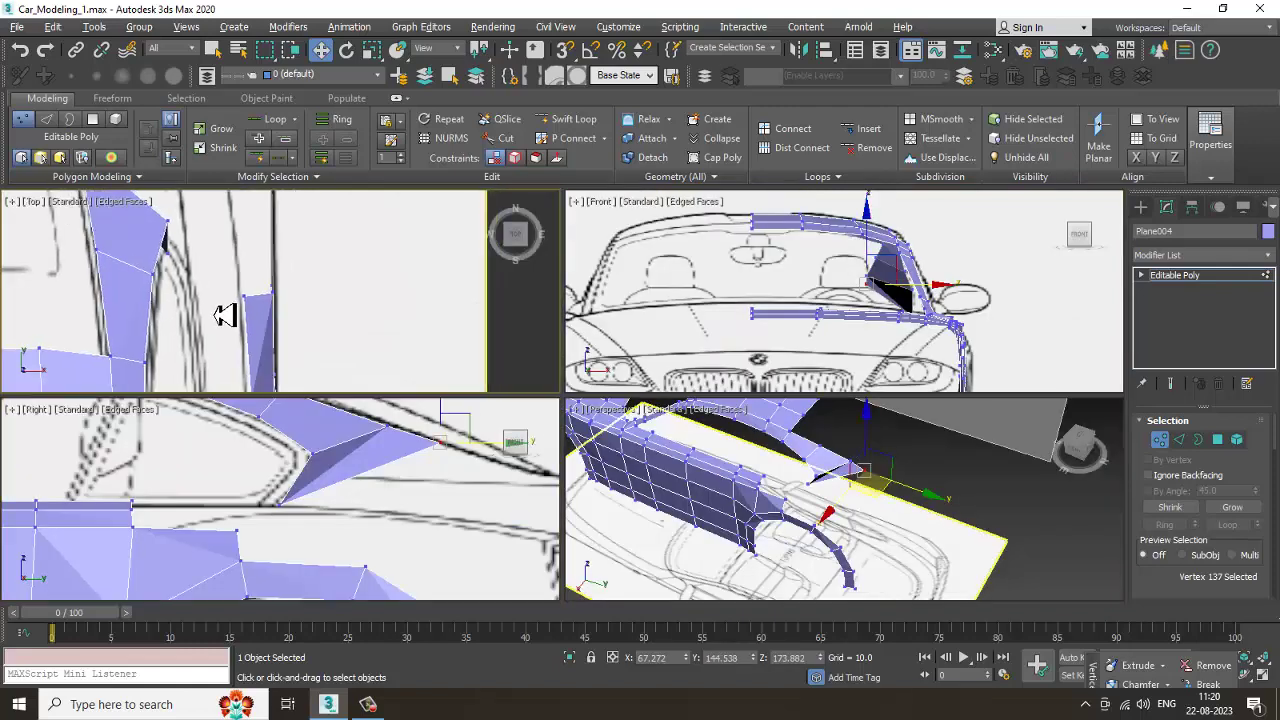
key("alt+w")
middle_click_drag(288, 245, 389, 397)
scroll(388, 397, "down", 3)
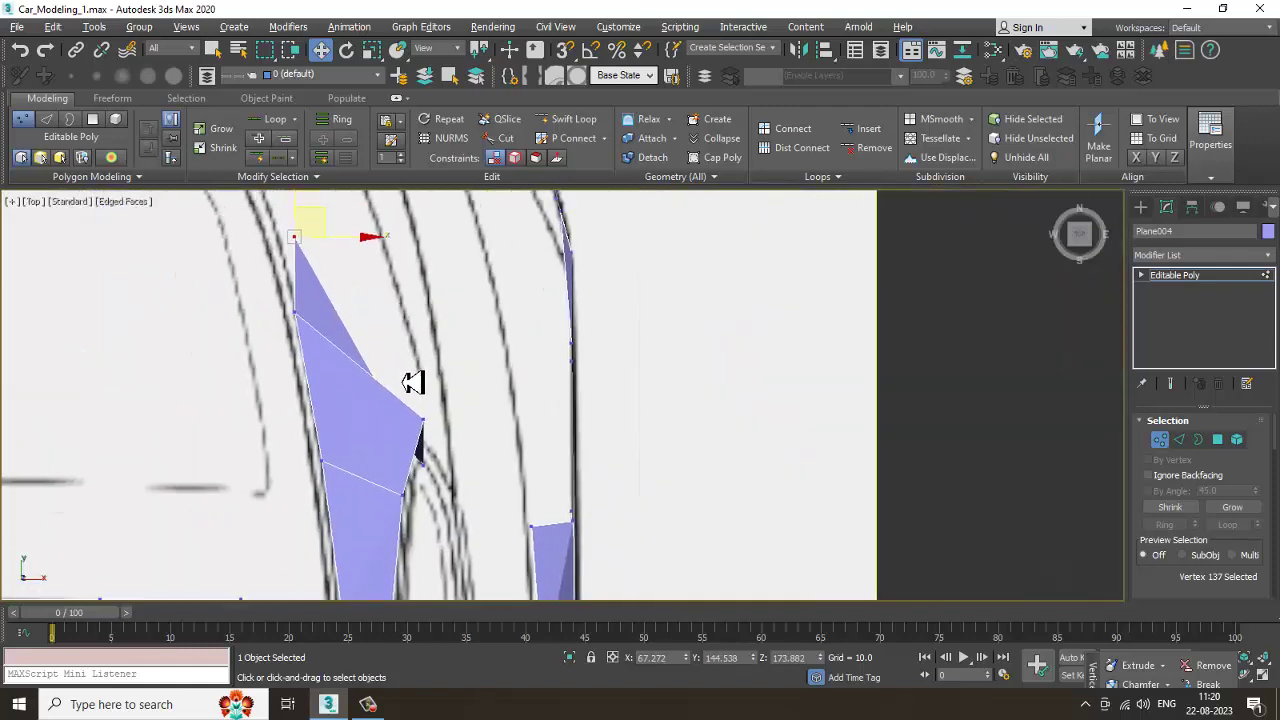
key("alt+w")
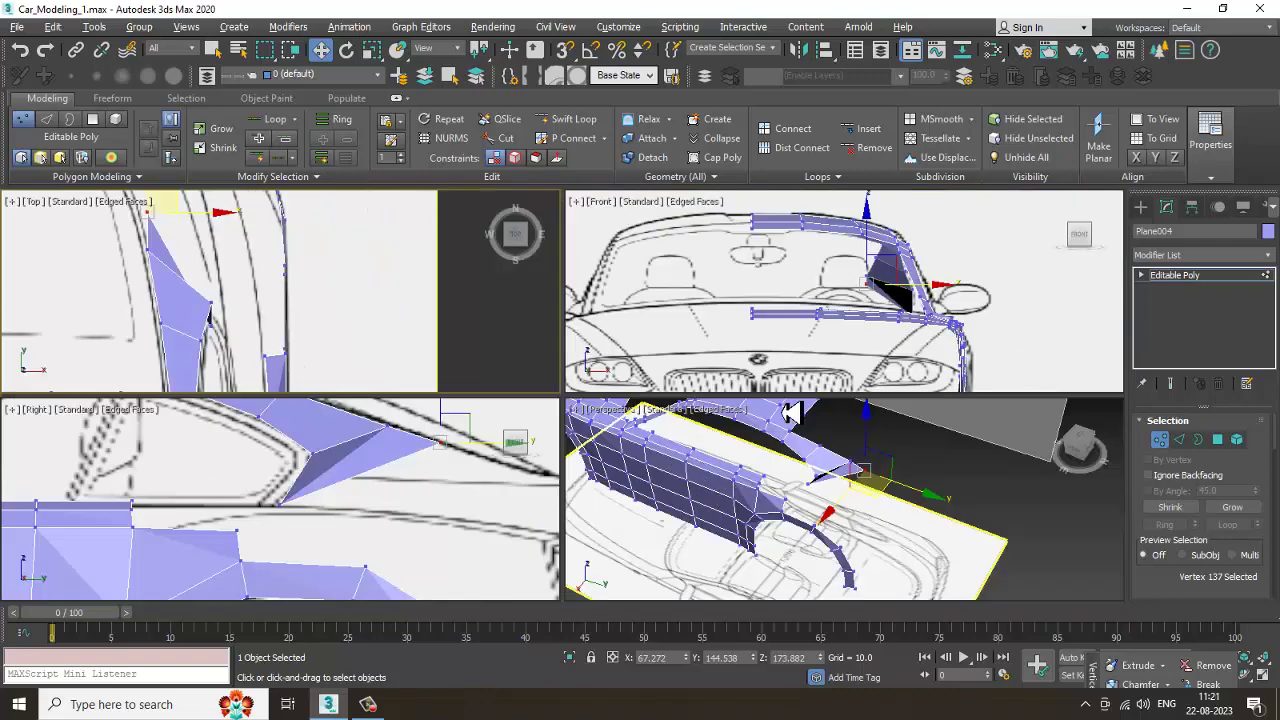
left_click(284, 512)
key("alt+w")
key("alt+w")
middle_click_drag(238, 307, 217, 310)
left_click_drag(234, 334, 250, 264)
scroll(248, 266, "down", 3)
middle_click_drag(287, 307, 282, 297)
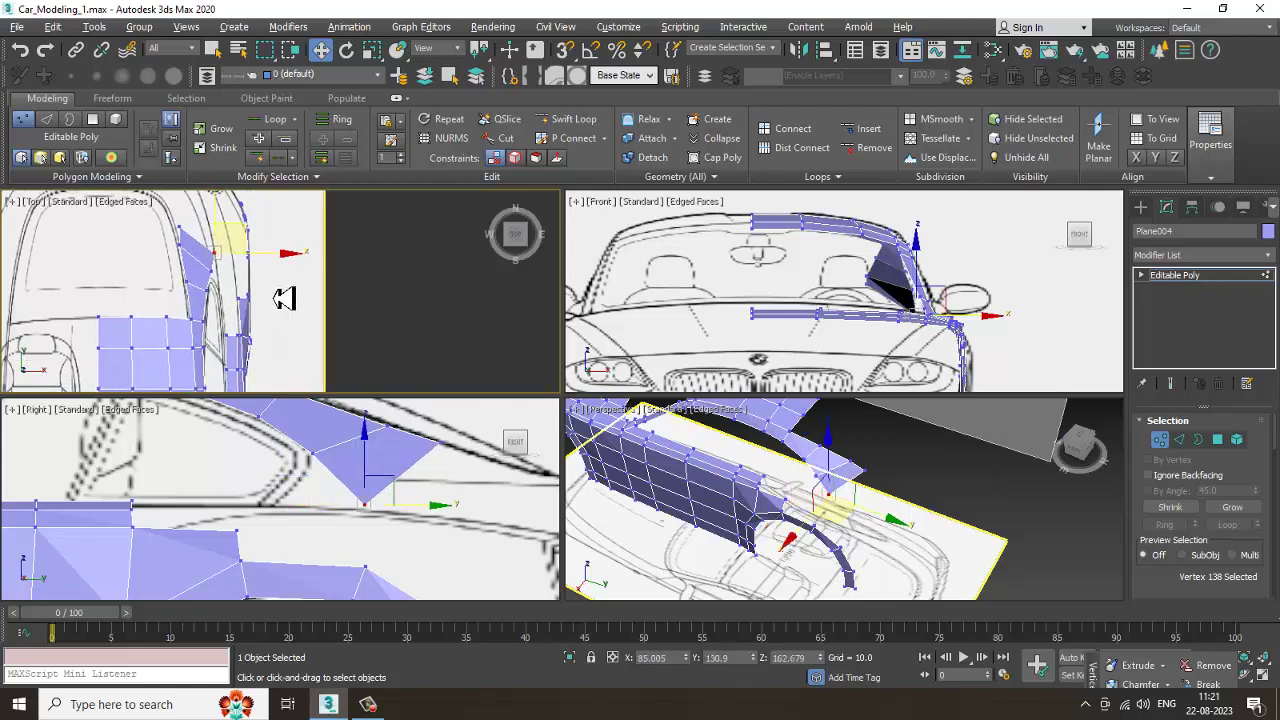
Step: Move the roof strip's vertex at the side window's rear corner slightly inward in the Top view
scroll(259, 291, "up", 3)
middle_click_drag(161, 248, 240, 282)
left_click(251, 297)
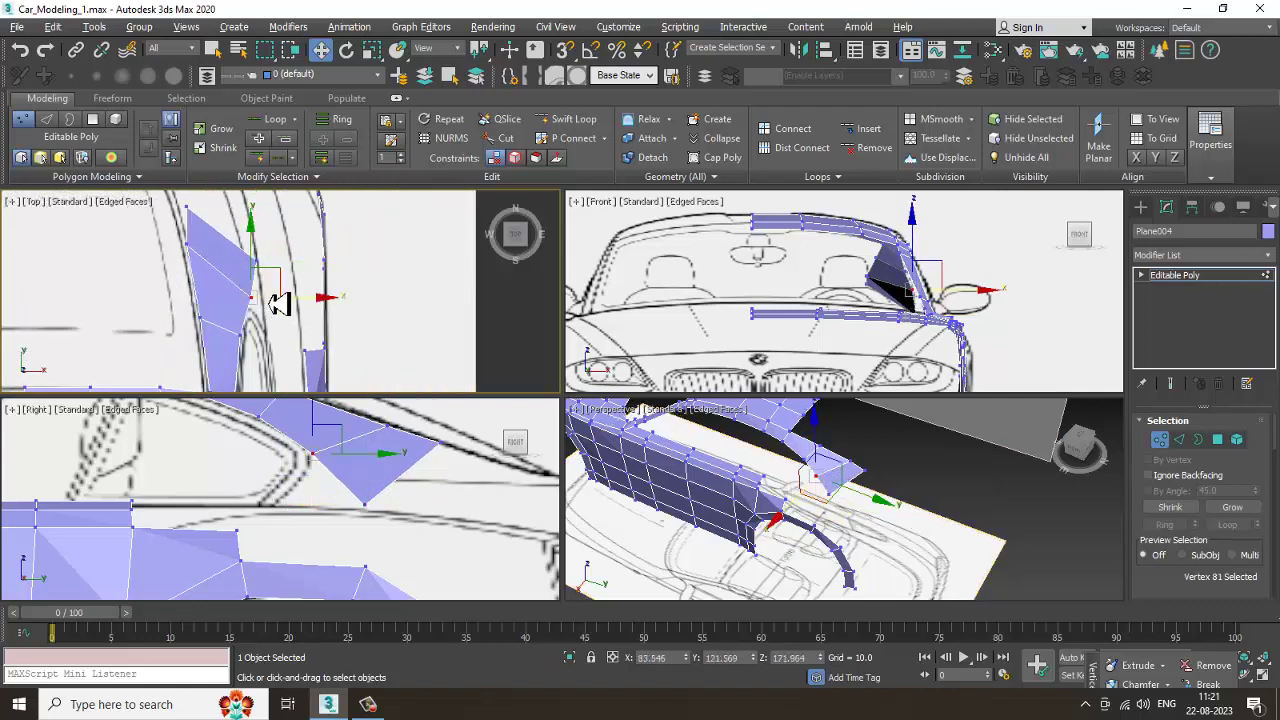
left_click_drag(283, 282, 273, 284)
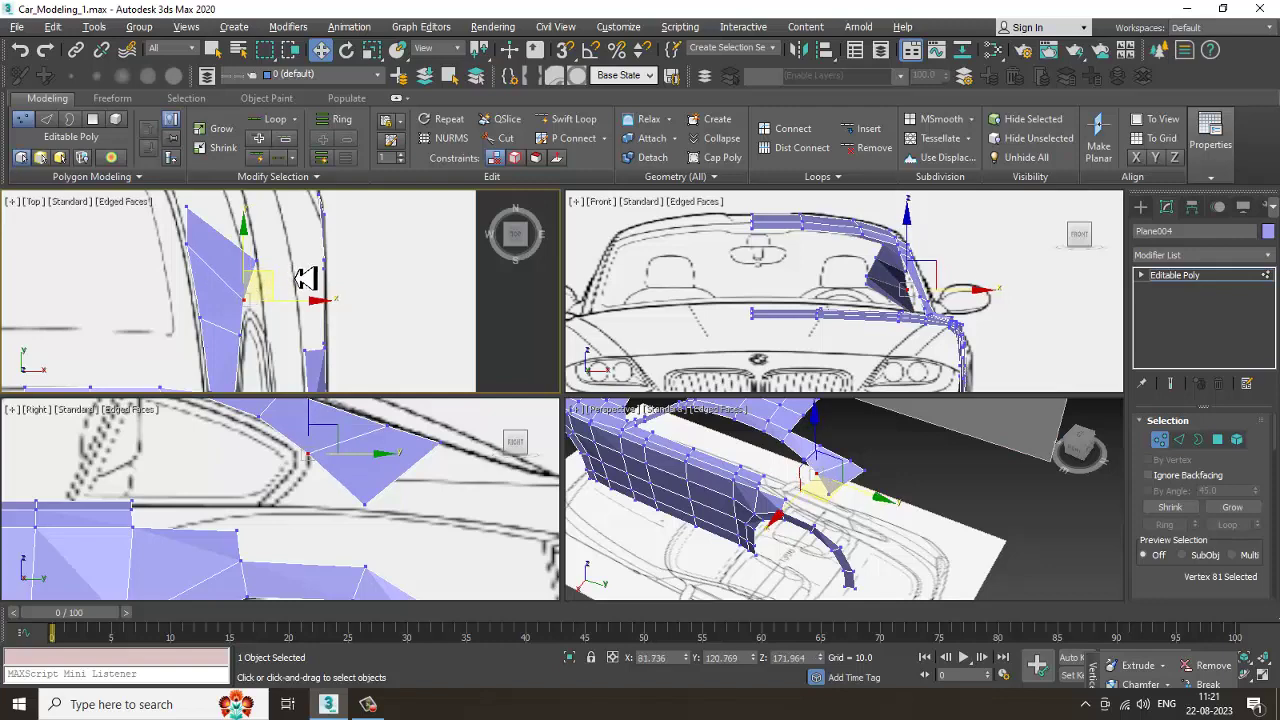
scroll(305, 285, "up", 2)
scroll(280, 285, "up", 4)
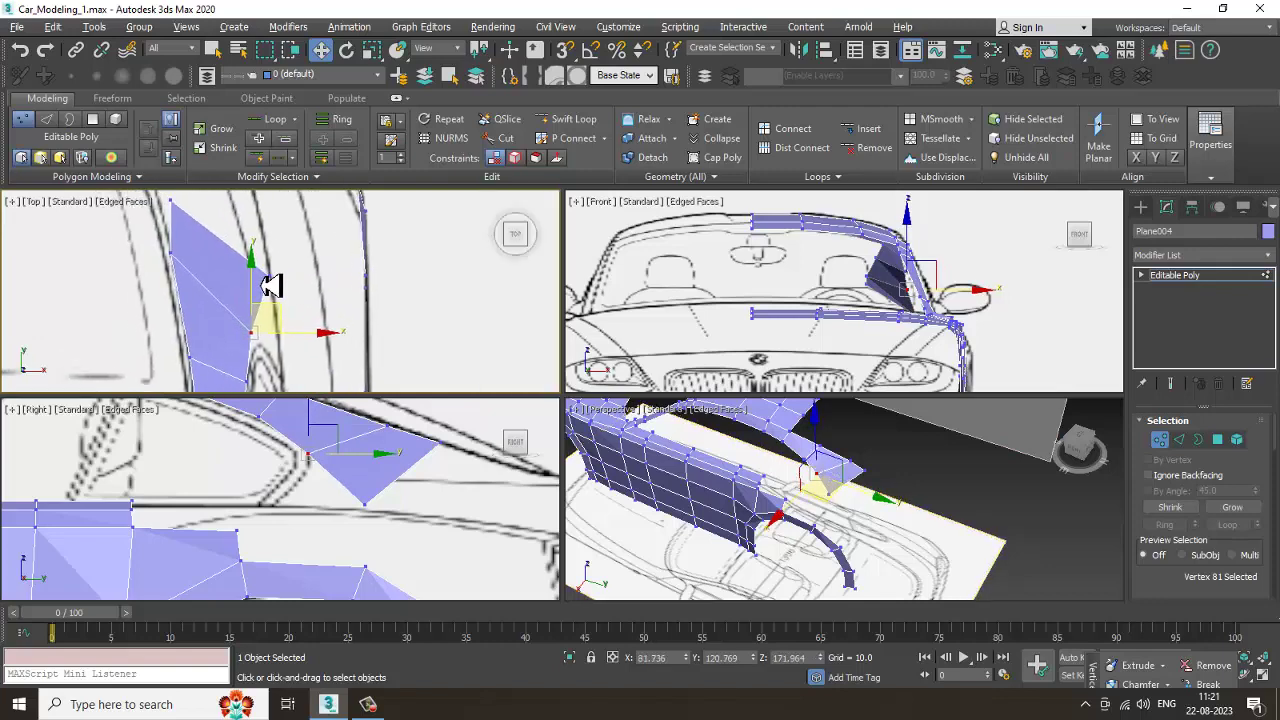
Step: Extrude the rear edge of the panel above the wheel arch backward to the arch's next outer vertex in the Right view
key("alt+w")
key("alt+w")
middle_click_drag(409, 531, 400, 497)
key("alt+w")
middle_click_drag(475, 395, 554, 354)
scroll(562, 360, "down", 2)
scroll(568, 365, "up", 2)
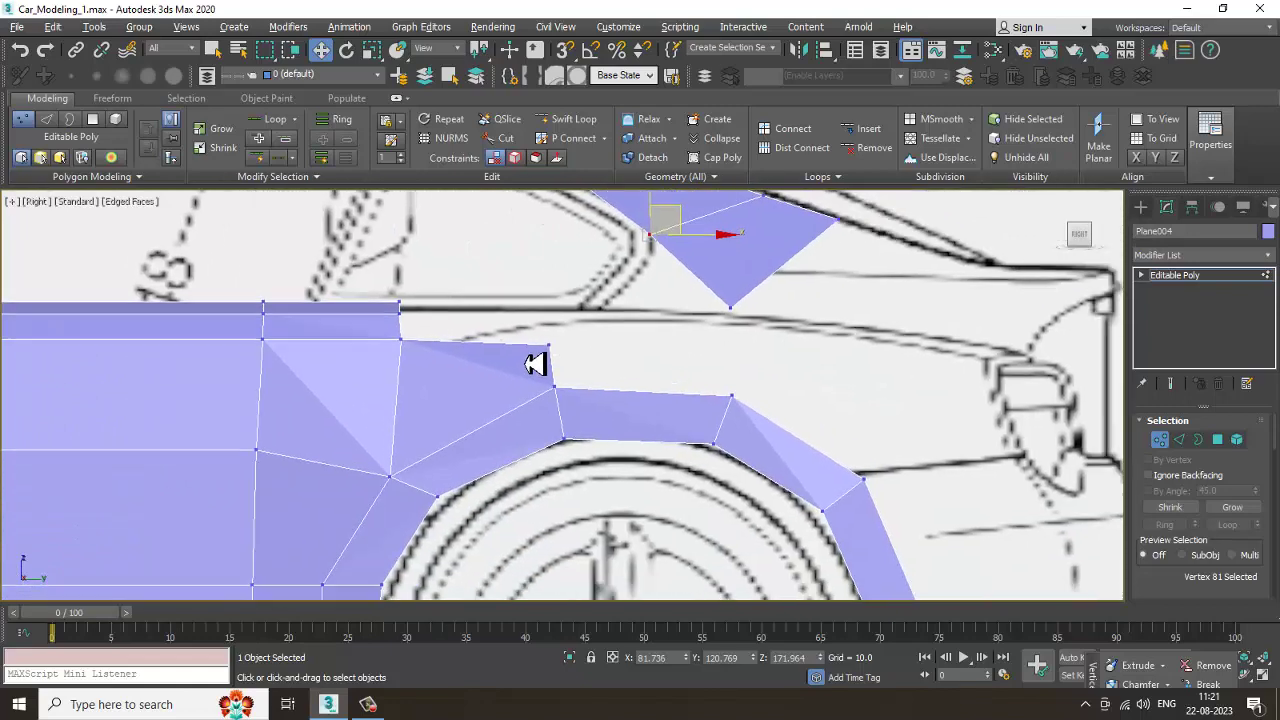
key("2")
left_click(564, 372)
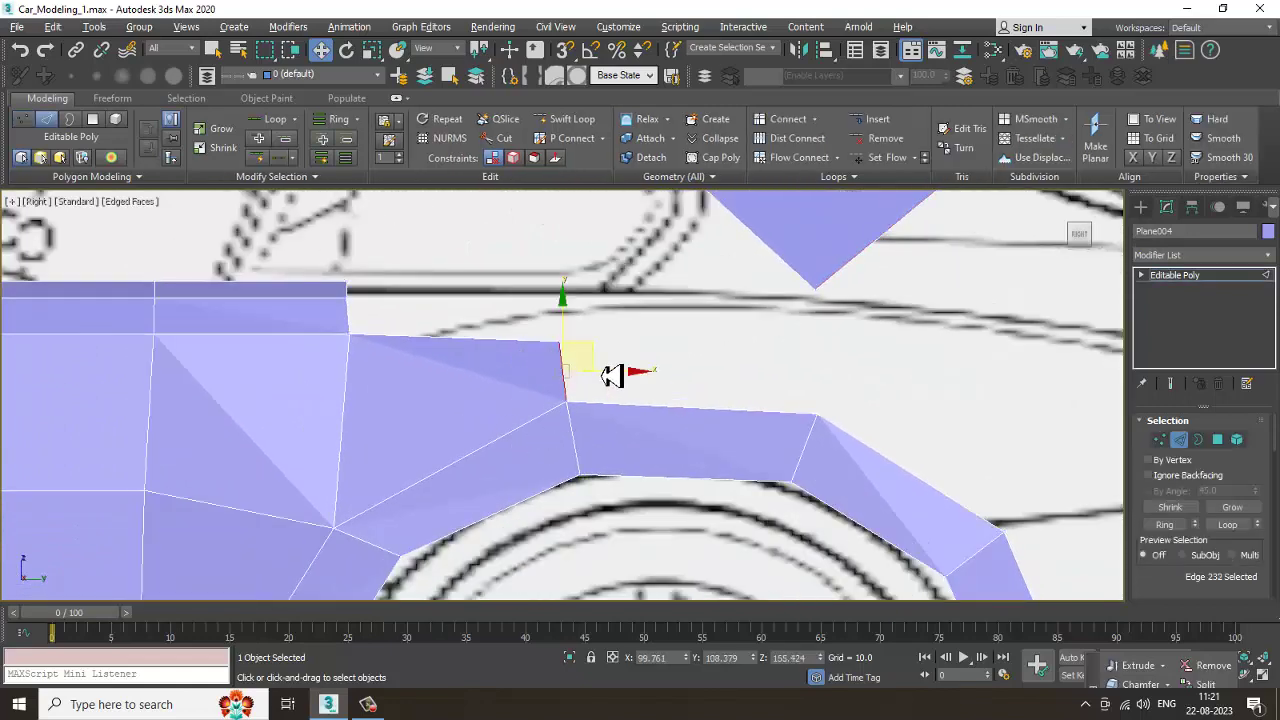
left_click_drag(620, 380, 856, 433, "shift")
Step: Weld the extruded panel's lower rear corner to the wheel arch vertex and raise its upper rear corner slightly
key("1")
right_click(823, 408)
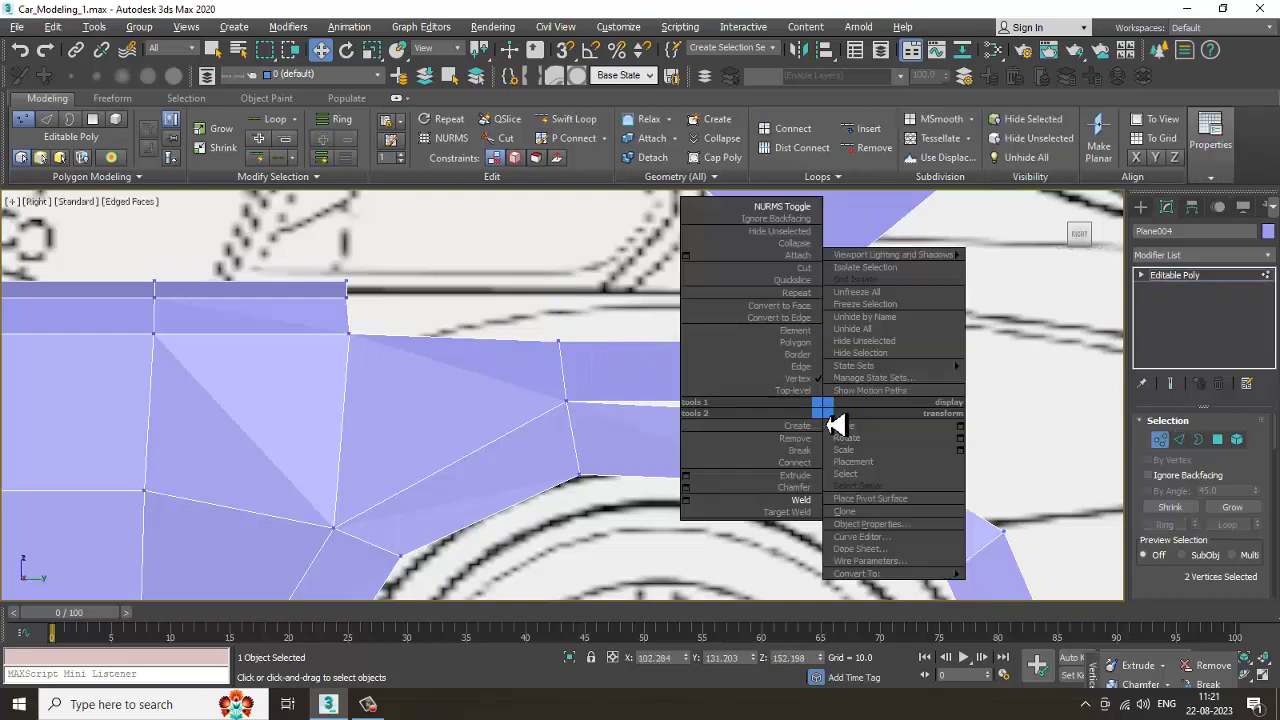
left_click(801, 500)
left_click(800, 500)
left_click_drag(850, 369, 847, 367)
left_click_drag(836, 324, 846, 310)
middle_click_drag(726, 362, 658, 441)
Step: Extrude the two rear edges of the door's top strip backward to line up with the first panel above the arch
key("2")
left_click_drag(305, 368, 310, 372)
left_click_drag(131, 274, 197, 456, "alt")
left_click_drag(354, 364, 556, 408, "shift")
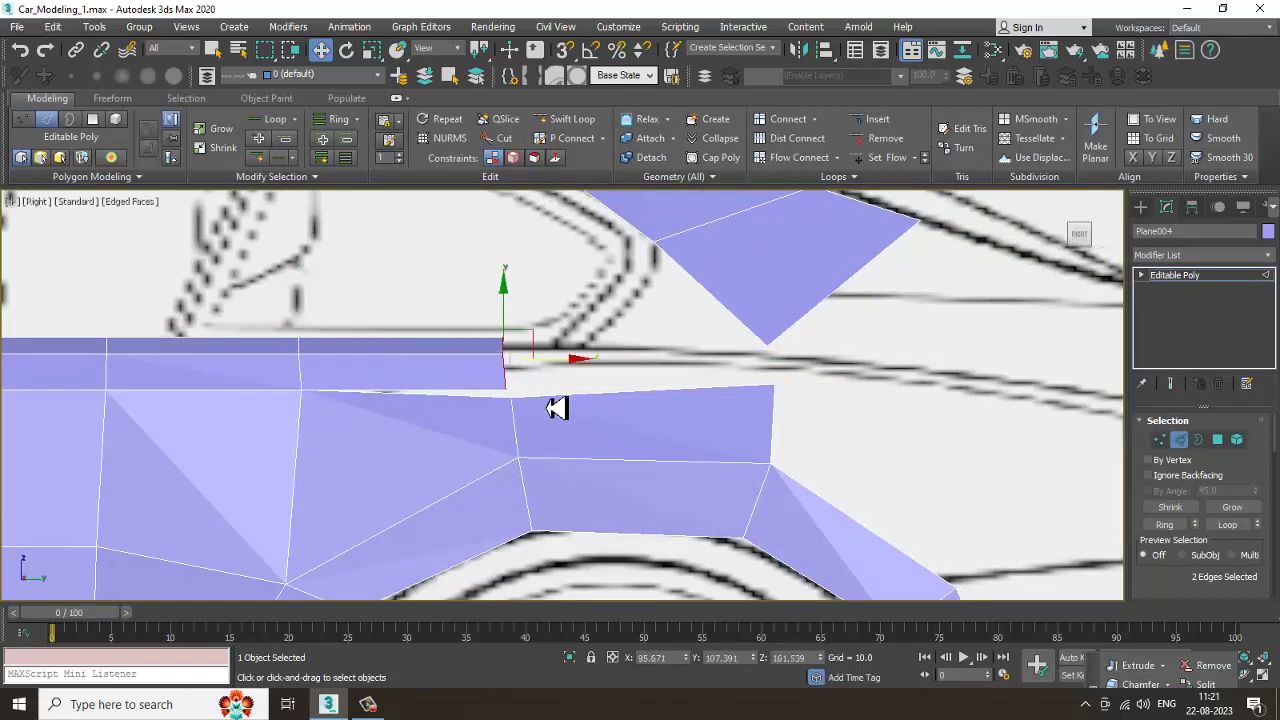
Step: Move the extruded strip's inner and middle rear vertices inward in the Top view to follow the window line
key("alt+w")
middle_click(374, 311)
key("alt+w")
middle_click_drag(374, 311, 397, 191)
scroll(397, 191, "down", 4)
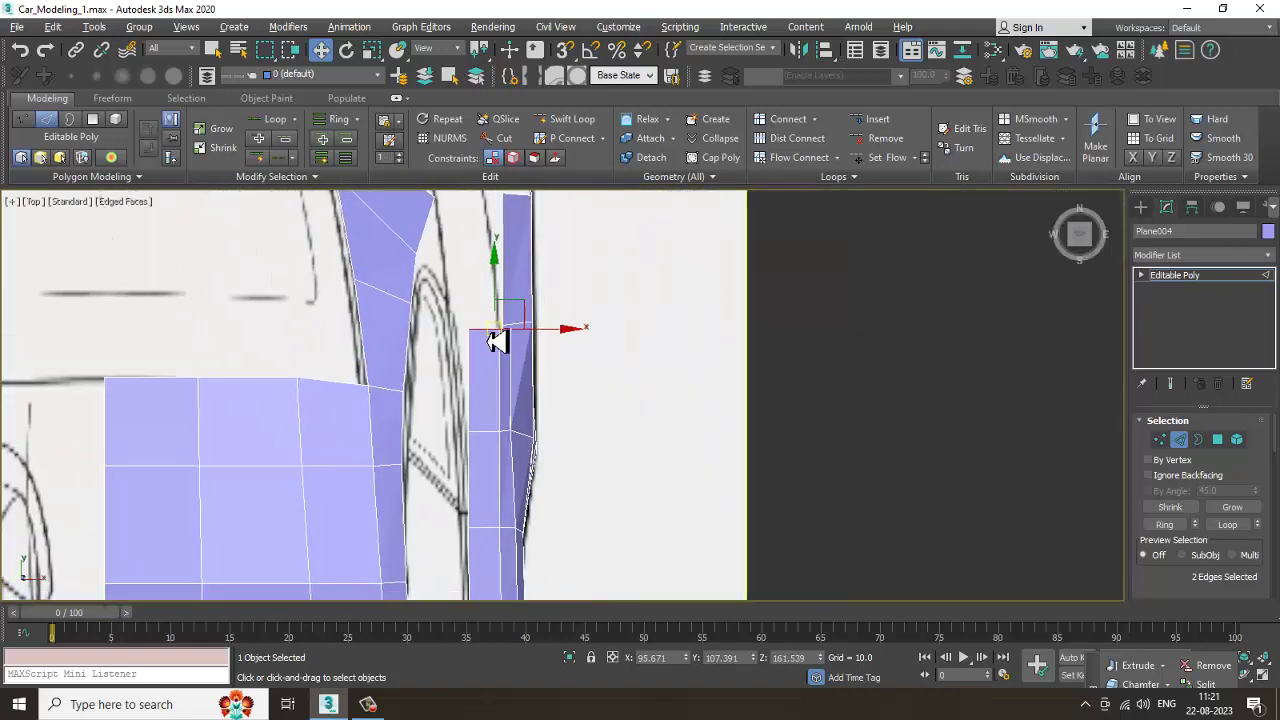
scroll(497, 338, "up", 2)
scroll(495, 350, "up", 2)
middle_click_drag(497, 323, 514, 357)
key("1")
left_click_drag(452, 335, 492, 354)
scroll(553, 385, "up", 2)
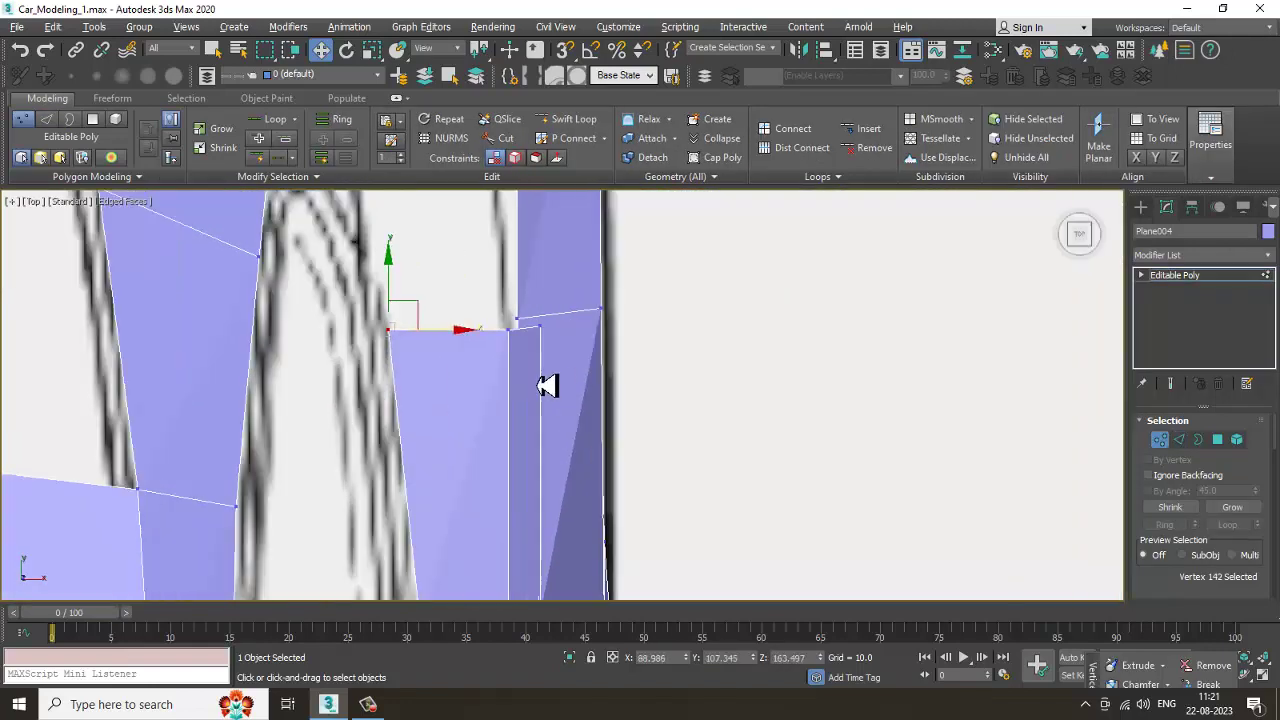
left_click(508, 333)
left_click_drag(565, 332, 530, 332)
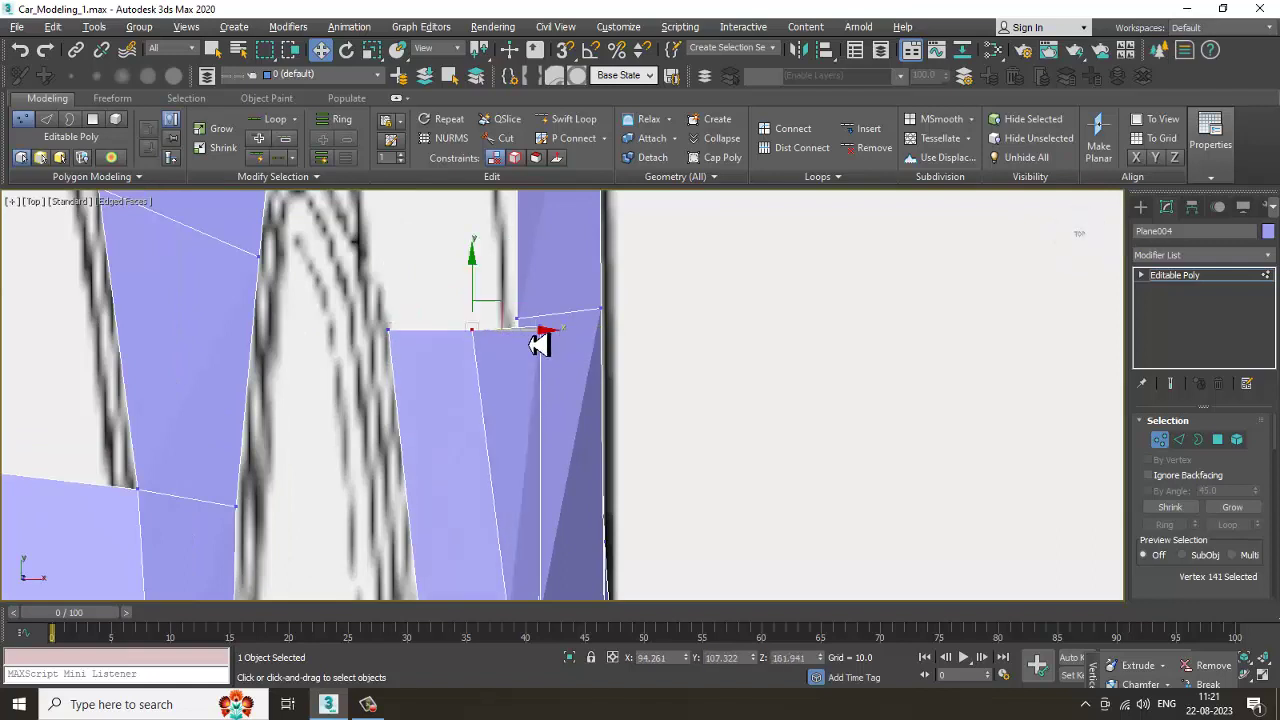
Step: Move the strip's middle vertex on the preceding edge row inward in the Top view to smooth its line
left_click(539, 414)
middle_click_drag(535, 421, 535, 413)
left_click(496, 442)
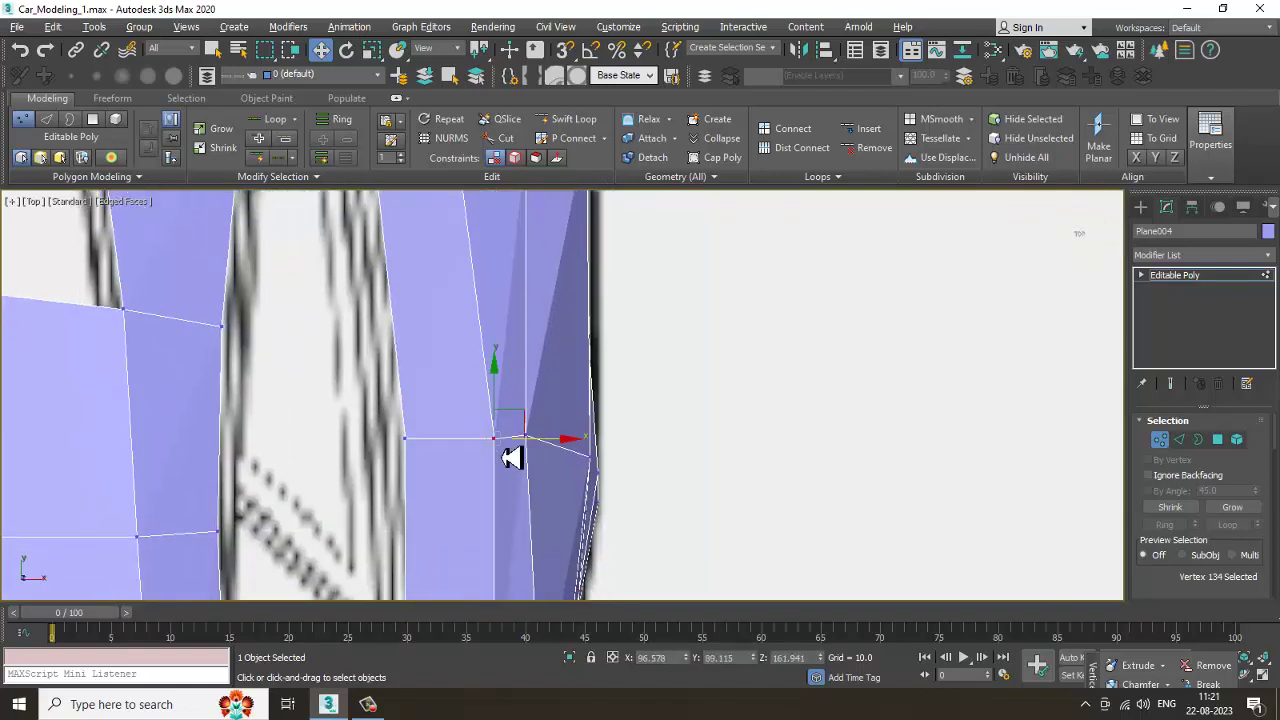
left_click_drag(547, 439, 522, 438)
middle_click_drag(554, 322, 529, 579)
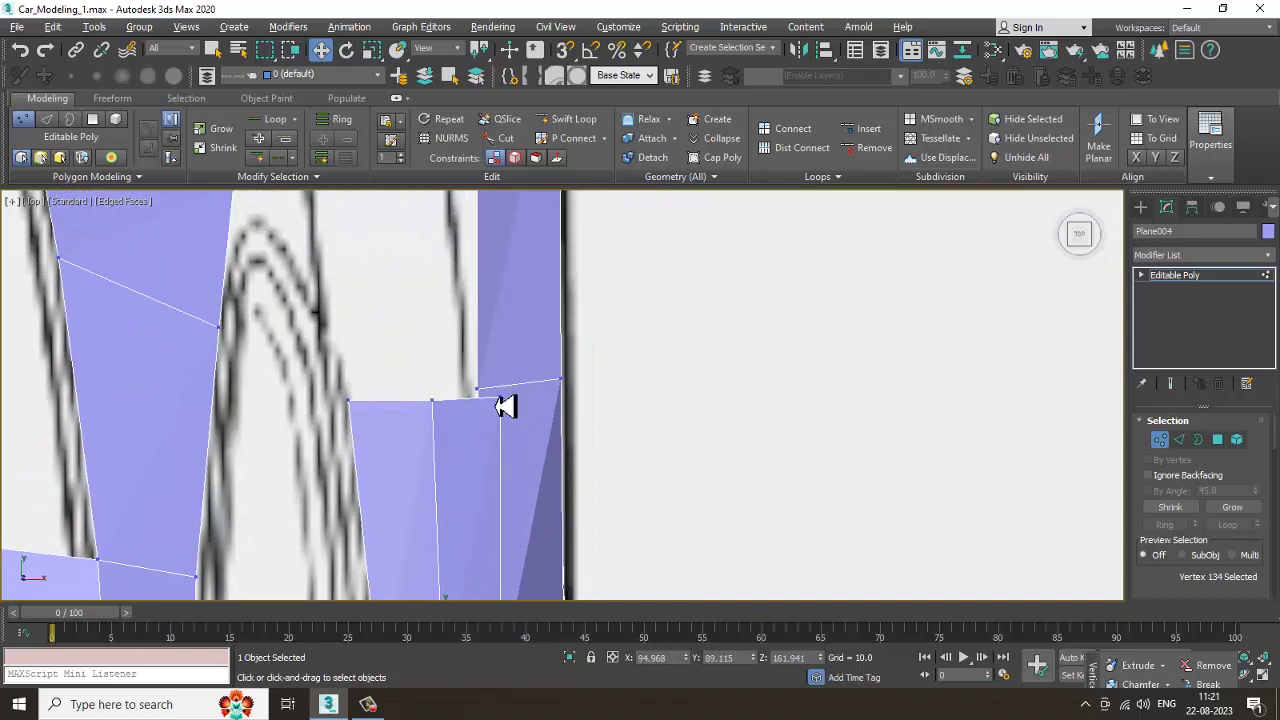
Step: Target-weld the strip's outer rear vertex to the side panel's adjoining upper vertex
left_click(513, 411)
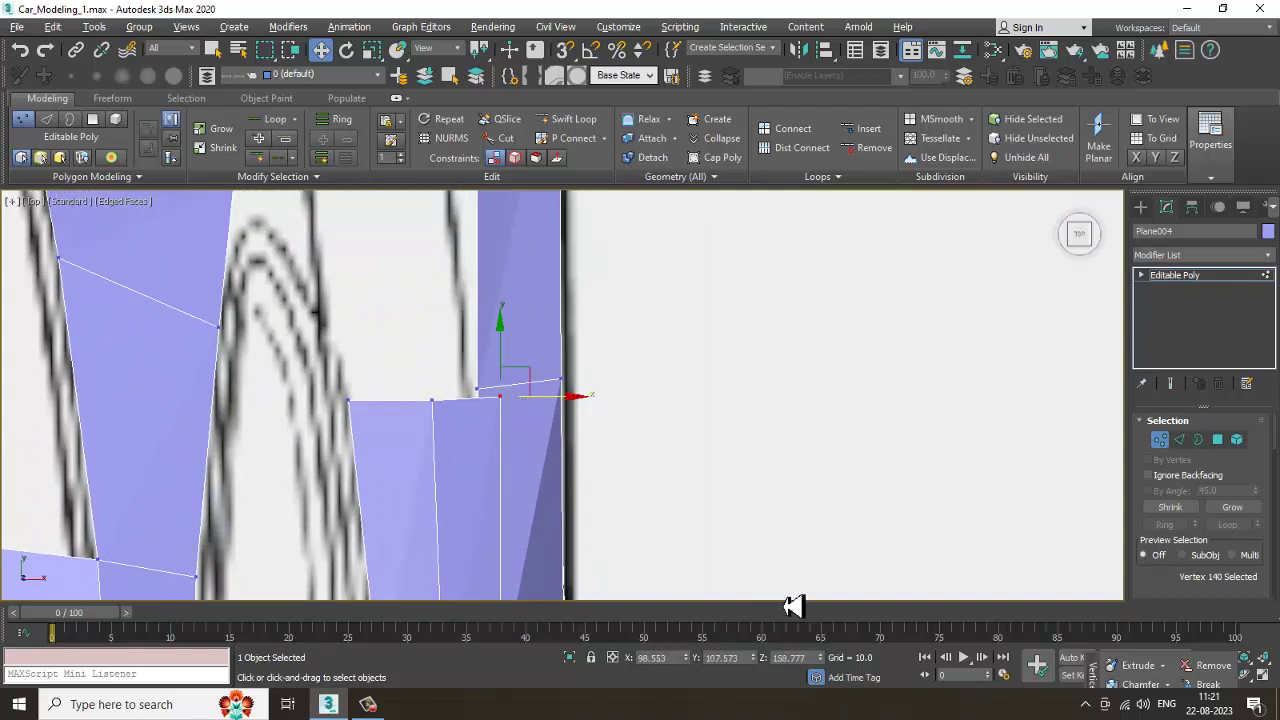
left_click_drag(1200, 593, 1201, 386)
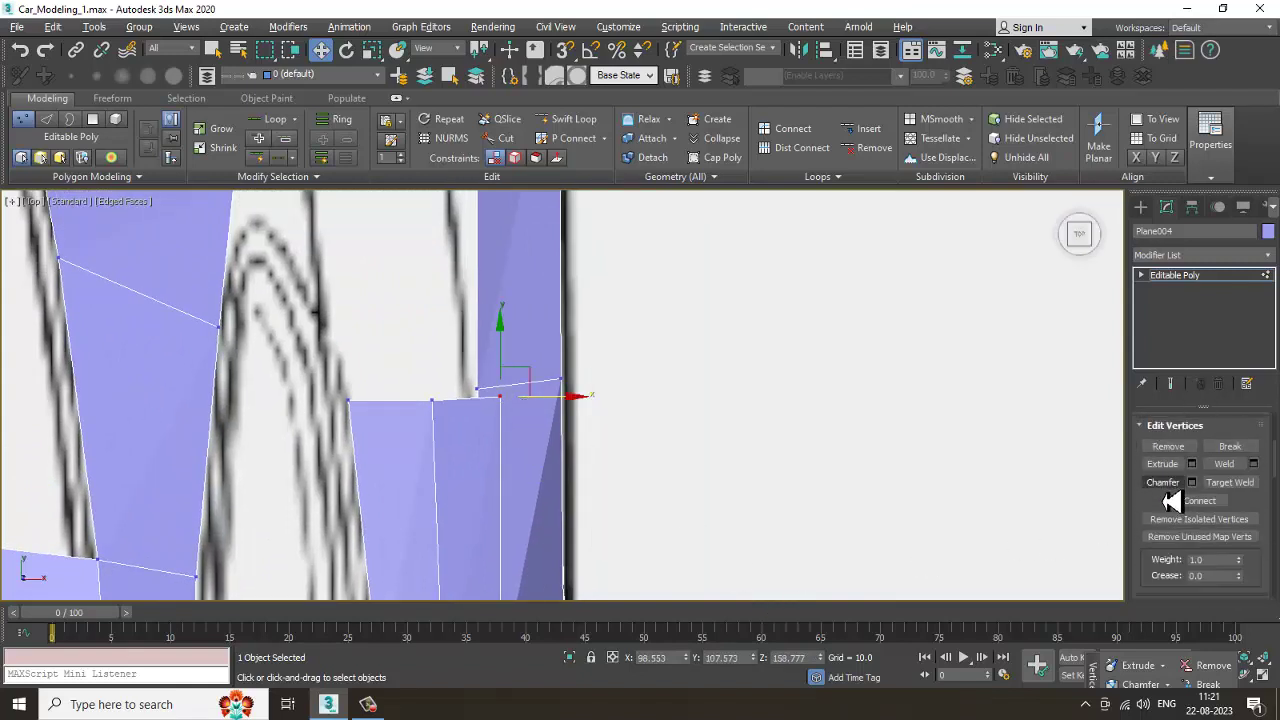
left_click_drag(1165, 512, 1118, 612)
right_click(513, 408)
left_click(491, 490)
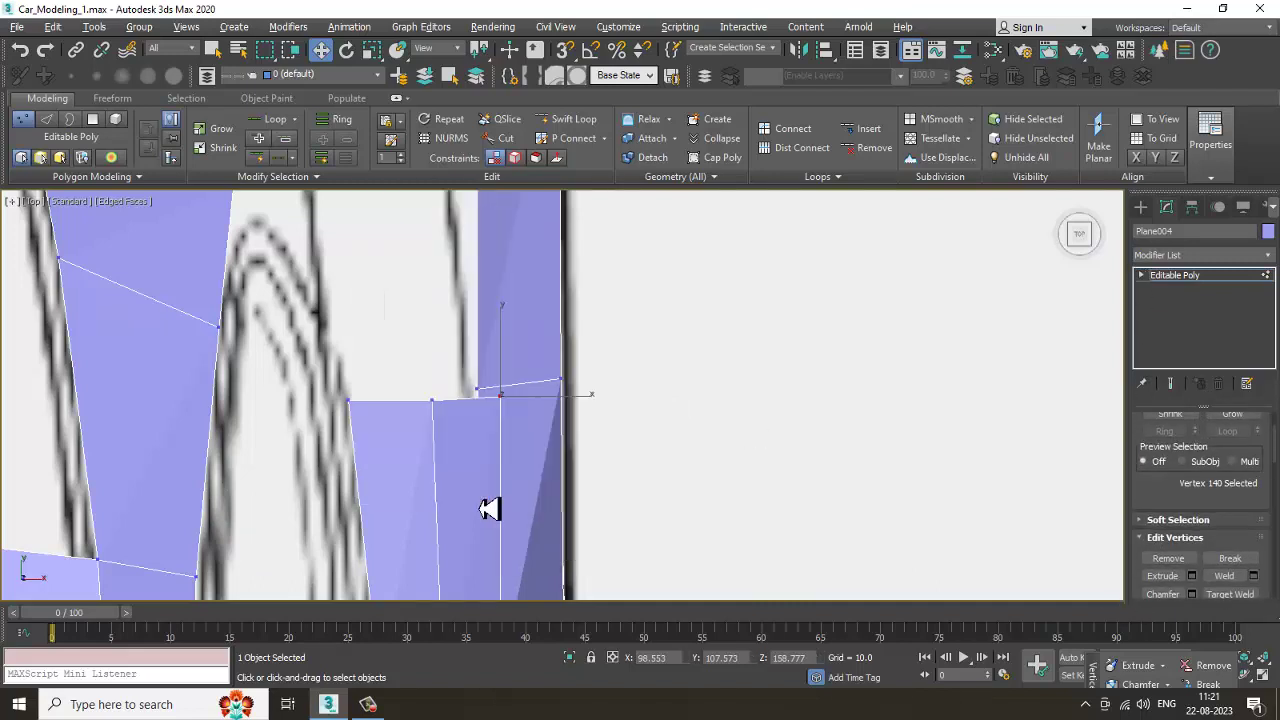
left_click(478, 390)
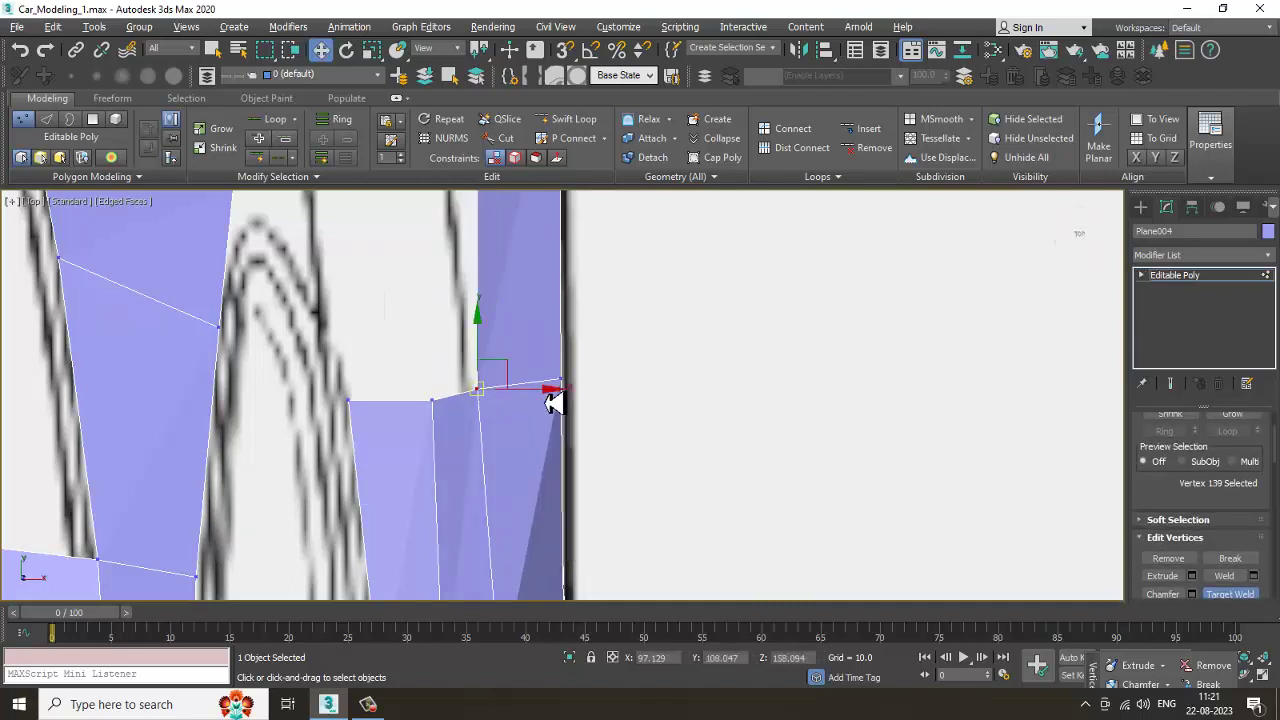
Step: Nudge the strip's middle rear vertex slightly inward in the Top view to even out the strip
key("w")
scroll(556, 400, "down", 2)
middle_click_drag(558, 390, 616, 384)
scroll(600, 400, "up", 1)
left_click(546, 399)
left_click_drag(614, 399, 615, 405)
scroll(594, 419, "down", 1)
middle_click_drag(590, 423, 606, 146)
scroll(618, 416, "down", 1)
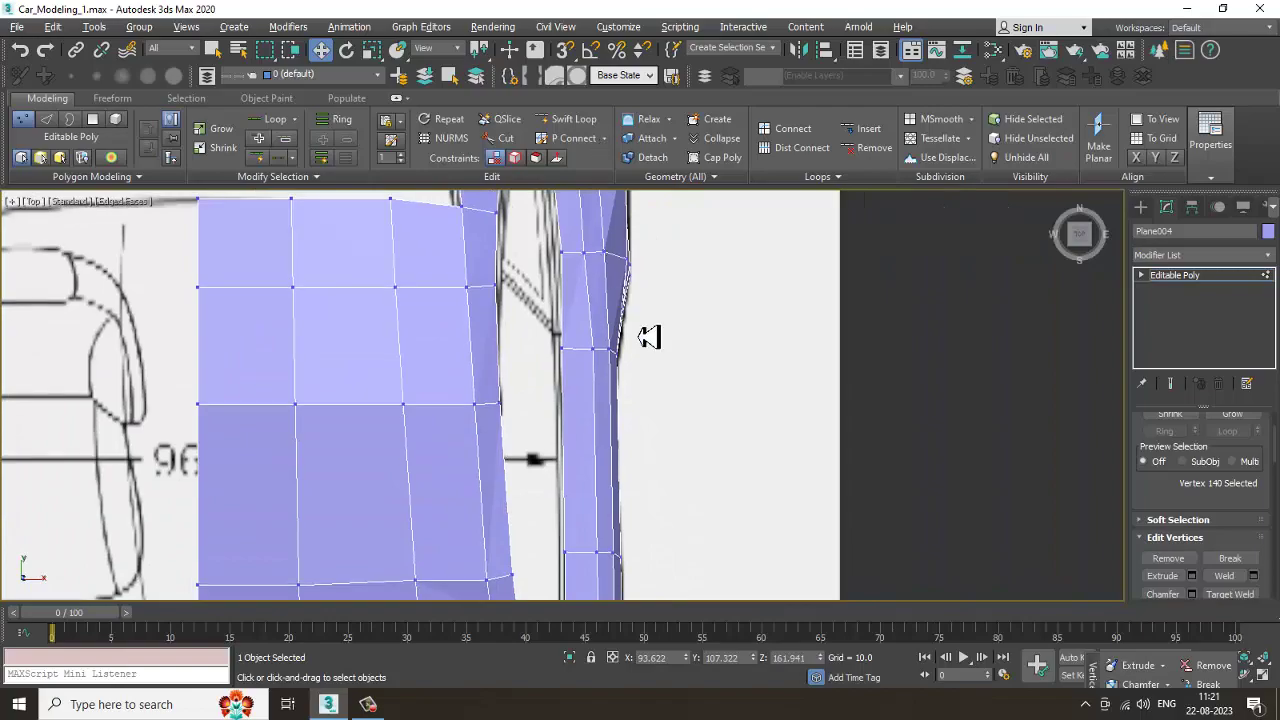
Step: Examine the gap between the roof strip and the side panel in the Perspective and Top views
key("alt+w")
key("alt+w")
middle_click_drag(789, 474, 929, 480)
key("alt+w")
middle_click_drag(351, 281, 338, 280)
key("alt+w")
middle_click_drag(435, 232, 427, 368)
mouse_move(546, 328)
middle_mouse_down()
mouse_move(517, 386)
mouse_move(517, 430)
middle_mouse_up()
mouse_move(568, 321)
middle_mouse_down()
mouse_move(551, 397)
mouse_move(534, 408)
middle_mouse_up()
scroll(457, 446, "up", 2)
mouse_move(457, 446)
middle_mouse_down()
mouse_move(482, 430)
mouse_move(464, 397)
middle_mouse_up()
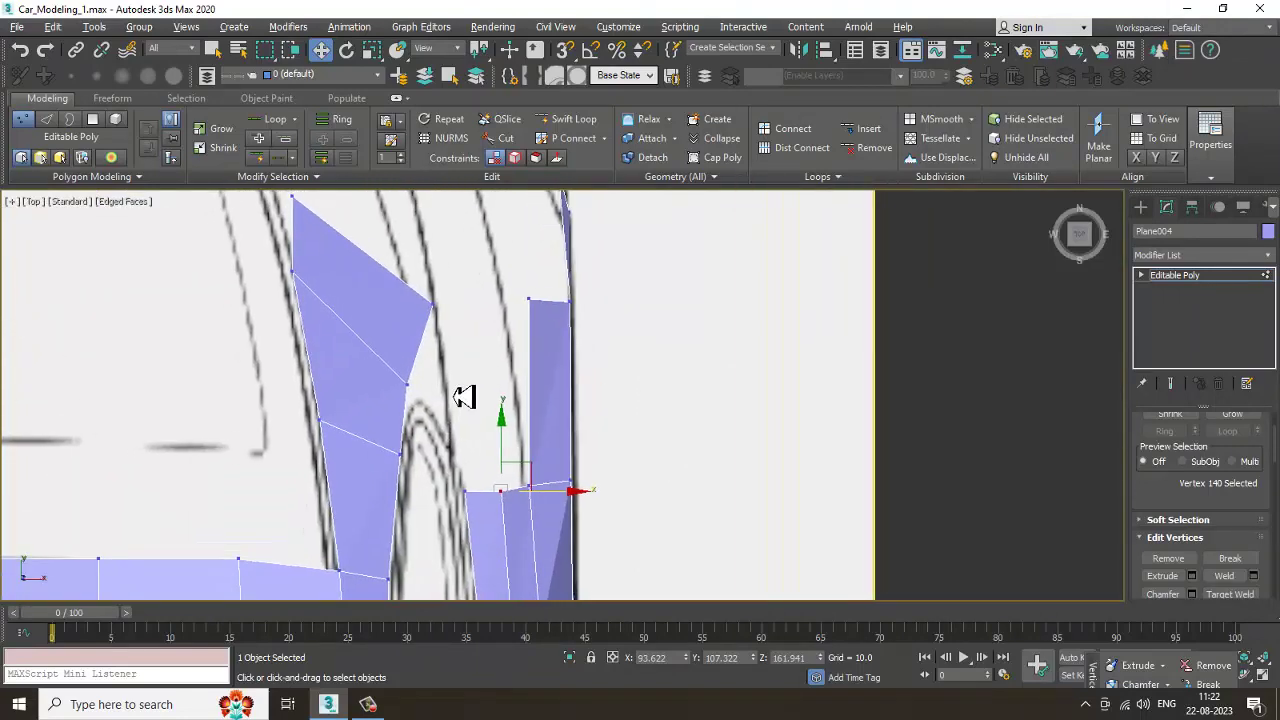
Step: Extrude the roof strip's lower front edge behind the side window down and forward toward the side panel in the Right view
key("2")
left_click(420, 371)
key("alt+w")
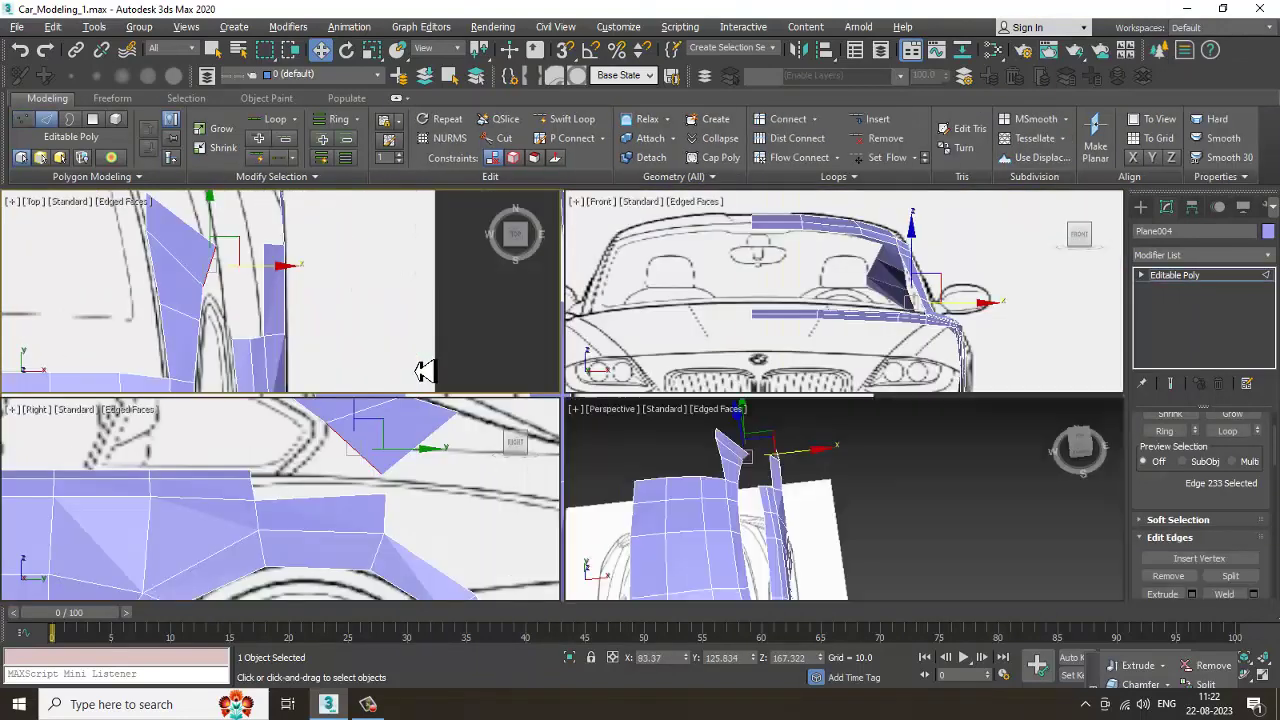
mouse_move(461, 549)
middle_mouse_down()
mouse_move(437, 535)
mouse_move(448, 552)
middle_mouse_up()
key("alt+w")
middle_click_drag(534, 446, 554, 460)
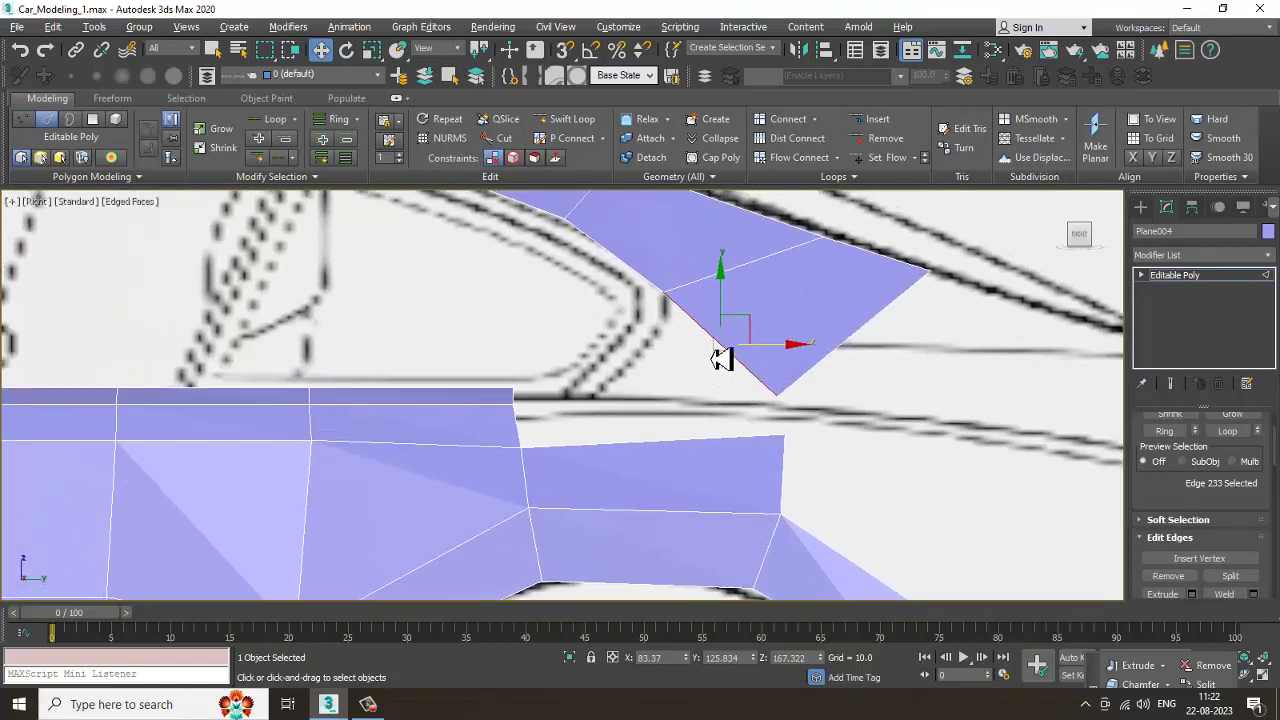
left_click_drag(750, 329, 726, 398, "shift")
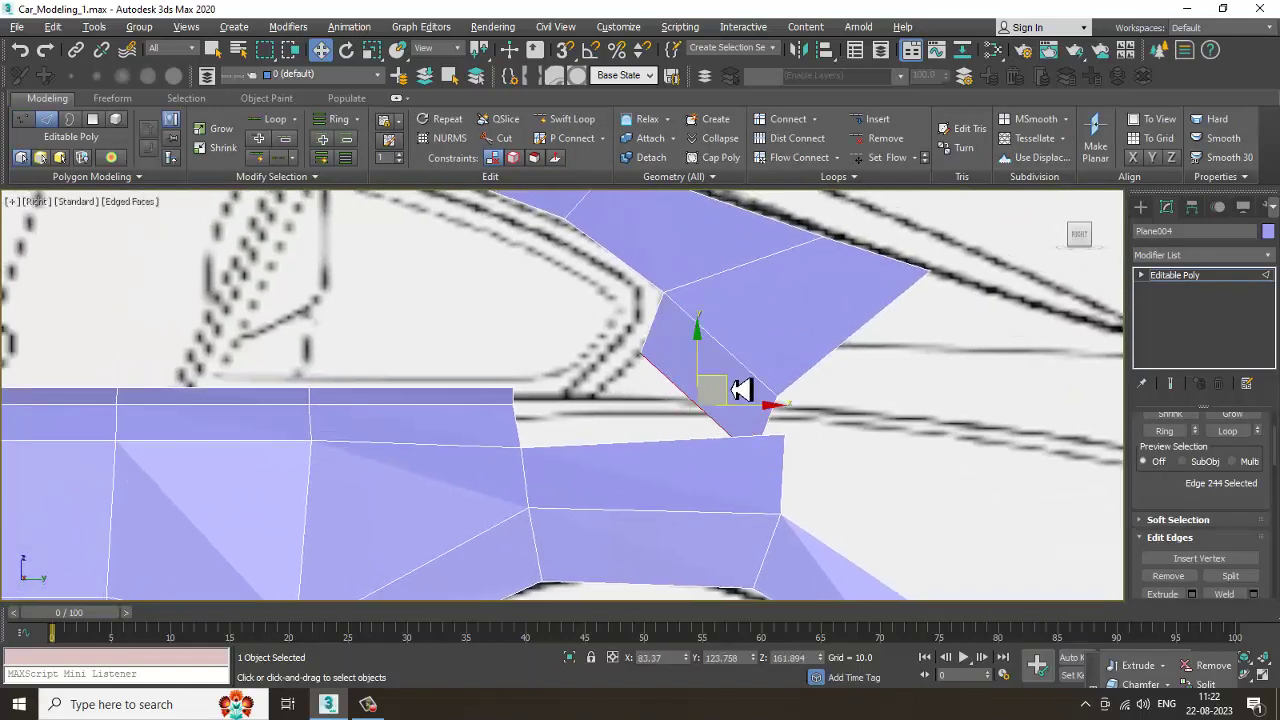
Step: Extrude the door top strip's two rear edges farther backward, stopping below the window's rear corner
scroll(660, 417, "up", 2)
left_click(461, 400)
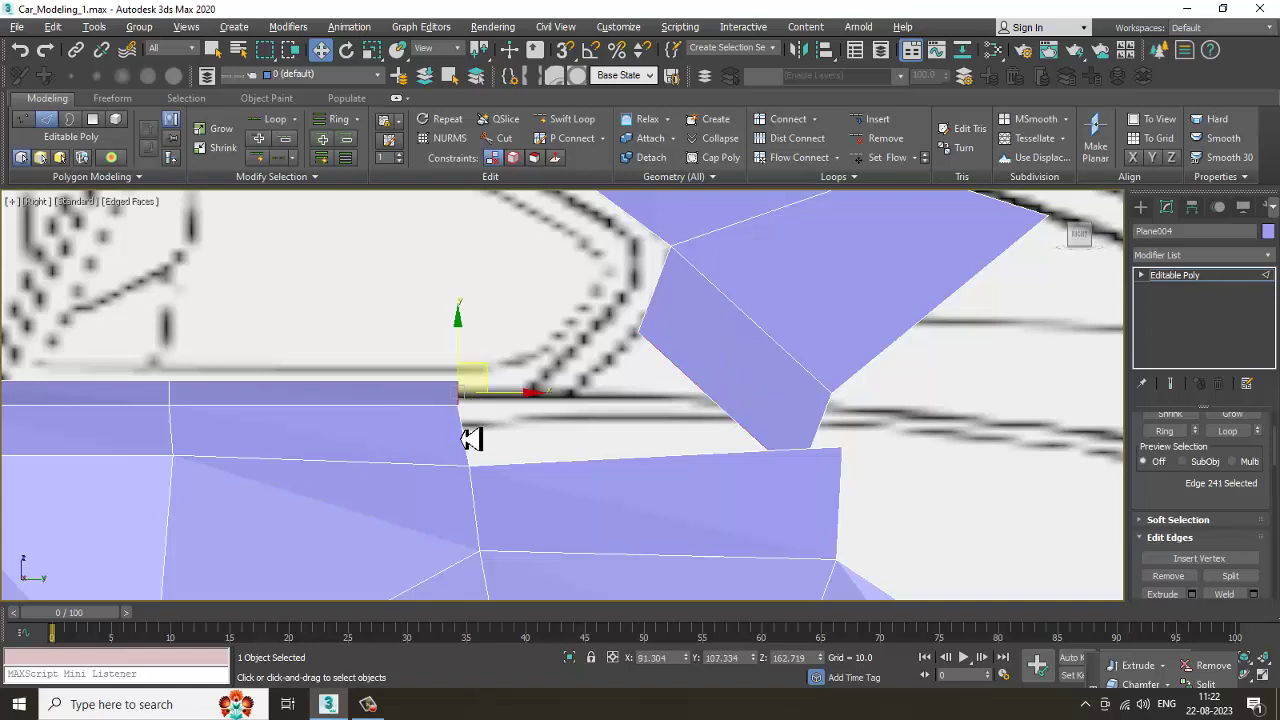
left_click_drag(474, 441, 664, 457, "shift")
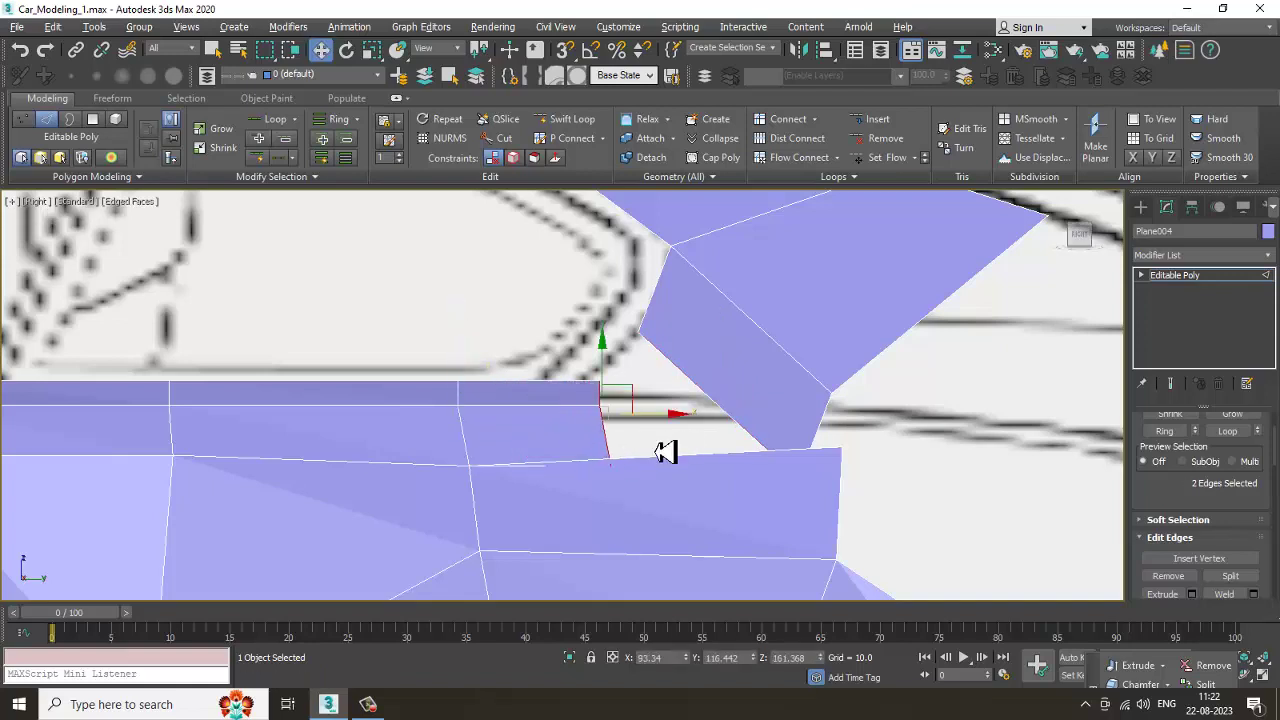
Step: Insert a vertical edge loop with Swift Loop through the middle of the panel and arch polygons above the wheel
scroll(680, 477, "up", 2)
middle_click_drag(687, 475, 633, 384)
scroll(660, 298, "down", 9)
scroll(660, 315, "up", 3)
left_click(579, 125)
left_click(603, 362)
right_click(603, 362)
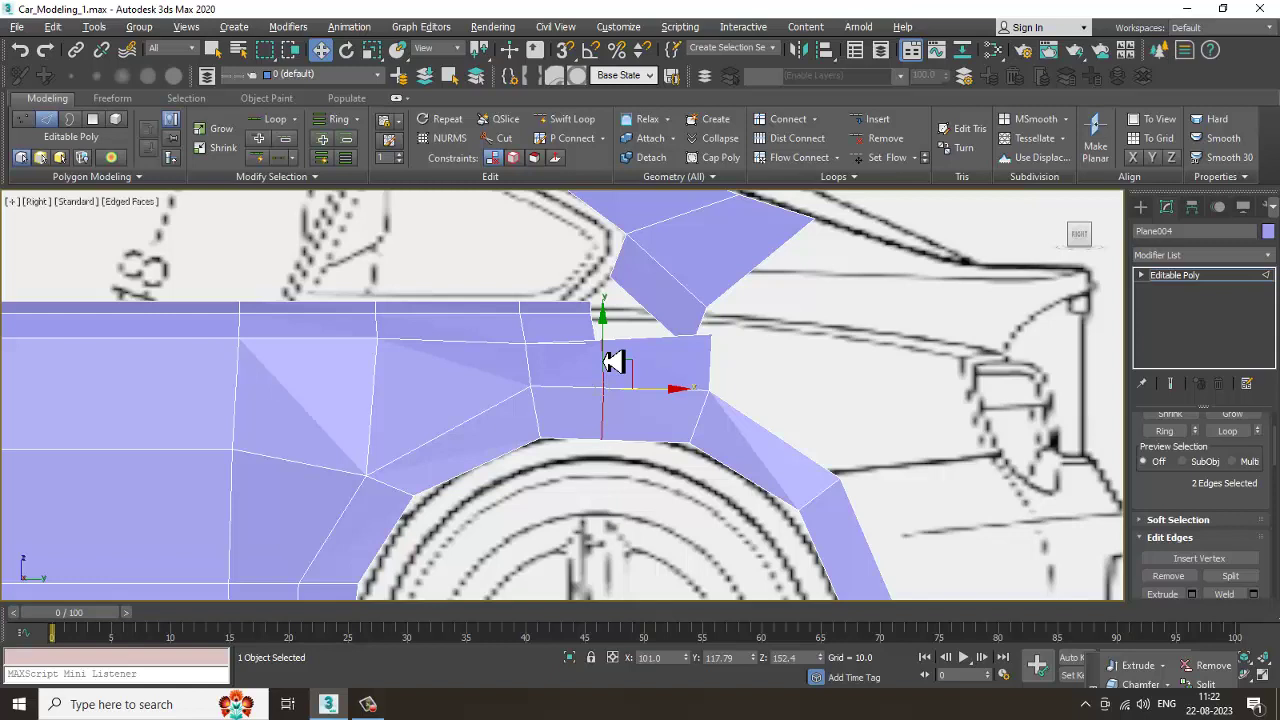
left_click(368, 704)
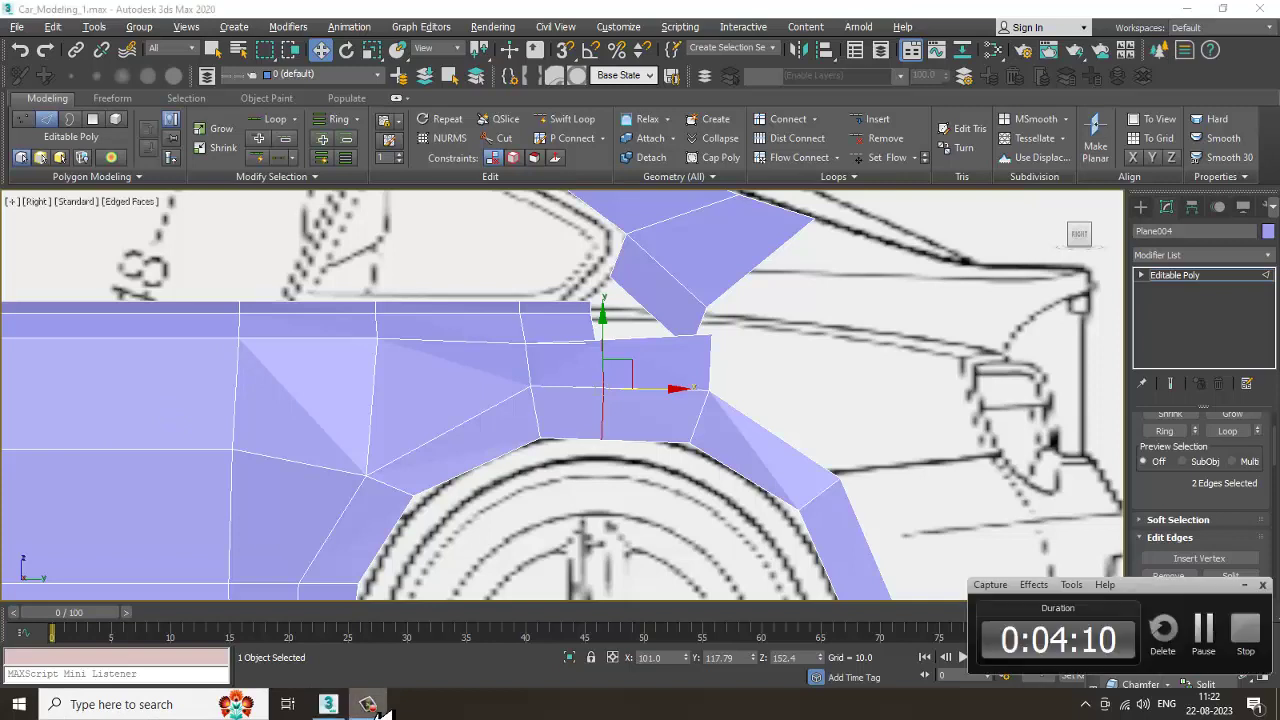
left_click(1207, 630)
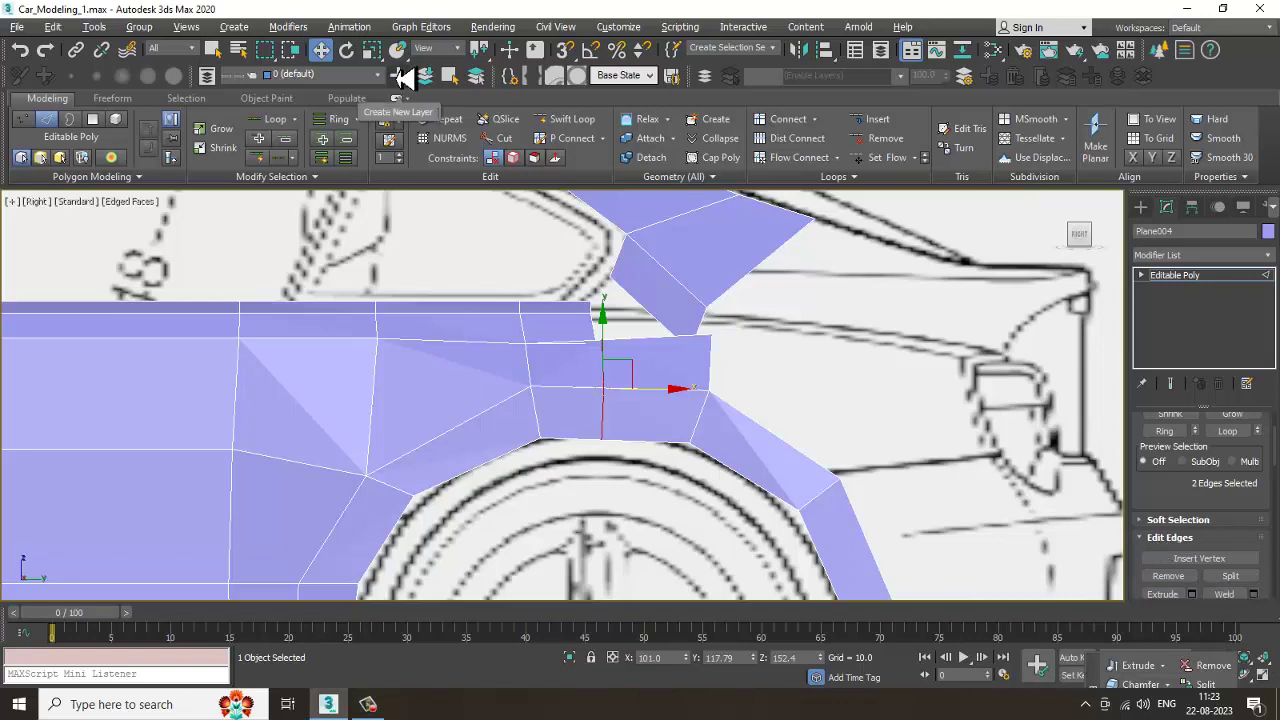
Step: Move the roof strip's lower front vertex down to the door strip's rear corner in the Right view and adjust it sideways in the Top view
scroll(614, 323, "up", 4)
left_click_drag(623, 296, 677, 331)
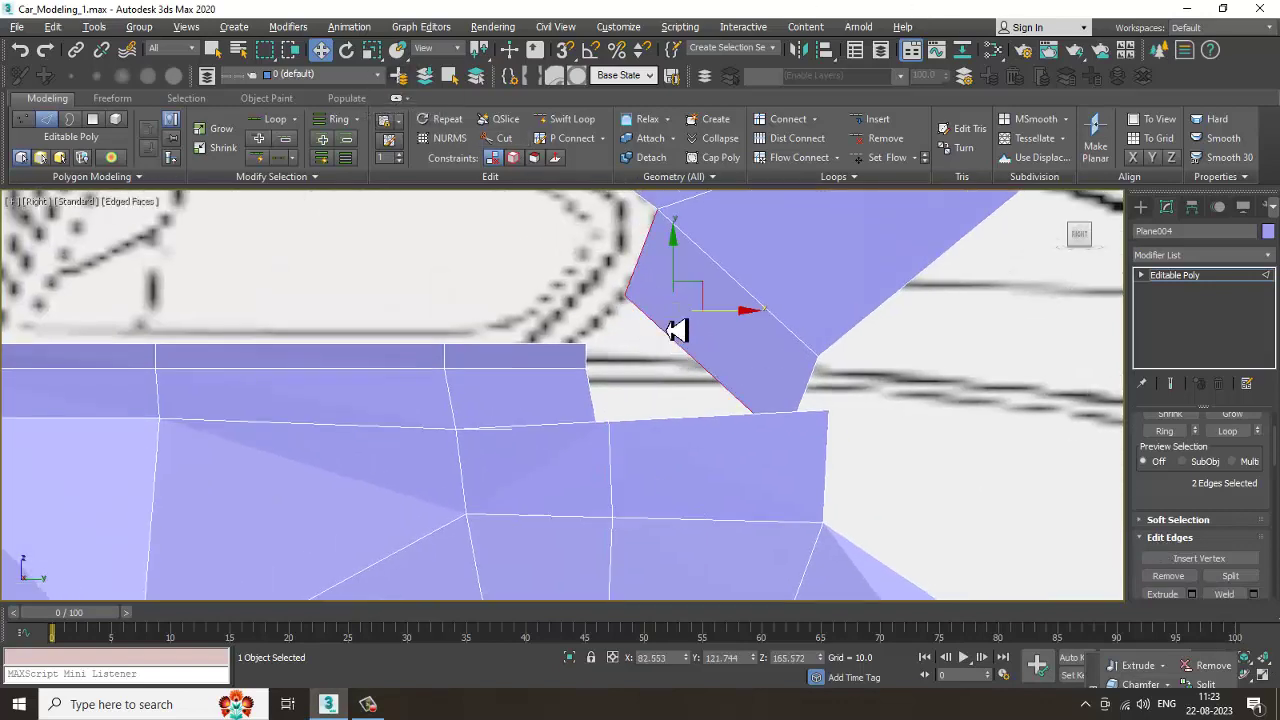
key("1")
left_click(632, 302)
left_click_drag(653, 282, 609, 329)
key("alt+w")
right_click(488, 320)
key("alt+w")
middle_click_drag(335, 298, 406, 262)
scroll(406, 262, "up", 2)
left_click_drag(492, 427, 560, 430)
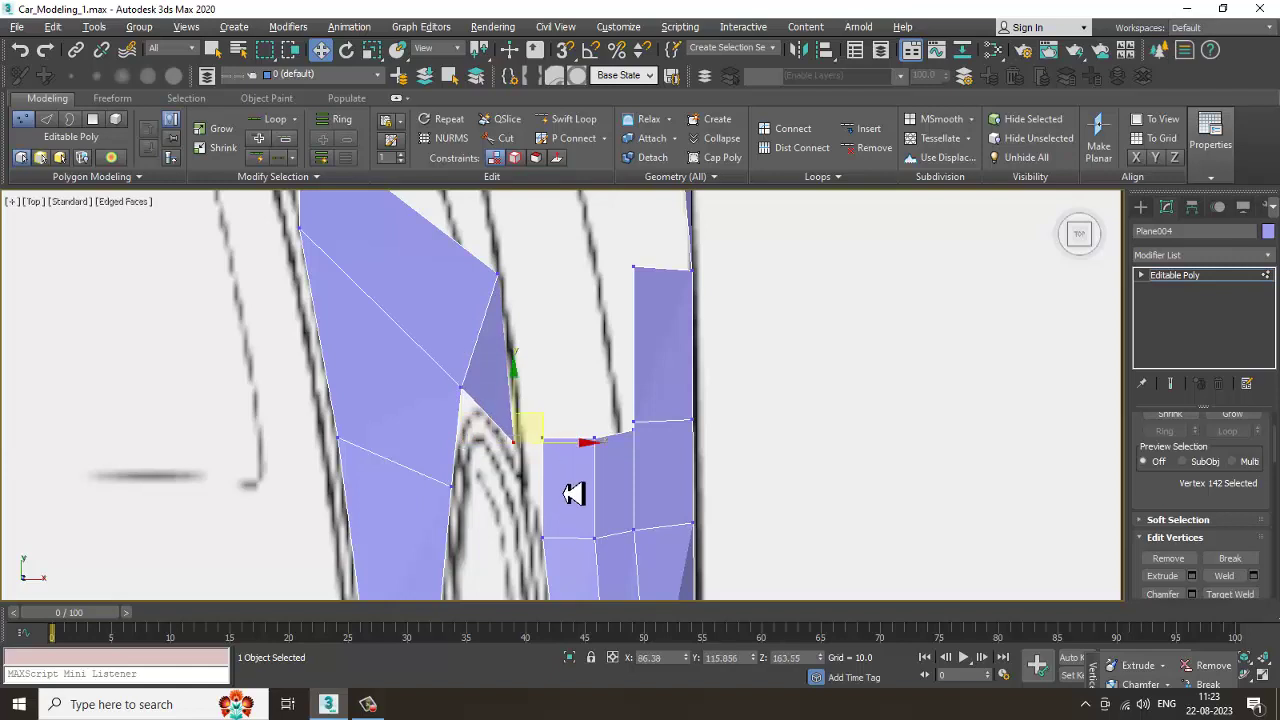
Step: Try to target-weld the roof strip's lower front vertex to the door strip's rear inner corner in the Top view, and undo it
right_click(534, 446)
left_click(500, 531)
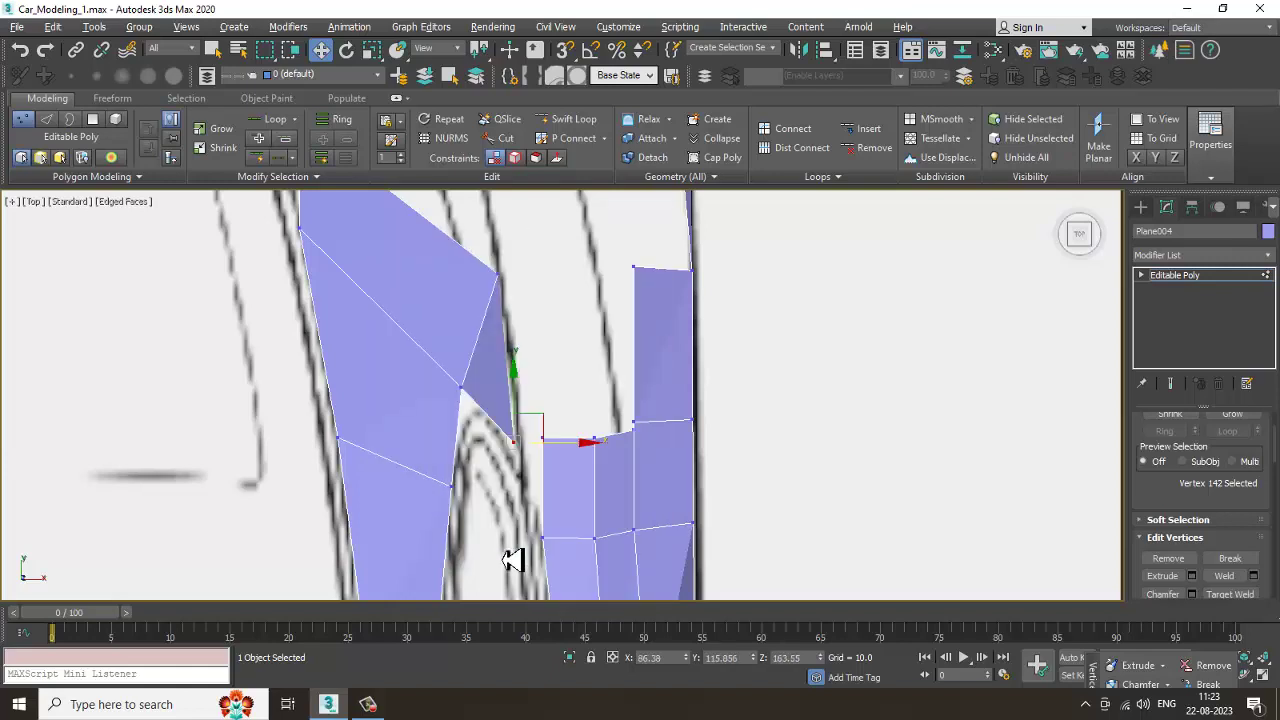
left_click(543, 442)
right_click(551, 466)
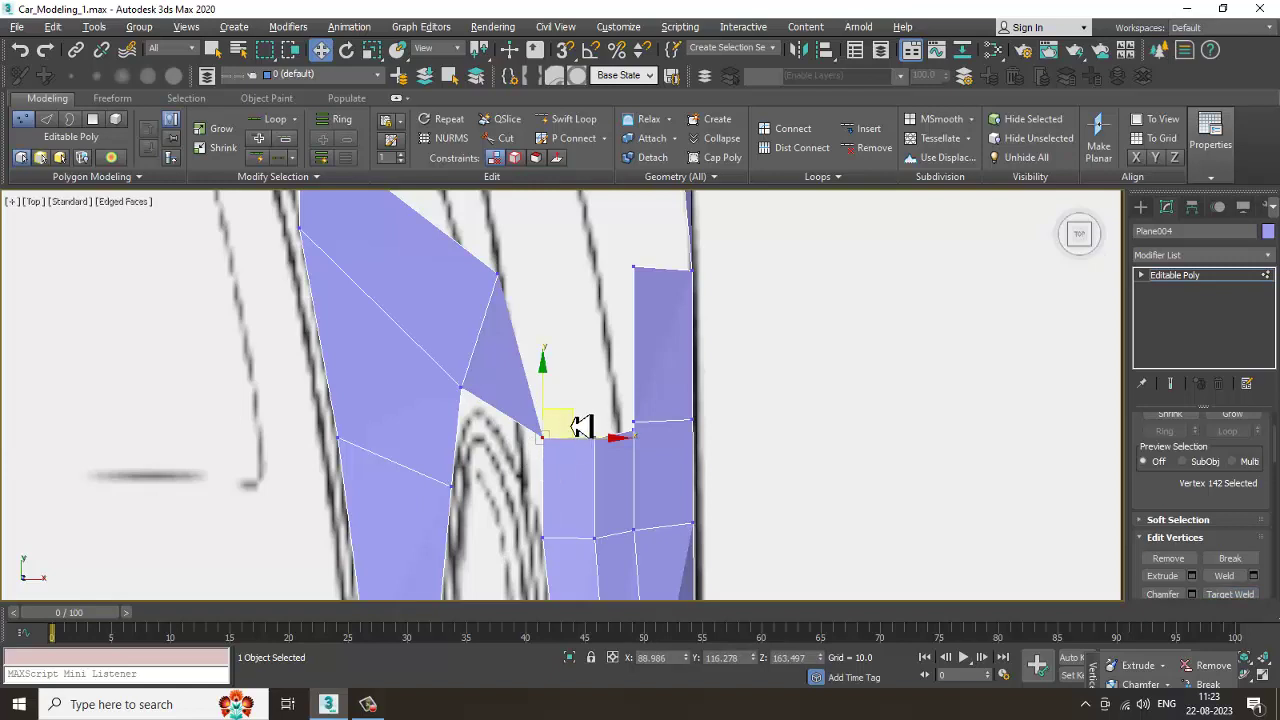
left_click_drag(582, 427, 564, 431)
middle_click_drag(589, 378, 571, 421)
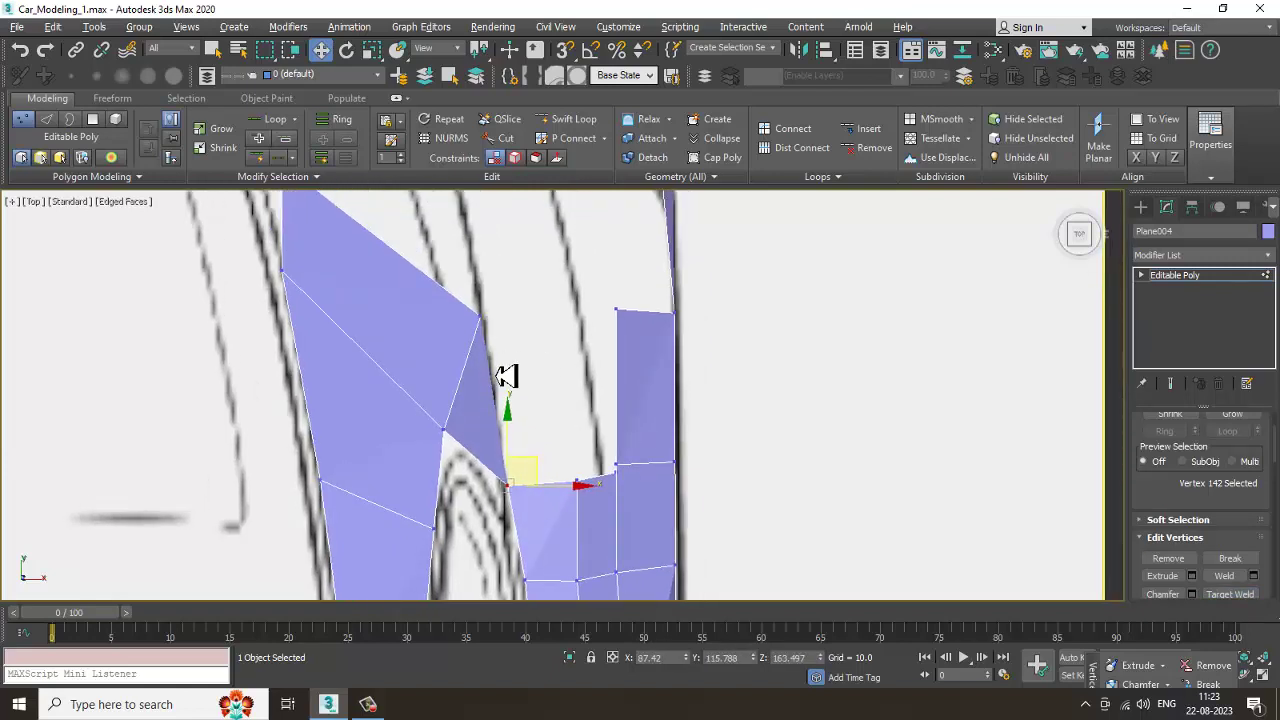
key("alt+w")
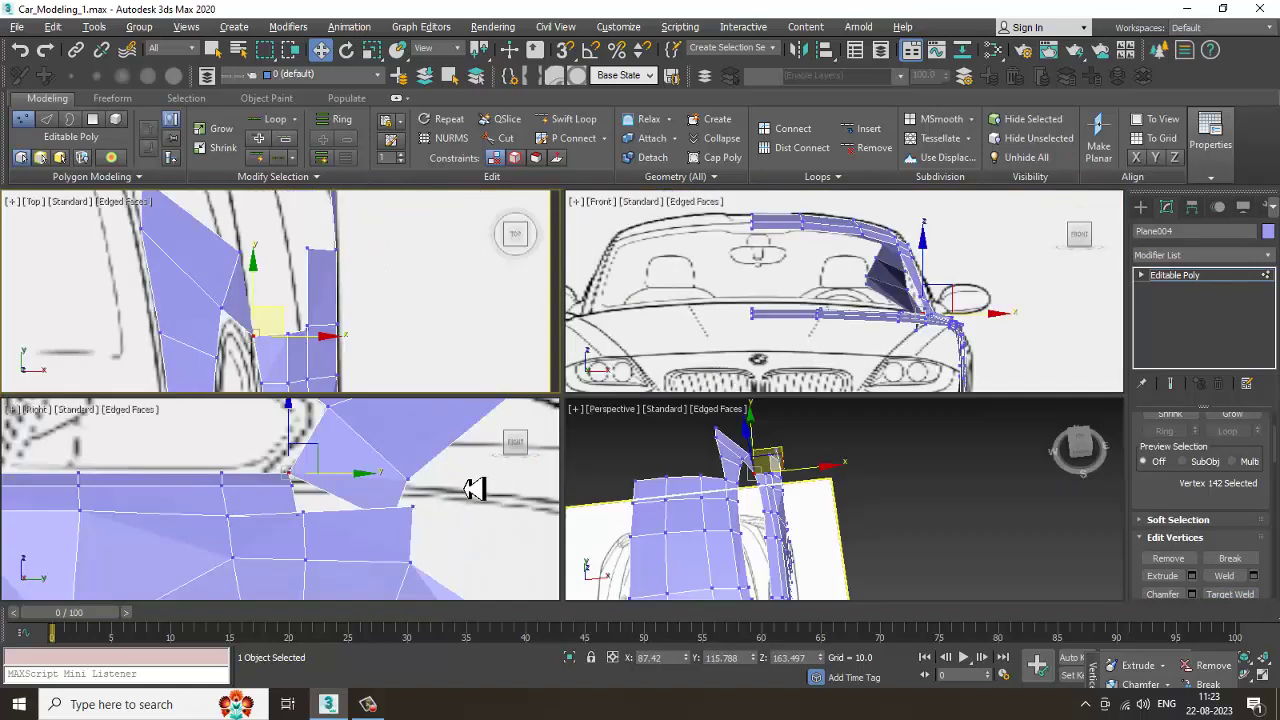
key("alt+w")
key("ctrl+z")
key("ctrl+z")
Step: Move the roof strip's lower front vertex up toward the side window's rear corner in the Right view and make the mesh see-through
left_click_drag(572, 304, 615, 235)
key("alt+x")
mouse_move(769, 448)
left_mouse_down()
mouse_move(818, 369)
mouse_move(769, 427)
left_mouse_up()
left_click(861, 368)
right_click(810, 390)
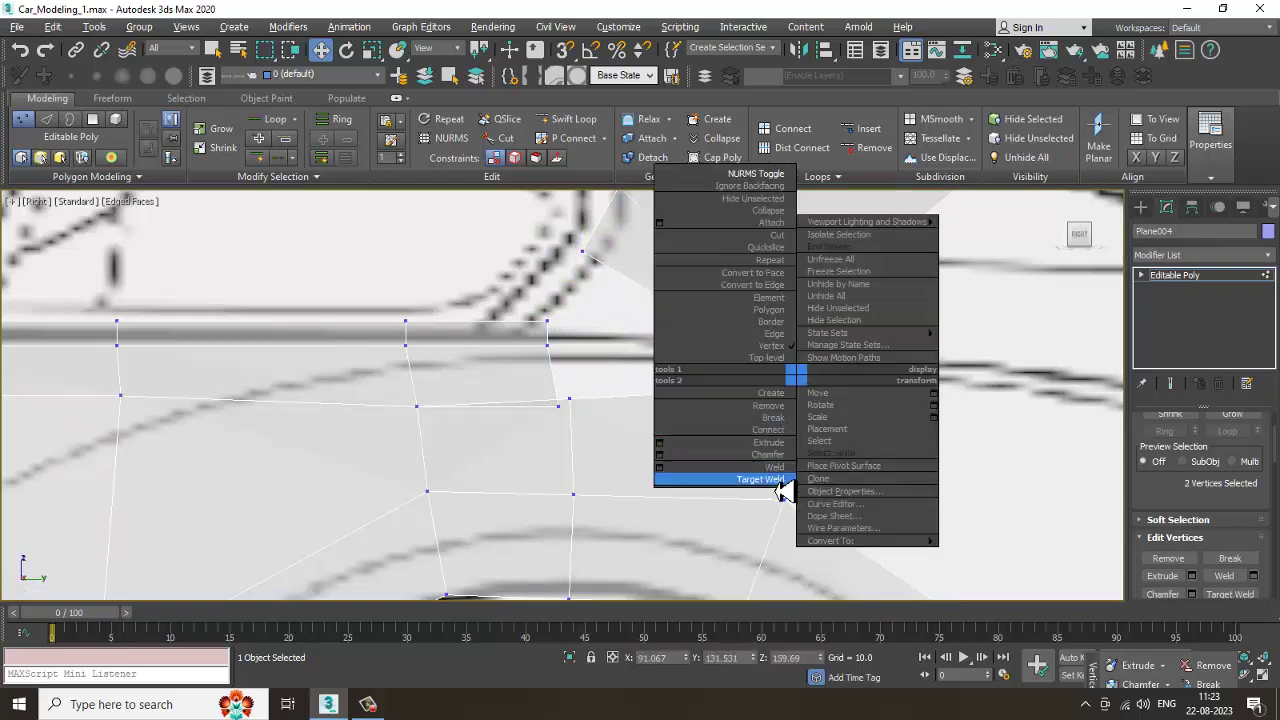
left_click(778, 478)
Step: Weld the door strip's lower rear corner to the upper vertex of the side panel's new edge loop in the Right view
scroll(665, 375, "up", 2)
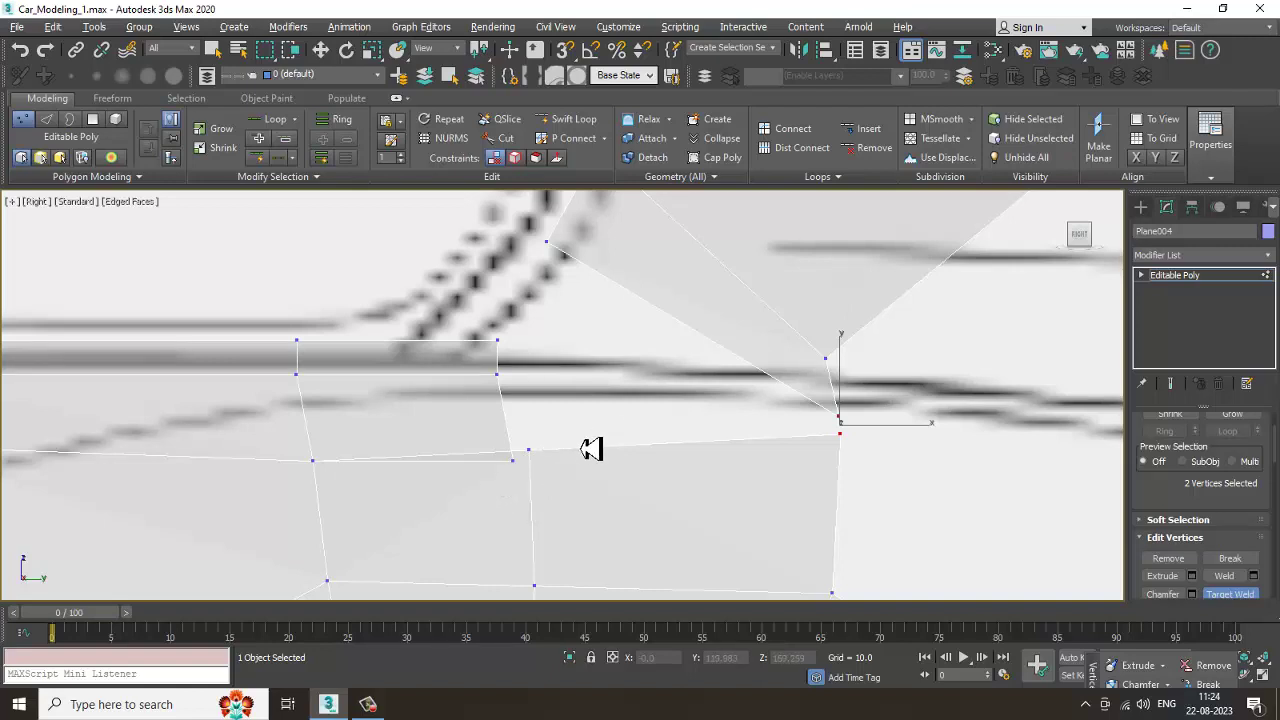
key("w")
left_click_drag(500, 471, 500, 472)
right_click(513, 452)
left_click(485, 542)
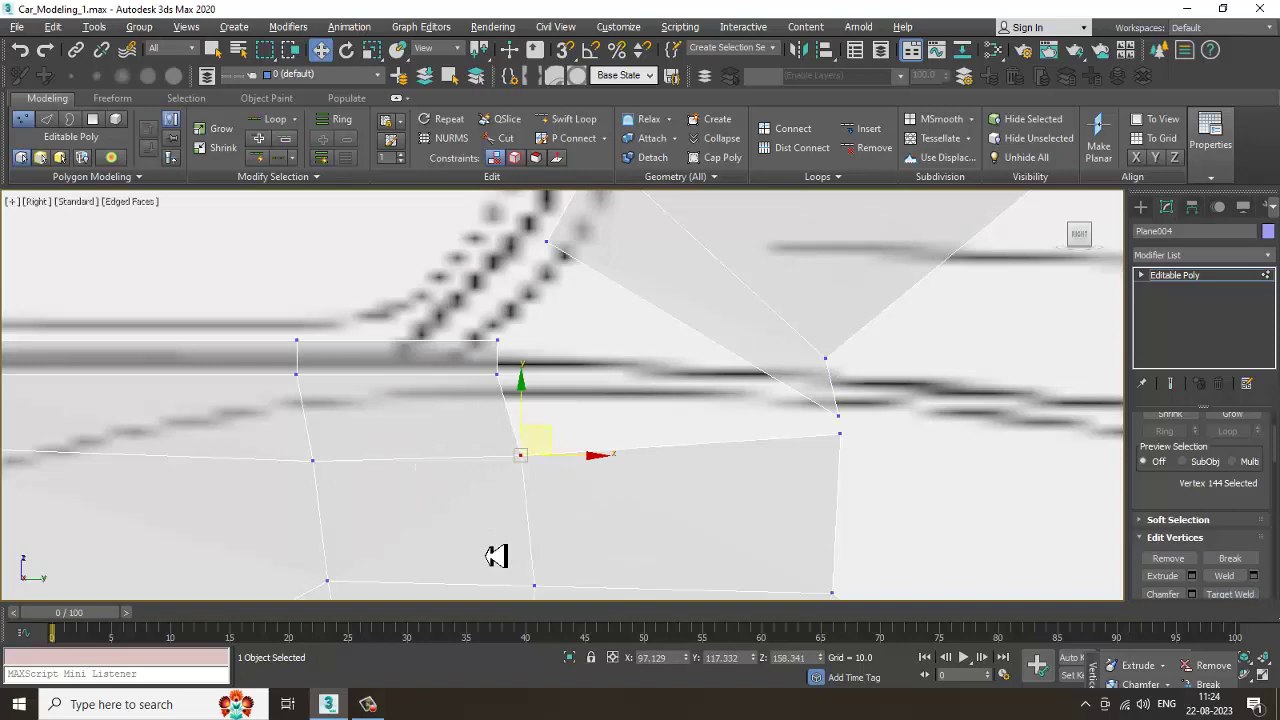
Step: Move the roof strip's lower rear vertex outward along X toward the side panel in the Perspective view, with see-through turned off
middle_click_drag(902, 361, 849, 377)
scroll(846, 384, "down", 1)
scroll(792, 421, "up", 1)
left_click_drag(778, 422, 819, 482)
key("alt+w")
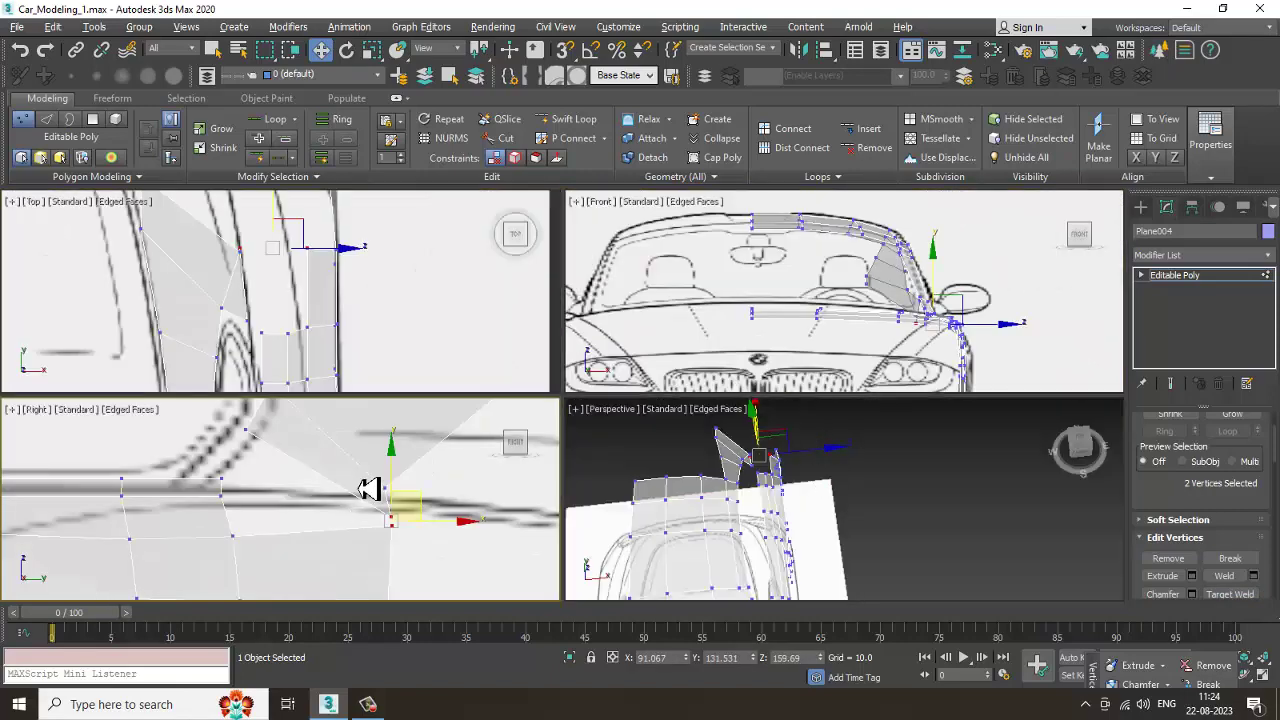
left_click_drag(365, 243, 291, 275, "alt")
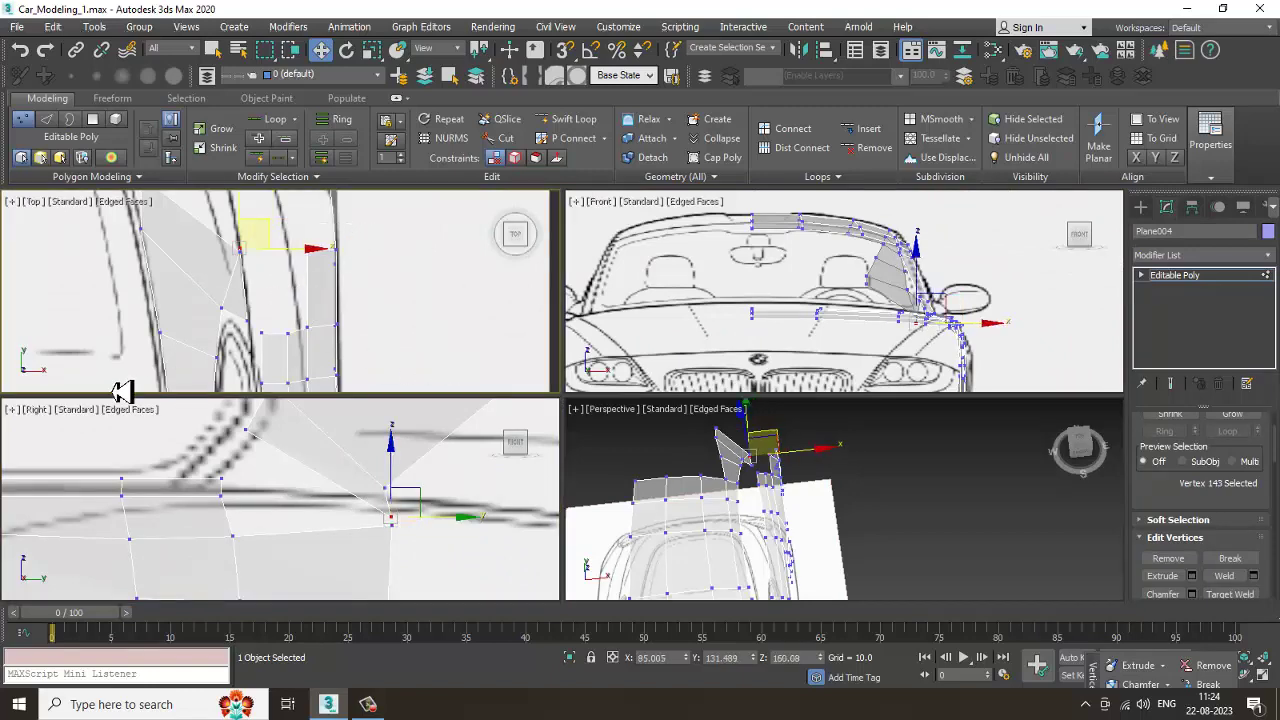
key("alt+w")
scroll(443, 497, "down", 6)
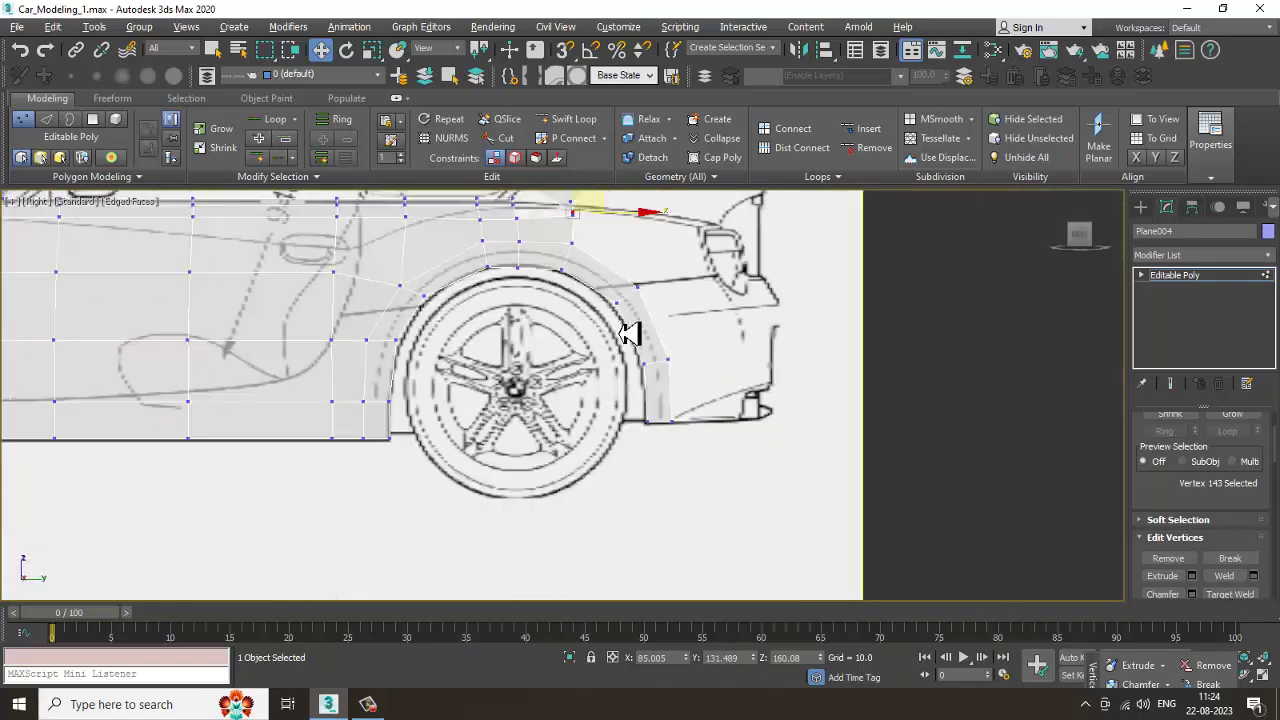
middle_click_drag(627, 315, 606, 463)
scroll(588, 424, "up", 4)
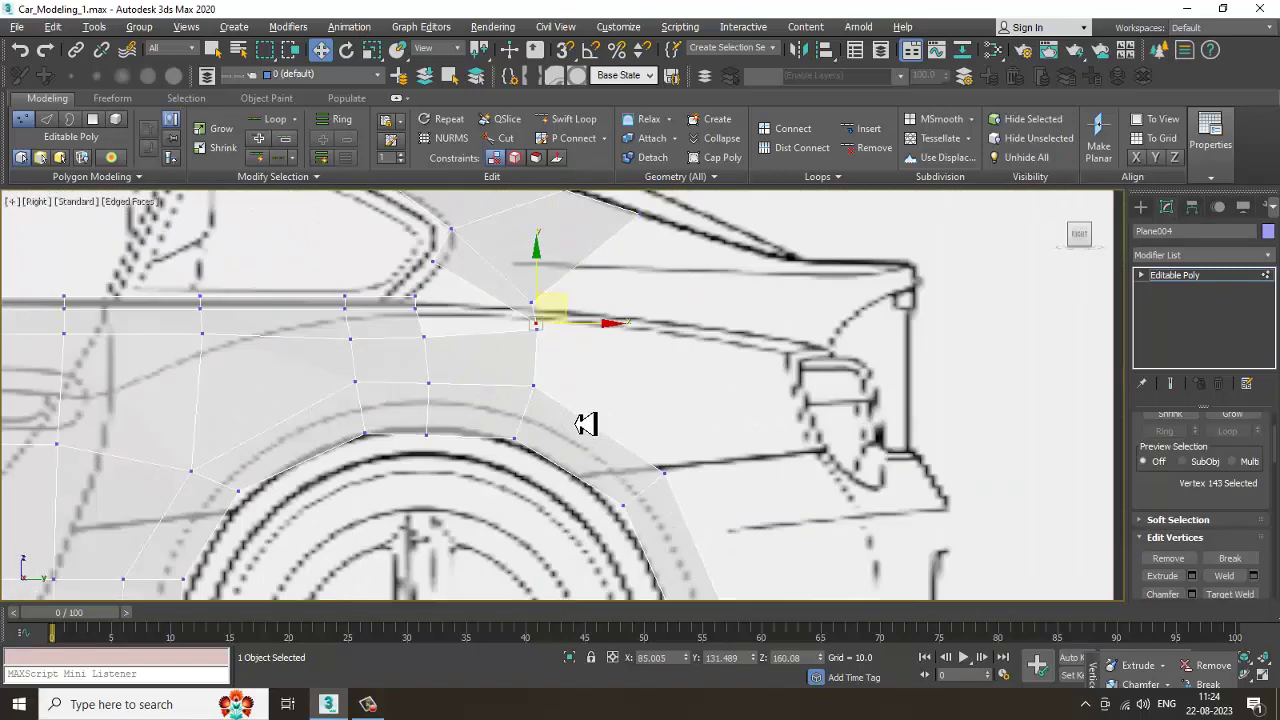
key("alt+w")
right_click(838, 311)
key("alt+x")
middle_click_drag(839, 483, 556, 398, "alt")
key("alt+w")
middle_click_drag(270, 285, 535, 459)
scroll(486, 334, "up", 3)
scroll(569, 443, "up", 3)
scroll(567, 440, "down", 8)
scroll(567, 438, "up", 5)
scroll(532, 460, "up", 3)
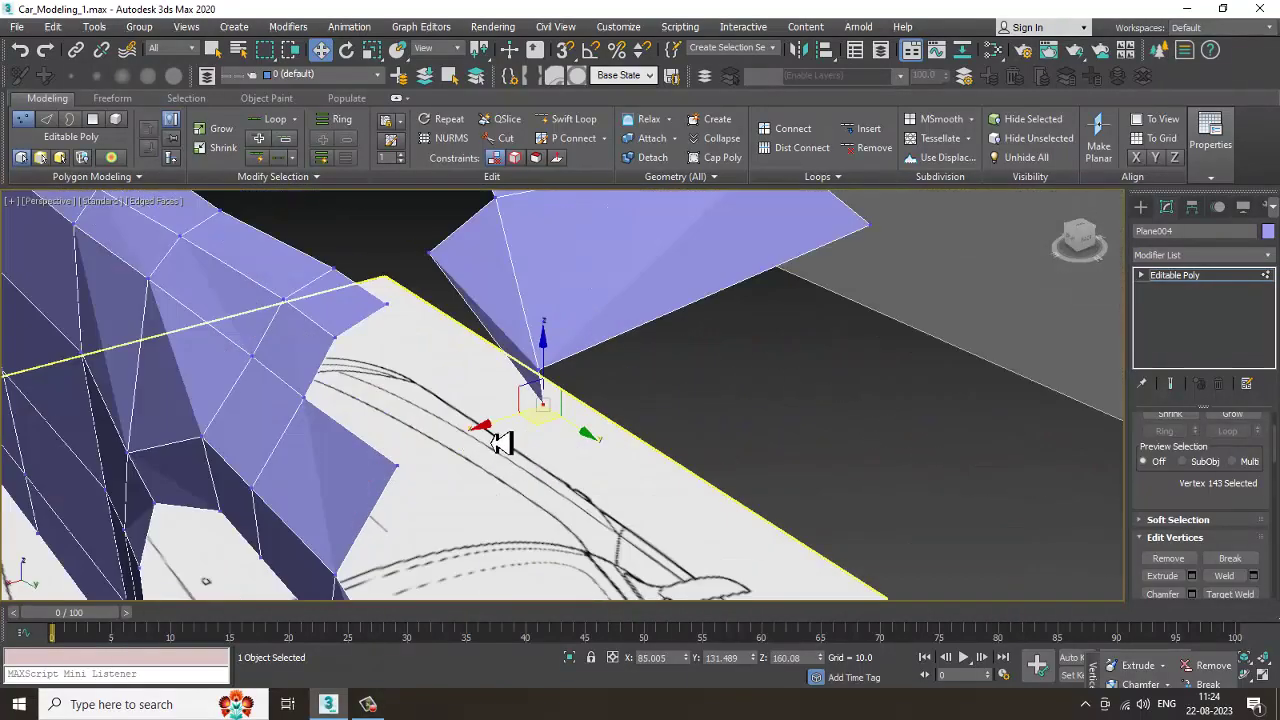
left_click_drag(500, 433, 457, 441)
Step: Shift the two rear vertices of the roof strip's lower extension inward in the Top view, with the mesh see-through
middle_click_drag(457, 441, 306, 334, "alt")
key("alt+w")
scroll(268, 302, "up", 1)
key("alt+w")
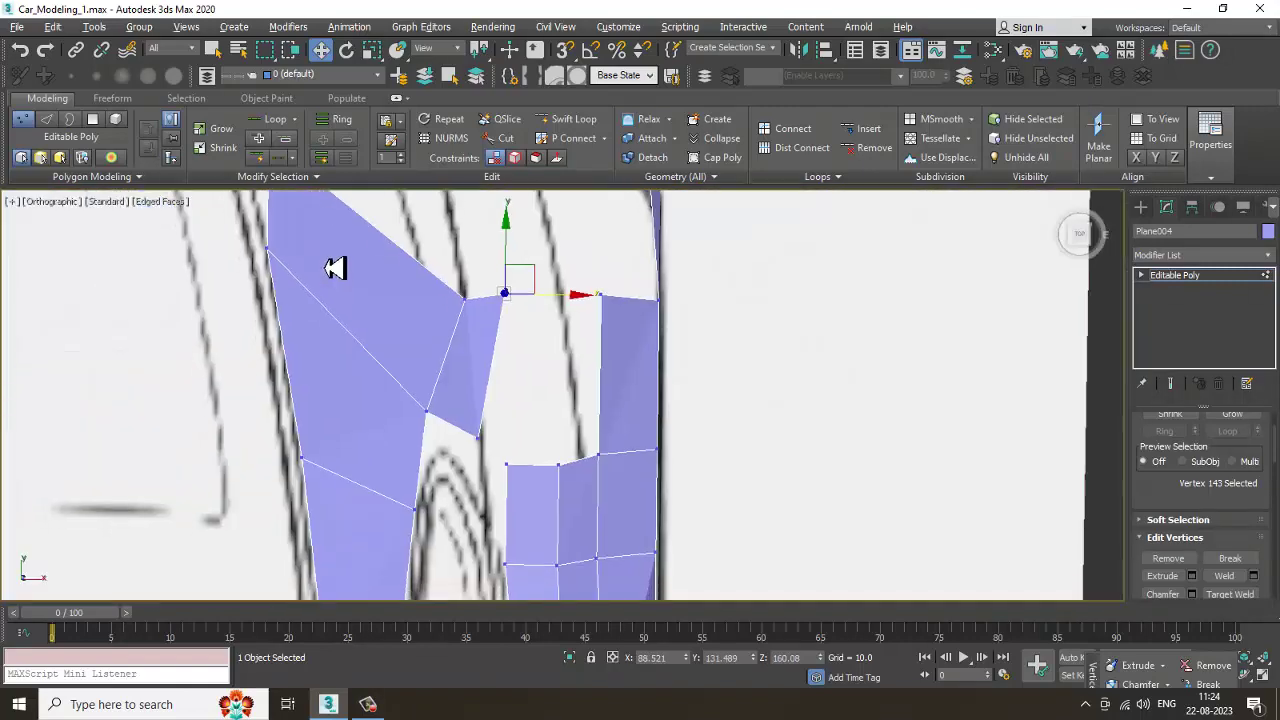
key("t")
middle_click_drag(352, 283, 372, 288)
scroll(515, 359, "up", 2)
left_click(526, 270)
key("alt+x")
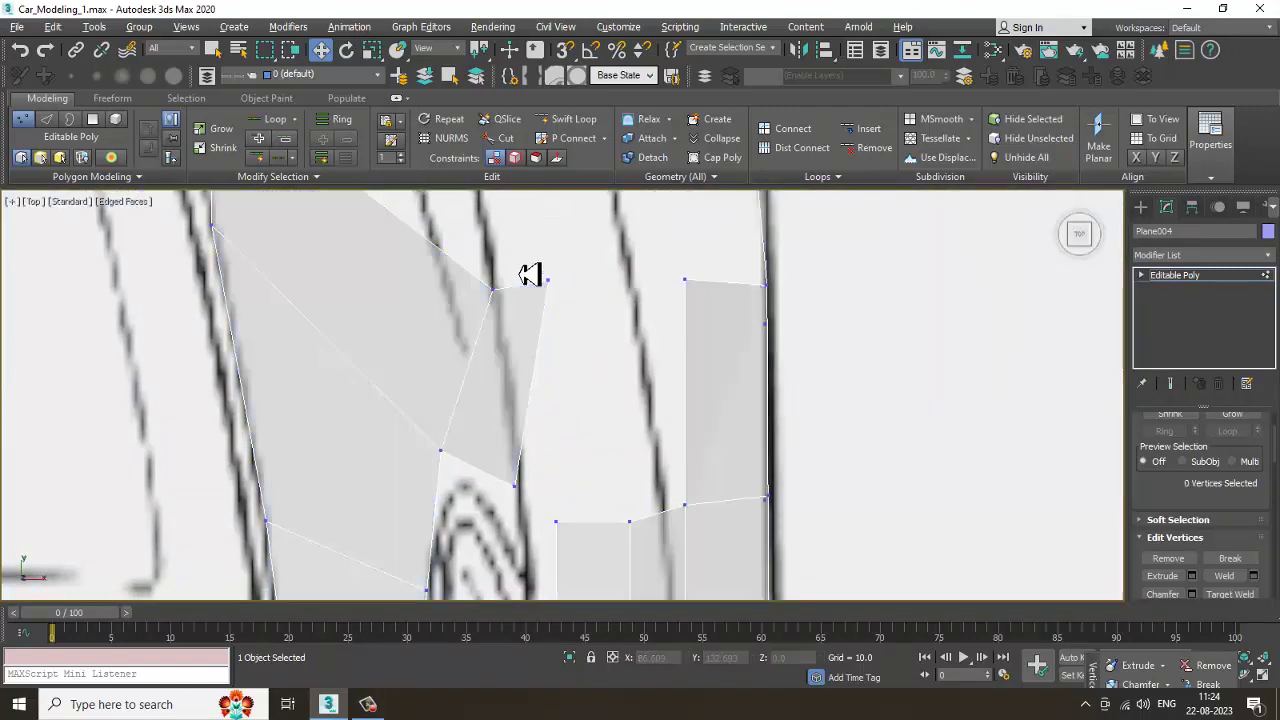
left_click_drag(459, 281, 511, 300)
scroll(511, 300, "down", 6)
scroll(518, 346, "up", 2)
middle_click_drag(527, 347, 543, 359)
mouse_move(574, 291)
left_mouse_down()
mouse_move(528, 295)
mouse_move(575, 283)
left_mouse_up()
Step: Move the door strip's rear inner corner vertex inward in the Top view and weld it to the roof strip's lower front vertex
middle_click_drag(612, 377, 604, 374)
left_click_drag(516, 364, 572, 422)
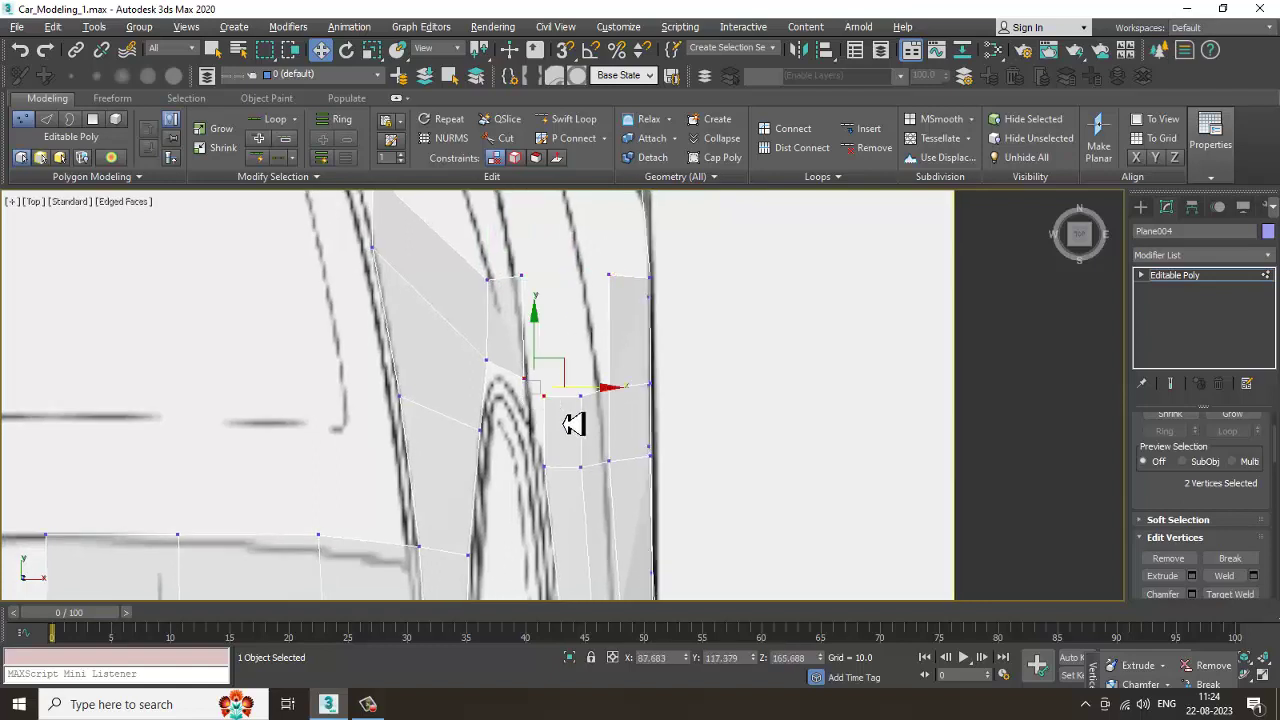
left_click(545, 397)
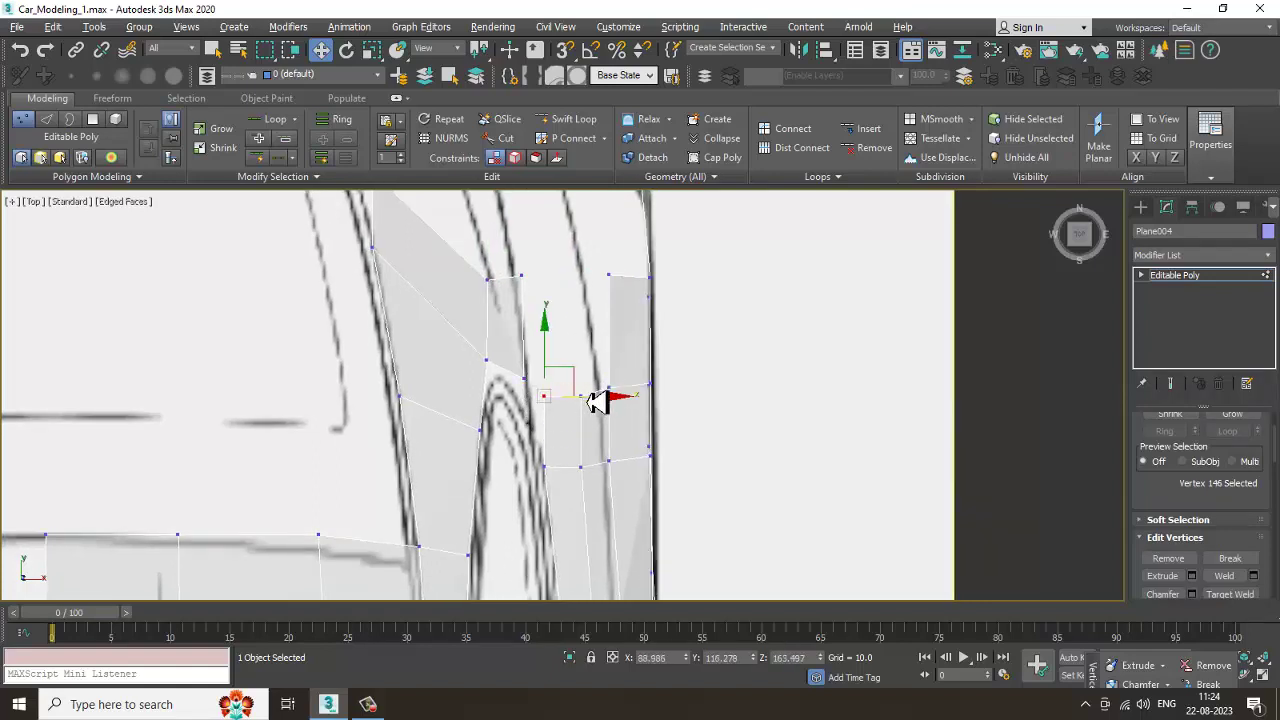
left_click_drag(600, 410, 538, 442)
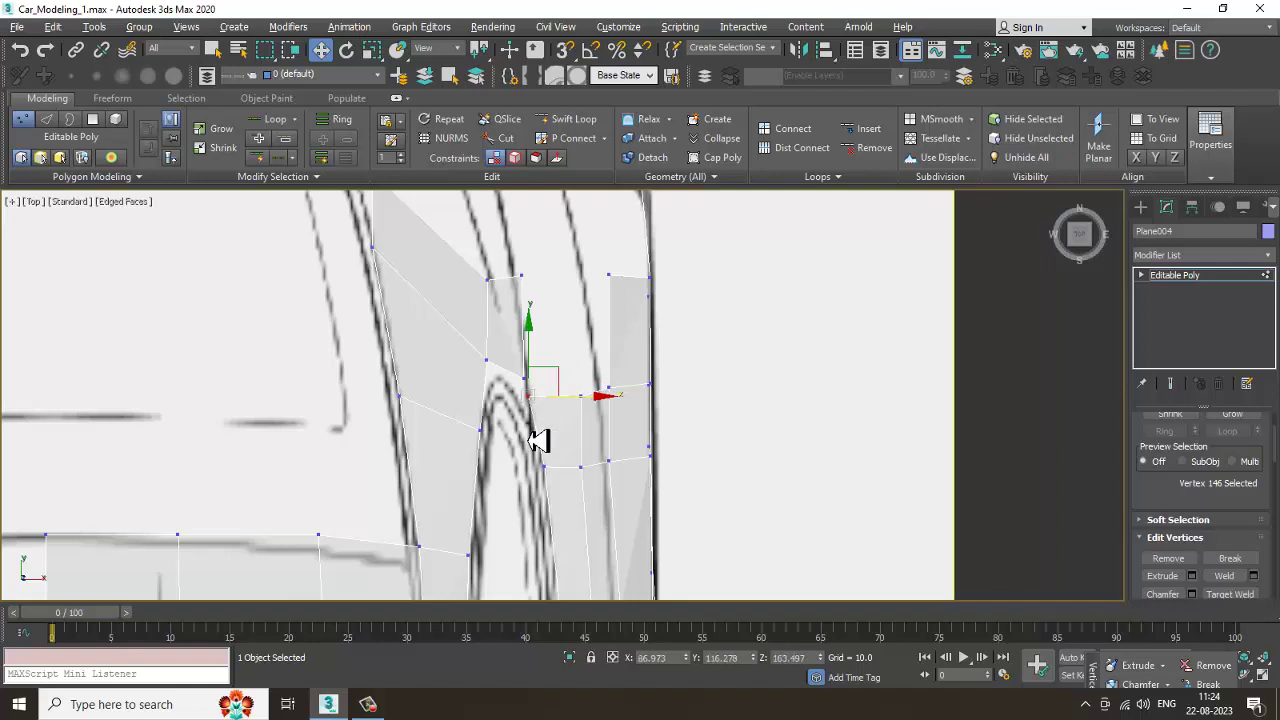
right_click(529, 381, "shift")
left_click(510, 399)
right_click(523, 382)
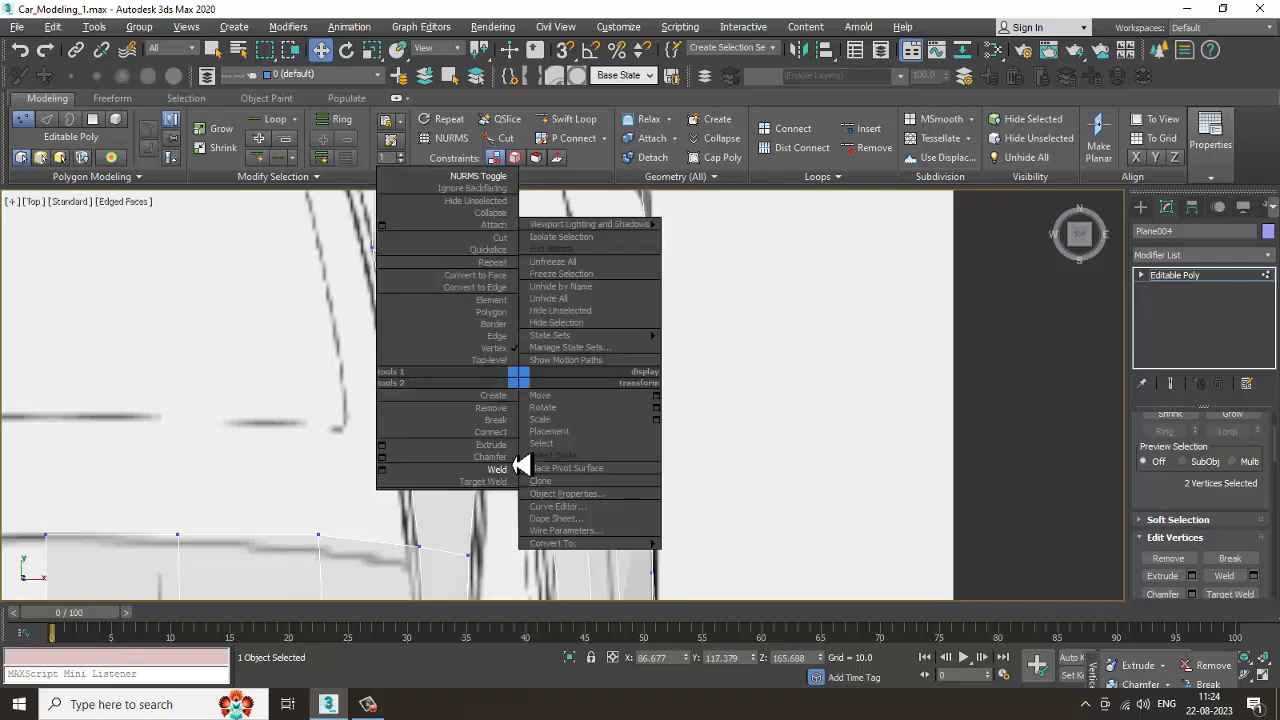
left_click(504, 470)
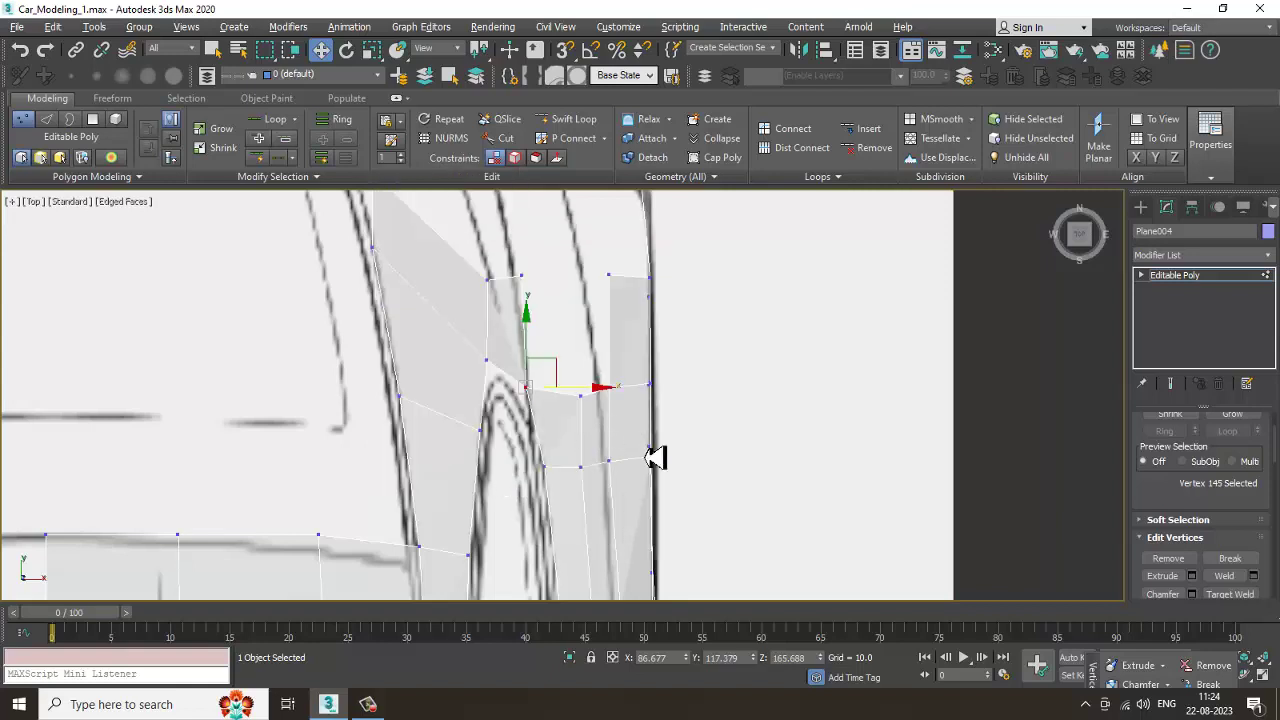
Step: Extrude the door strip's two rear edges backward in the Top view, up to the roof strip extension's rear vertices
key("2")
left_click(561, 403)
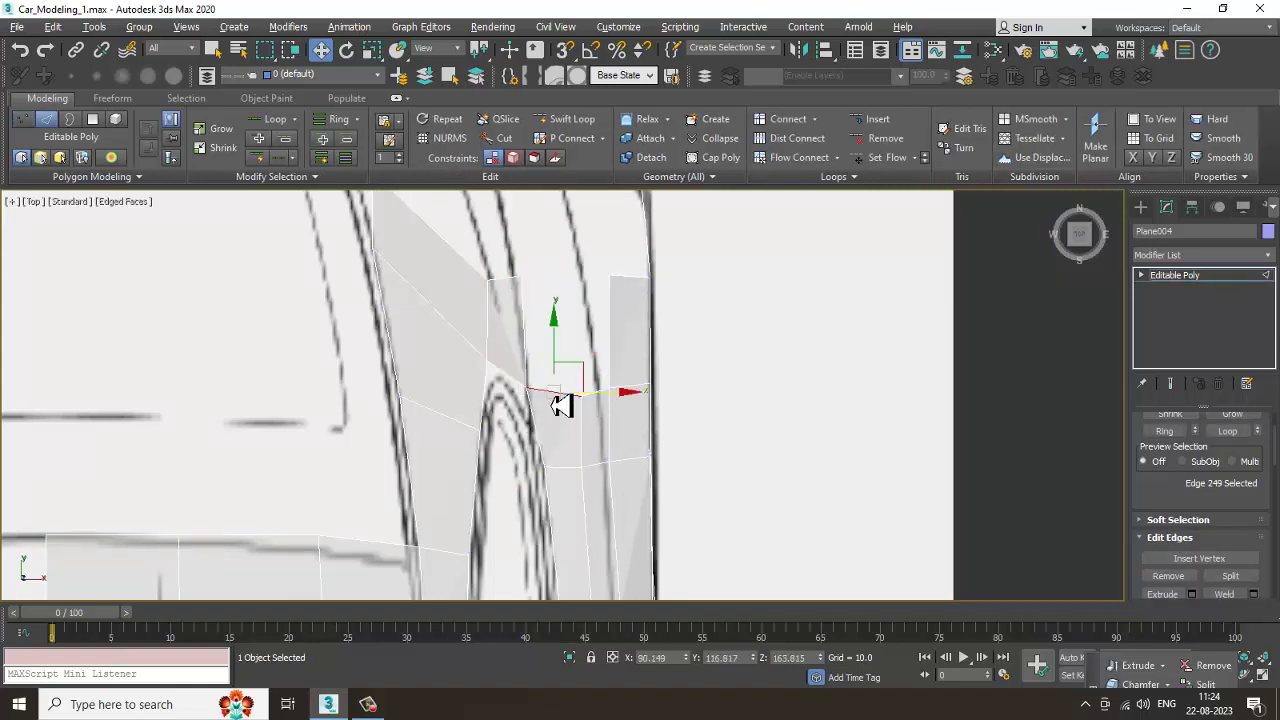
left_click(608, 389, "ctrl")
left_click_drag(586, 357, 600, 249)
Step: Move the roof strip's middle rear vertex up and backward in the Right view to make room above the extruded strip
key("alt+w")
middle_click_drag(484, 527, 457, 522)
key("alt+w")
scroll(580, 360, "up", 2)
middle_click_drag(568, 306, 616, 362)
scroll(567, 379, "up", 2)
scroll(560, 380, "up", 2)
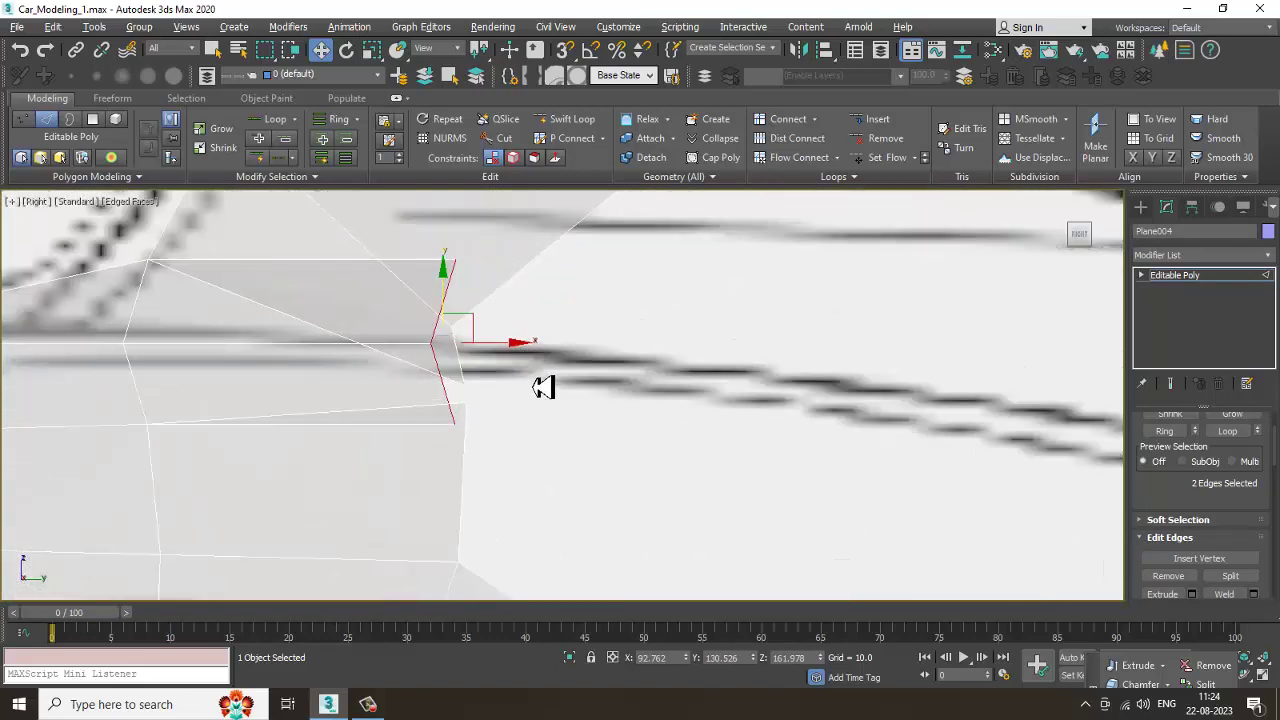
middle_click_drag(546, 386, 560, 408)
scroll(560, 409, "down", 2)
key("1")
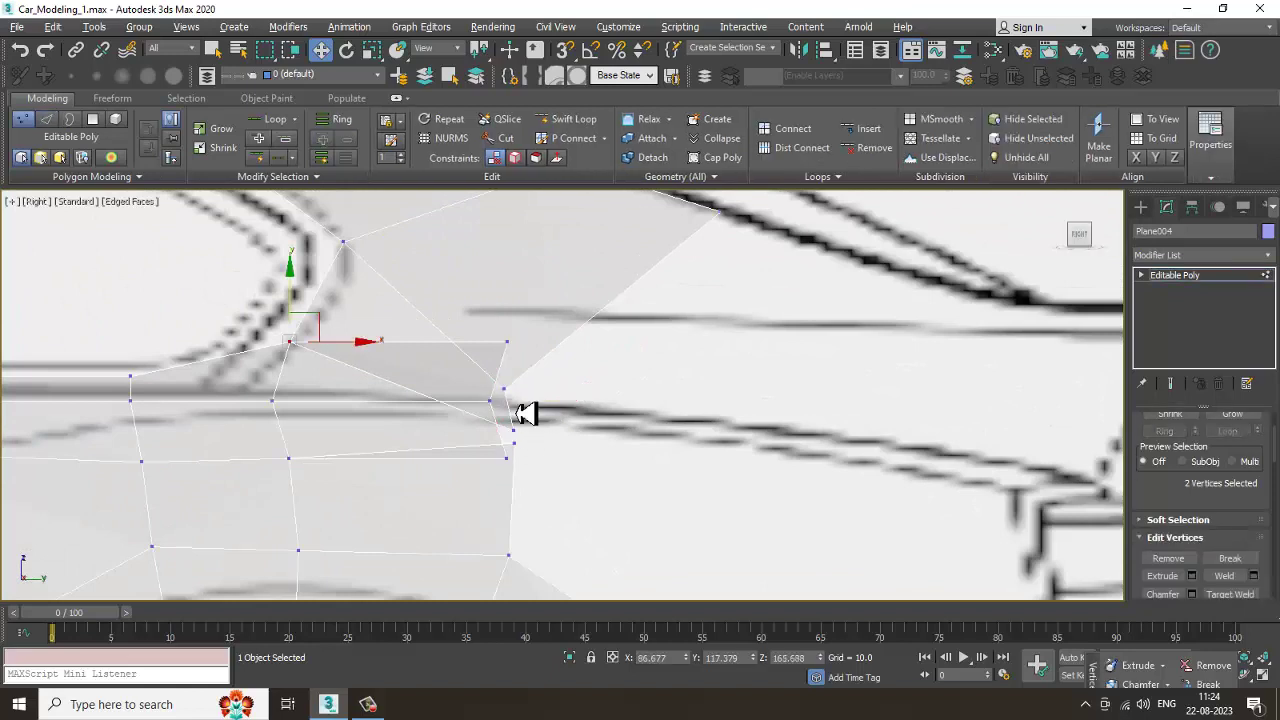
left_click(505, 389)
left_click_drag(523, 365, 585, 264)
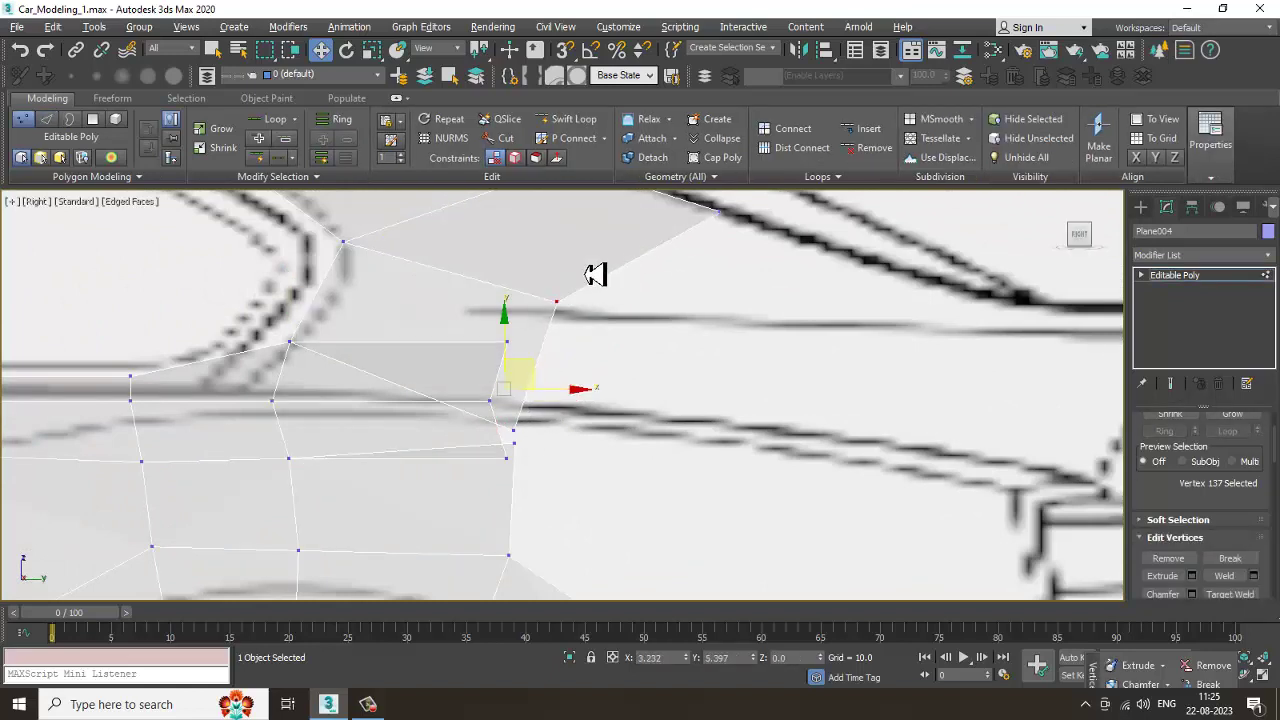
Step: Move the roof strip's lower rear vertex up to the extruded strip's upper rear corner and weld the two vertices
left_click(513, 431)
left_click_drag(533, 406, 554, 305)
right_click(514, 322)
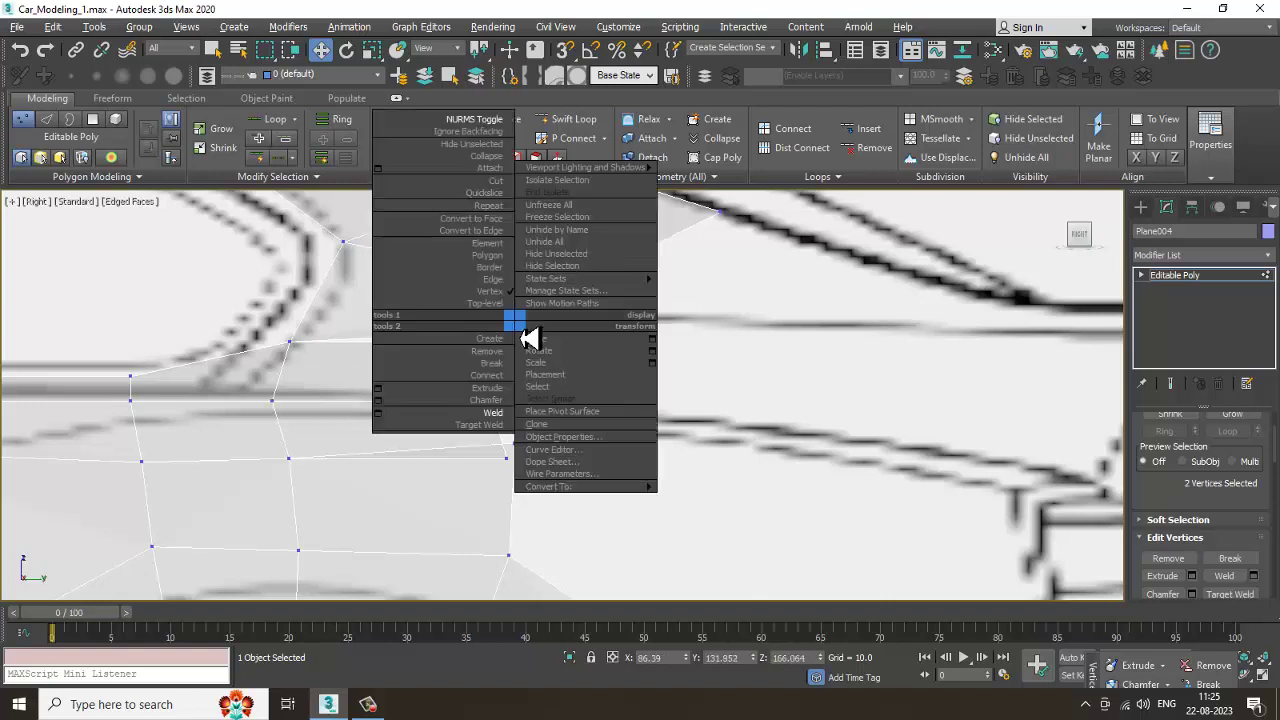
left_click(500, 427)
Step: Weld the extruded strip's lower rear corner to the side panel's upper rear vertex and pull the strip's middle rear vertex backward
left_click_drag(498, 474, 534, 430)
right_click(515, 443)
left_click(489, 534)
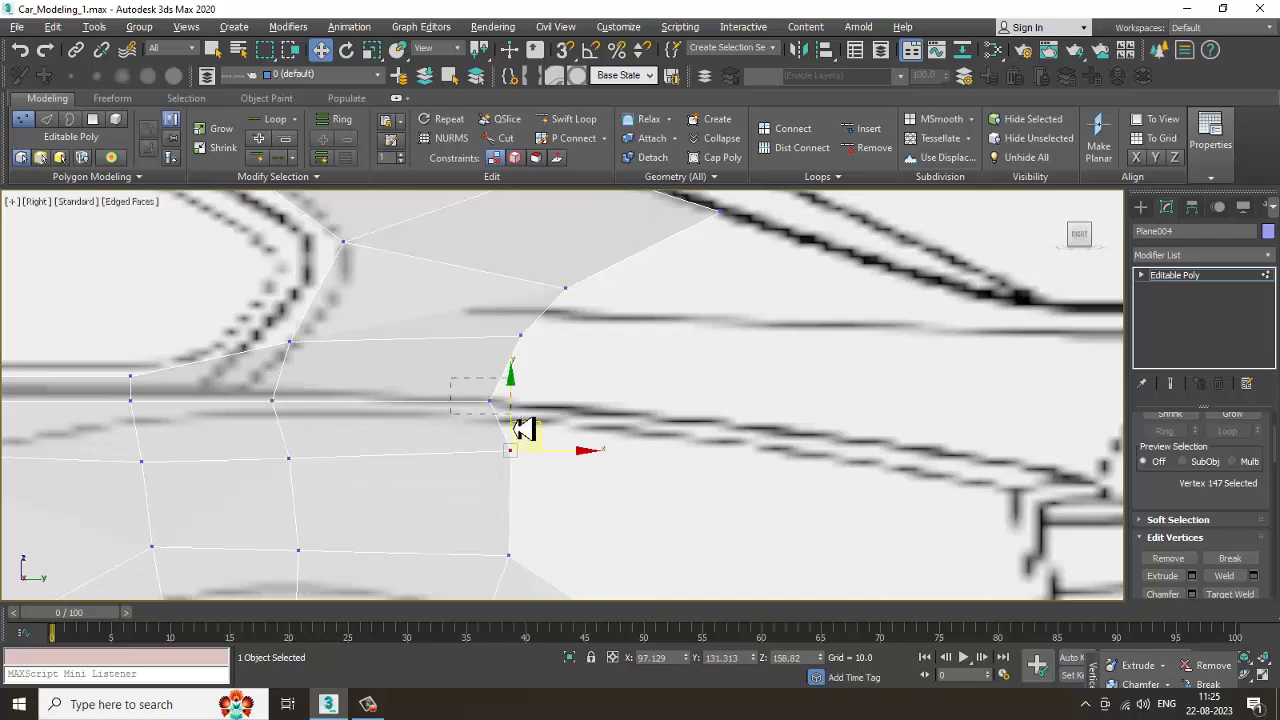
left_click_drag(543, 410, 573, 413)
Step: Move the joint vertex behind the side window's corner outward along X in the Perspective view
key("alt+w")
right_click(358, 309)
key("alt+w")
key("alt+w")
middle_click_drag(587, 384, 563, 380)
key("alt+x")
scroll(872, 492, "down", 5)
key("alt+w")
middle_click_drag(839, 481, 681, 350, "alt")
scroll(894, 477, "up", 4)
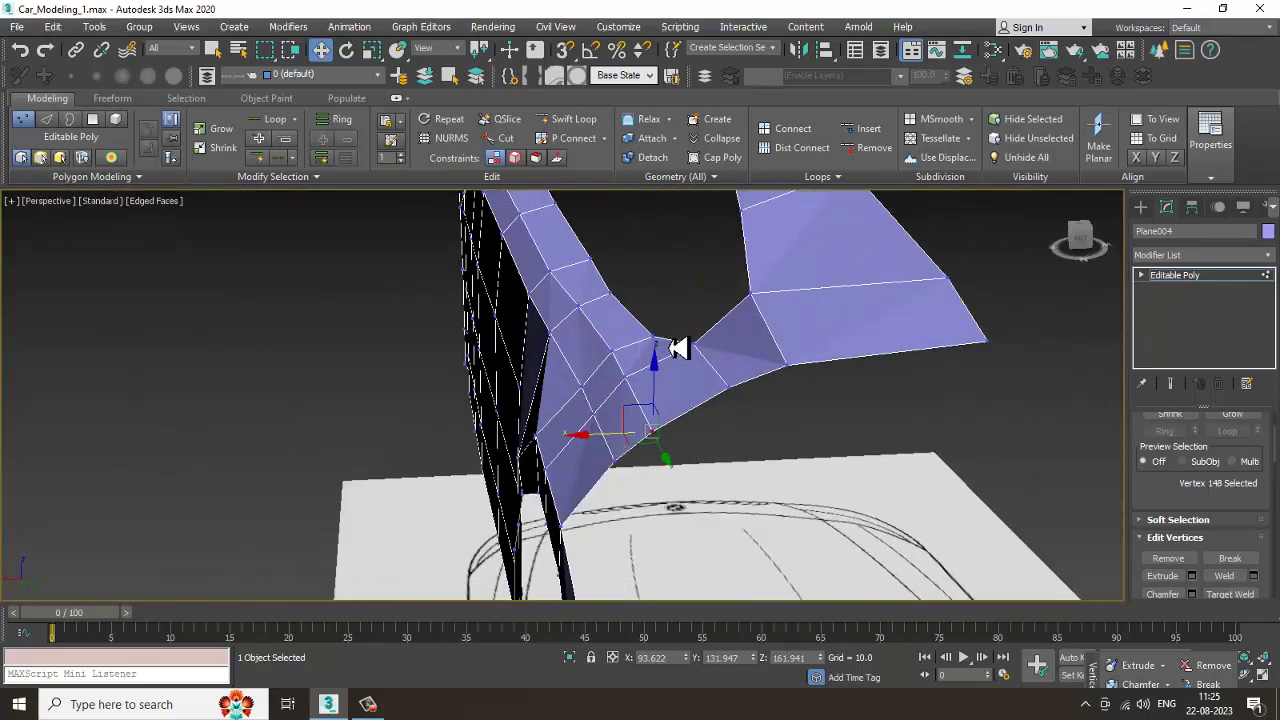
left_click_drag(670, 324, 704, 365, "ctrl")
middle_click_drag(704, 366, 660, 343, "alt")
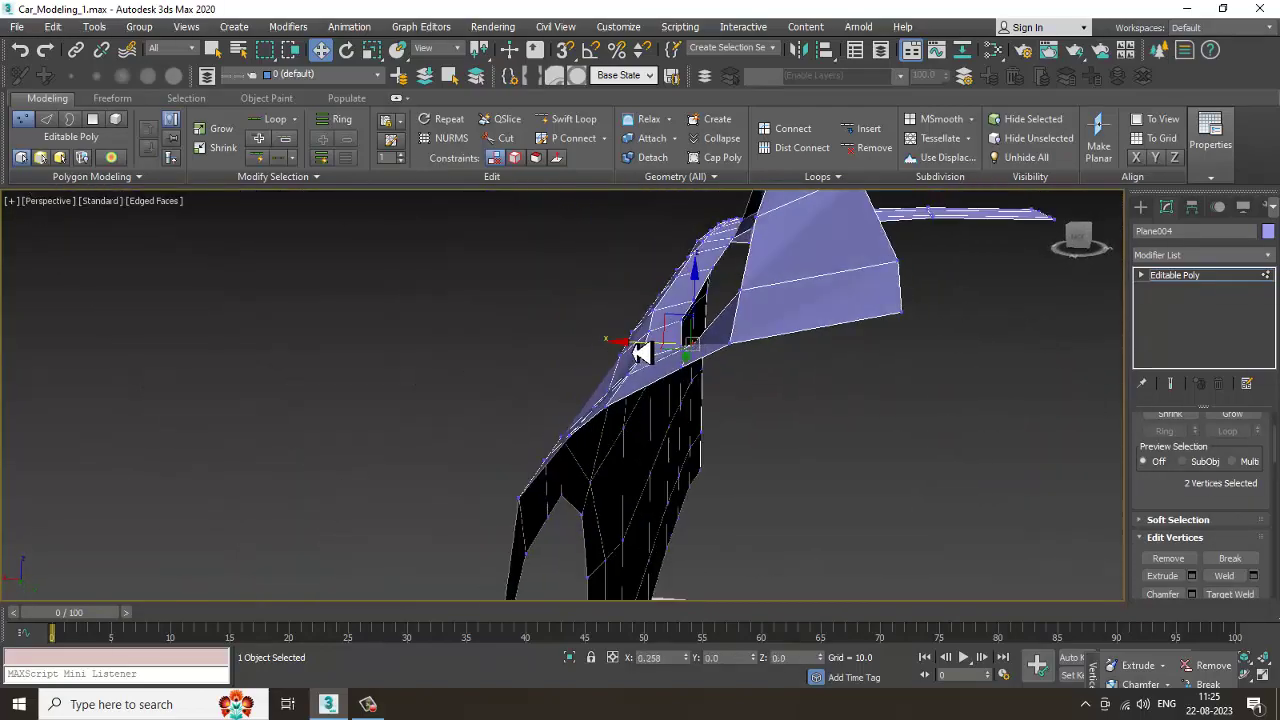
left_click_drag(648, 352, 637, 352)
middle_click_drag(637, 352, 797, 444, "alt")
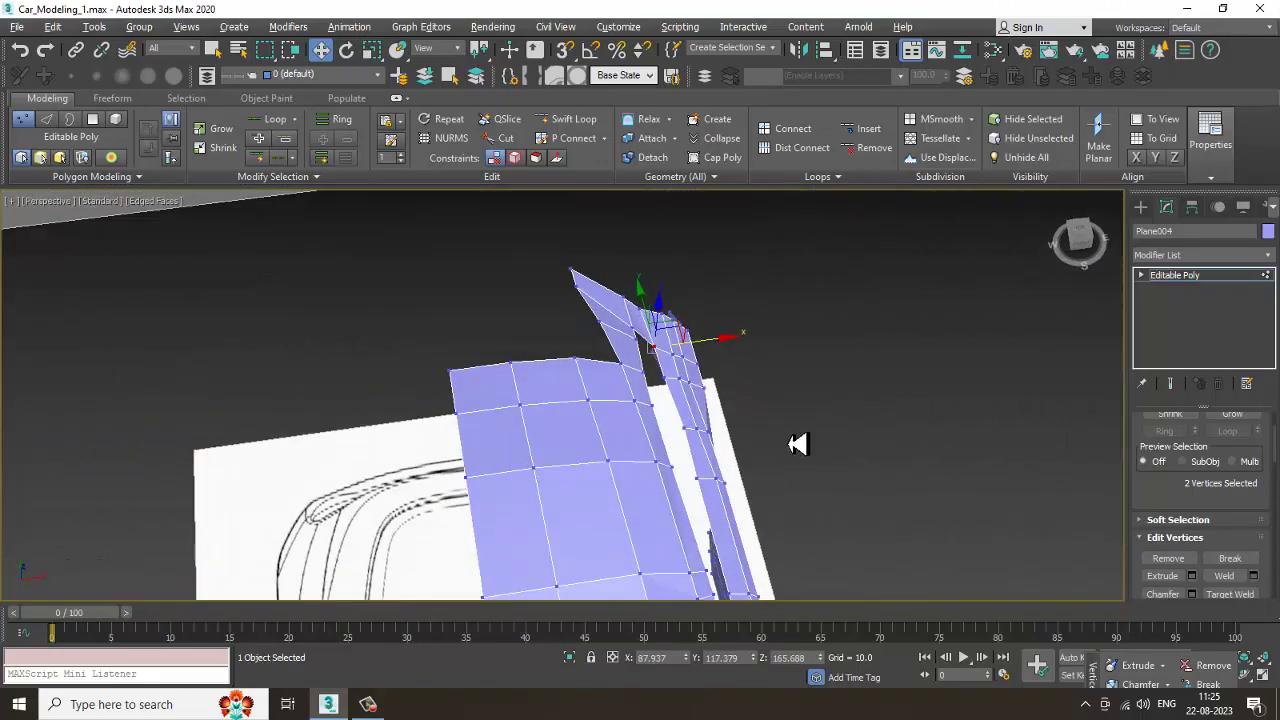
Step: Move the roof strip's rear inner corner vertex inward onto the rear window's blueprint outline in the see-through Top view
key("alt+w")
middle_click_drag(357, 323, 328, 303)
key("alt+w")
scroll(328, 303, "down", 2)
key("alt+x")
middle_click_drag(436, 301, 516, 364)
left_click_drag(381, 287, 432, 333)
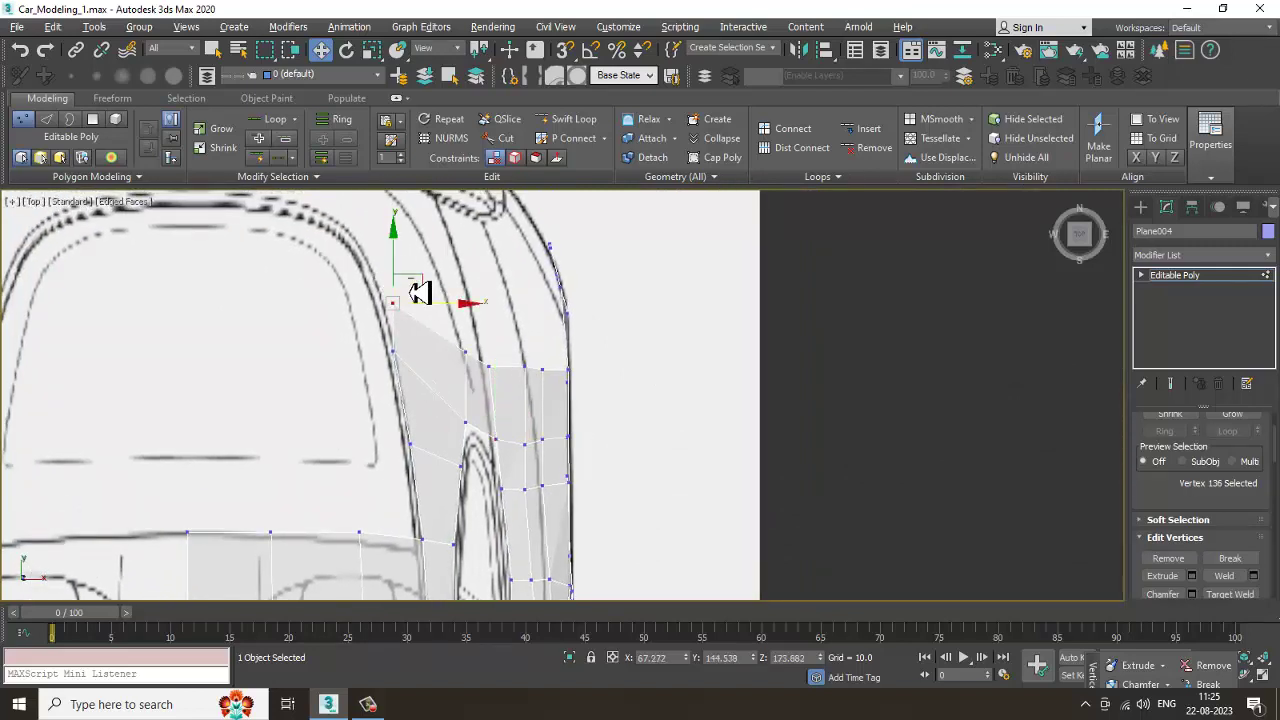
mouse_move(383, 285)
left_mouse_down()
mouse_move(418, 326)
mouse_move(408, 284)
left_mouse_up()
Step: Adjust the roof strip's middle rear vertex and the two vertices around the side window's rear corner to the blueprint lines in the Top view
middle_click_drag(496, 350, 530, 299)
scroll(524, 386, "up", 2)
left_click_drag(537, 411, 563, 440)
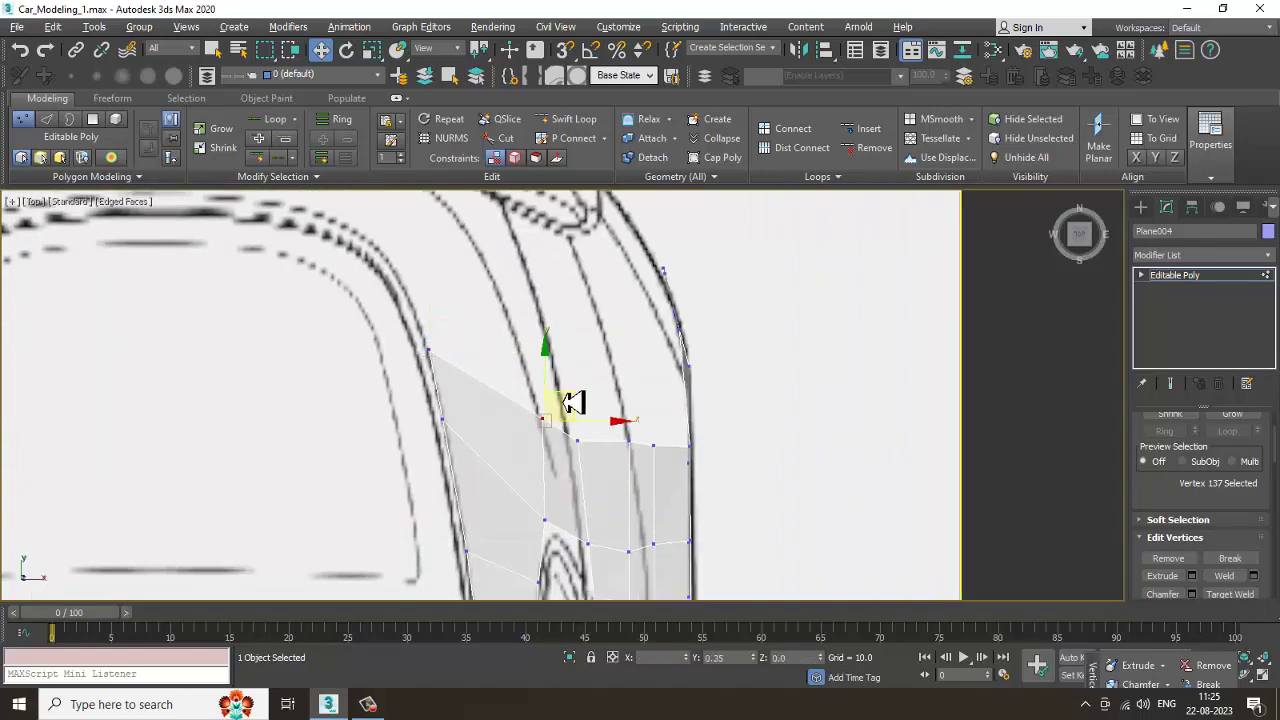
middle_click_drag(596, 530, 566, 420)
left_click(519, 405)
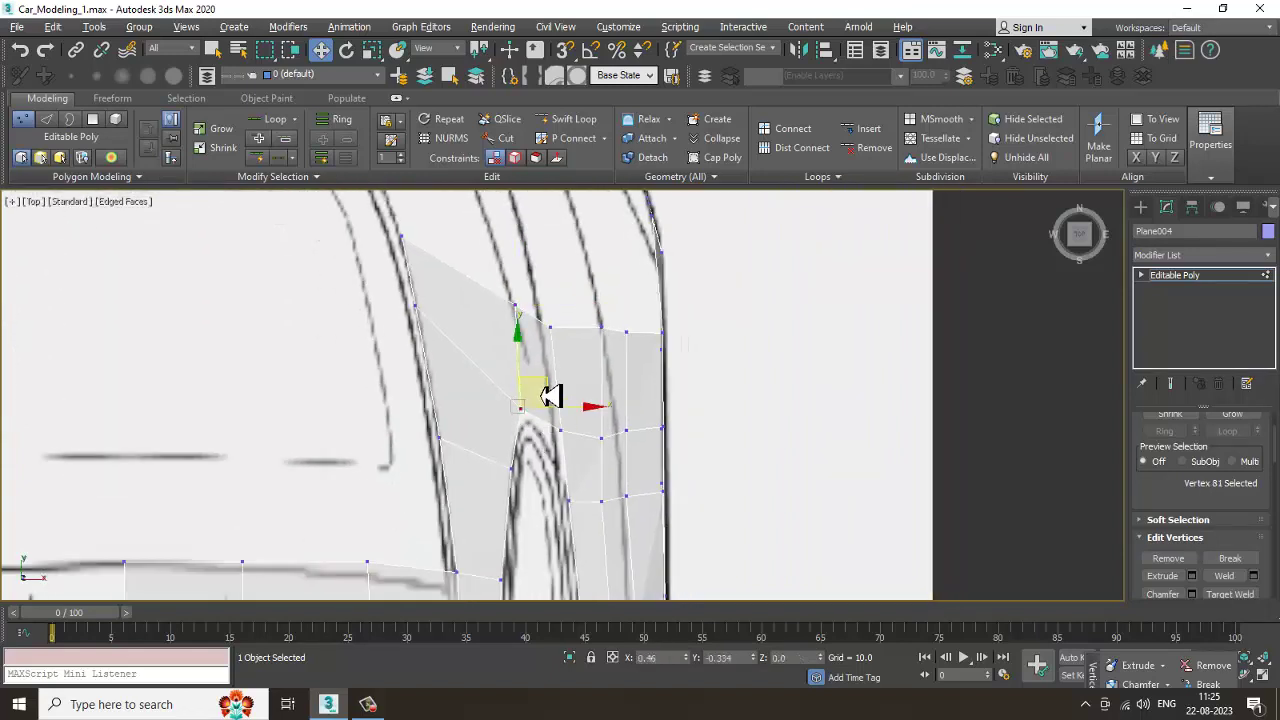
left_click_drag(553, 420, 578, 412)
middle_click_drag(583, 326, 604, 408)
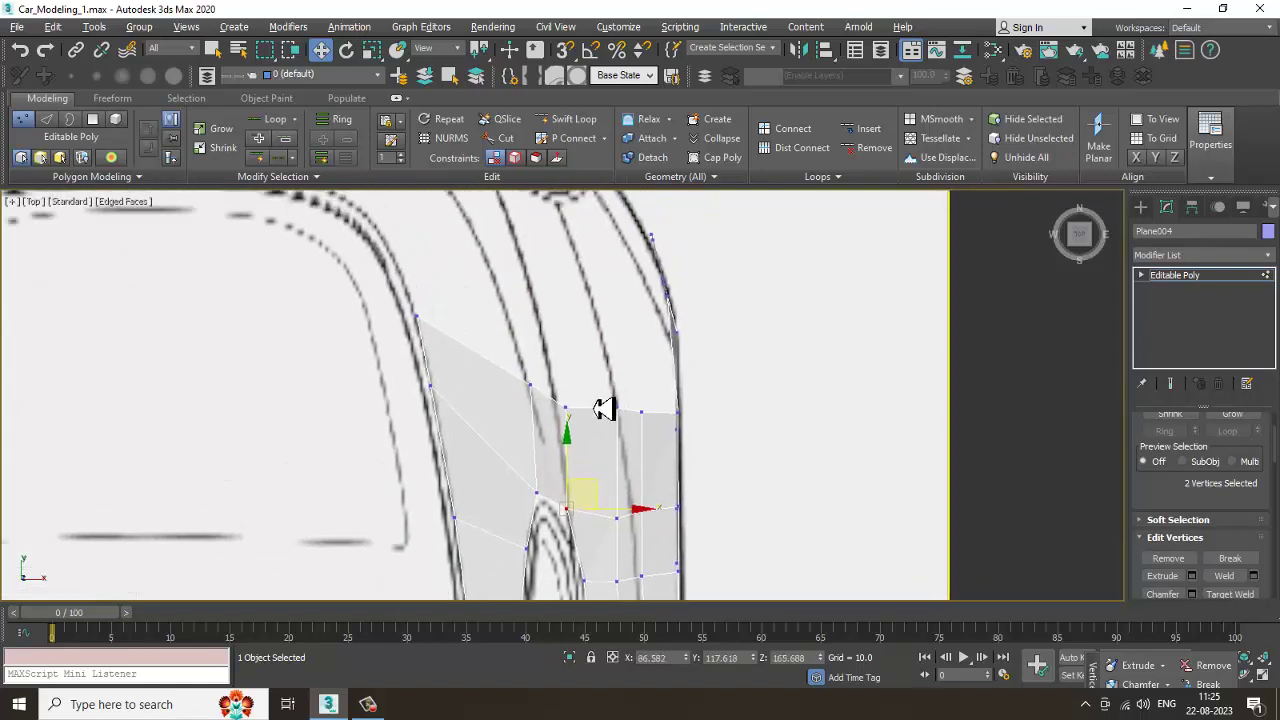
Step: Move the two vertices at the side panel's upper rear edge onto the curved blueprint body lines in the Top view
left_click(569, 406)
left_click_drag(579, 381, 578, 381)
left_click_drag(541, 423, 542, 424)
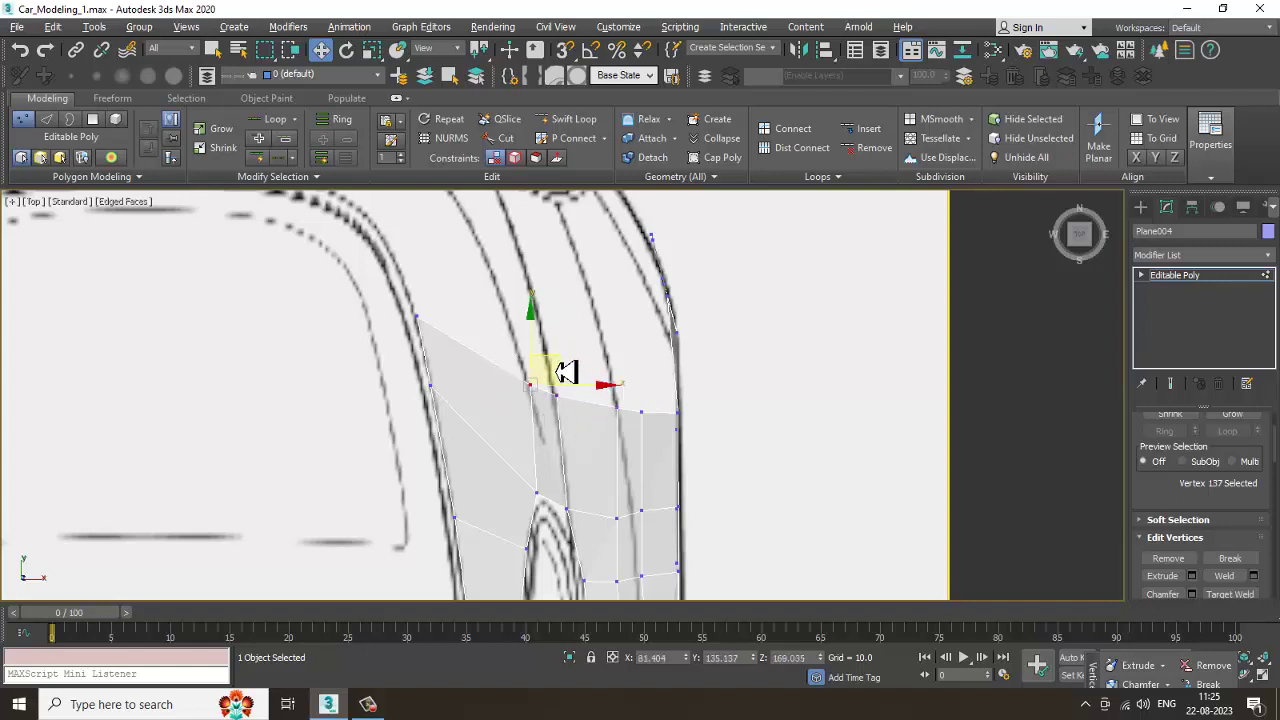
Step: Extrude the side strip's inner rear edge, beside the rear window, backward toward the tail in the Top view
key("2")
left_click(507, 374)
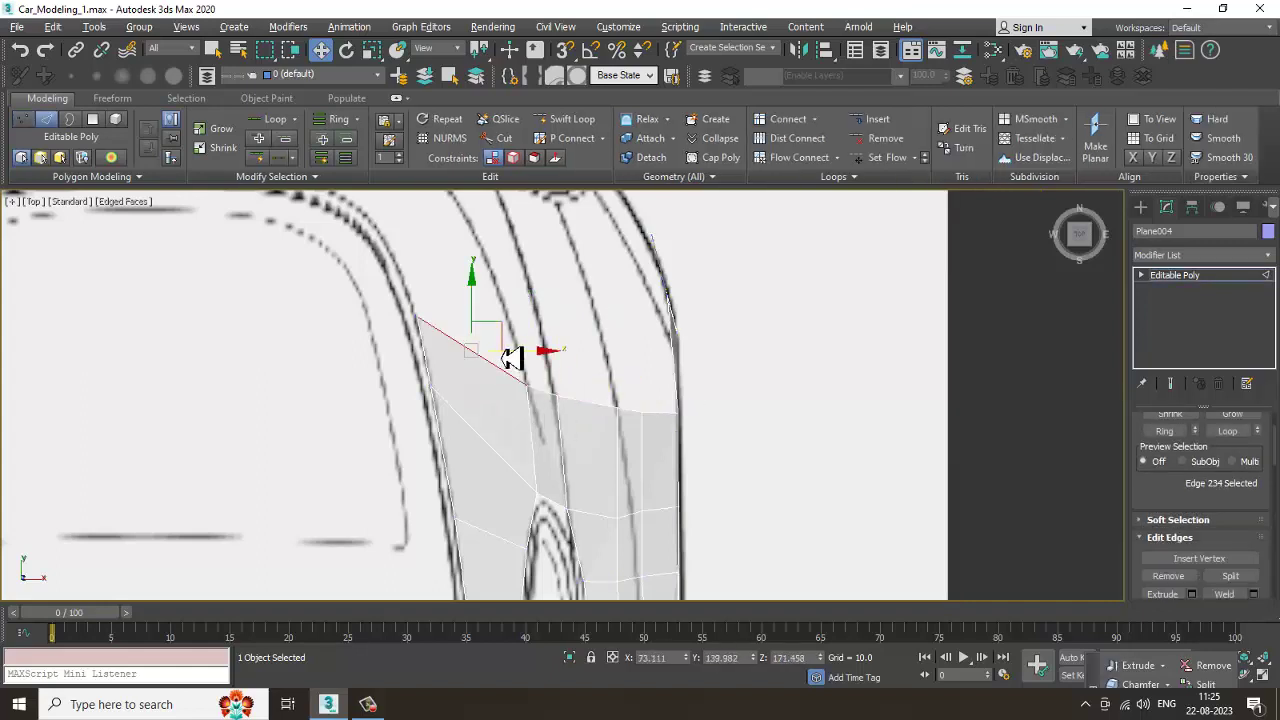
middle_click_drag(504, 334, 520, 415)
left_click_drag(476, 274, 474, 274, "shift")
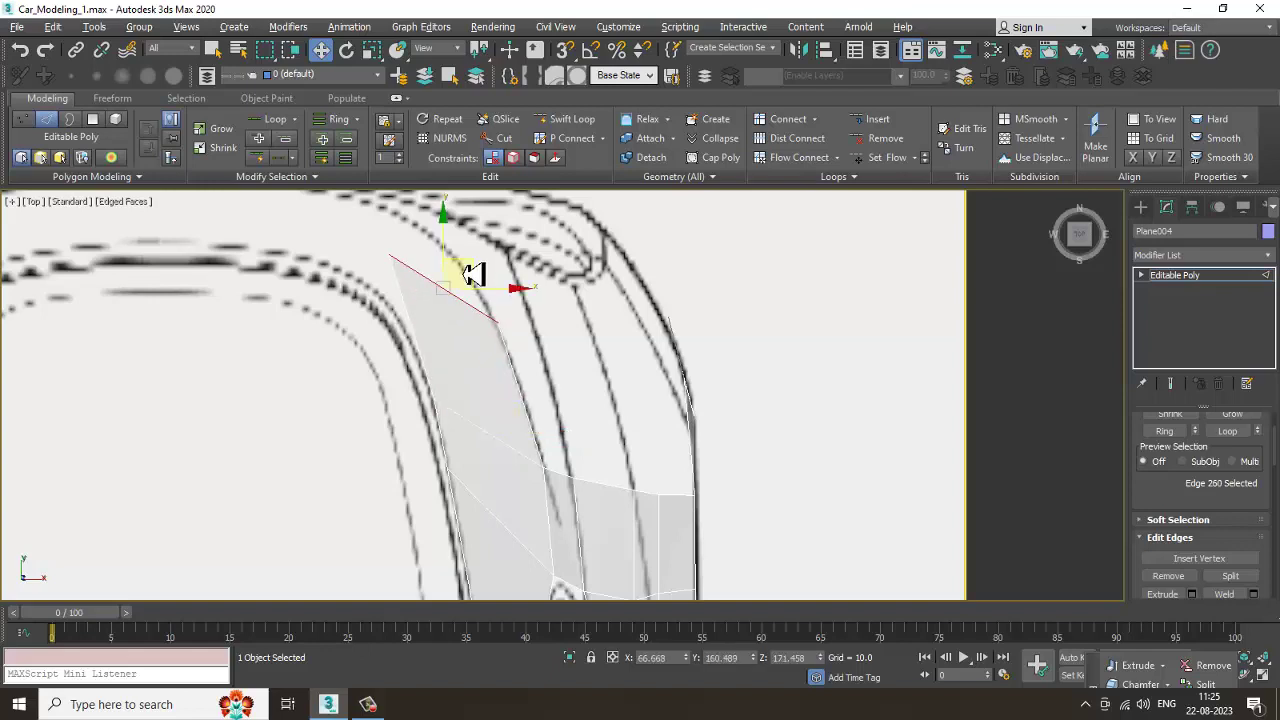
Step: Fit the extruded polygon's two rear vertices to the rear window outline and the neighbouring body line in the Top view
key("1")
left_click_drag(362, 236, 411, 285)
left_click_drag(415, 234, 426, 296)
left_click(496, 322)
left_click_drag(526, 302, 512, 274)
Step: Adjust the extruded polygon's rear vertices to the rear deck line of the side blueprint in the Right view
key("alt+w")
middle_click_drag(305, 239, 280, 240)
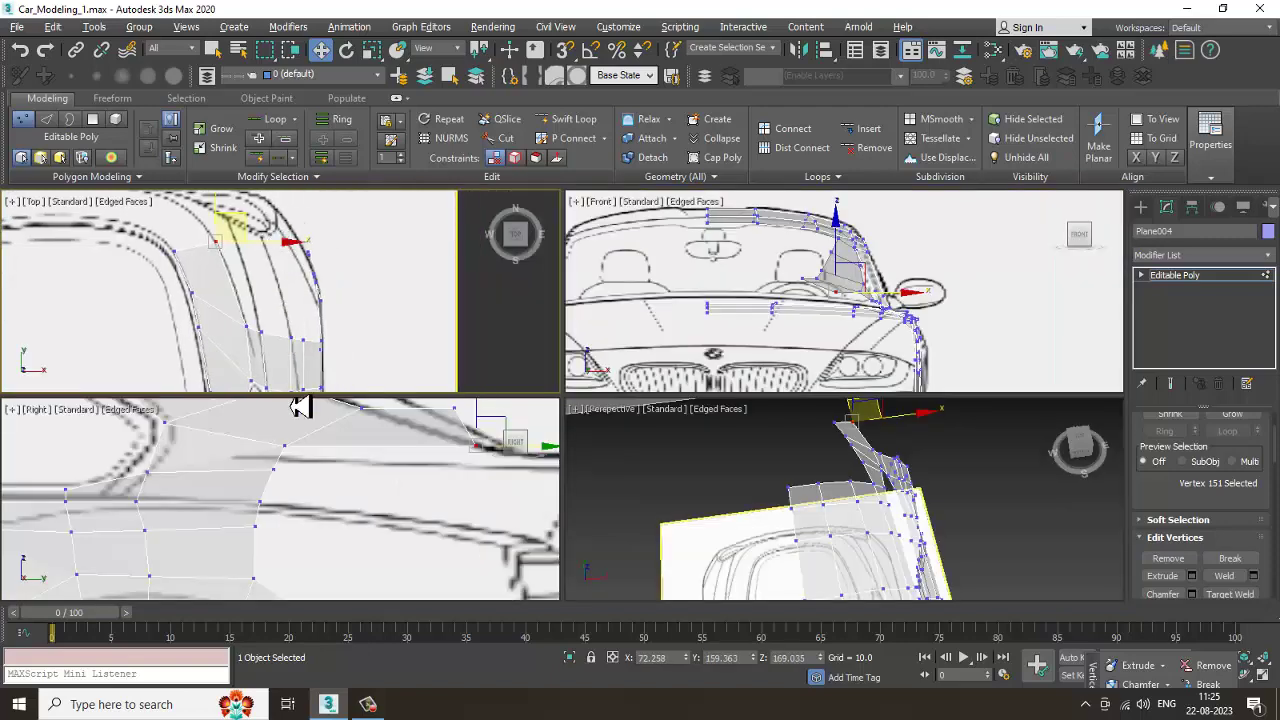
middle_click_drag(383, 525, 357, 523)
key("alt+w")
scroll(396, 472, "down", 3)
middle_click_drag(667, 350, 609, 340)
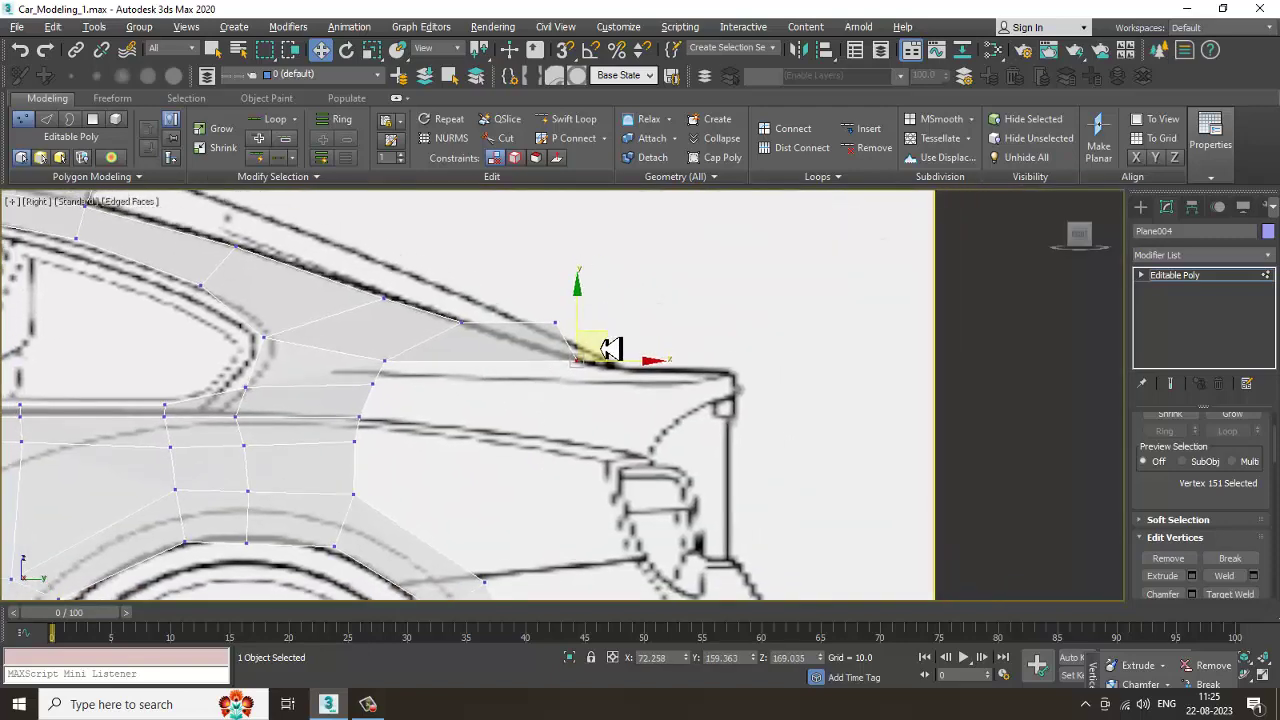
left_click_drag(524, 296, 603, 388)
left_click_drag(594, 317, 602, 373)
left_click(580, 391)
scroll(608, 368, "down", 3)
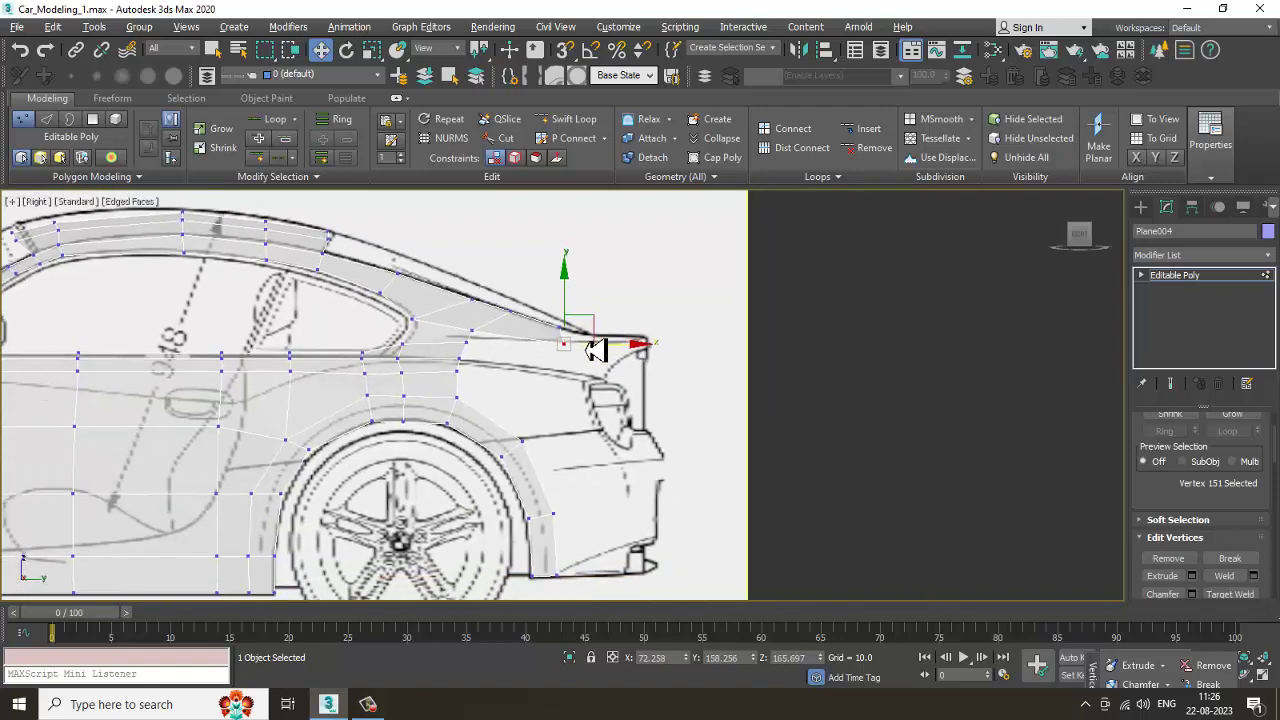
Step: Extrude the pillar strip's inner edge just behind the roof inward across the rear window in the Top view
key("alt+w")
middle_click_drag(300, 334, 420, 316)
key("alt+w")
scroll(418, 335, "down", 3)
scroll(418, 335, "down", 3)
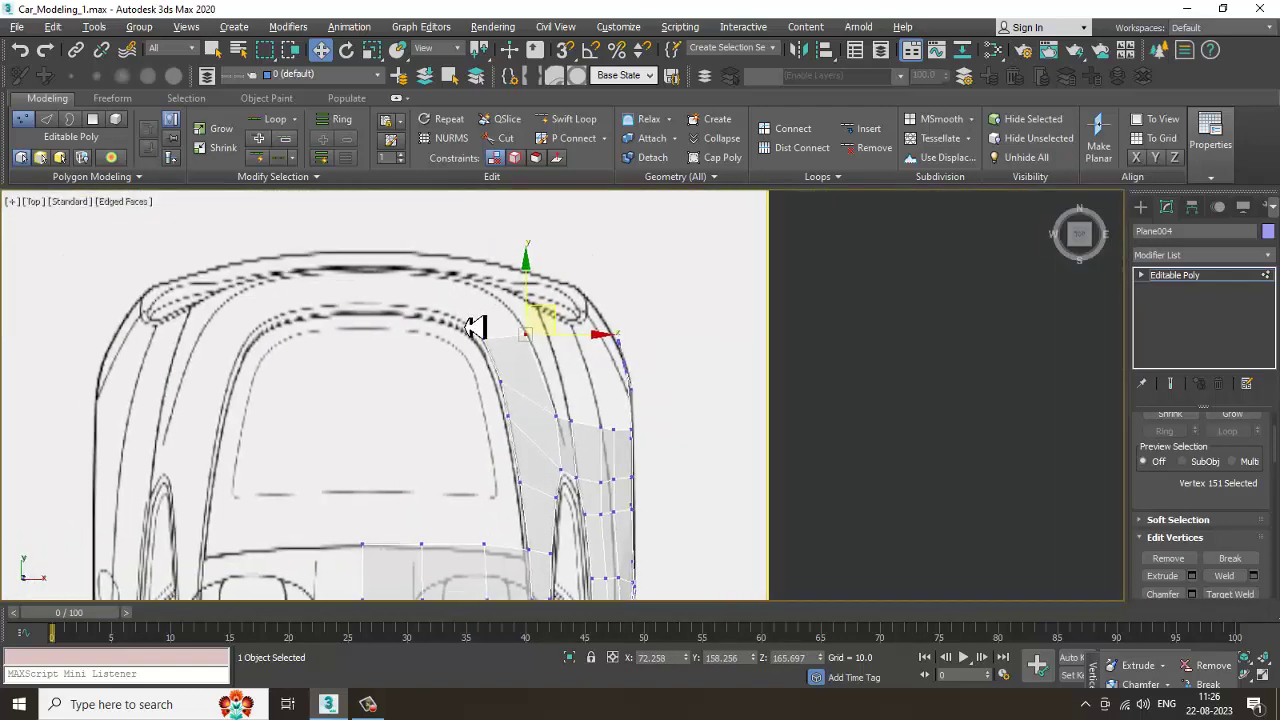
middle_click_drag(558, 337, 571, 224)
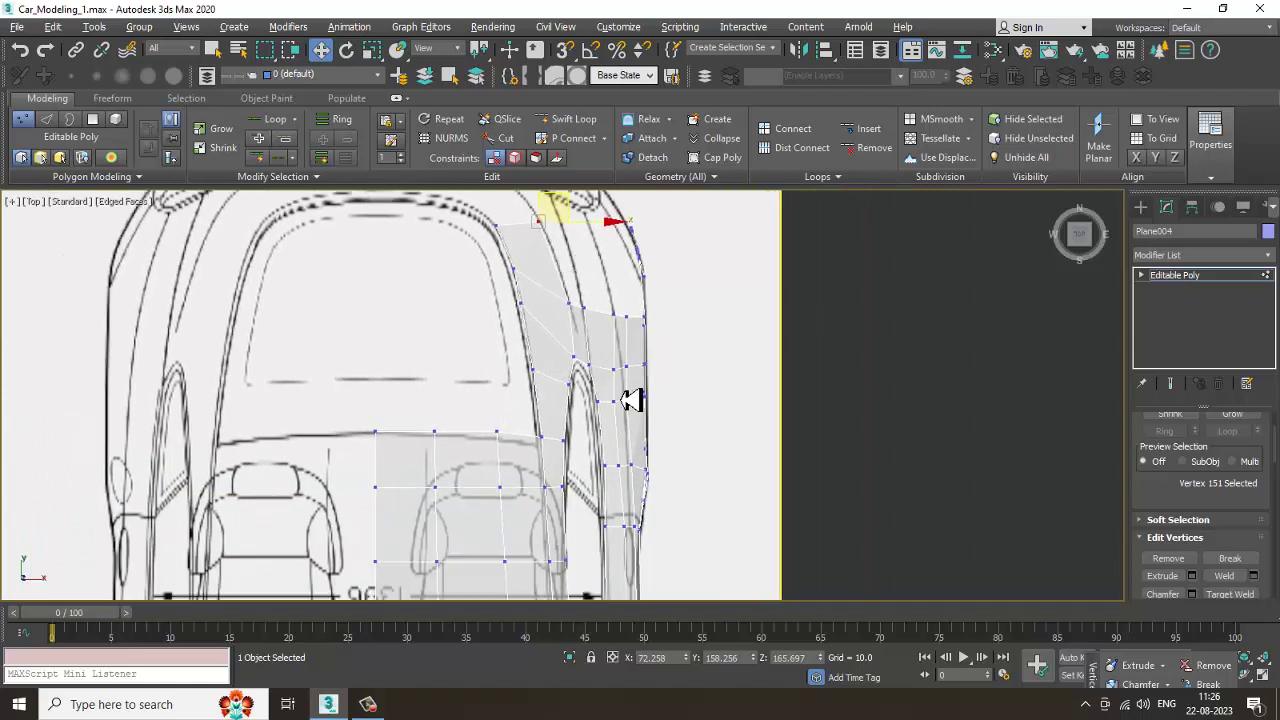
scroll(628, 396, "up", 2)
key("2")
left_click(529, 391)
left_click_drag(590, 391, 534, 391, "shift")
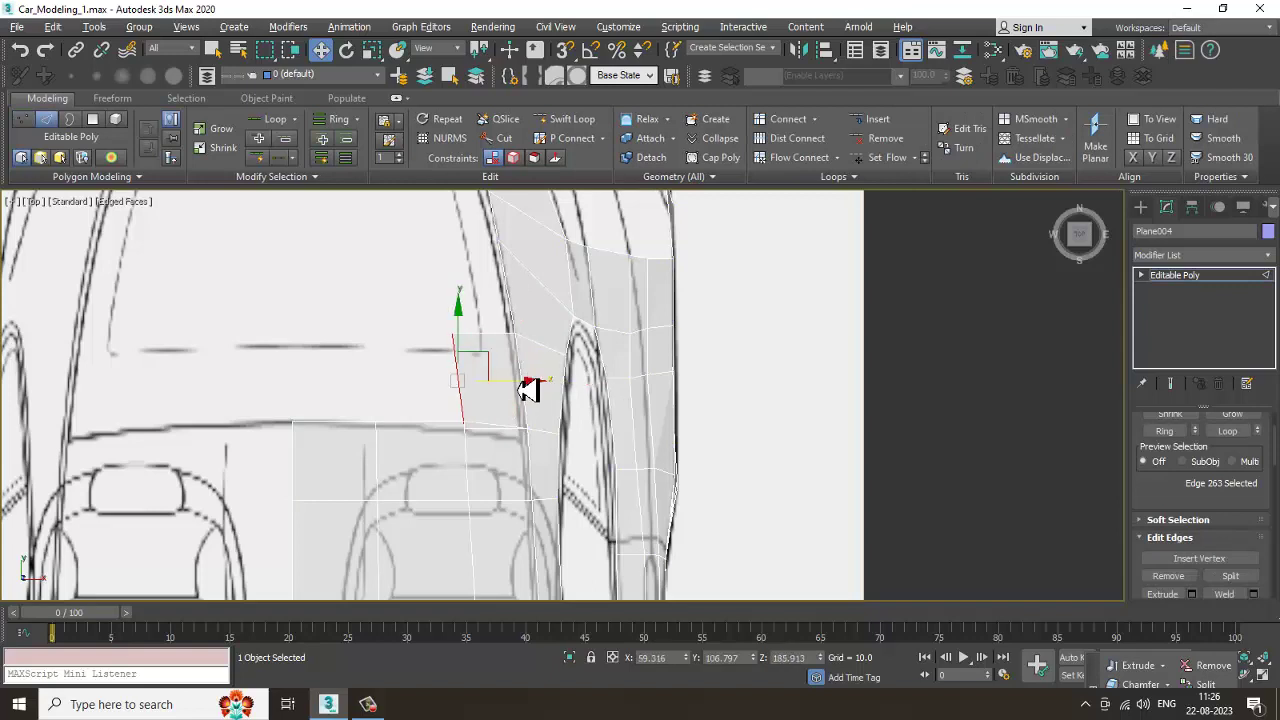
Step: Move the new polygon's rear vertices to the rear window's dashed line and weld its front inner corner to the roof's rear vertex
scroll(535, 385, "up", 2)
key("1")
left_click_drag(377, 289, 531, 354)
left_click_drag(467, 264, 470, 303)
left_click_drag(405, 420, 446, 497)
right_click(437, 452)
left_click(416, 545)
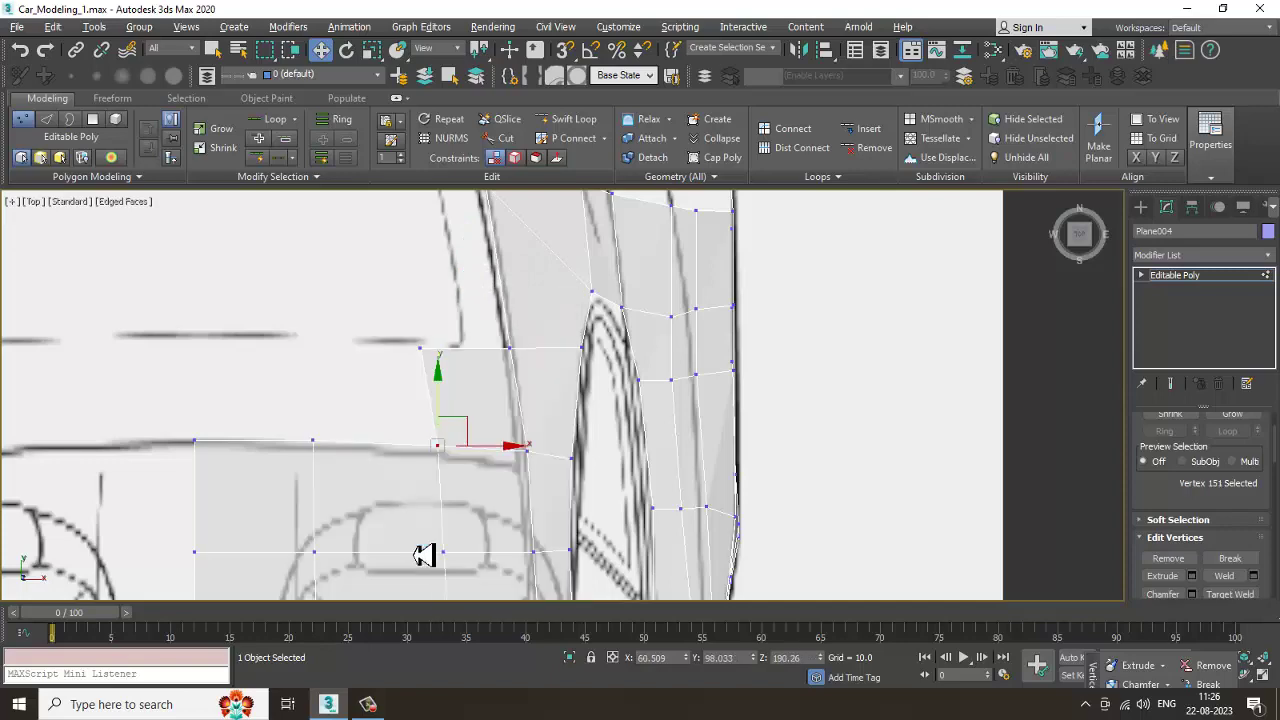
Step: Adjust the height of the new polygon's rear inner vertex to the roofline in the Right view
key("alt+w")
mouse_move(318, 489)
middle_mouse_down()
mouse_move(301, 486)
mouse_move(329, 491)
middle_mouse_up()
key("alt+w")
scroll(303, 450, "up", 2)
middle_click_drag(473, 246, 486, 316)
left_click_drag(430, 295, 436, 288)
Step: Extrude the inner edge of the polygon behind the roof further toward the car's centre in the Top view
key("alt+w")
middle_click_drag(352, 294, 468, 322)
key("alt+w")
scroll(430, 310, "down", 2)
key("2")
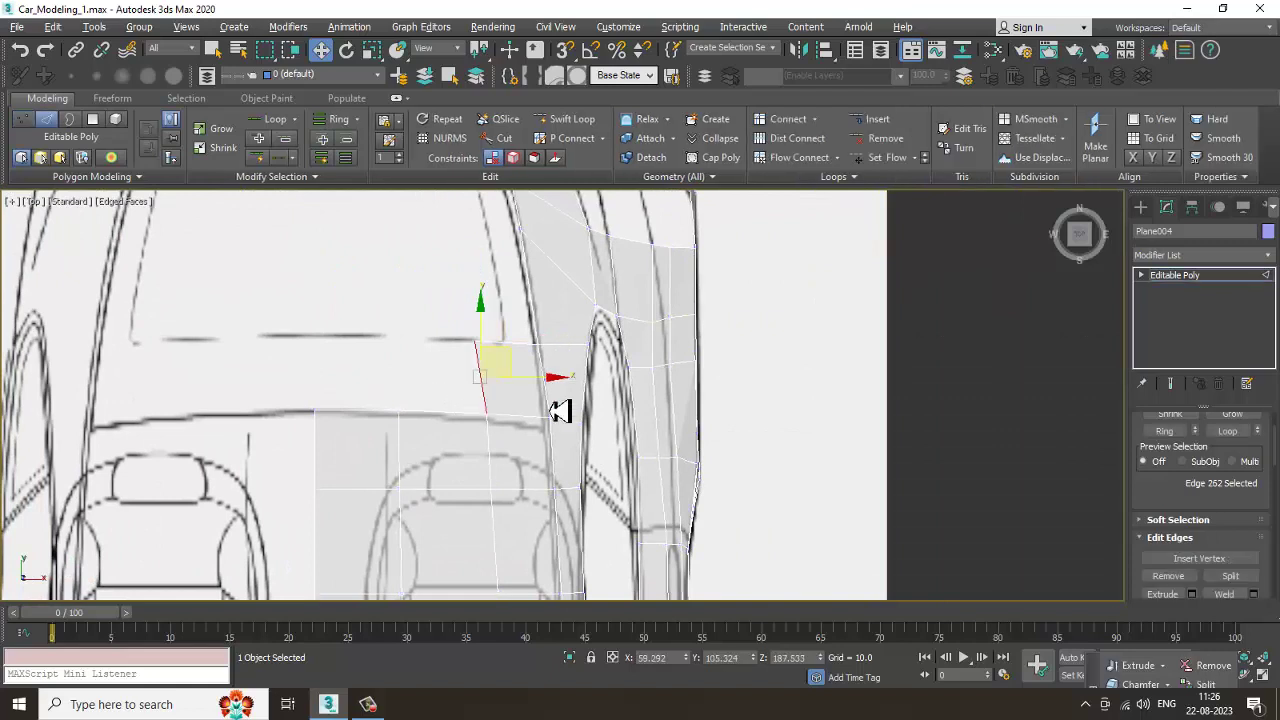
left_click_drag(557, 384, 470, 382, "shift")
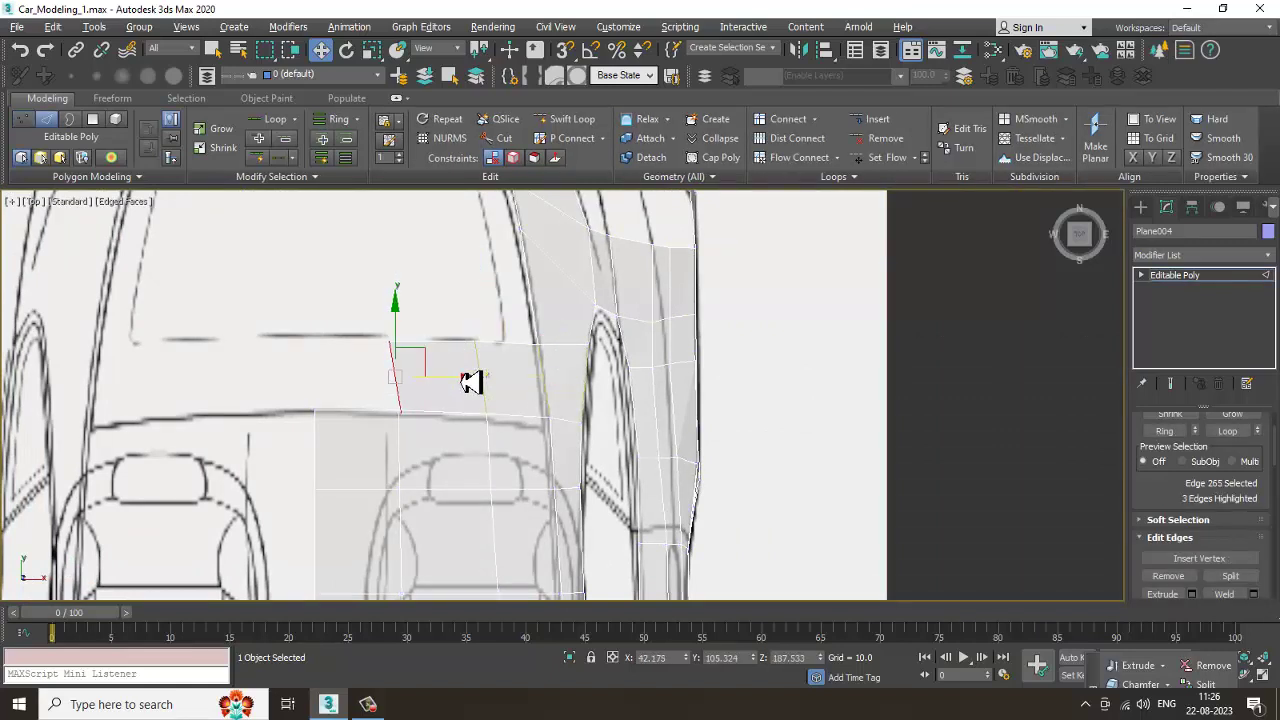
Step: Weld the second polygon's front inner corner to the roof's rear vertex and shift its rear inner vertex in line with it
key("1")
left_click_drag(391, 442, 436, 403)
right_click(405, 412)
left_click(376, 503)
left_click_drag(377, 304, 448, 352)
Step: Extrude the strip's inner edge to the car's centreline and weld its front corner to the roof's centre rear vertex
key("2")
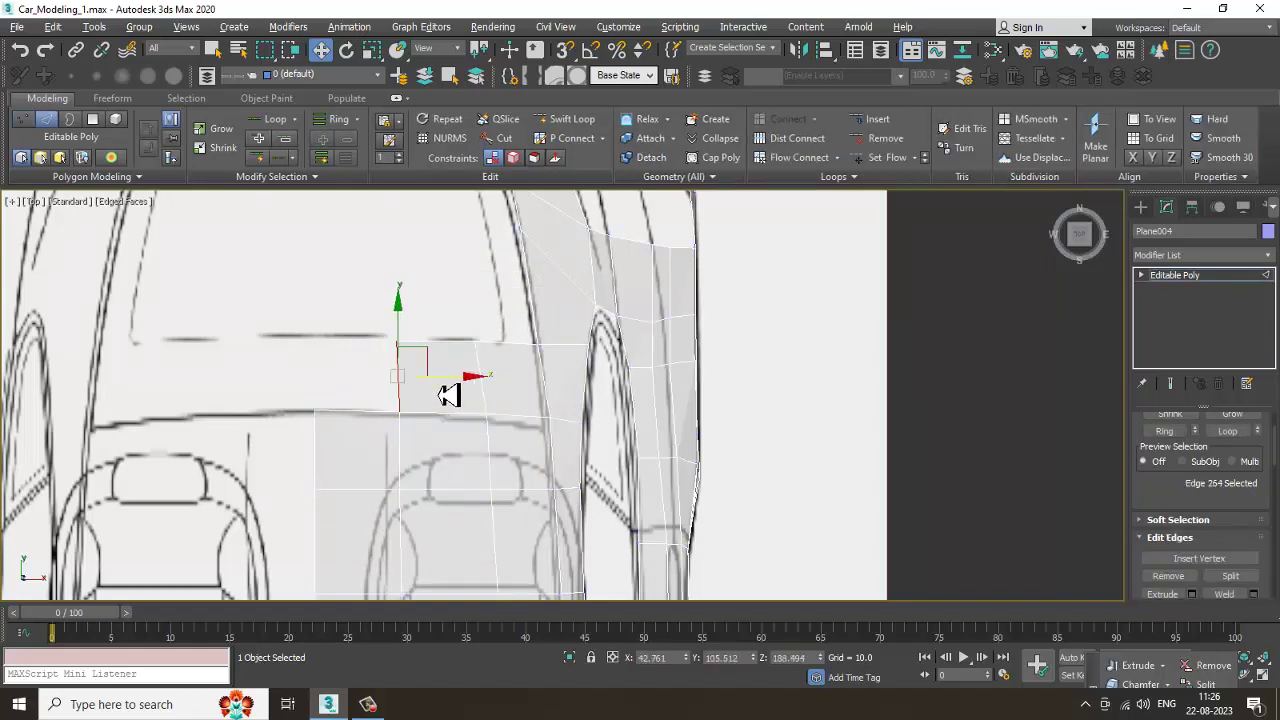
left_click_drag(396, 389, 373, 385)
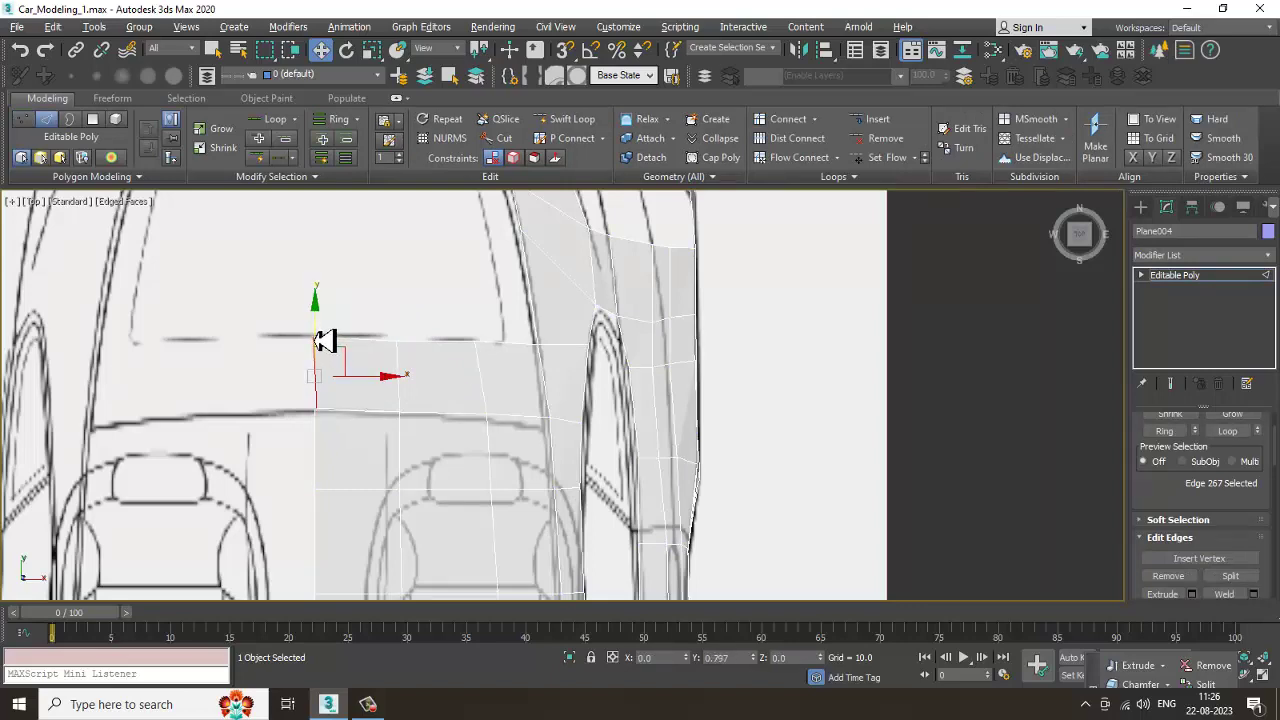
key("1")
left_click_drag(284, 466, 326, 387)
right_click(311, 399)
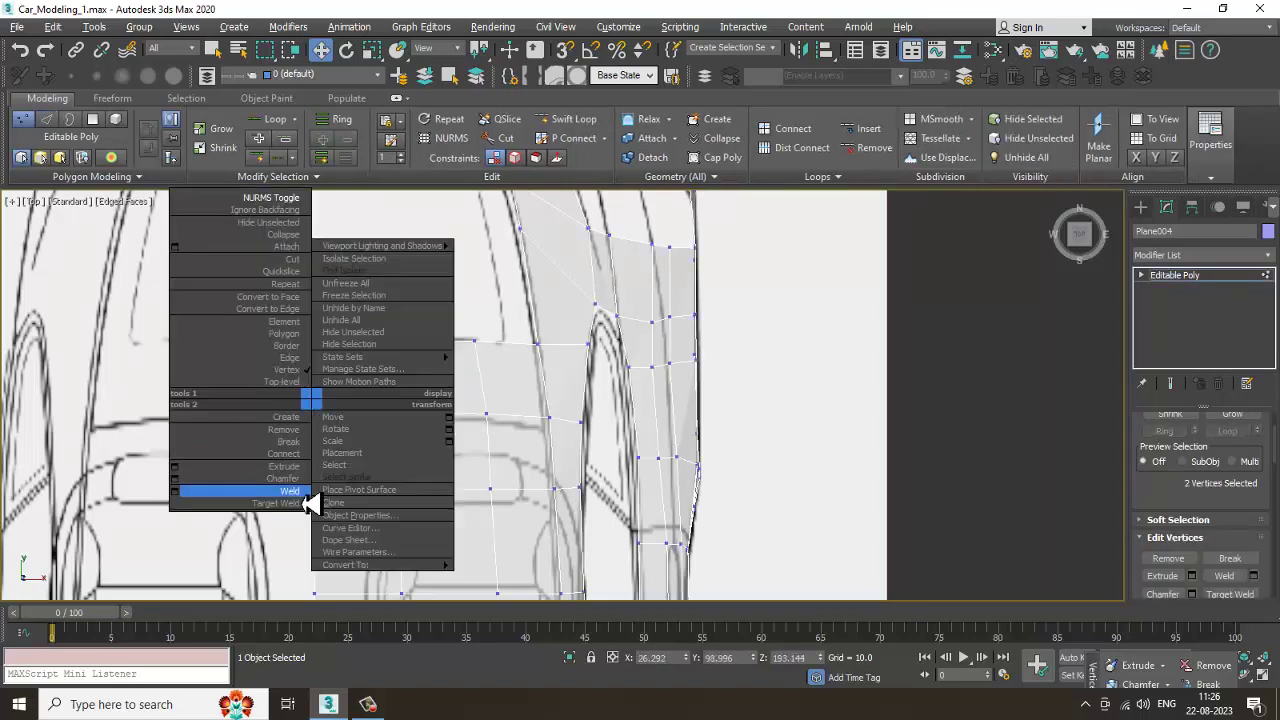
left_click(303, 493)
Step: Examine the joined roof, pillar and side panel from the side in the Perspective view
key("alt+w")
middle_click_drag(718, 515, 671, 507)
key("alt+w")
scroll(567, 447, "down", 4)
middle_click_drag(570, 450, 806, 410, "alt")
middle_click_drag(467, 429, 535, 432, "alt")
scroll(595, 442, "up", 4)
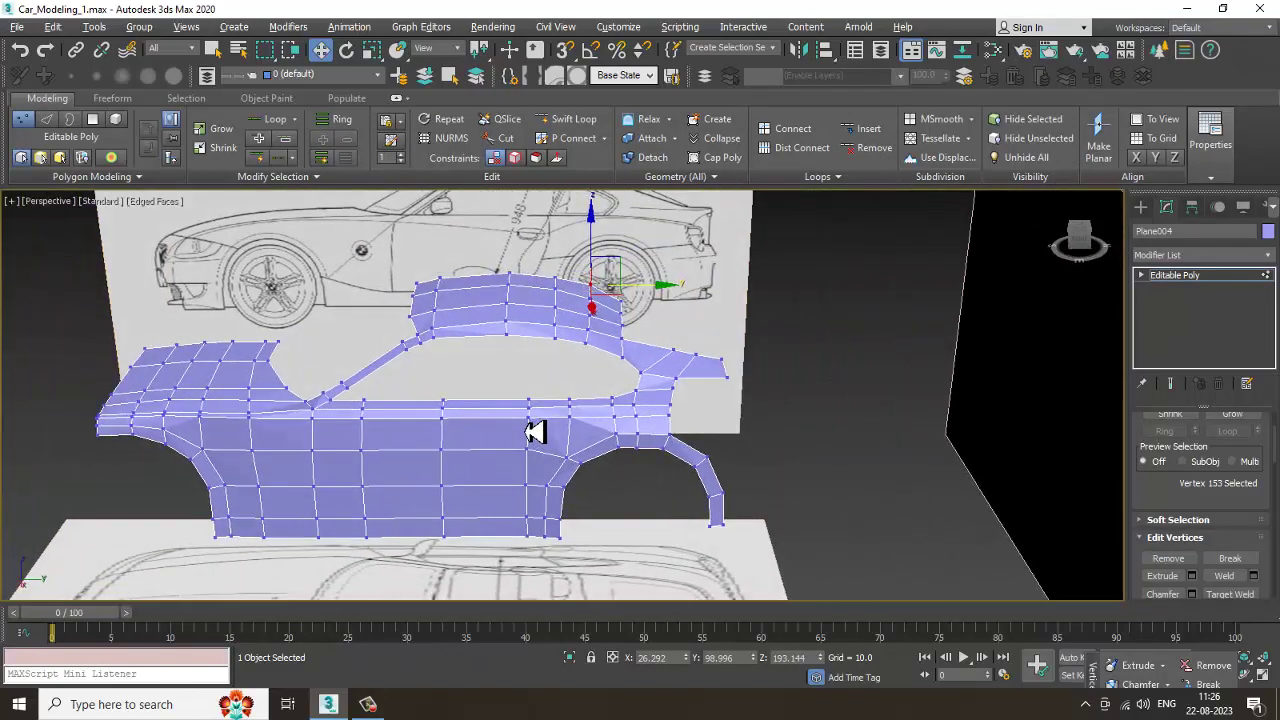
Step: Extrude the pillar strip's rearmost edge backward and inward around the rear window's corner in the Top view
key("alt+w")
key("alt+w")
middle_click_drag(277, 303, 484, 400)
scroll(466, 463, "down", 2)
scroll(490, 400, "down", 2)
scroll(496, 400, "up", 5)
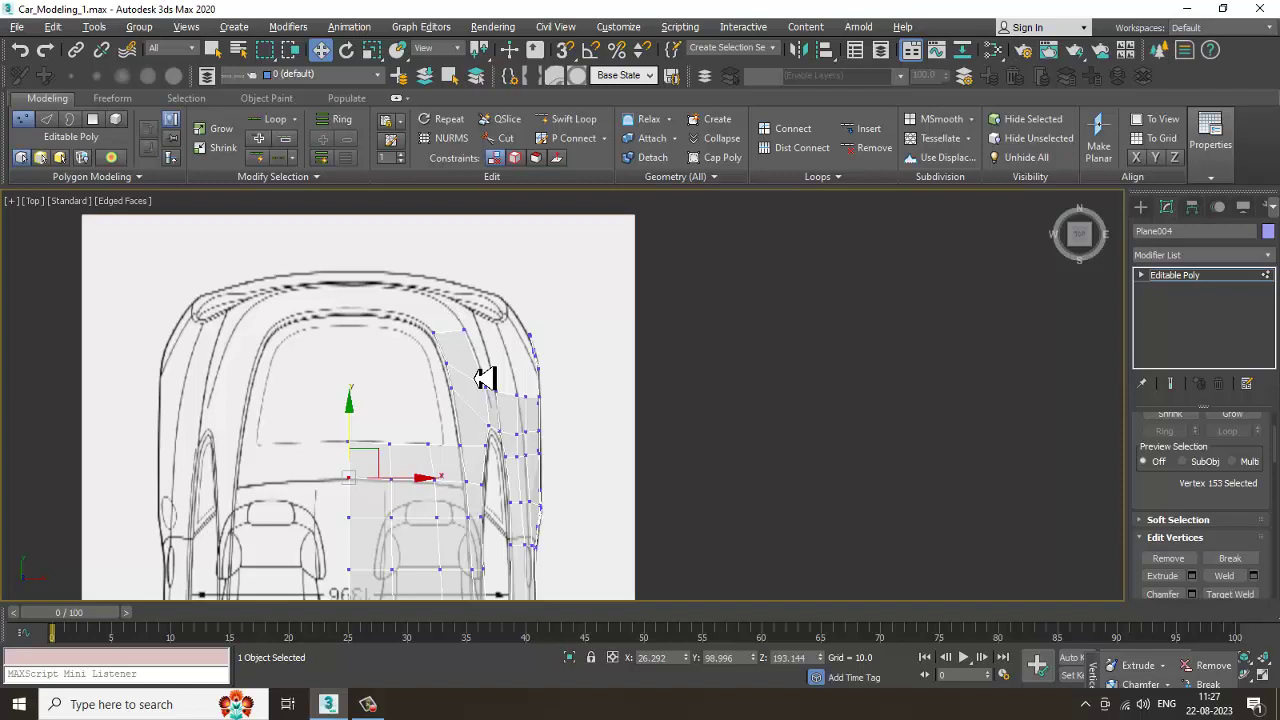
scroll(484, 378, "up", 2)
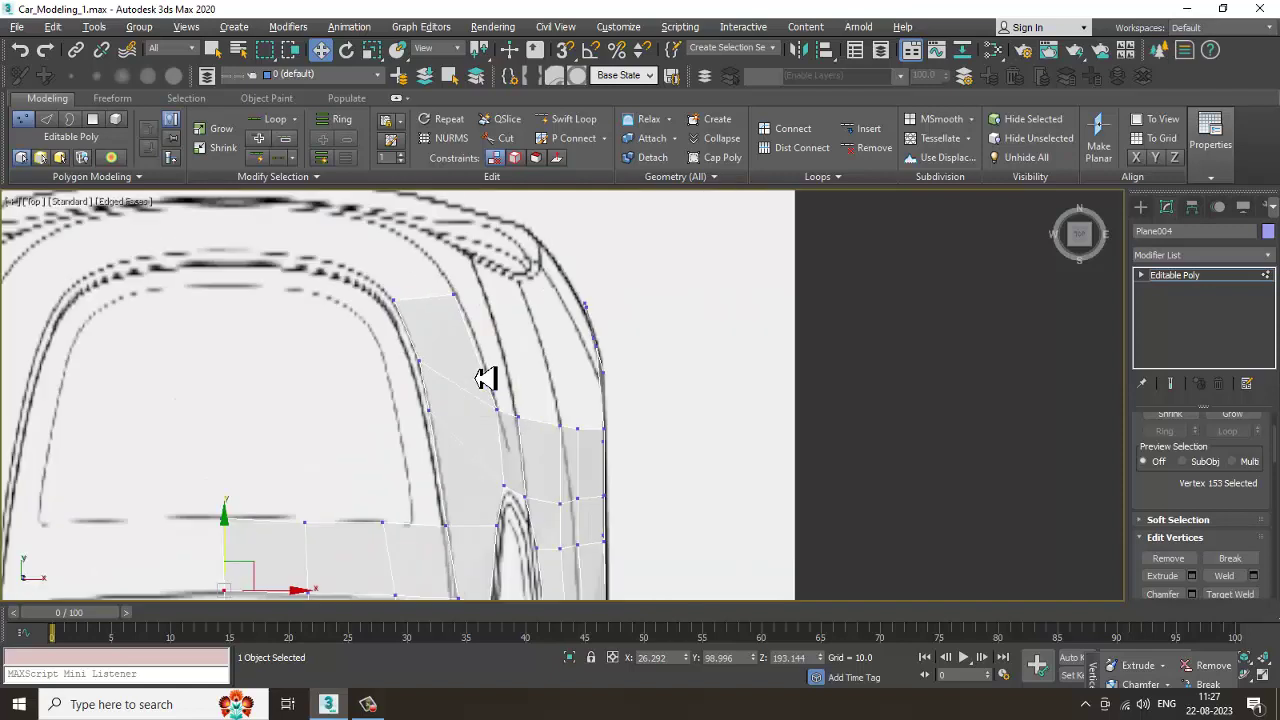
key("2")
left_click(438, 299)
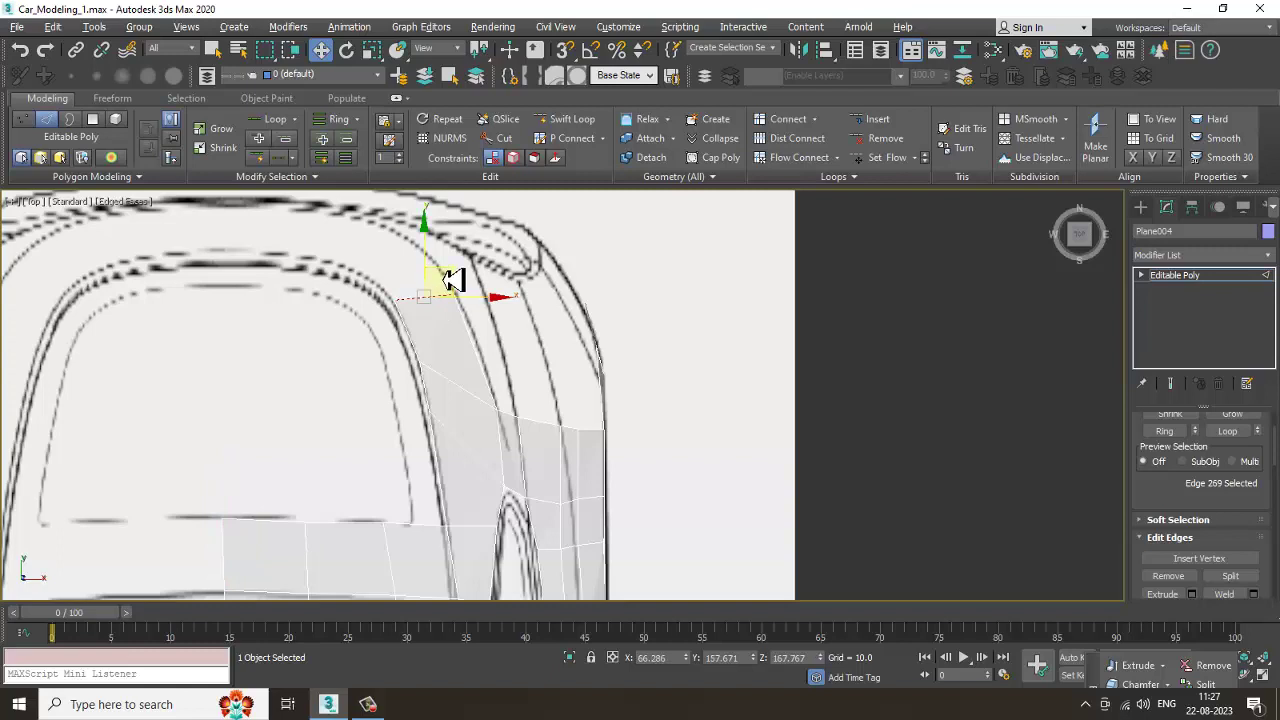
left_click(380, 212)
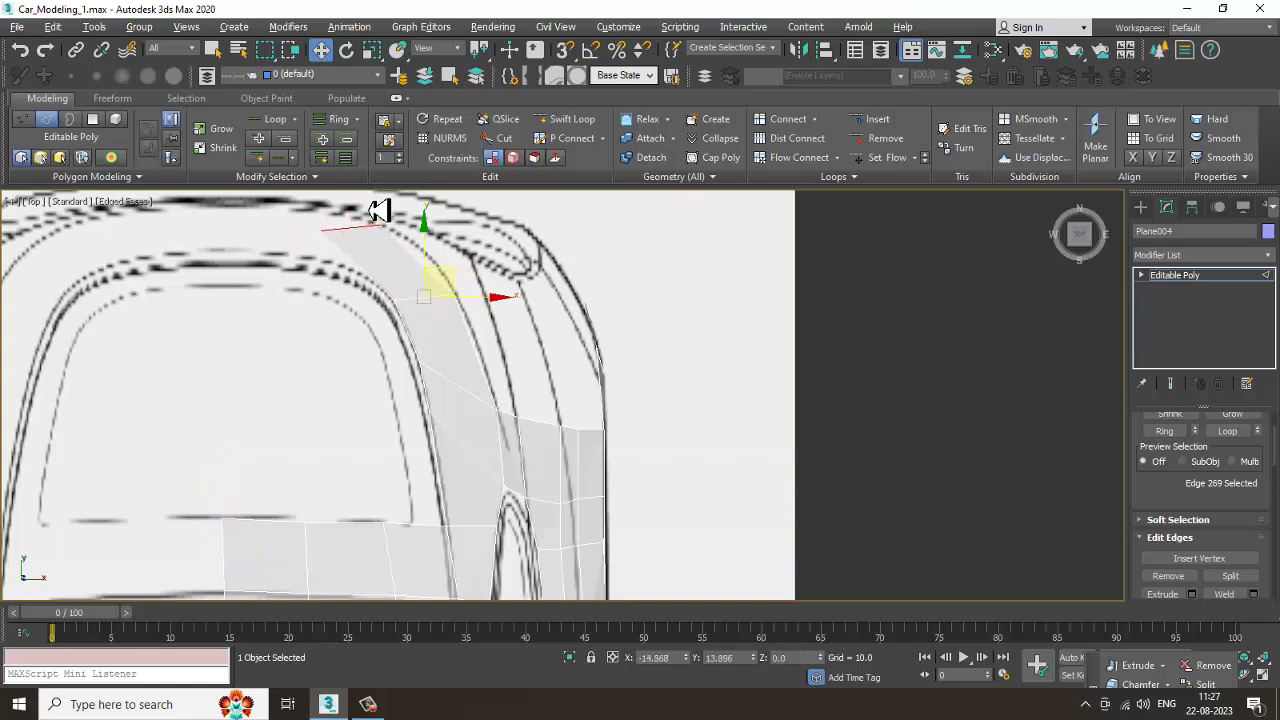
Step: Move the new polygon's inner corner vertex onto the rear window's outer outline in the Top view
key("1")
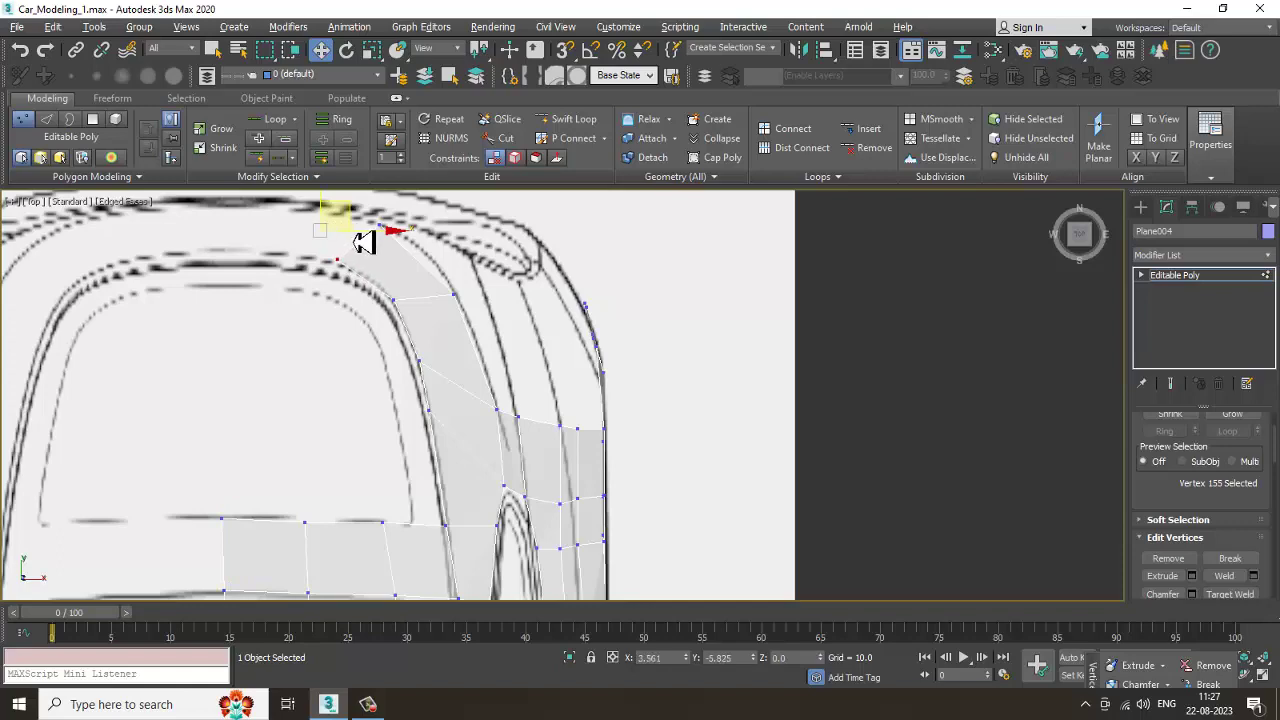
middle_click_drag(539, 290, 557, 300, "alt")
key("t")
scroll(622, 263, "up", 2)
middle_click_drag(622, 263, 660, 427)
middle_click_drag(613, 330, 628, 407)
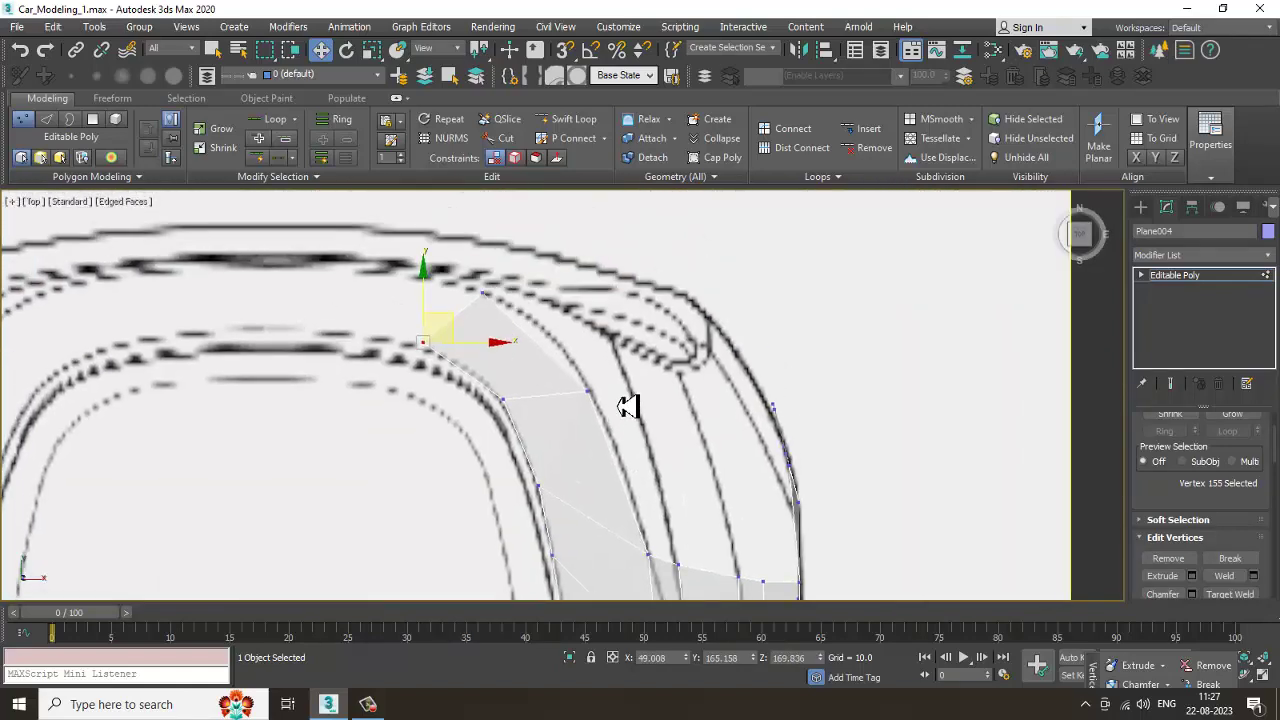
Step: Extrude the strip's end edge toward the car's centreline, scale it straight along X and lengthen it along Y
key("2")
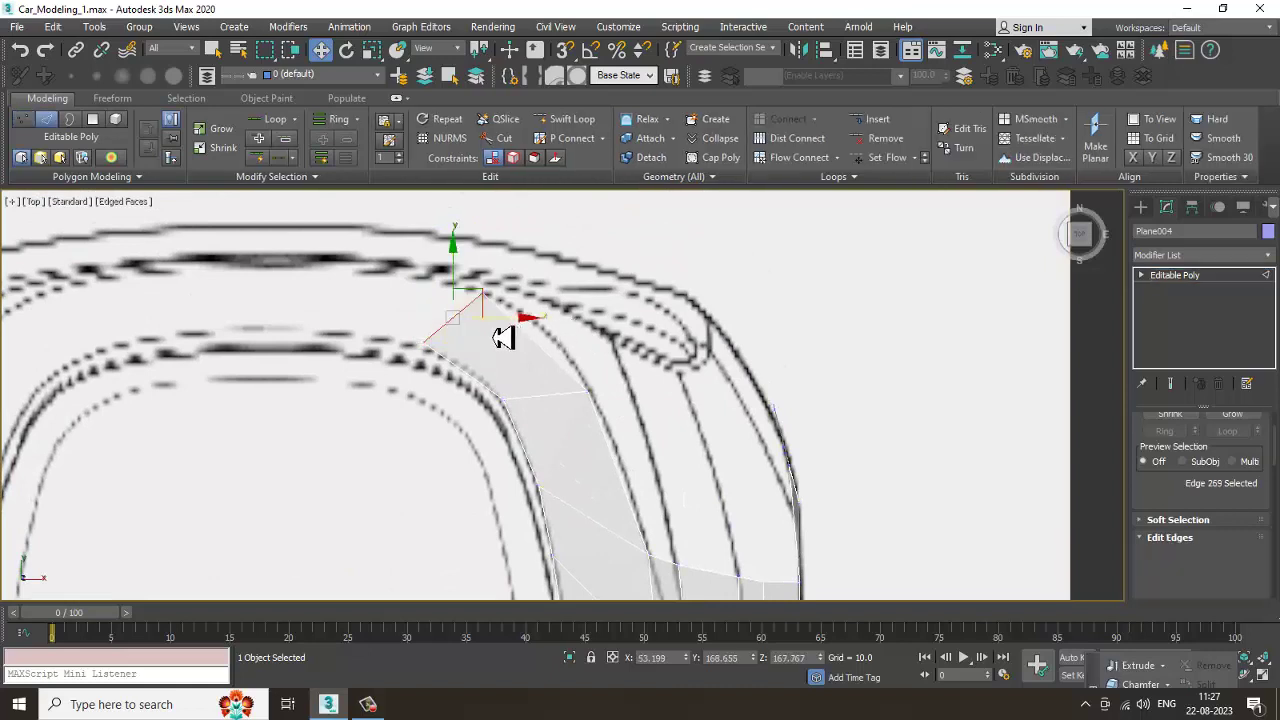
left_click_drag(480, 302, 1174, 194, "shift")
key("r")
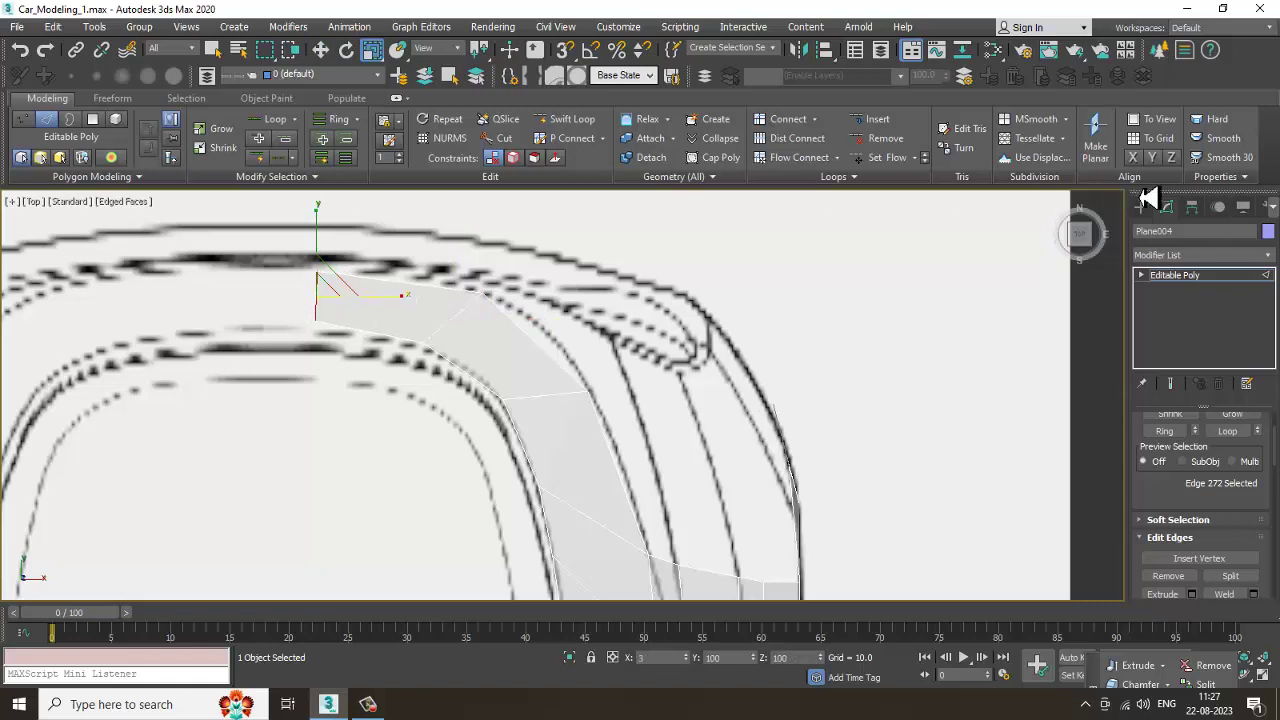
left_click_drag(379, 304, 577, 220)
left_click_drag(320, 238, 319, 217)
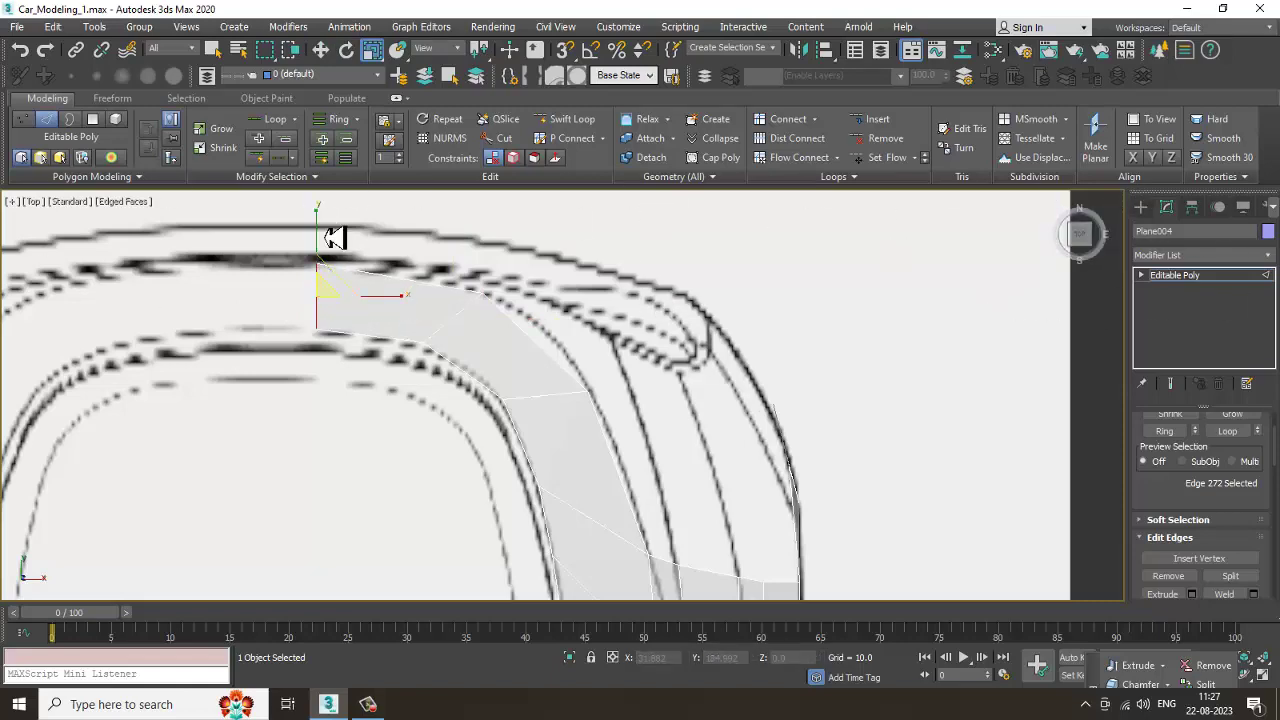
Step: Lower the rear strip's two upper vertices onto the side blueprint's deck line and slightly raise the lower corner vertex in the Right view
key("alt+w")
key("alt+w")
scroll(410, 492, "up", 2)
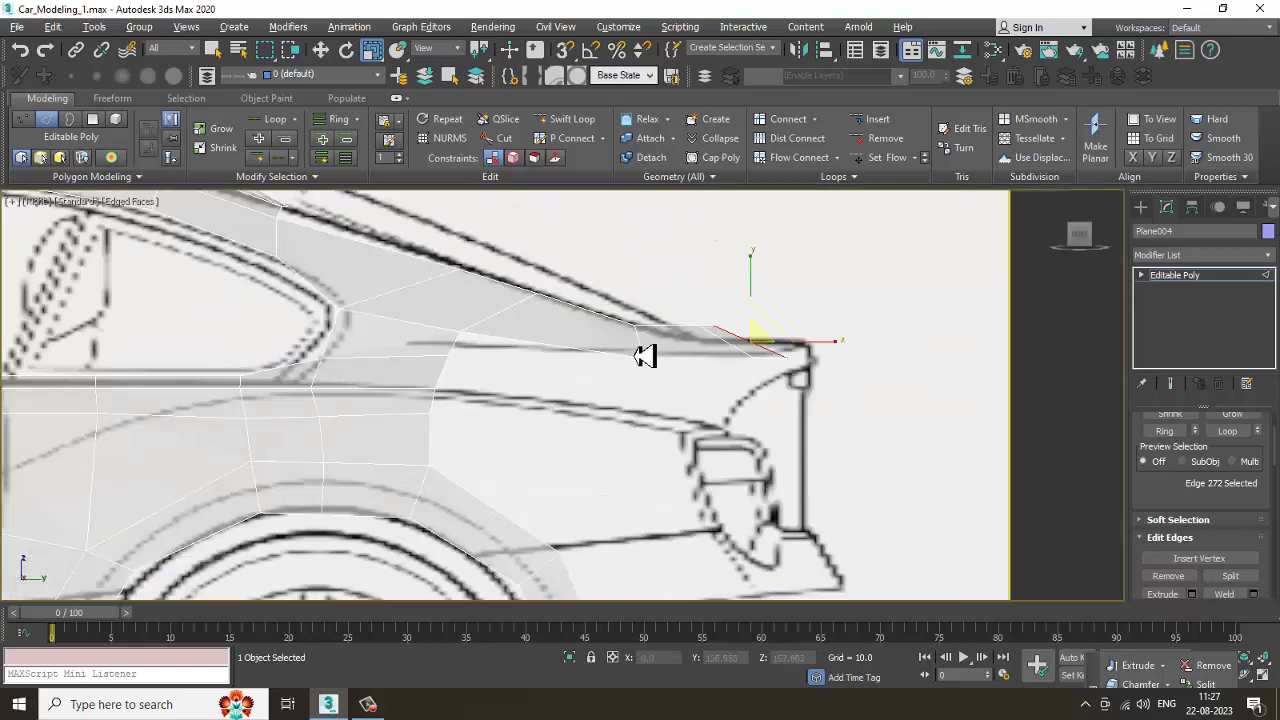
middle_click_drag(646, 356, 583, 366)
key("1")
left_click_drag(607, 308, 683, 362)
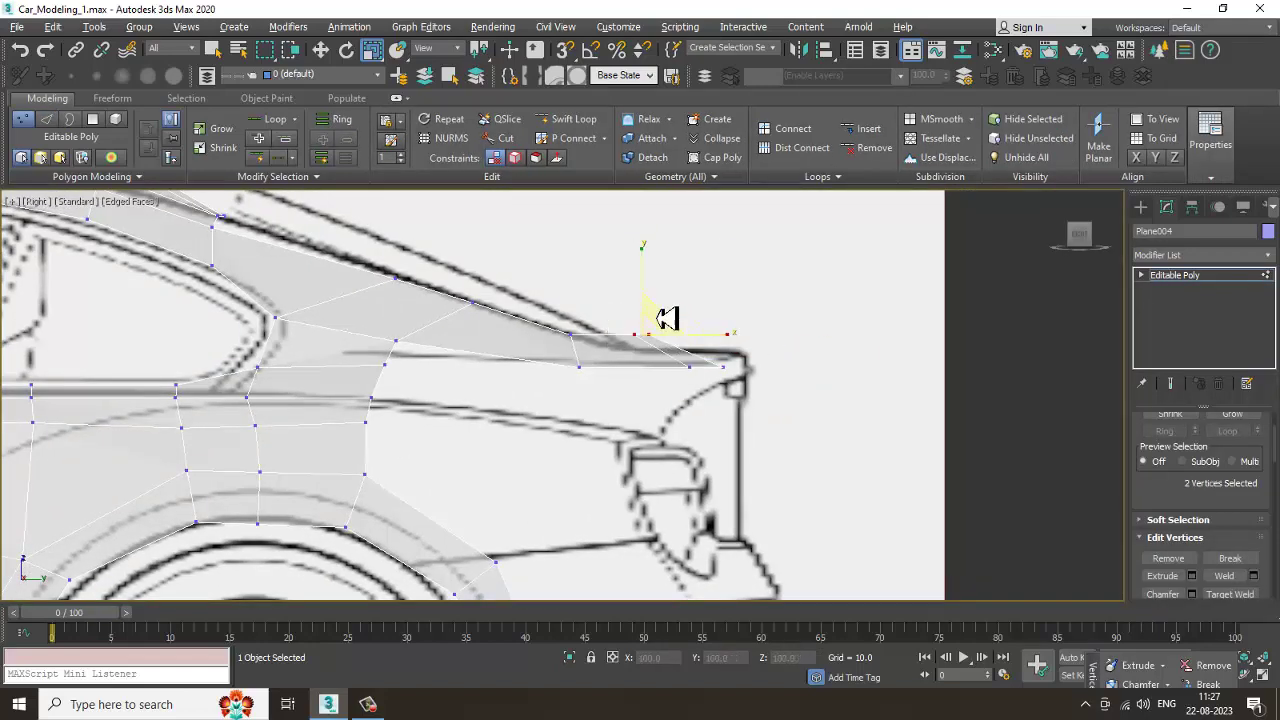
key("w")
left_click_drag(645, 298, 652, 314)
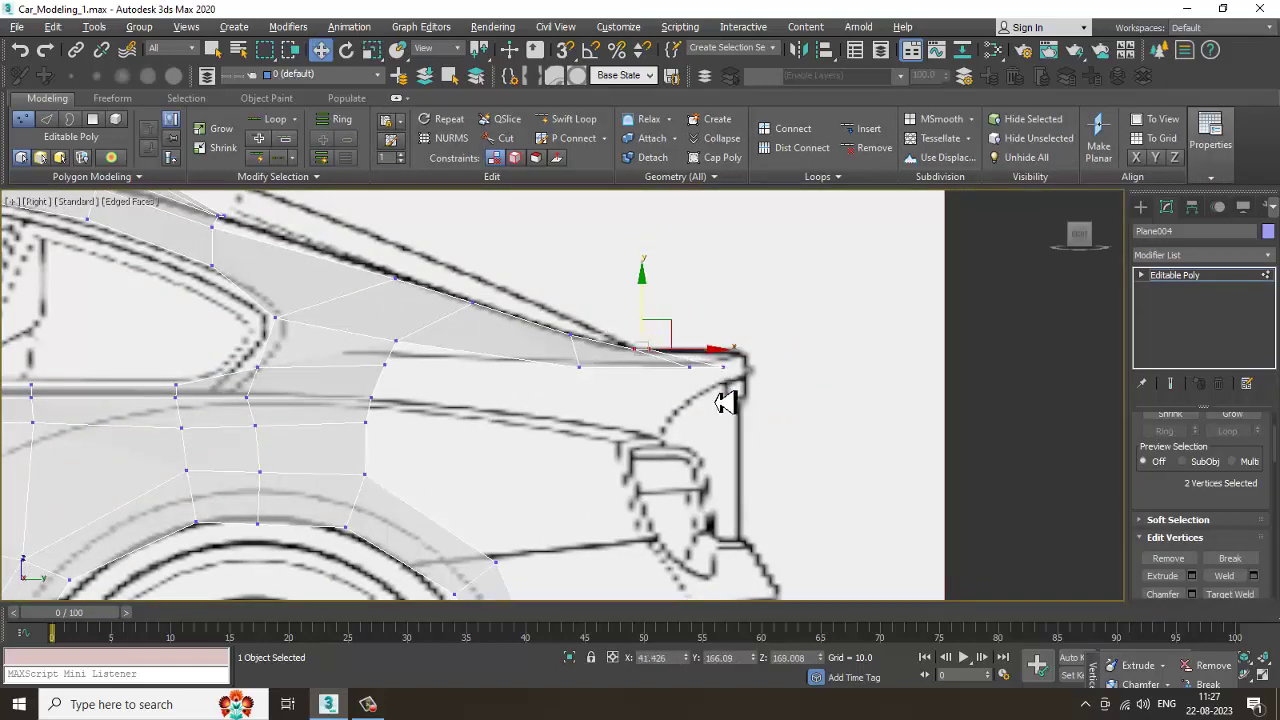
left_click_drag(557, 360, 602, 397)
left_click_drag(578, 340, 577, 336)
key("alt+w")
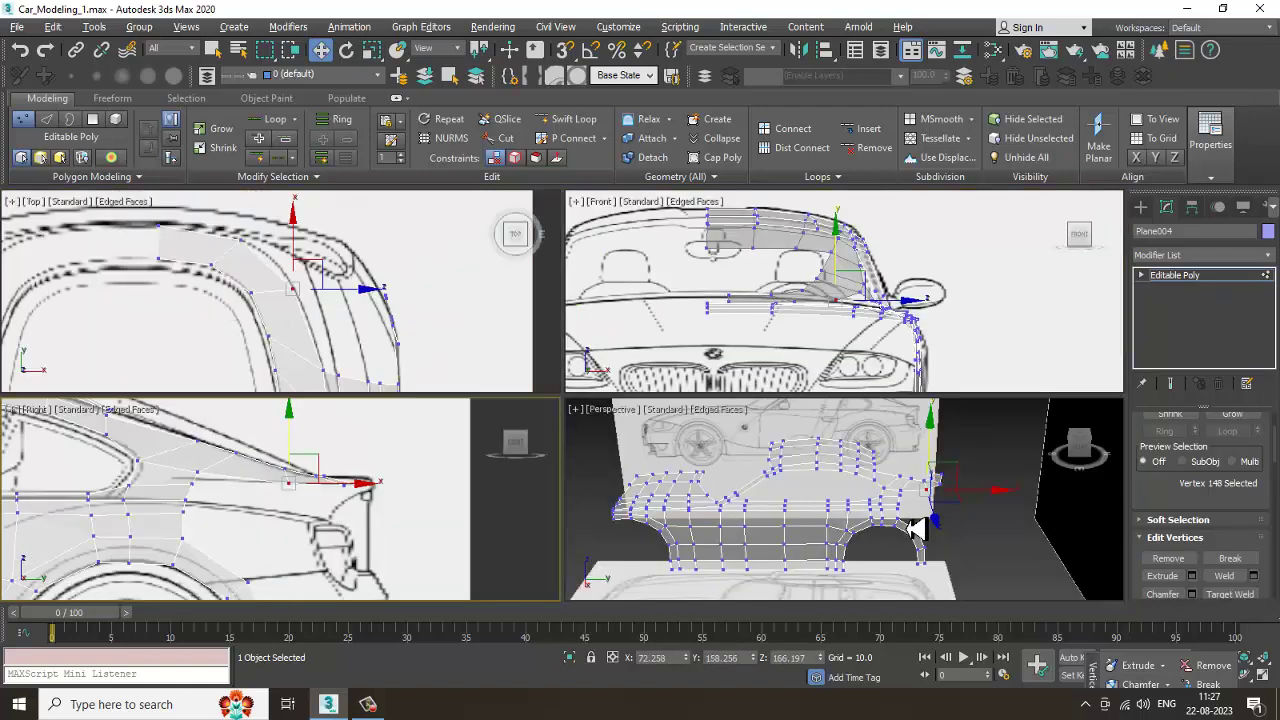
Step: Turn off see-through display and examine the strip around the rear window in the Perspective and Top views
middle_click_drag(888, 530, 835, 527)
key("alt+w")
key("alt+x")
middle_click_drag(482, 317, 583, 343, "alt")
key("alt+w")
middle_click_drag(298, 278, 257, 264)
key("alt+w")
scroll(402, 318, "down", 2)
middle_click_drag(622, 476, 620, 405)
scroll(630, 404, "up", 4)
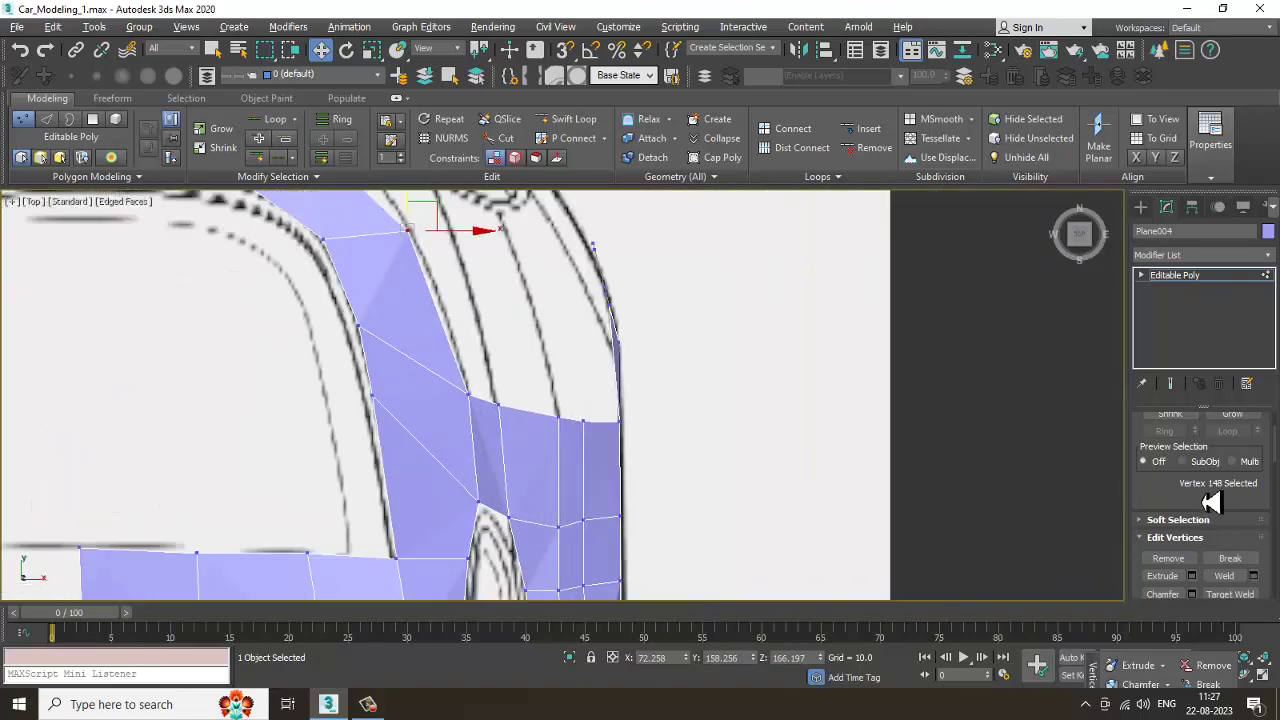
key("2")
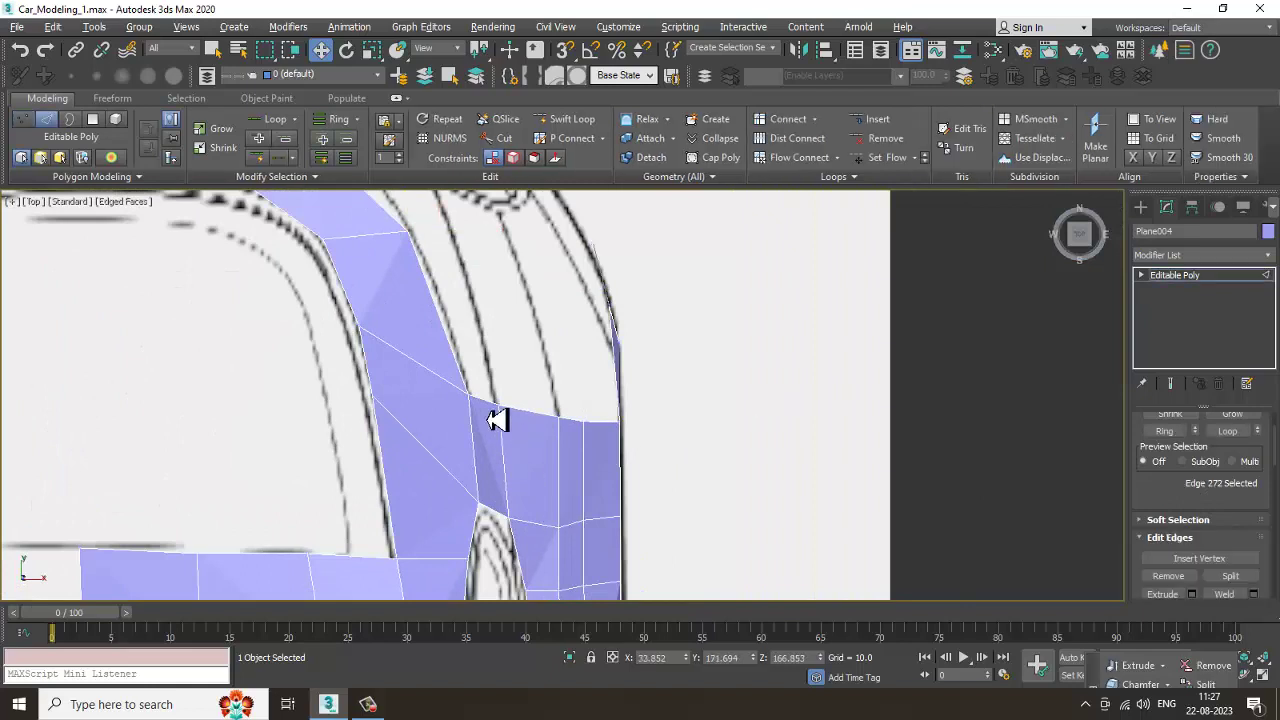
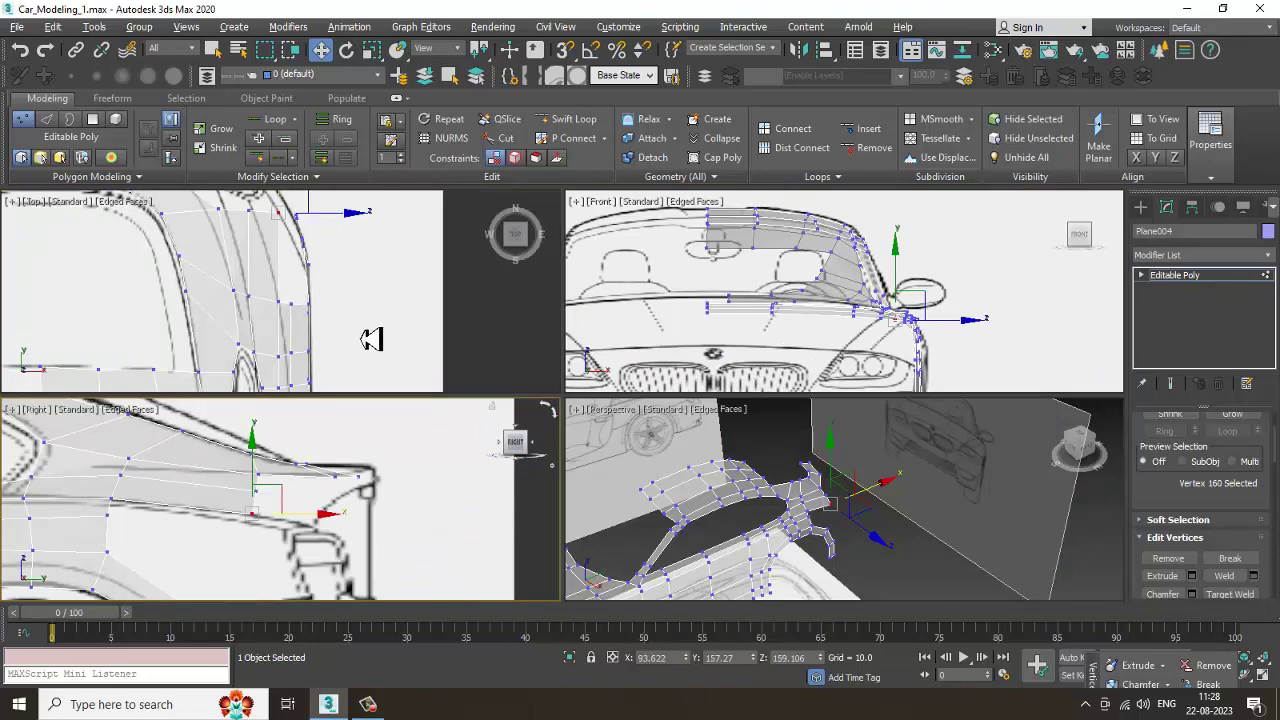
Step: Adjust the rear vertices of the side panel's extension to the blueprint lines near the tail light in the Top view
key("alt+w")
scroll(389, 369, "up", 4)
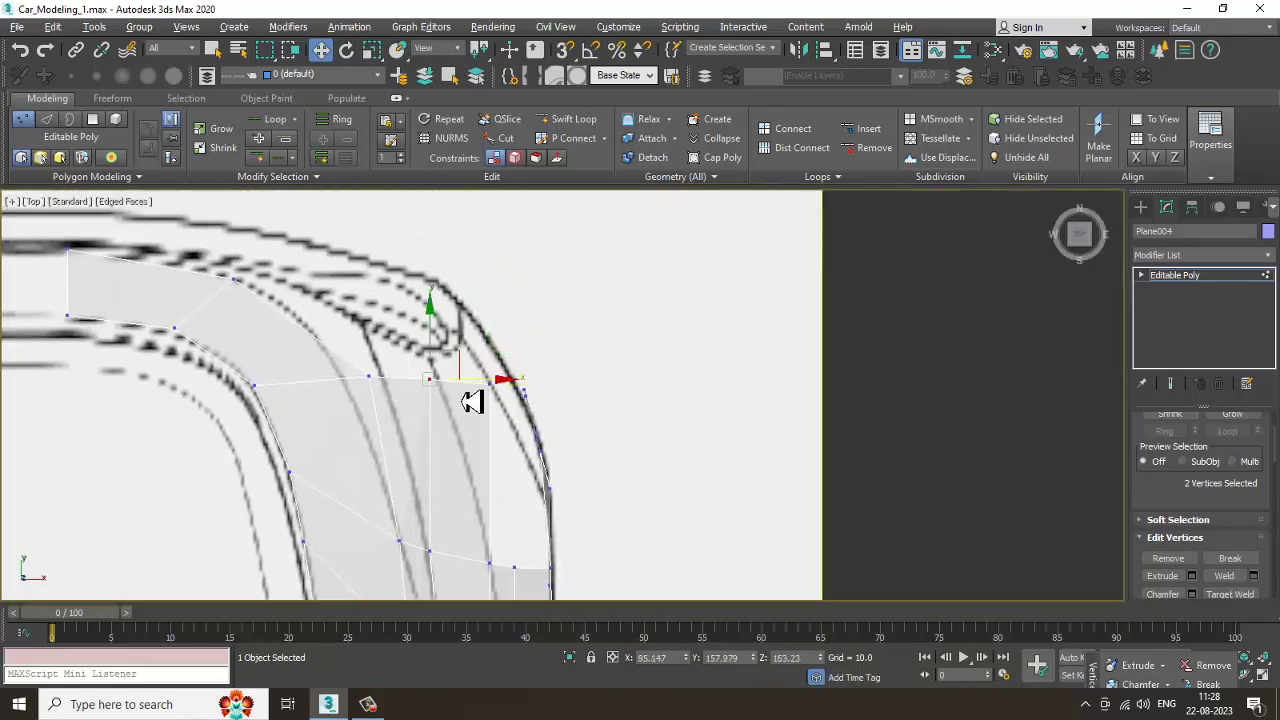
mouse_move(492, 389)
left_mouse_down()
mouse_move(468, 391)
mouse_move(515, 426)
mouse_move(507, 400)
left_mouse_up()
Step: Turn off see-through display and enable NURMS smoothing to inspect the whole body in the Perspective view
key("alt+w")
middle_click_drag(714, 480, 308, 363, "alt")
key("alt+x")
key("alt+w")
right_click(304, 357)
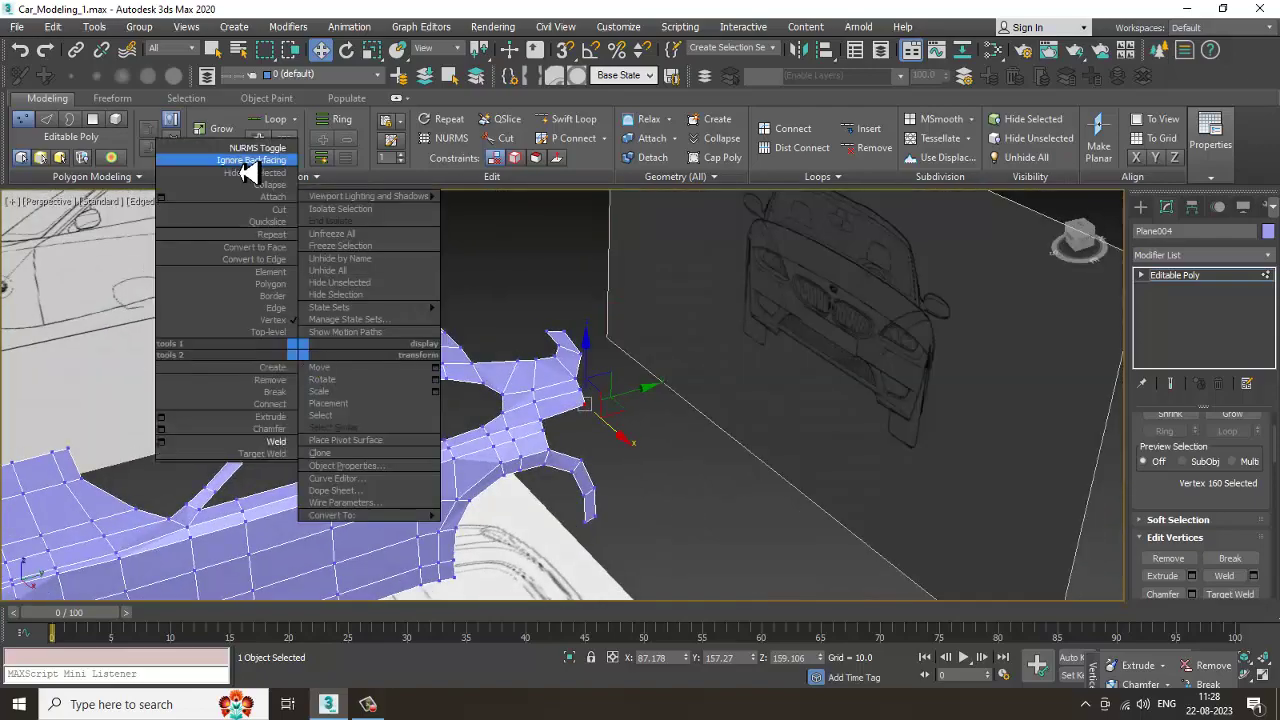
left_click(257, 147)
middle_click_drag(666, 420, 725, 463, "alt")
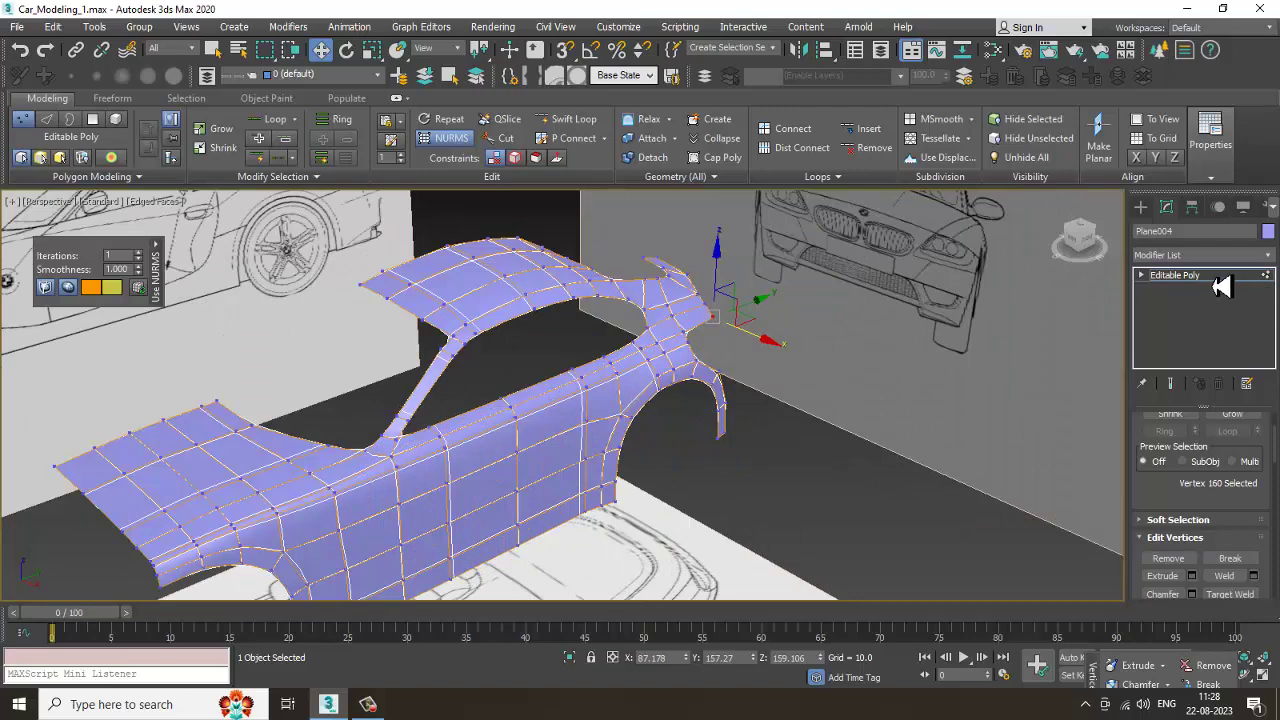
Step: Leave vertex editing and apply a Symmetry modifier to the car body
left_click(1214, 280)
scroll(850, 436, "down", 4)
middle_click_drag(850, 436, 747, 425, "alt")
scroll(747, 425, "up", 3)
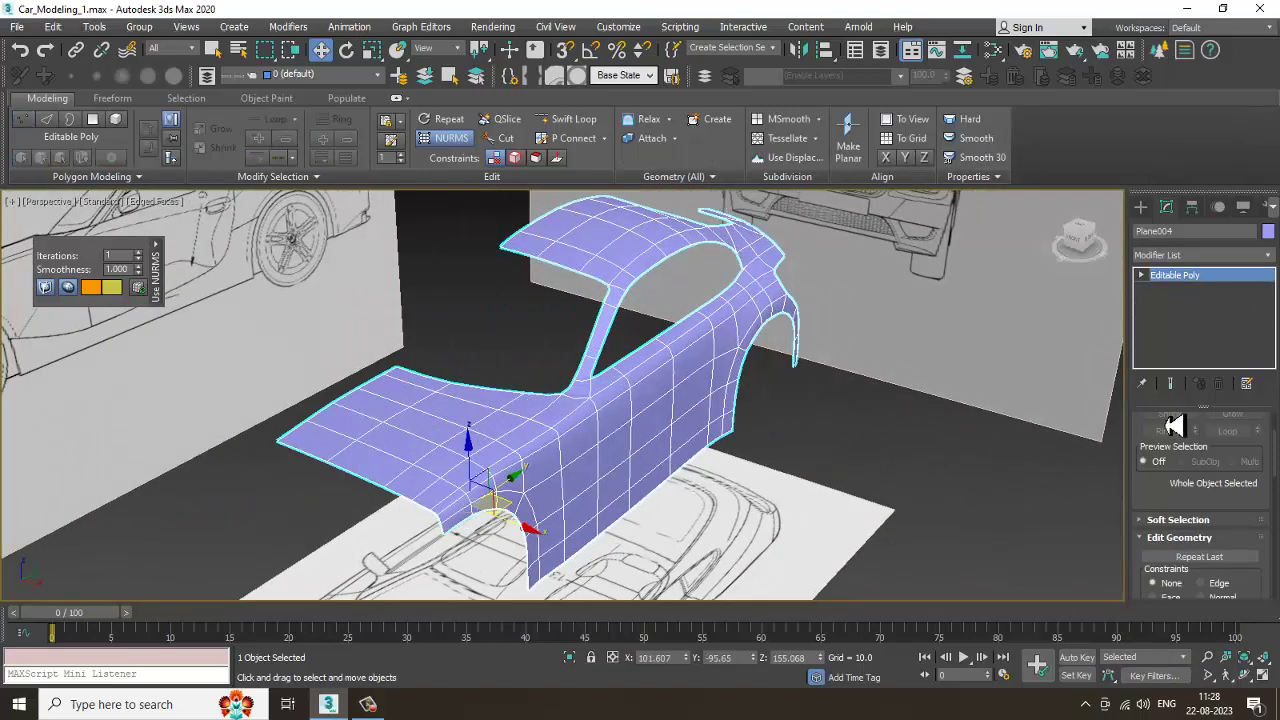
left_click(1182, 258)
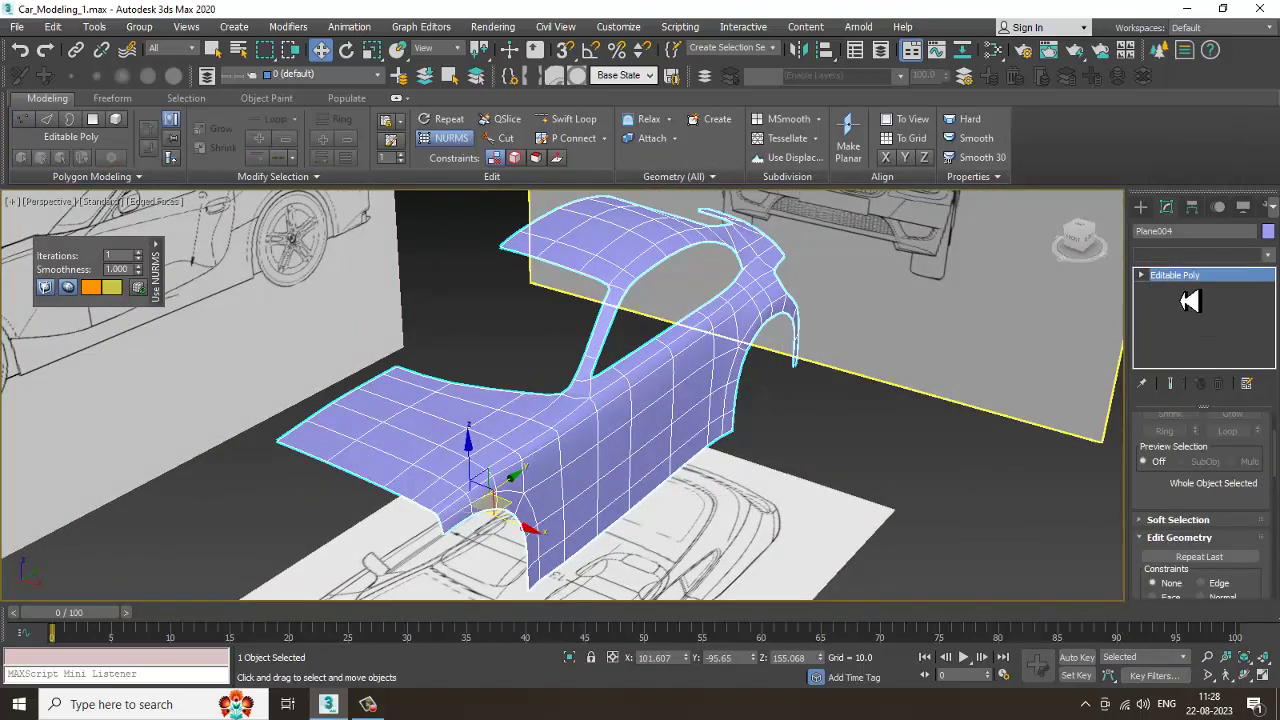
left_click(1184, 258)
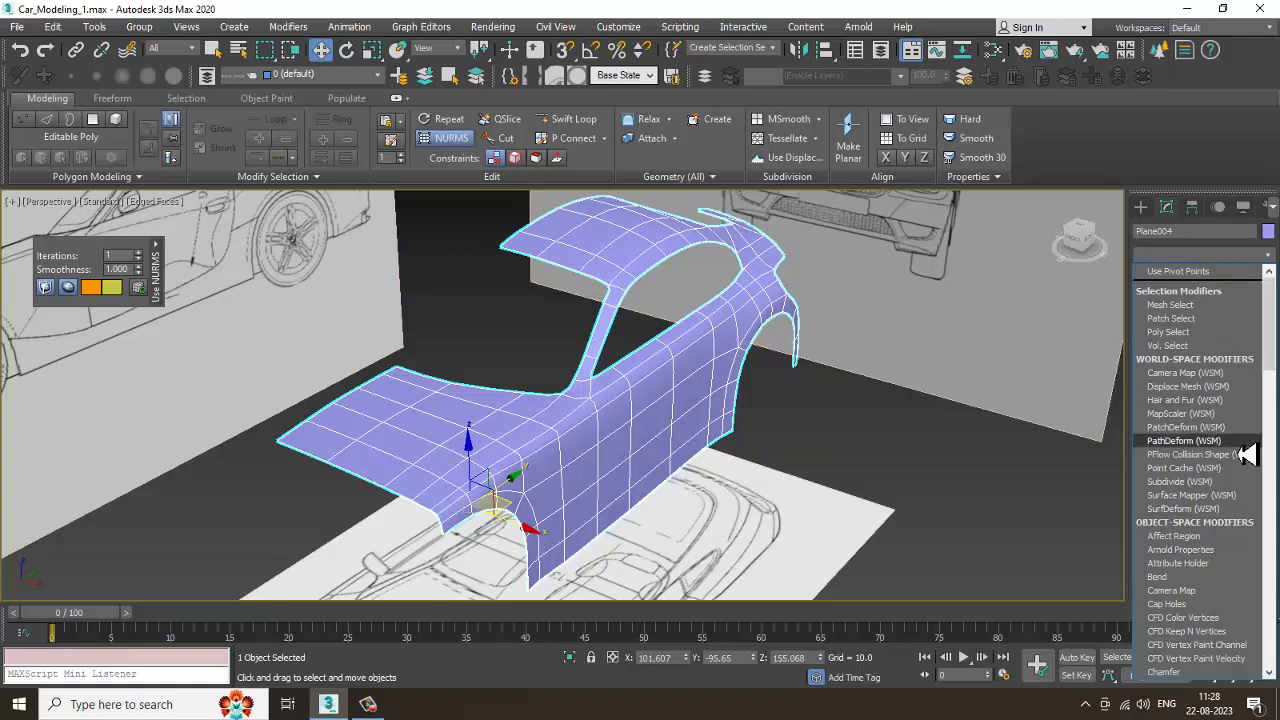
type("sy")
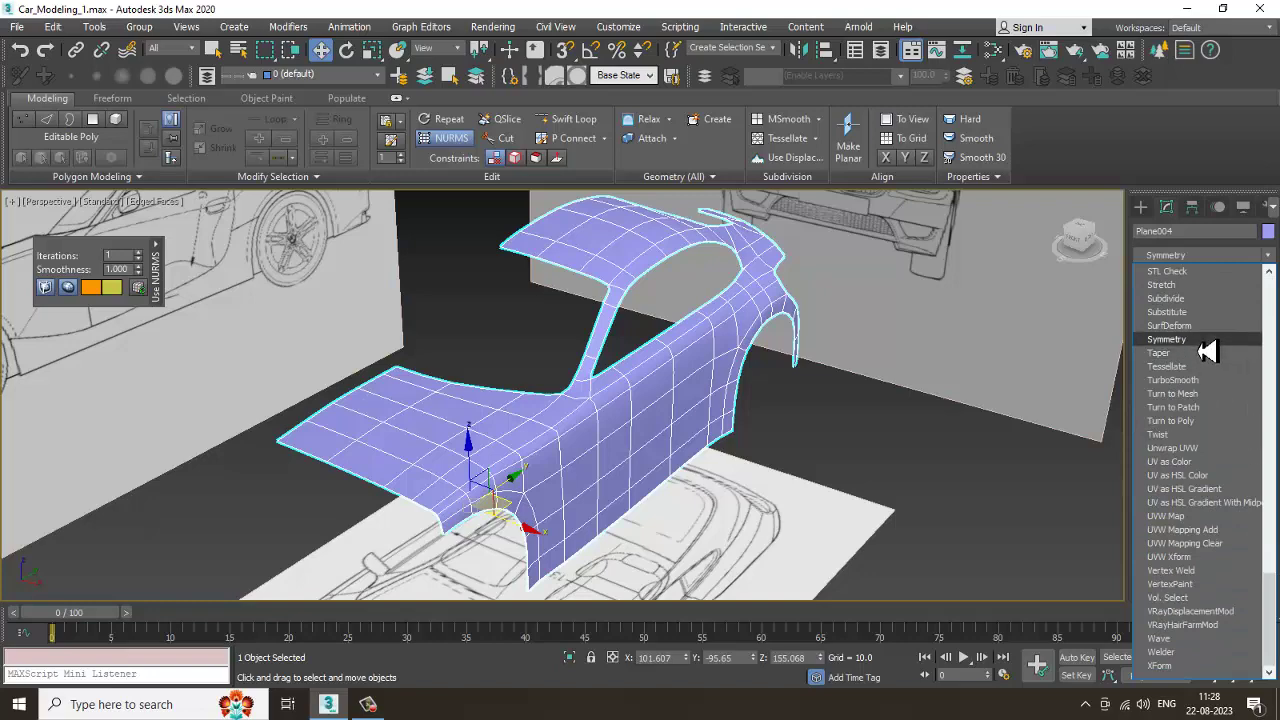
left_click(1196, 343)
middle_click_drag(776, 401, 839, 421, "alt")
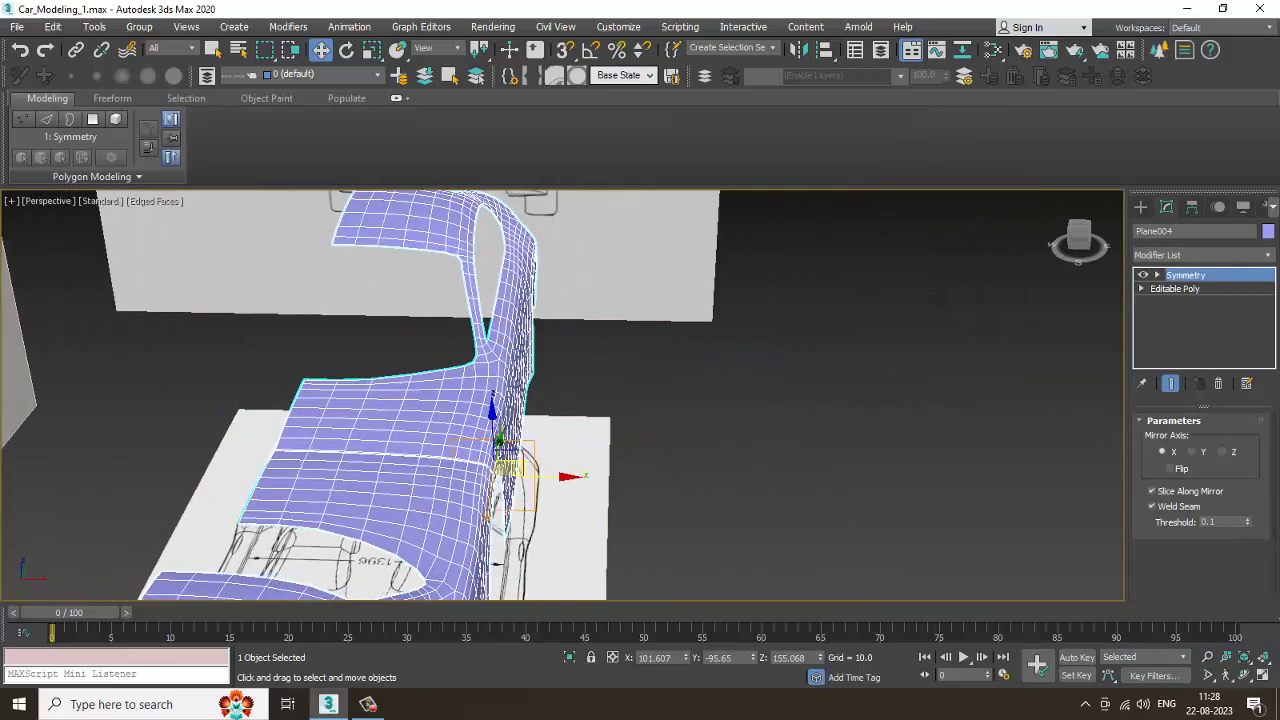
Step: Mirror the body about the Z axis with Flip off and move the mirror plane to the car's centre
left_click(1195, 453)
left_click(1232, 453)
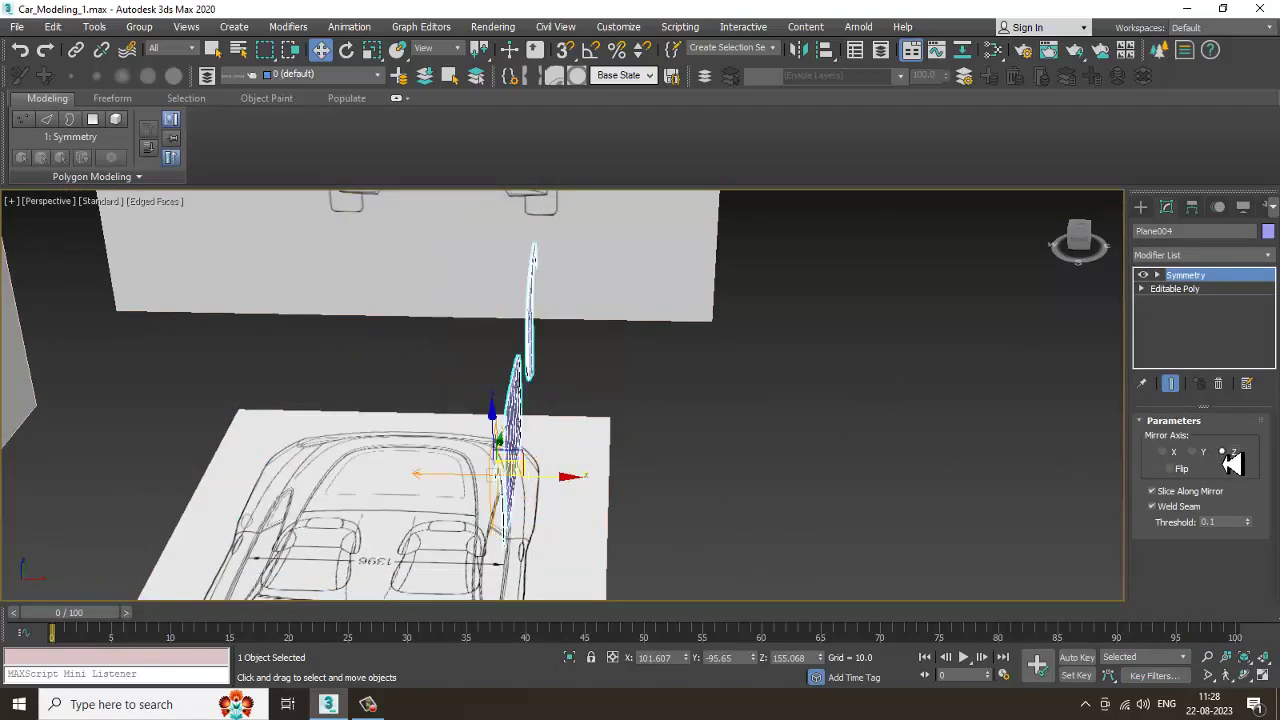
left_click(1171, 469)
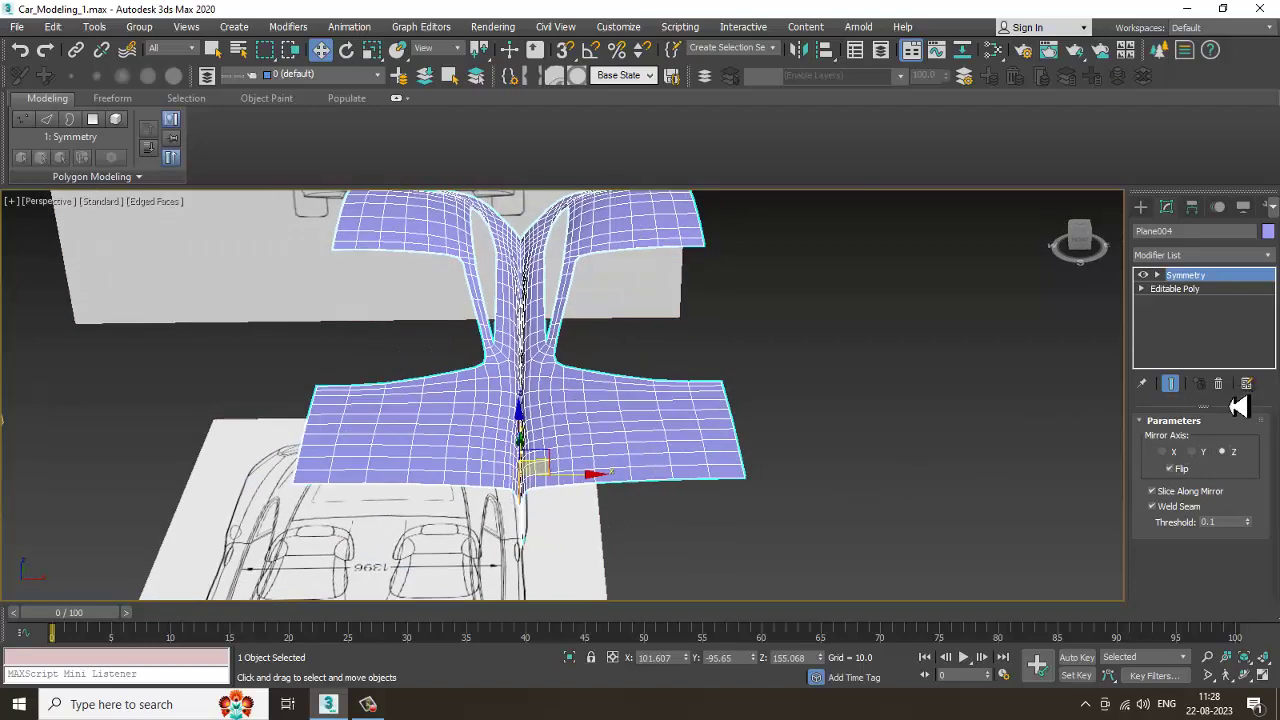
left_click(1157, 275)
left_click(1186, 289)
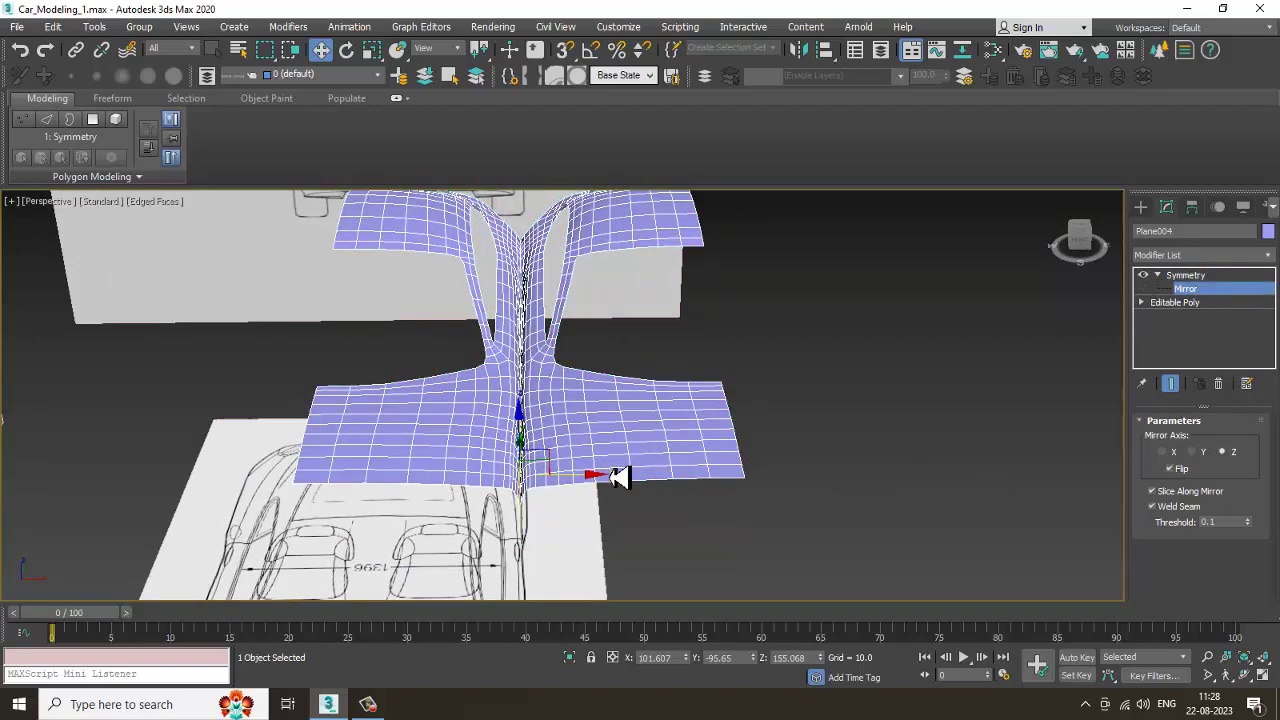
left_click_drag(586, 490, 375, 500)
left_click(1176, 469)
Step: Shift the body's centreline vertices on the roof and hood about 3 units along X onto the blueprint's centre in the Front view
key("alt+w")
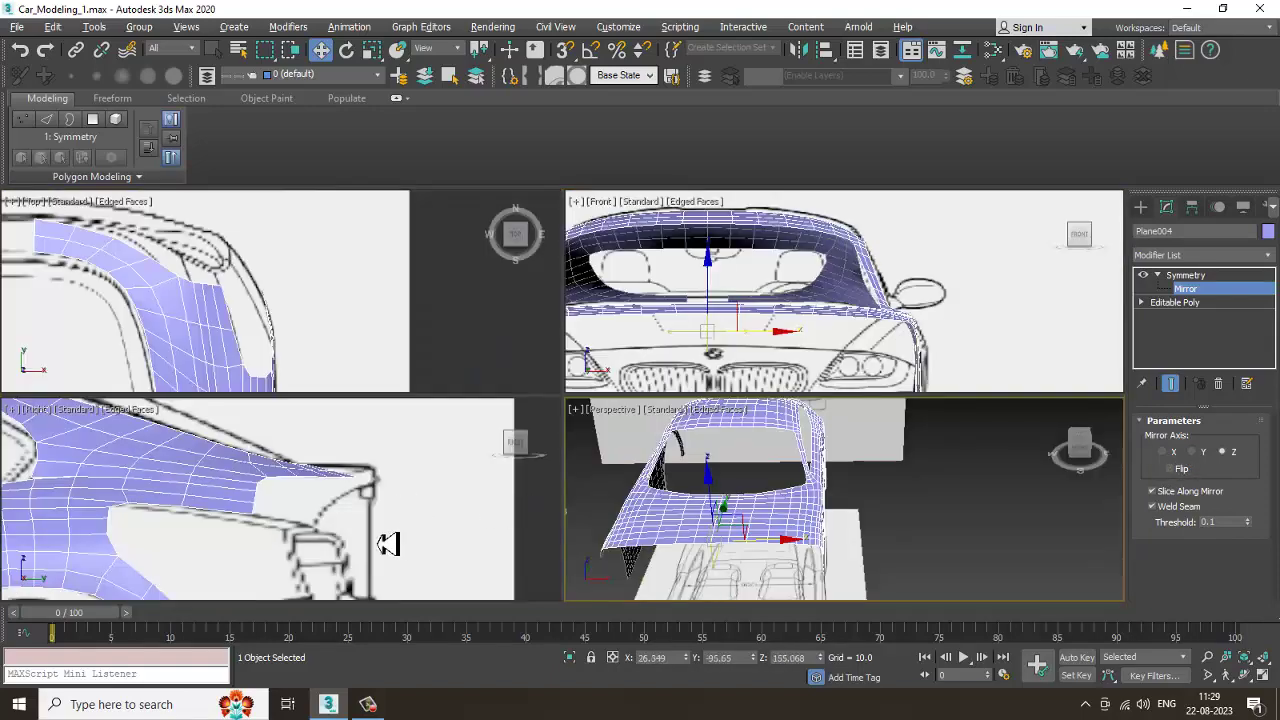
left_click(389, 543)
left_click(852, 287)
key("alt+w")
middle_click_drag(577, 379, 614, 377)
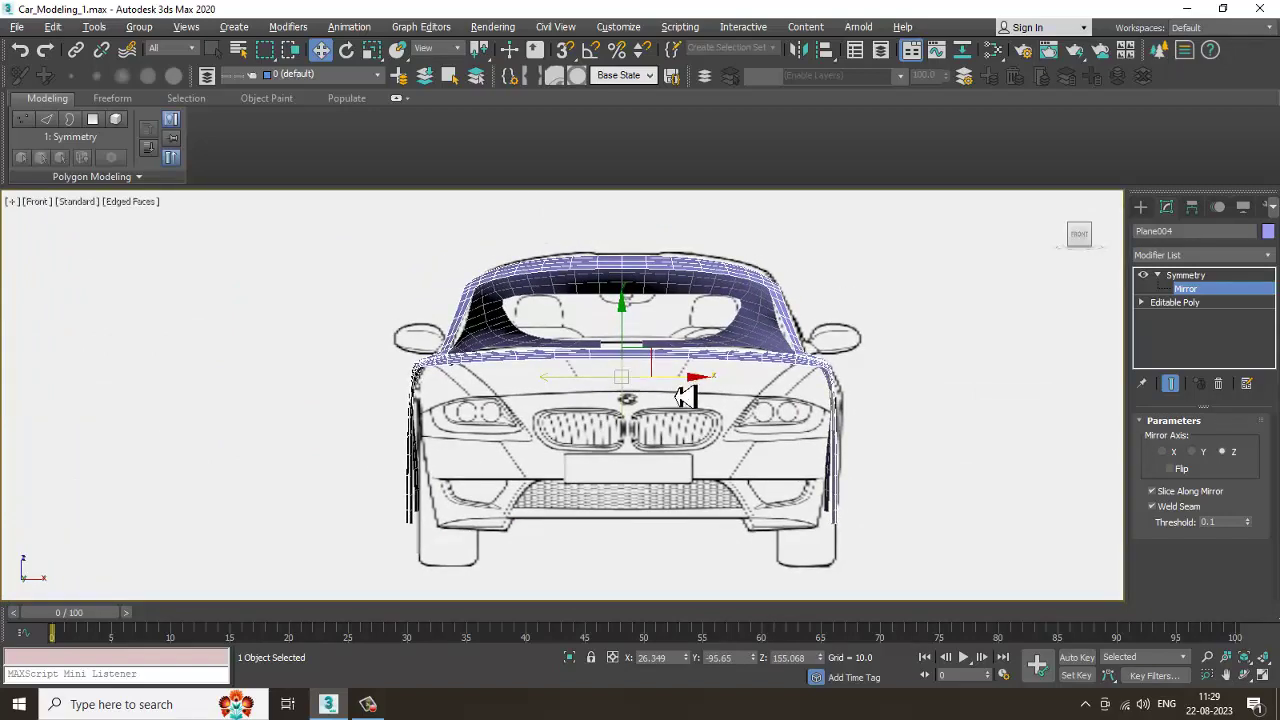
scroll(690, 392, "up", 1)
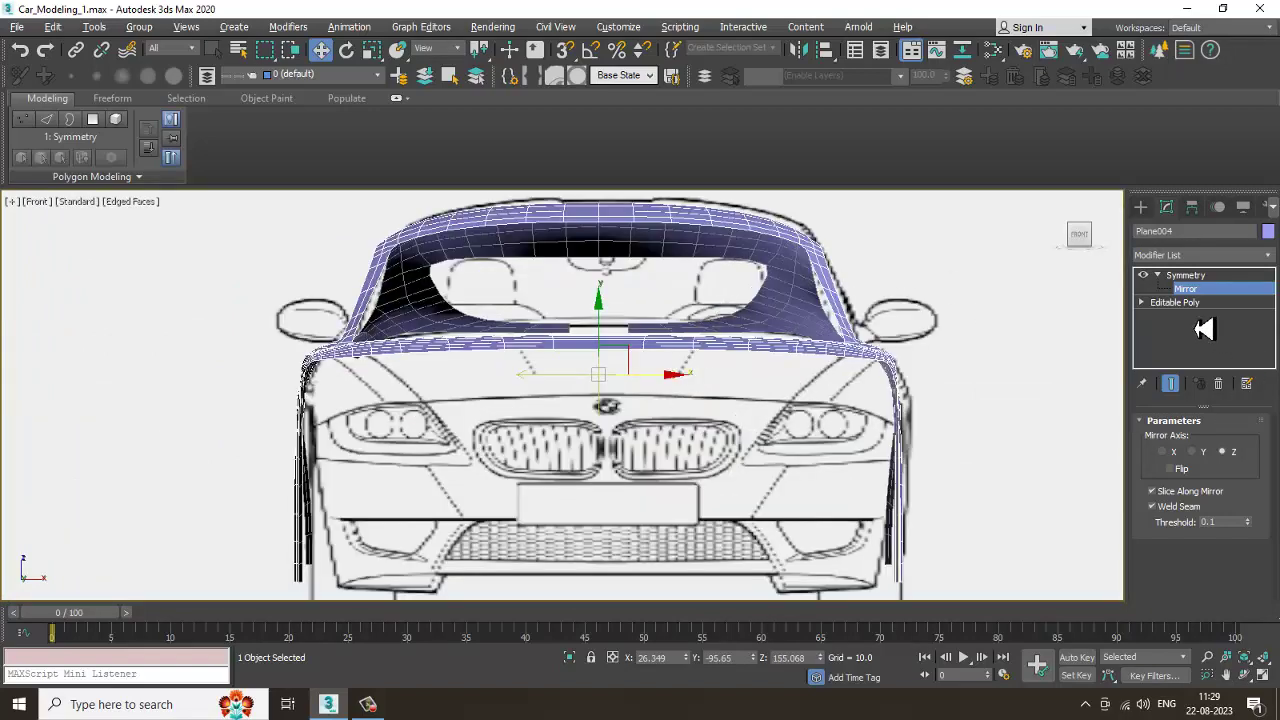
left_click(1153, 303)
left_click(1142, 302)
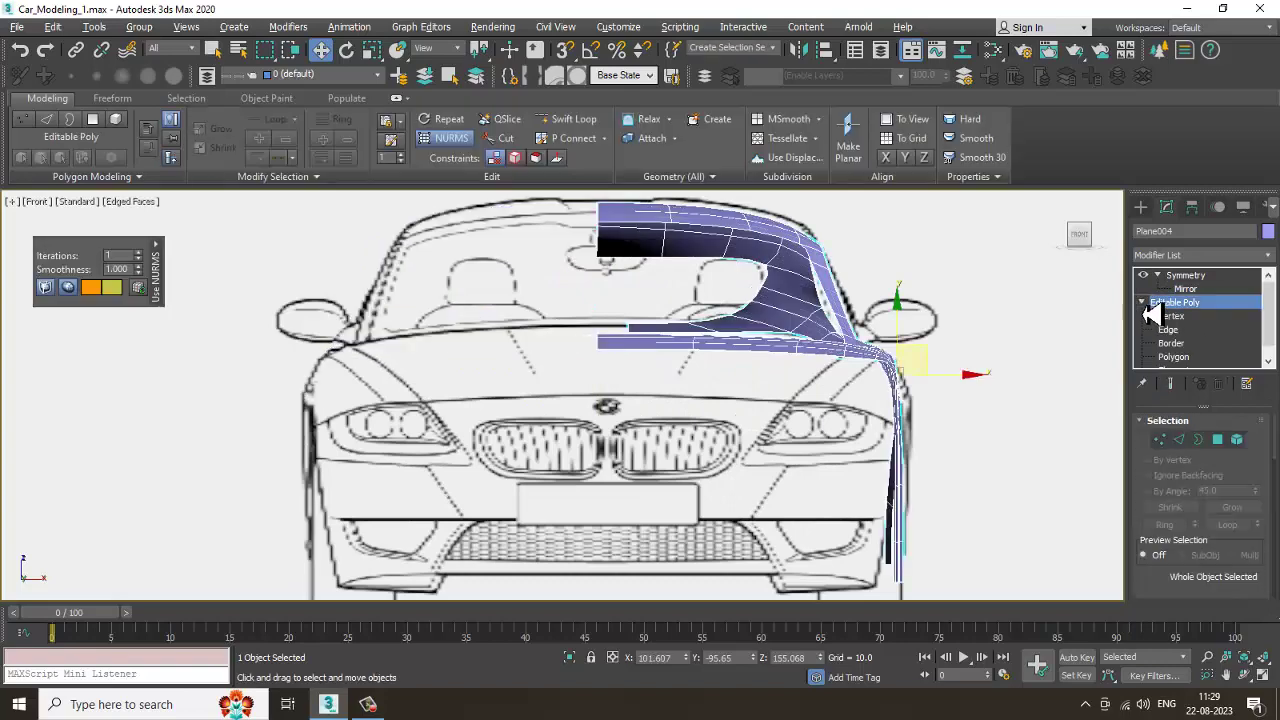
left_click(1165, 317)
middle_click_drag(617, 326, 555, 413)
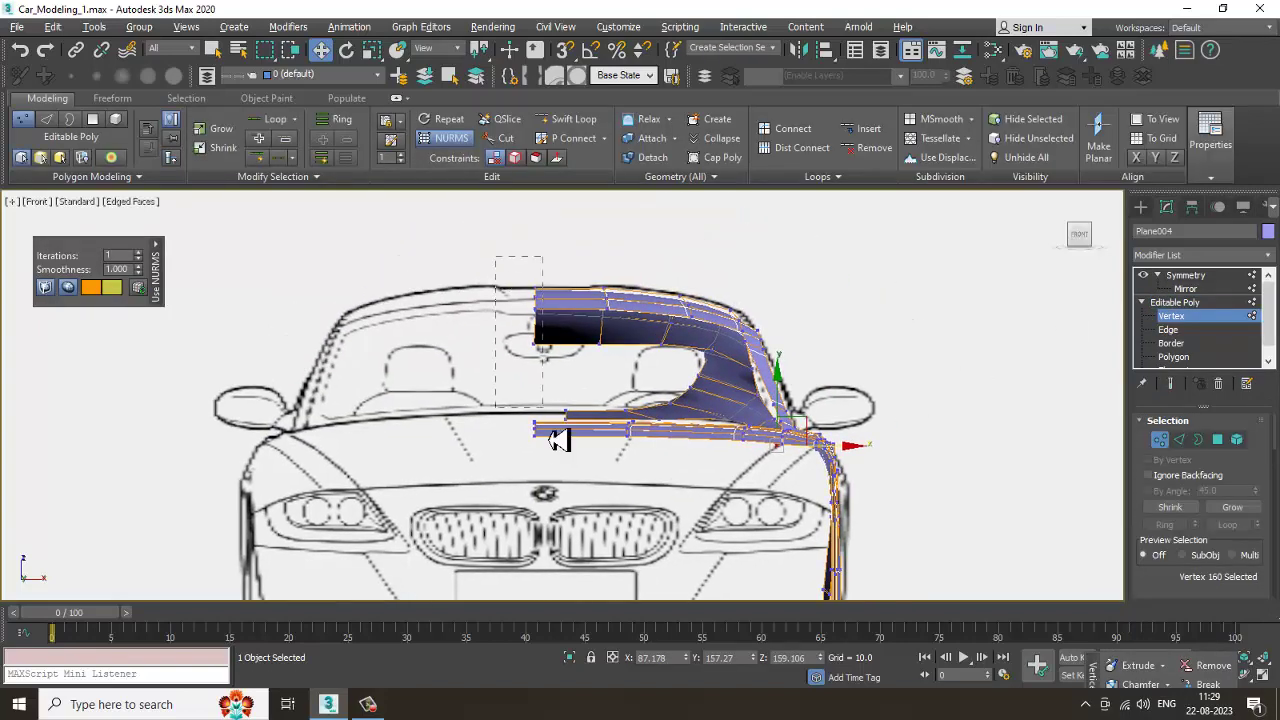
left_click_drag(549, 440, 556, 477)
left_click_drag(608, 377, 620, 375)
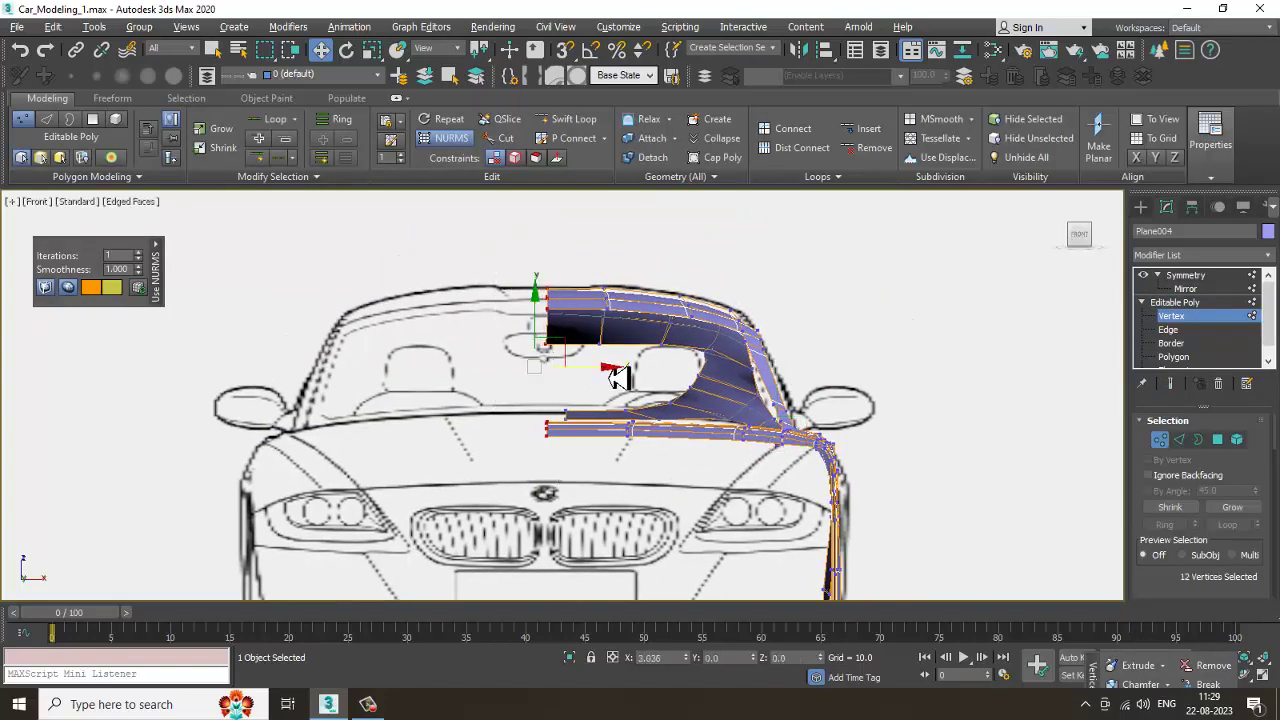
Step: Move the Symmetry modifier's mirror plane about 1 unit along X in the Front view
left_click(1200, 277)
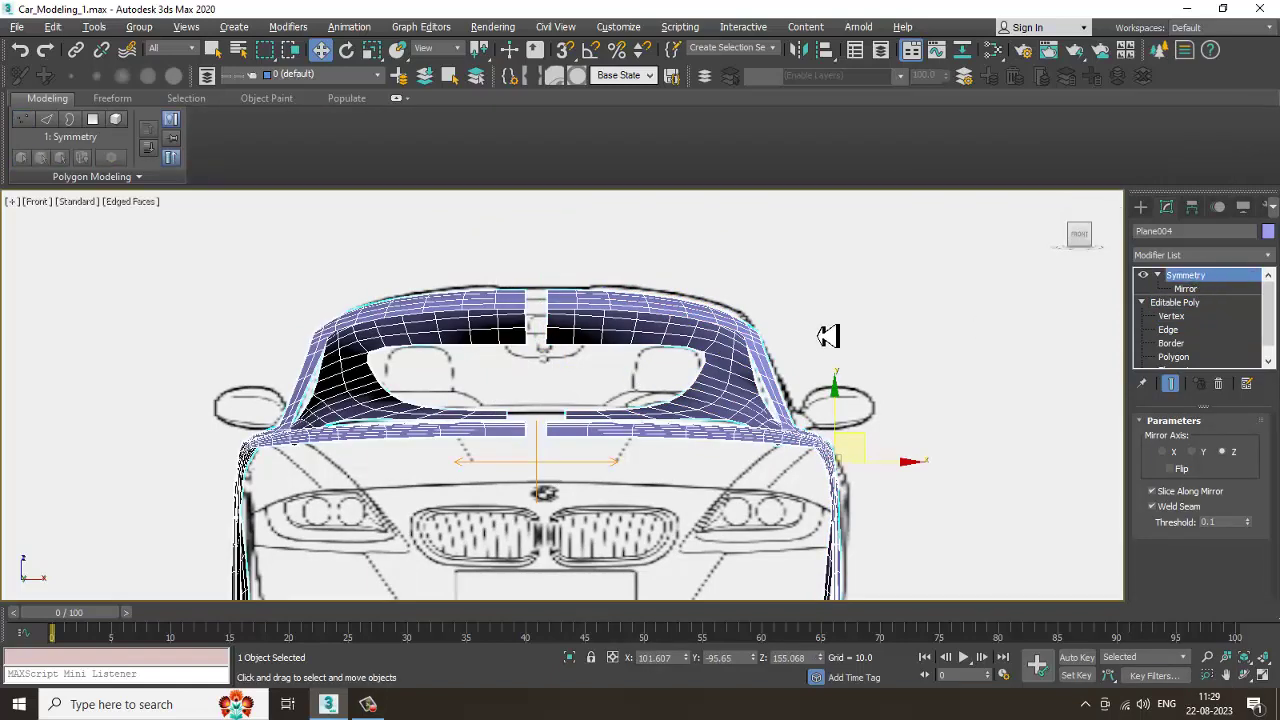
key("1")
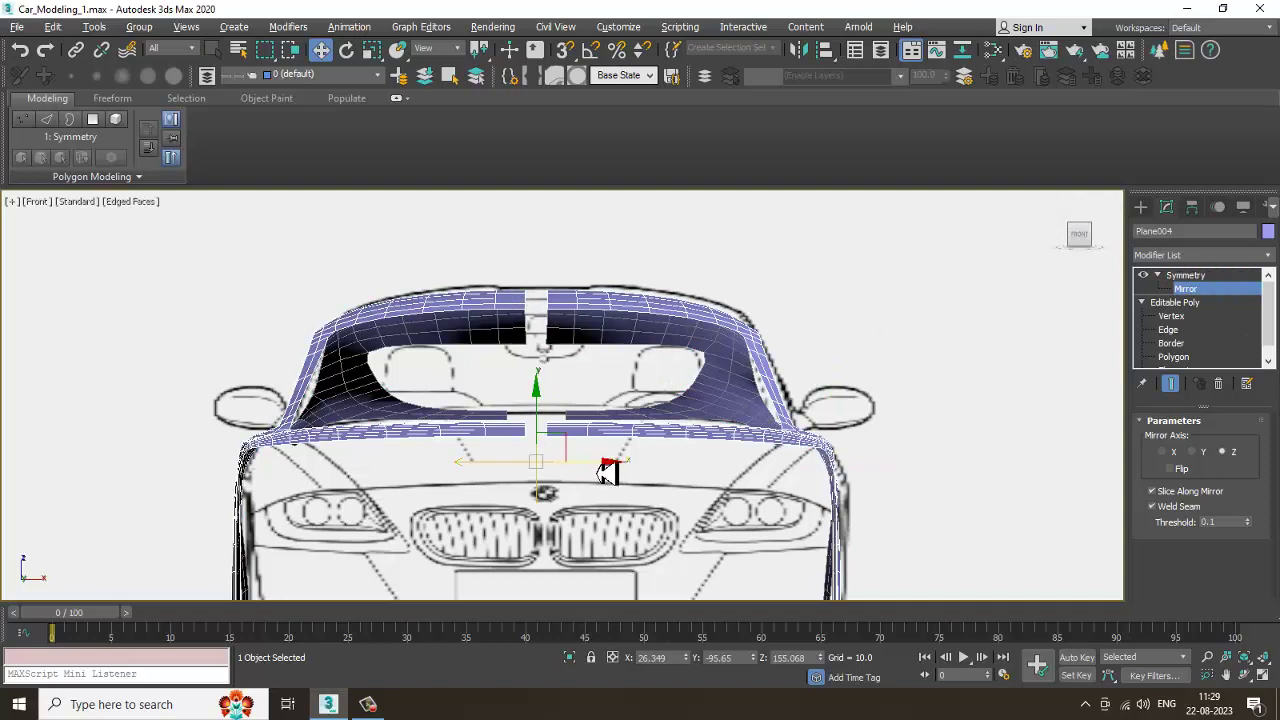
left_click_drag(606, 474, 609, 472)
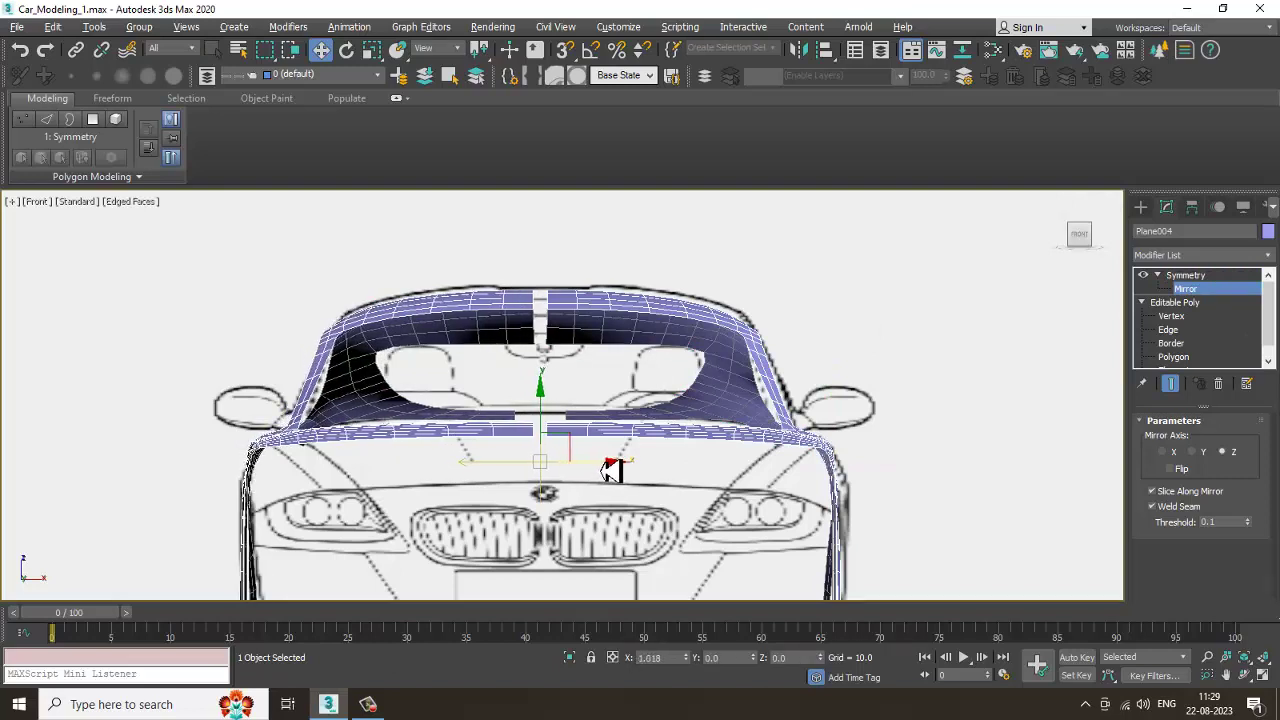
Step: Add the rear strip's inner-end vertices to the centreline selection and shift them all slightly toward the mirrored half with the end result shown
left_click(1166, 316)
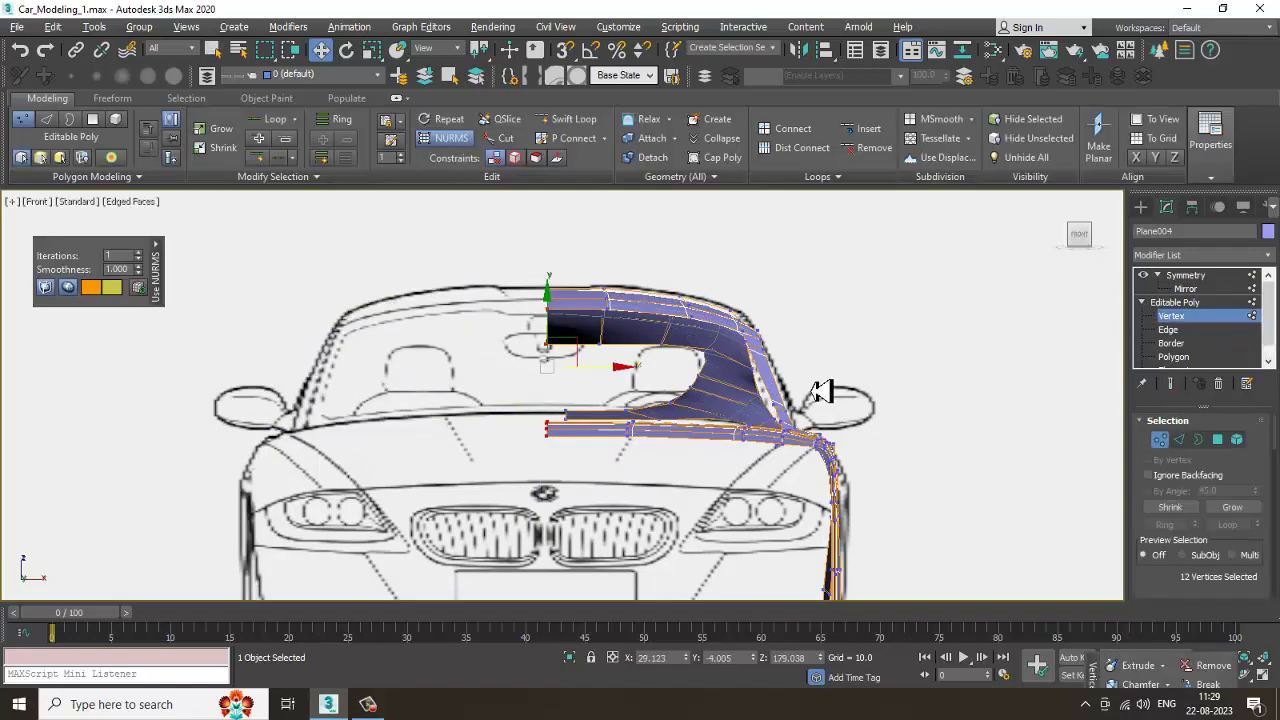
left_click_drag(566, 490, 570, 490)
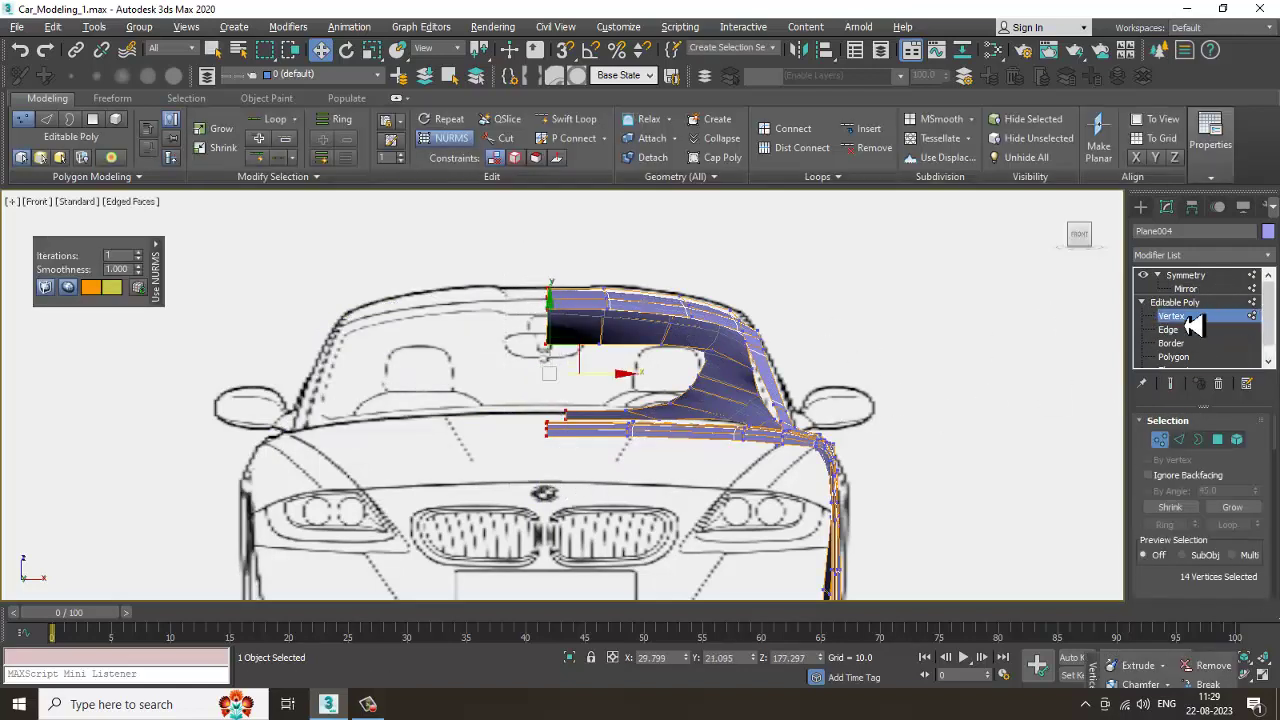
left_click(1171, 384)
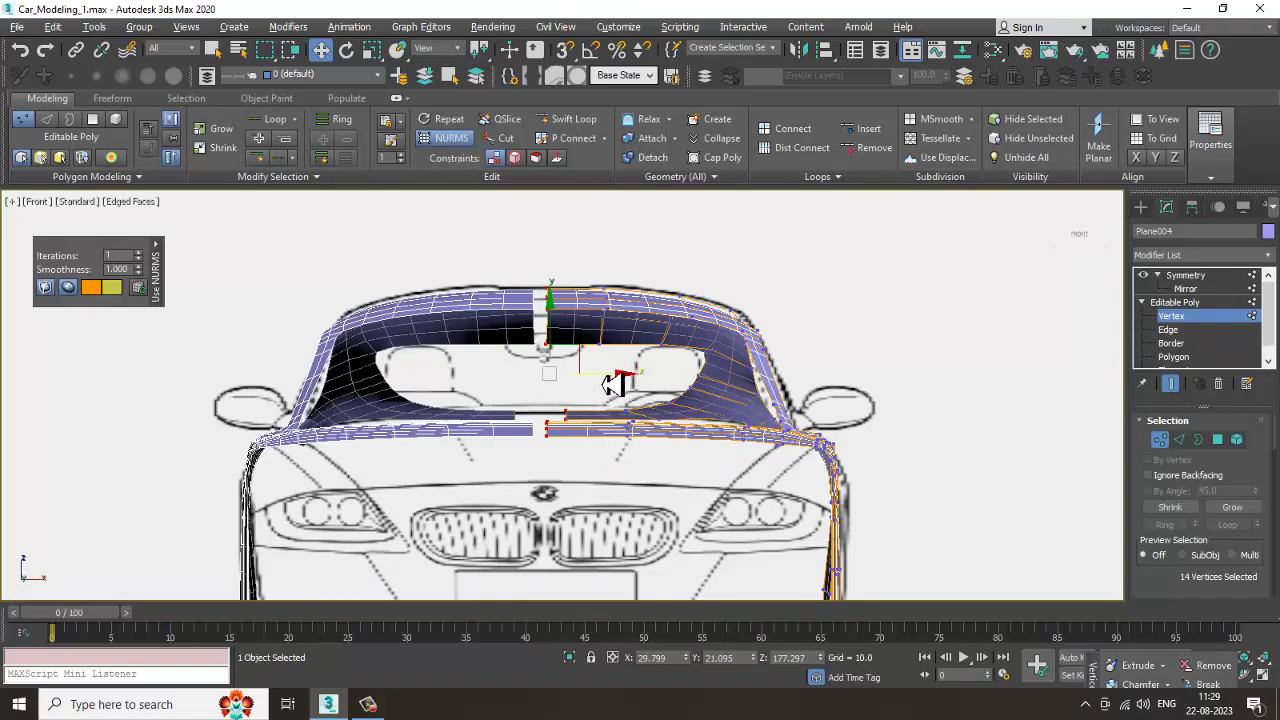
left_click_drag(613, 385, 607, 384)
Step: Turn off NURMS smoothing on the Editable Poly and disable the Symmetry modifier in the Perspective view
key("alt+w")
middle_click_drag(854, 483, 620, 336, "alt")
key("alt+w")
middle_click_drag(620, 336, 555, 427, "alt")
scroll(607, 356, "down", 3)
mouse_move(617, 462)
middle_mouse_down("alt")
mouse_move(511, 466)
mouse_move(703, 457)
mouse_move(697, 526)
mouse_move(546, 457)
mouse_move(612, 452)
middle_mouse_up("alt")
left_click(1188, 302)
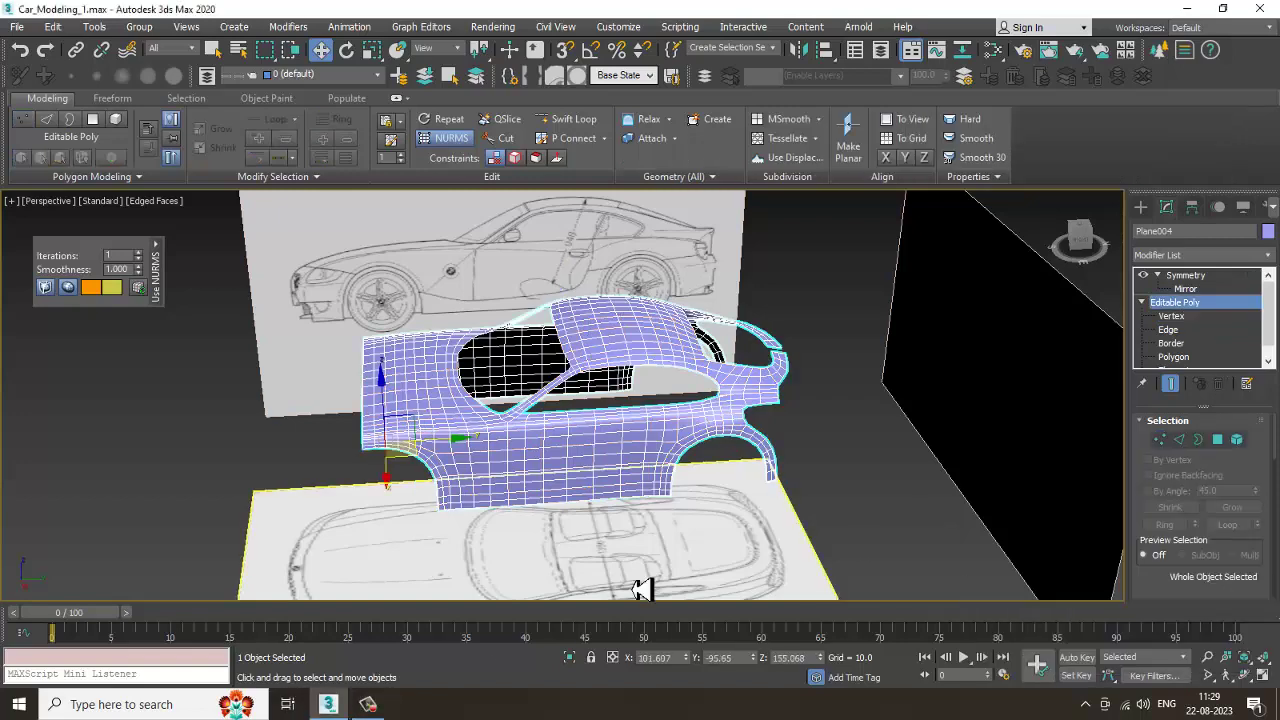
scroll(669, 479, "up", 4)
right_click(663, 431)
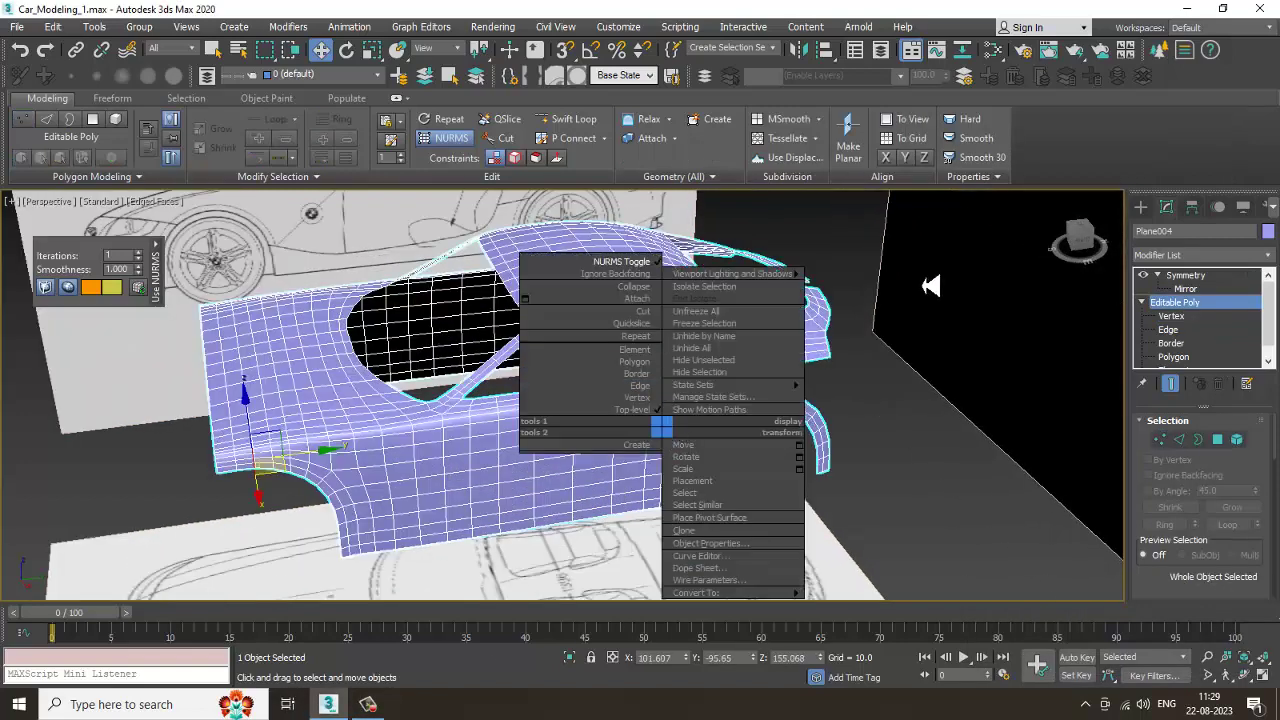
left_click(600, 261)
left_click(1143, 276)
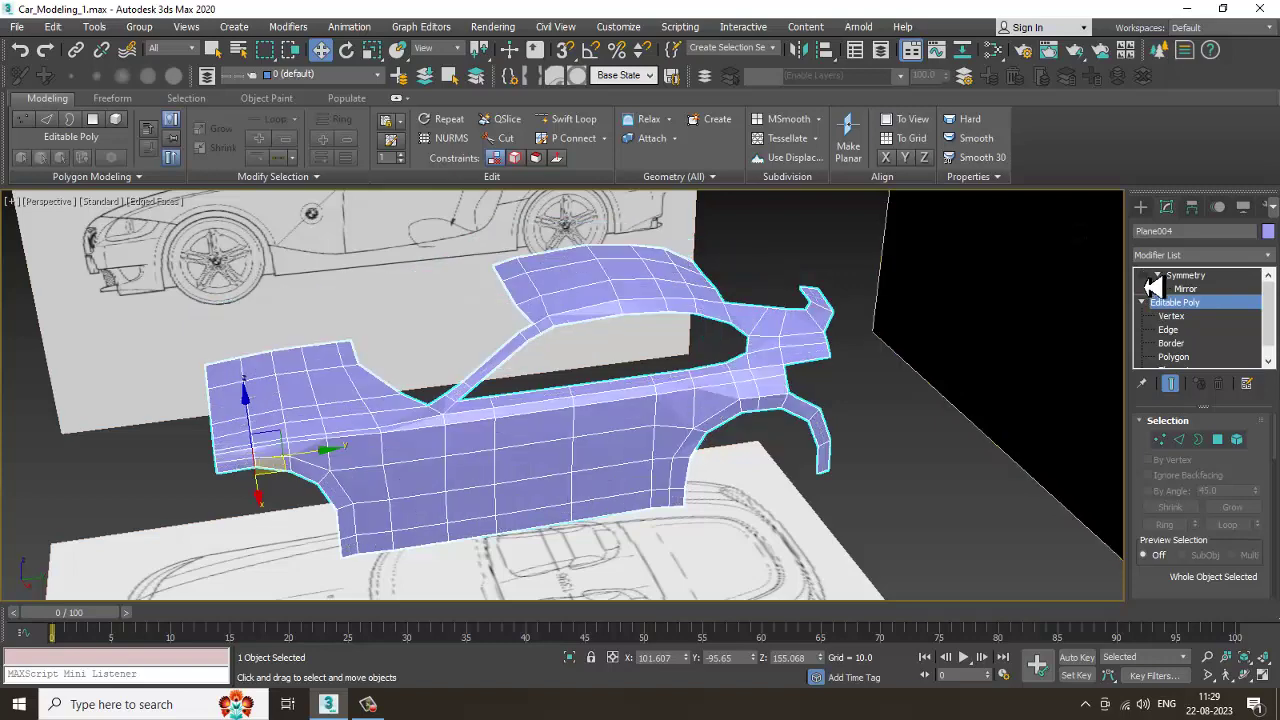
Step: Turn on see-through display in the Right view and delete the Symmetry modifier from the stack
key("alt+w")
middle_click_drag(433, 508, 403, 503)
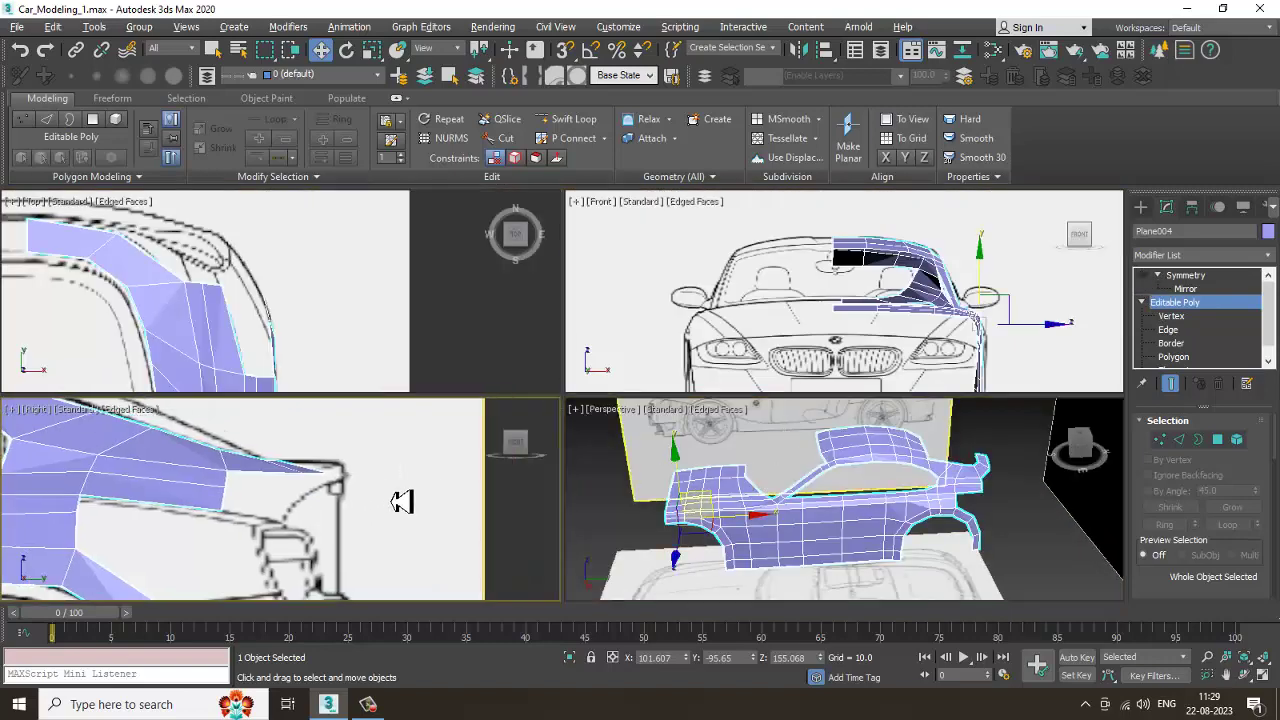
key("alt+w")
key("alt+x")
middle_click_drag(480, 417, 577, 350)
scroll(577, 350, "down", 4)
scroll(578, 355, "up", 3)
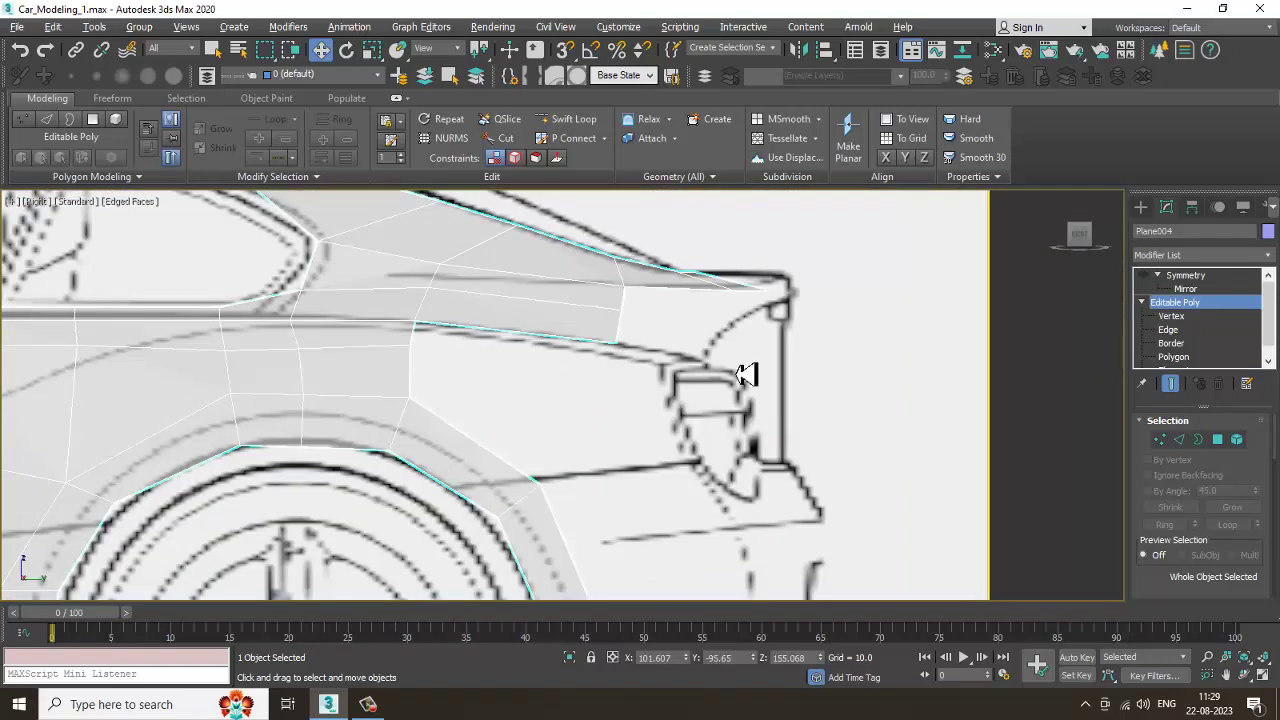
left_click(1168, 330)
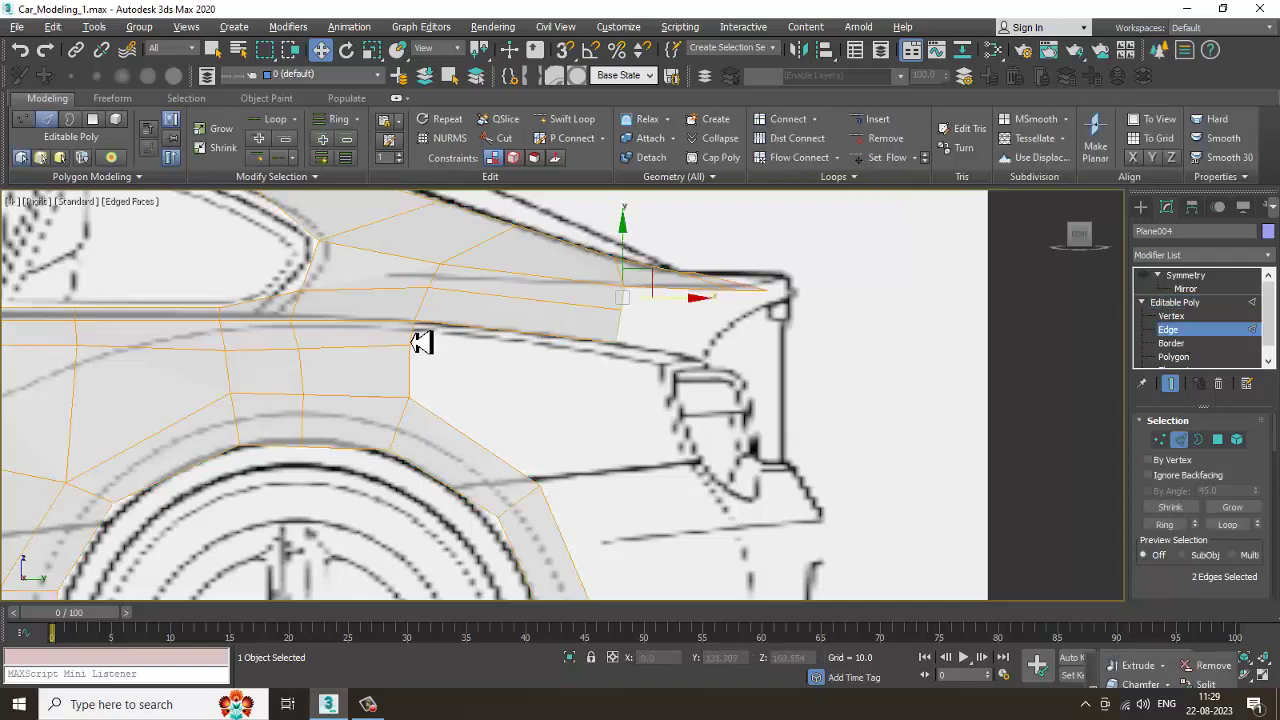
left_click(1192, 278)
left_click(1219, 384)
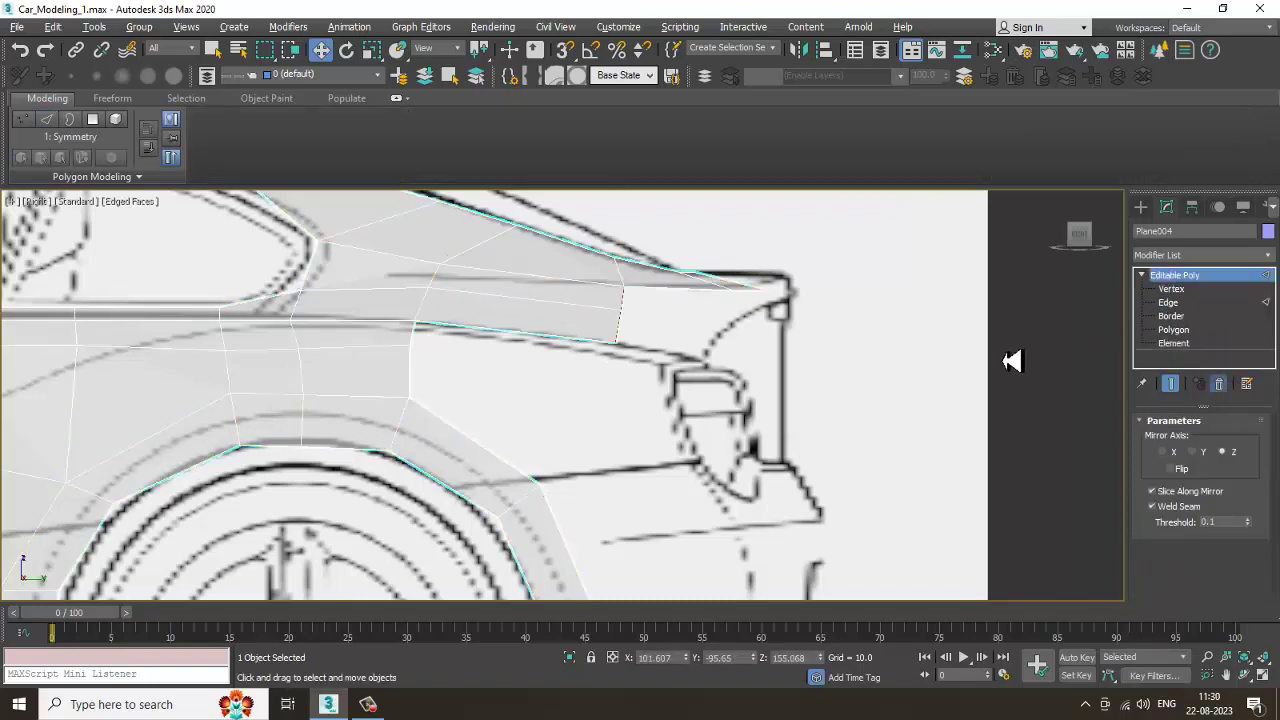
Step: Extend the side panel's two rear edges above the wheel arch back toward the tail light and move them inward in the Top view
left_click(422, 345)
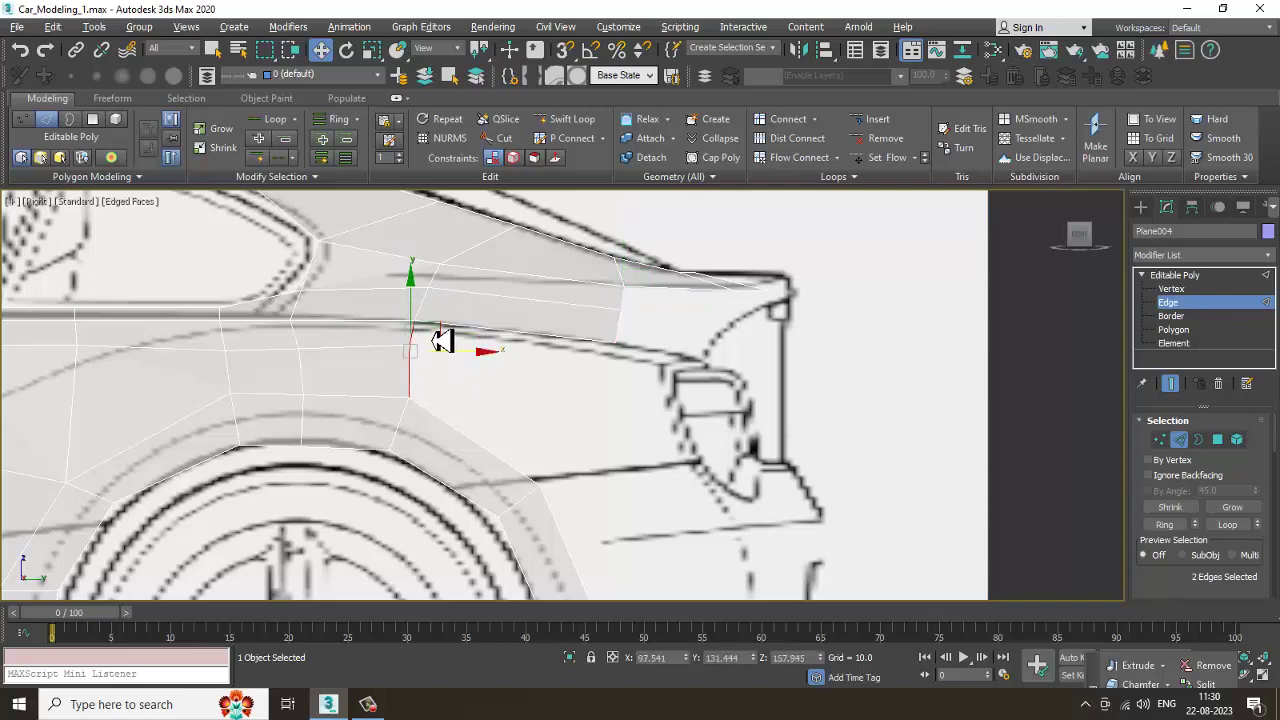
left_click_drag(433, 338, 637, 367, "shift")
key("alt+w")
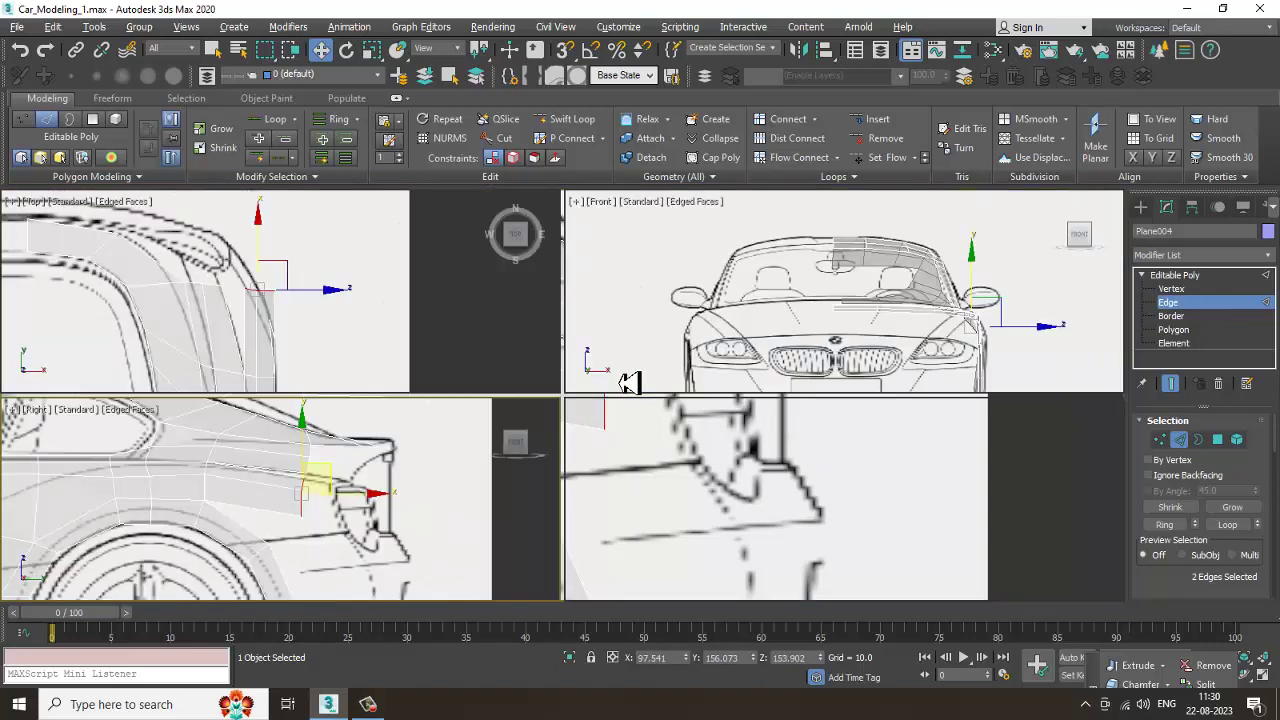
middle_click_drag(292, 279, 262, 254)
key("alt+w")
scroll(492, 313, "up", 2)
left_click_drag(474, 340, 409, 333)
middle_click_drag(570, 382, 574, 304)
key("alt+w")
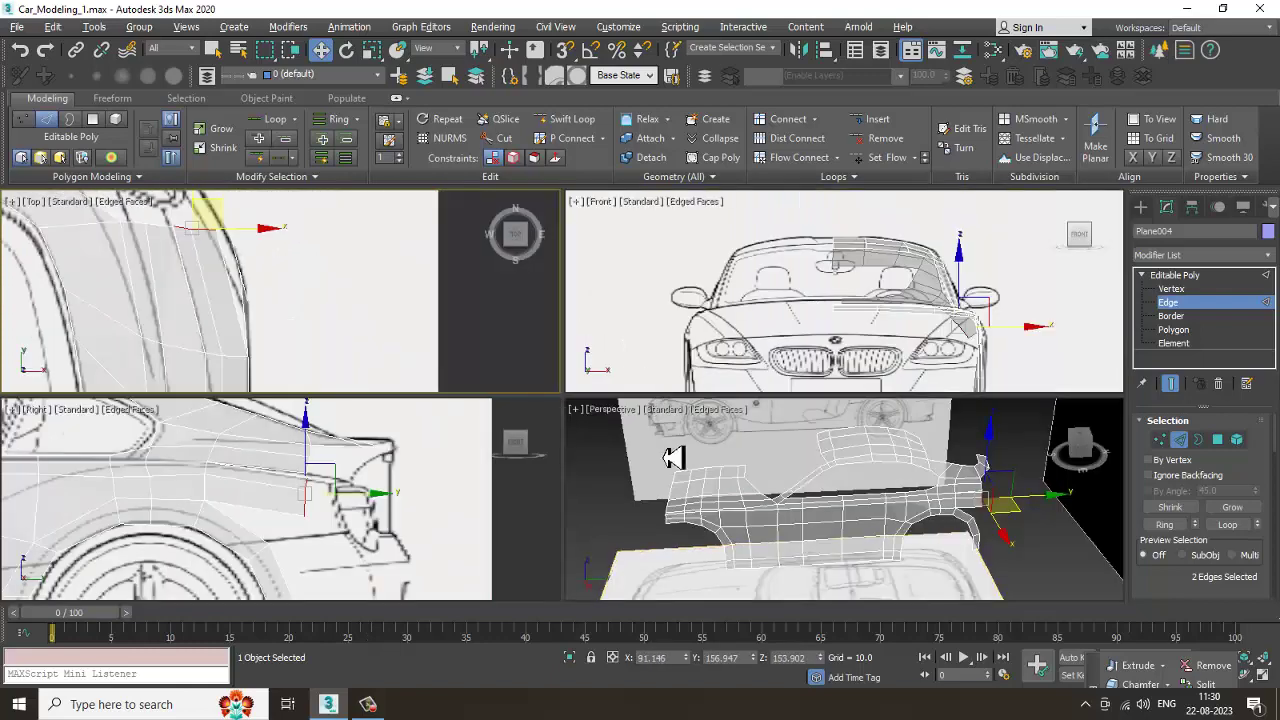
Step: Target-weld the new extension's lower corner vertex to the outer vertex of the rear wheel arch in the Right view
middle_click_drag(857, 342, 872, 335)
middle_click_drag(351, 507, 380, 426)
key("alt+w")
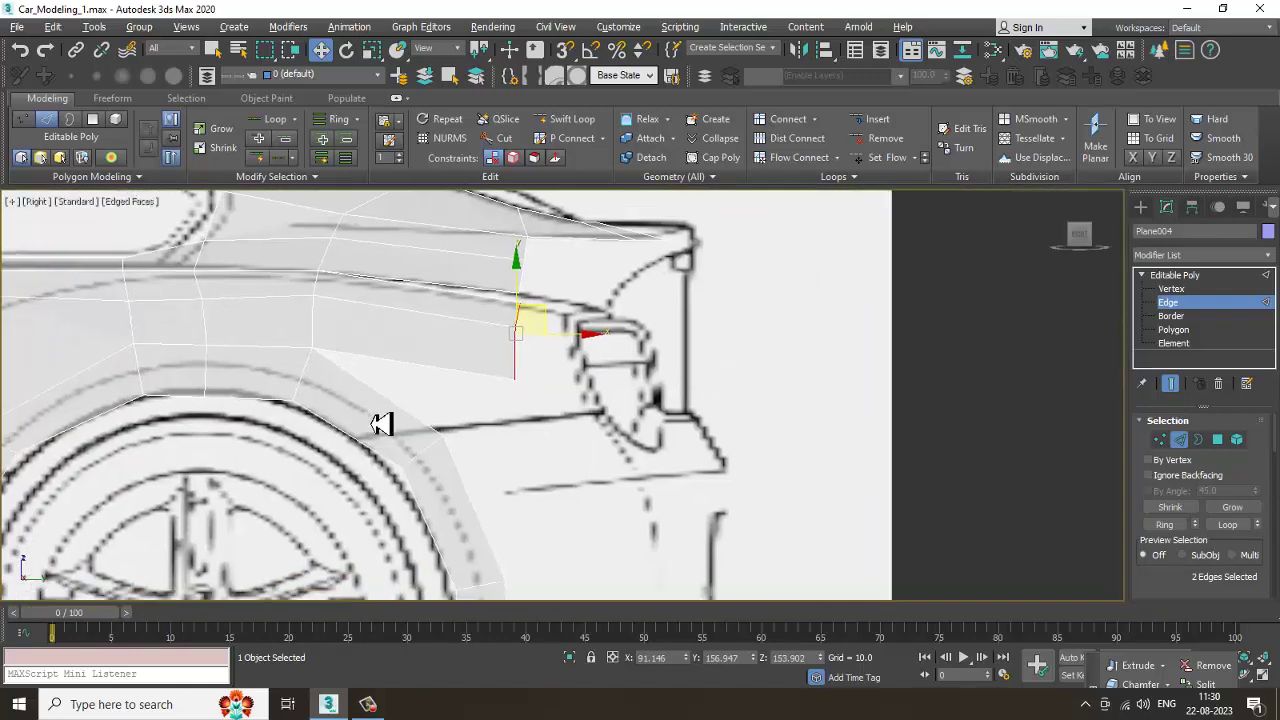
scroll(381, 425, "up", 2)
key("1")
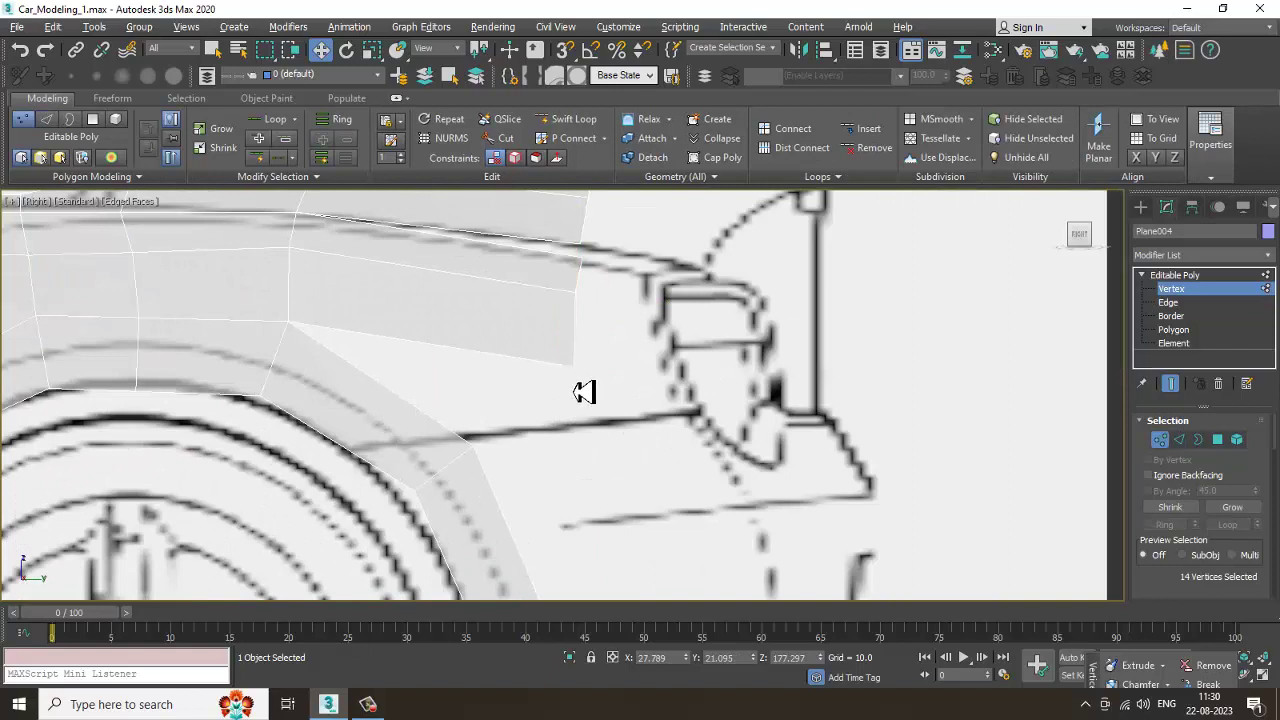
key("1")
key("1")
left_click_drag(646, 389, 558, 347)
scroll(608, 374, "down", 1)
scroll(654, 408, "down", 5)
middle_click_drag(608, 374, 761, 403)
scroll(654, 409, "up", 2)
scroll(660, 380, "up", 6)
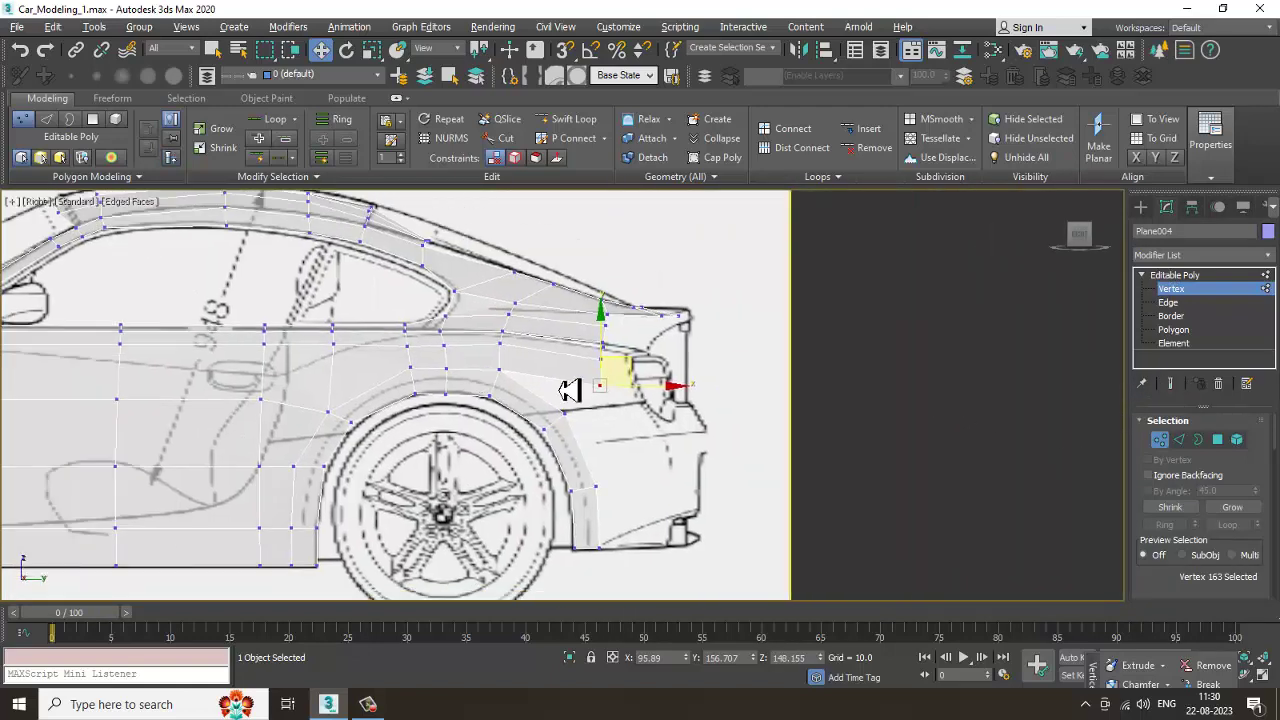
right_click(545, 389)
left_click(521, 477)
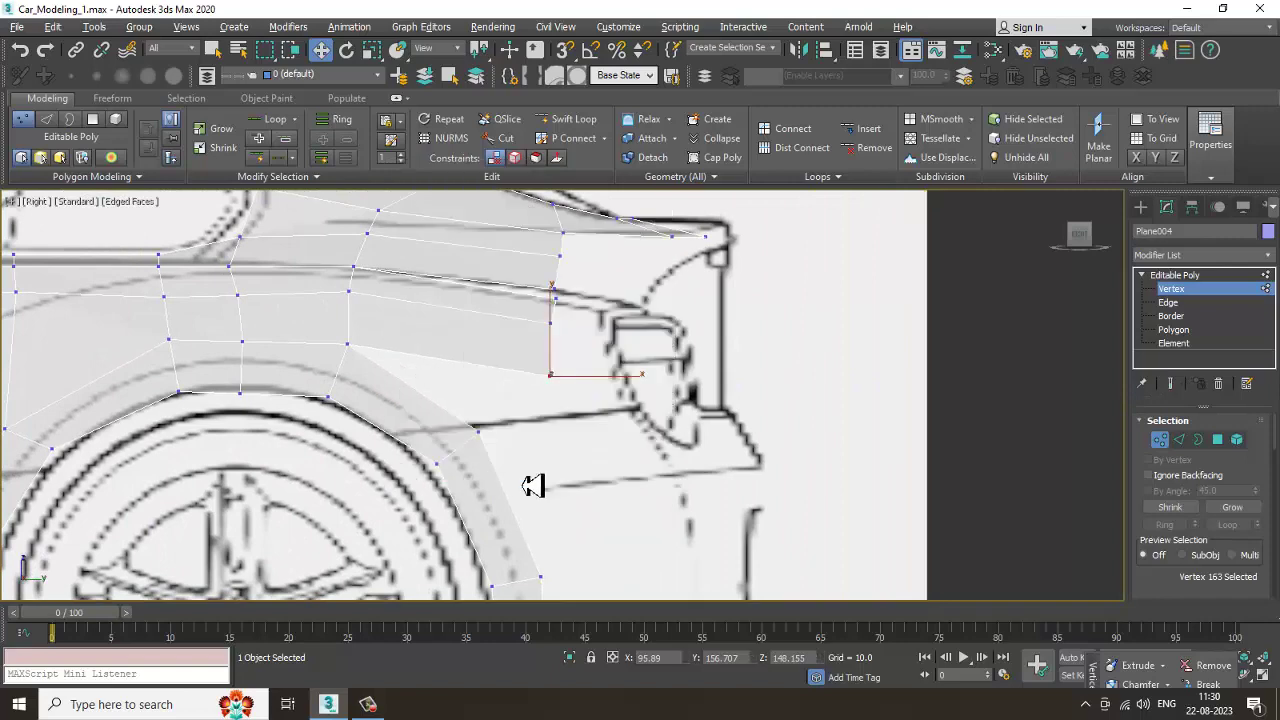
left_click(480, 434)
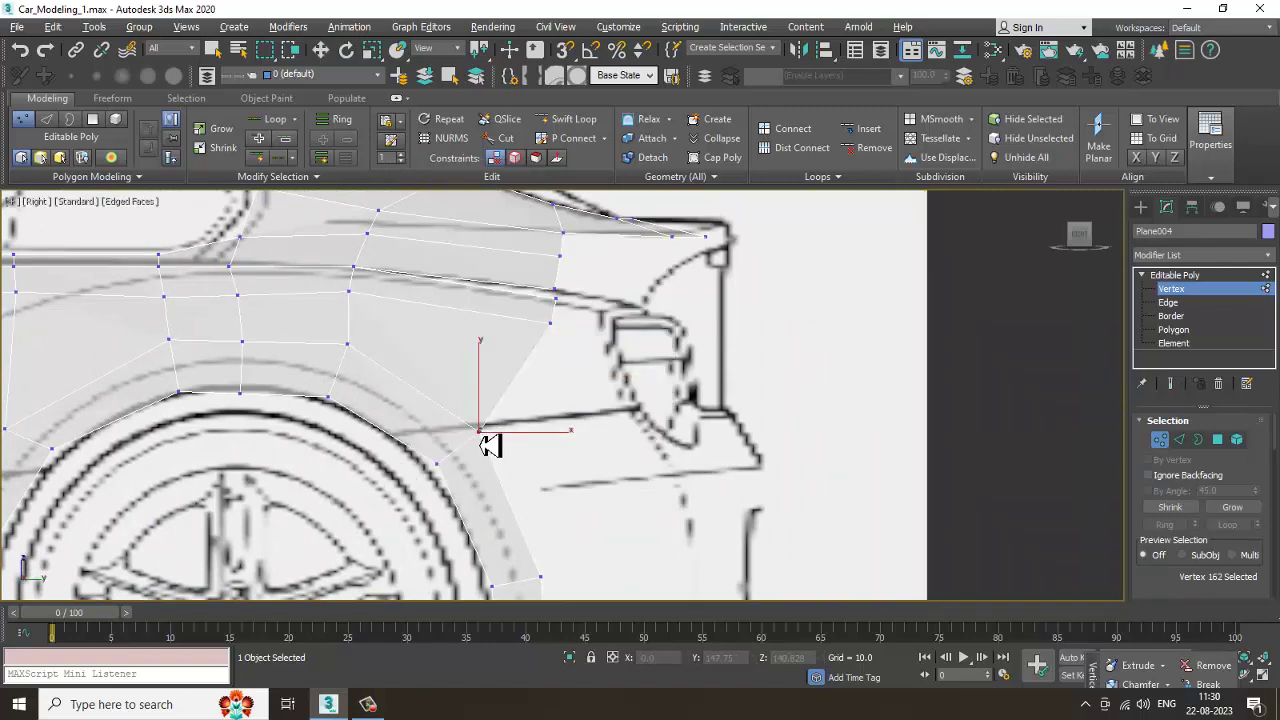
Step: Move the side panel's lower rear corner vertex, just ahead of the tail light, down and slightly forward in the Right view
key("w")
key("alt+w")
middle_click_drag(319, 306, 276, 308)
key("alt+w")
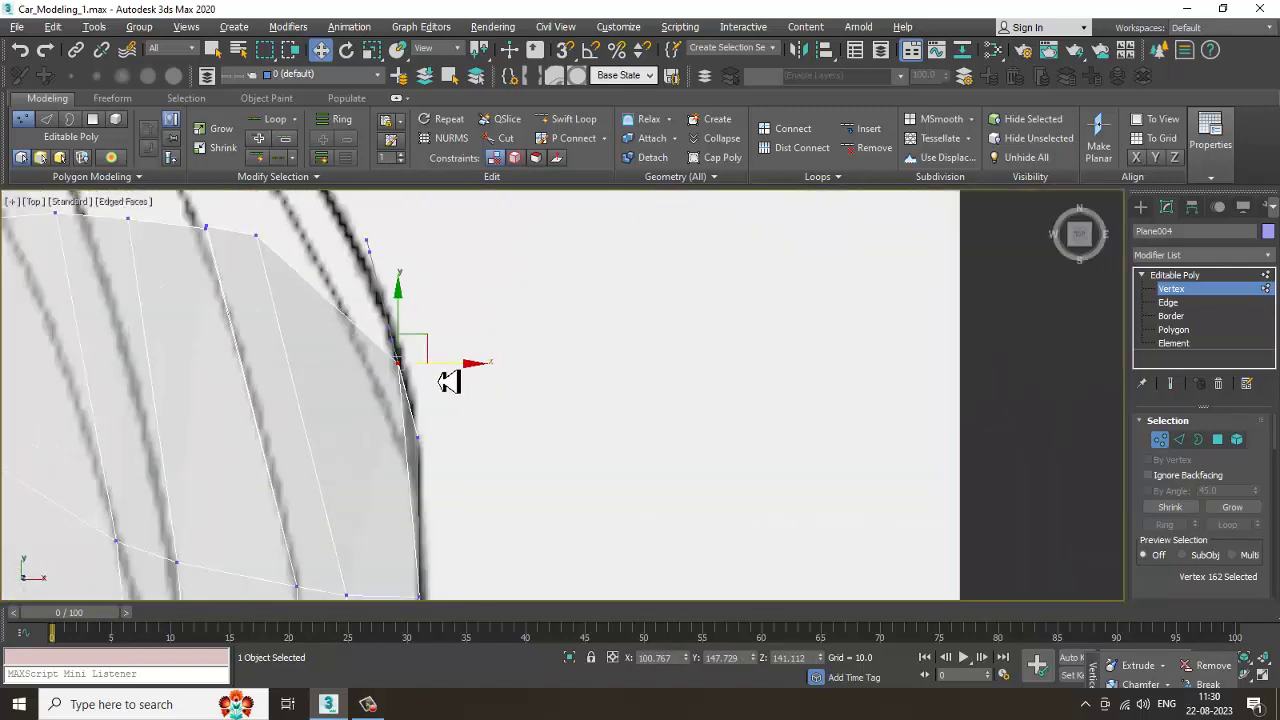
key("alt+w")
middle_click_drag(380, 519, 364, 519)
key("alt+w")
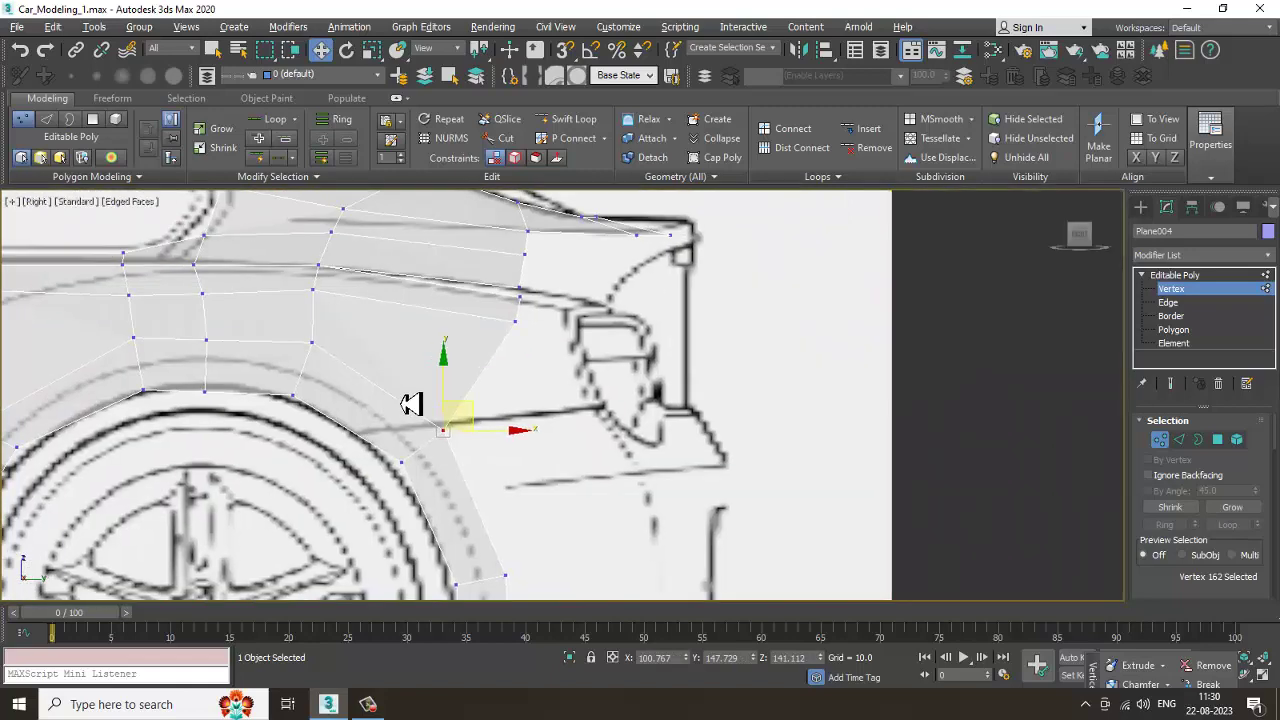
middle_click_drag(510, 370, 511, 378)
left_click(515, 328)
left_click_drag(519, 290, 522, 307)
left_click_drag(577, 358, 571, 361)
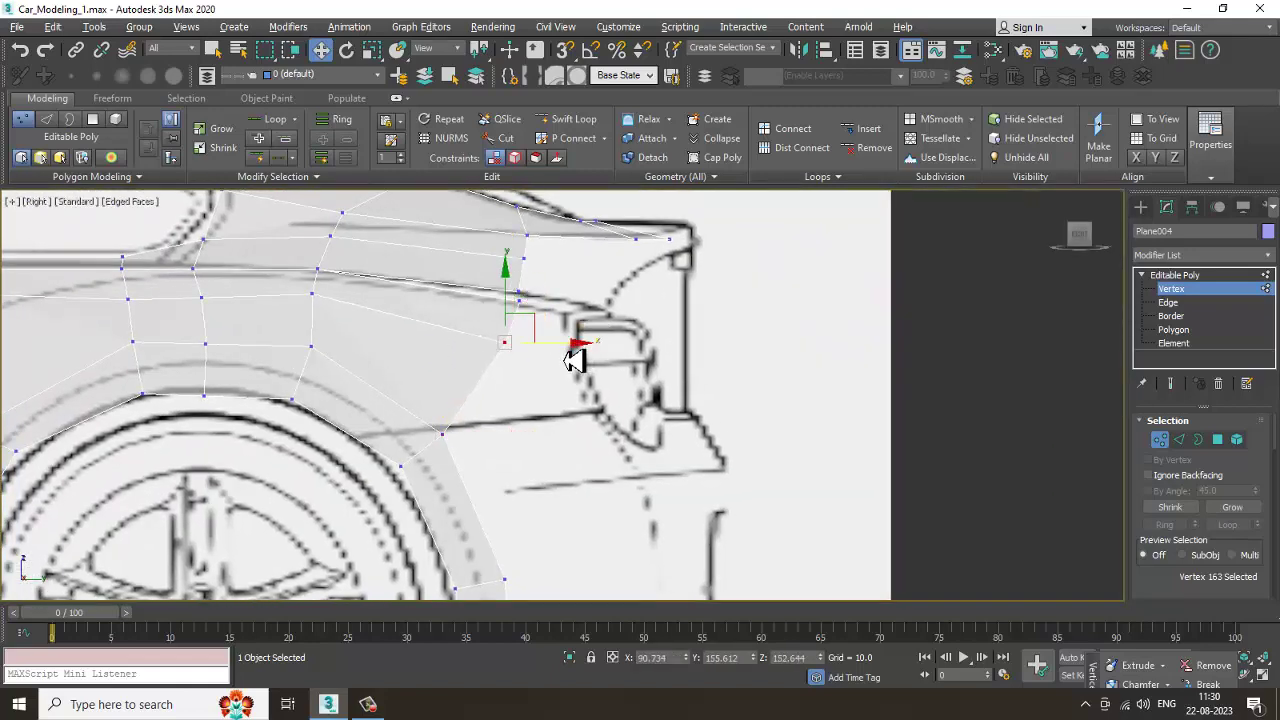
Step: Weld the overlapping vertices on the side panel's rear edge just below the shoulder line
scroll(563, 322, "up", 2)
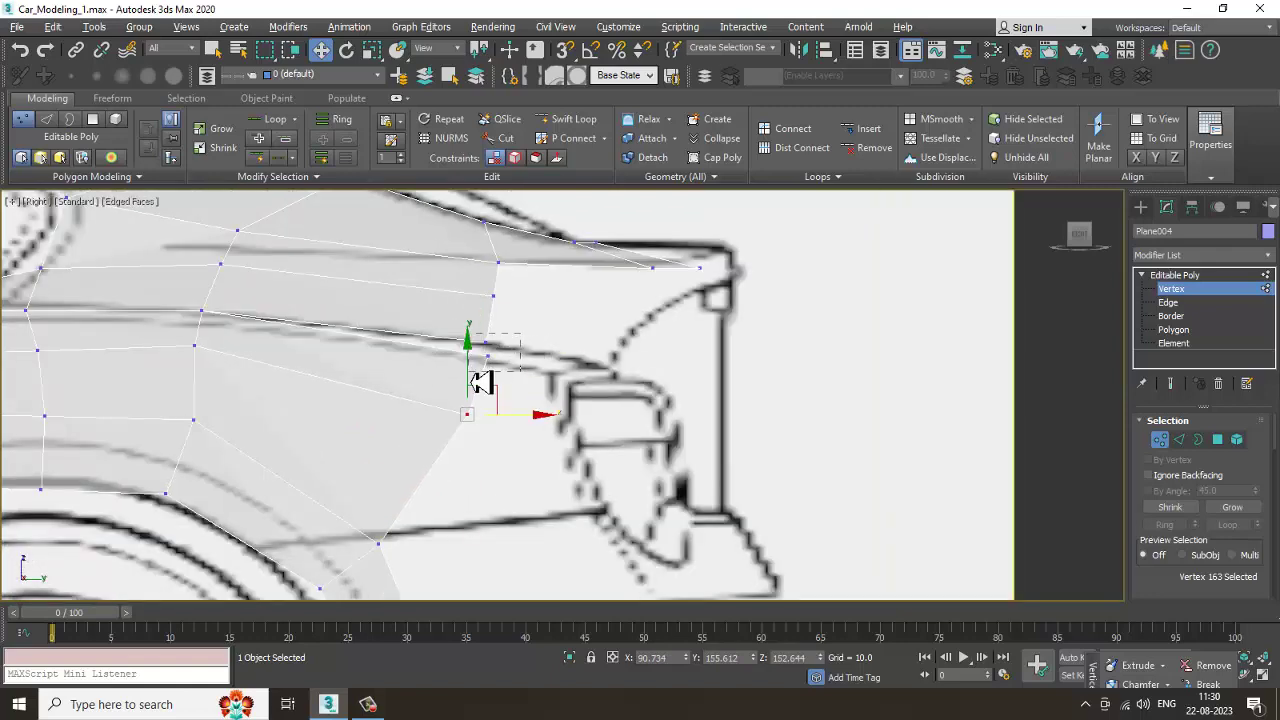
left_click_drag(470, 371, 469, 372)
right_click(479, 353)
left_click(461, 442)
scroll(502, 411, "down", 2)
middle_click_drag(538, 360, 558, 278)
scroll(507, 320, "down", 2)
scroll(489, 334, "up", 2)
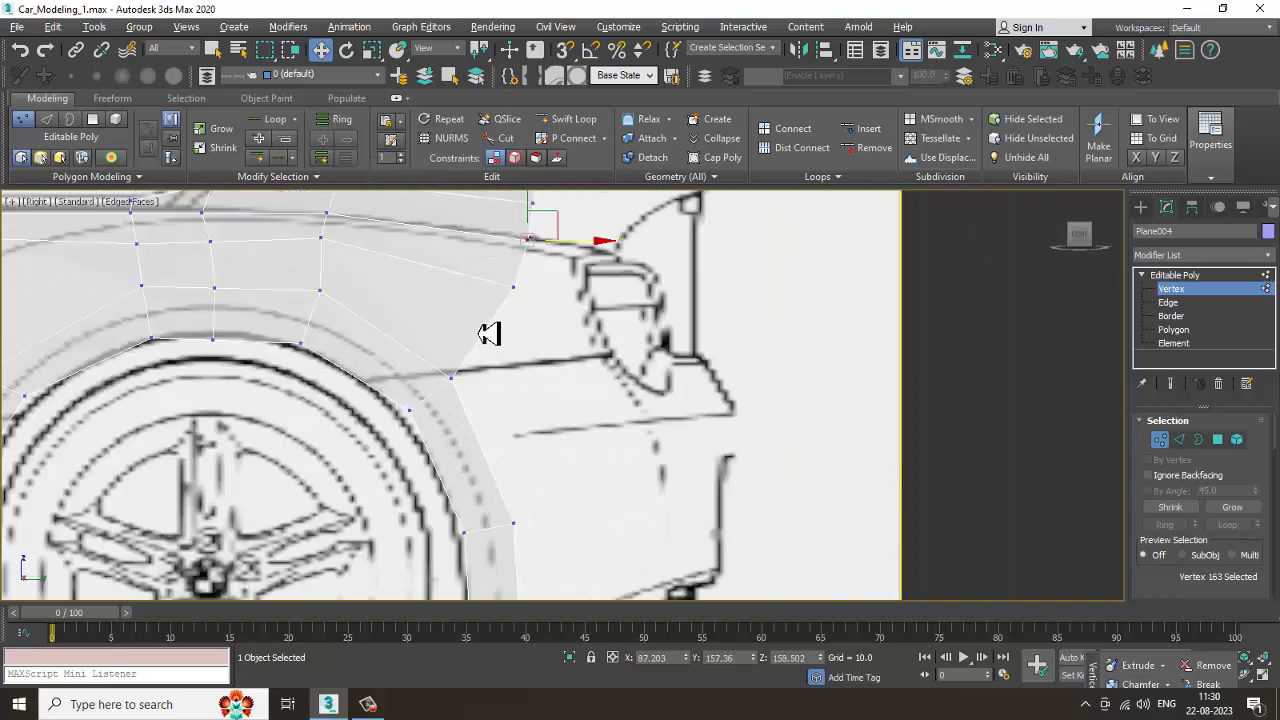
Step: Extend the side panel's rear edge above the wheel arch downward as a new polygon and set its outer vertex farther back
middle_click_drag(489, 334, 487, 344)
key("2")
left_click(481, 358)
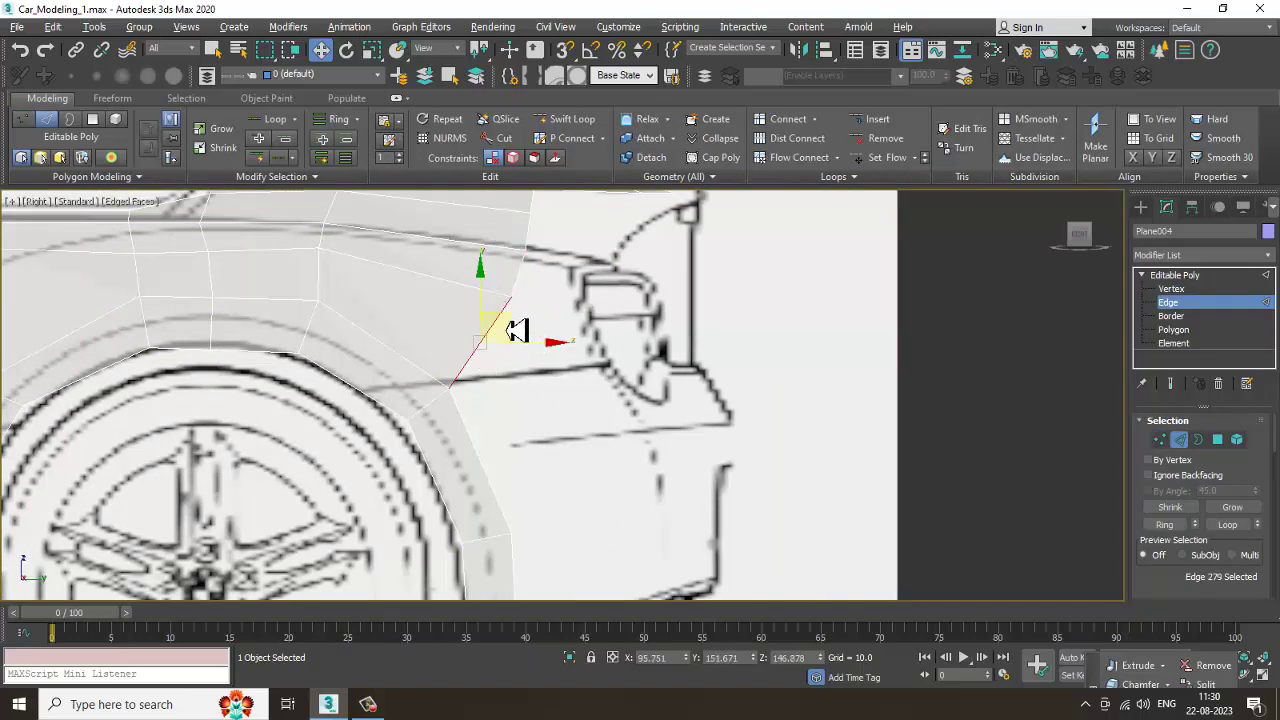
left_click_drag(517, 330, 581, 475, "shift")
key("1")
left_click(575, 447)
left_click_drag(577, 411, 648, 456)
left_click_drag(643, 513, 652, 512)
middle_click_drag(557, 560, 553, 508)
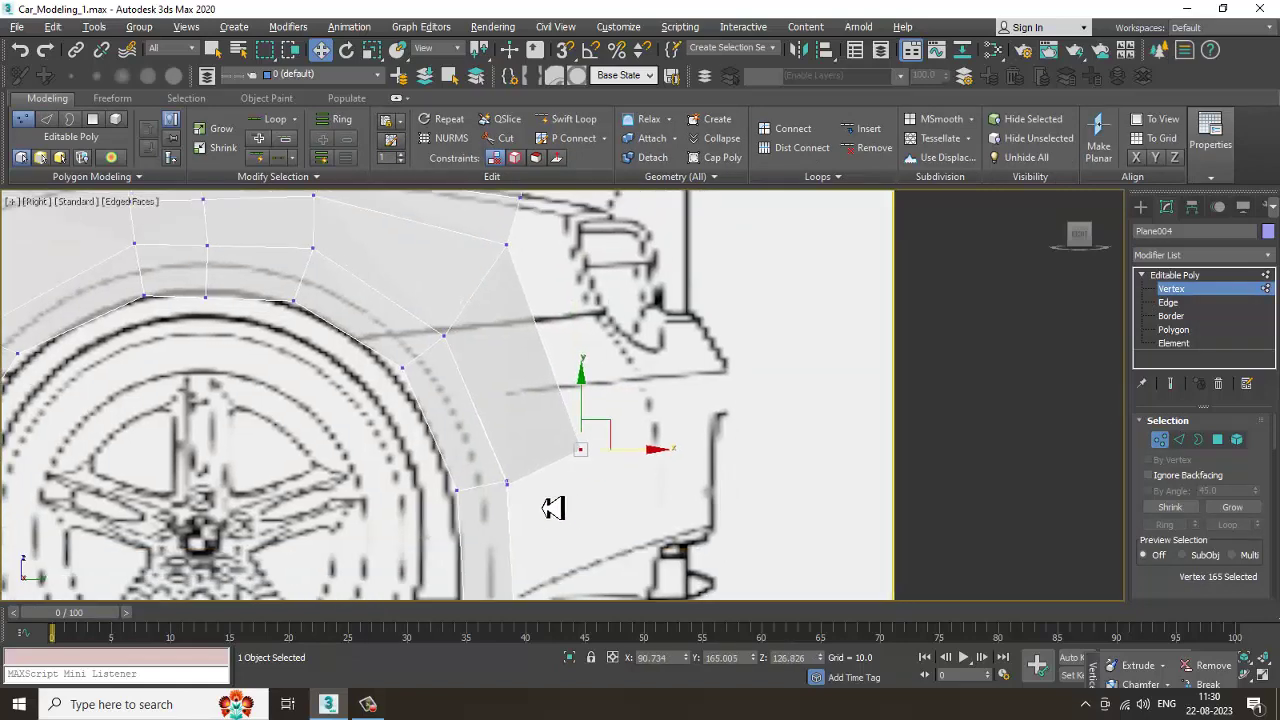
Step: Weld the new polygon's inner lower vertex to the adjacent vertex on the outer wheel arch strip
left_click_drag(527, 500, 489, 472)
right_click(500, 476)
left_click(459, 563)
scroll(514, 495, "down", 3)
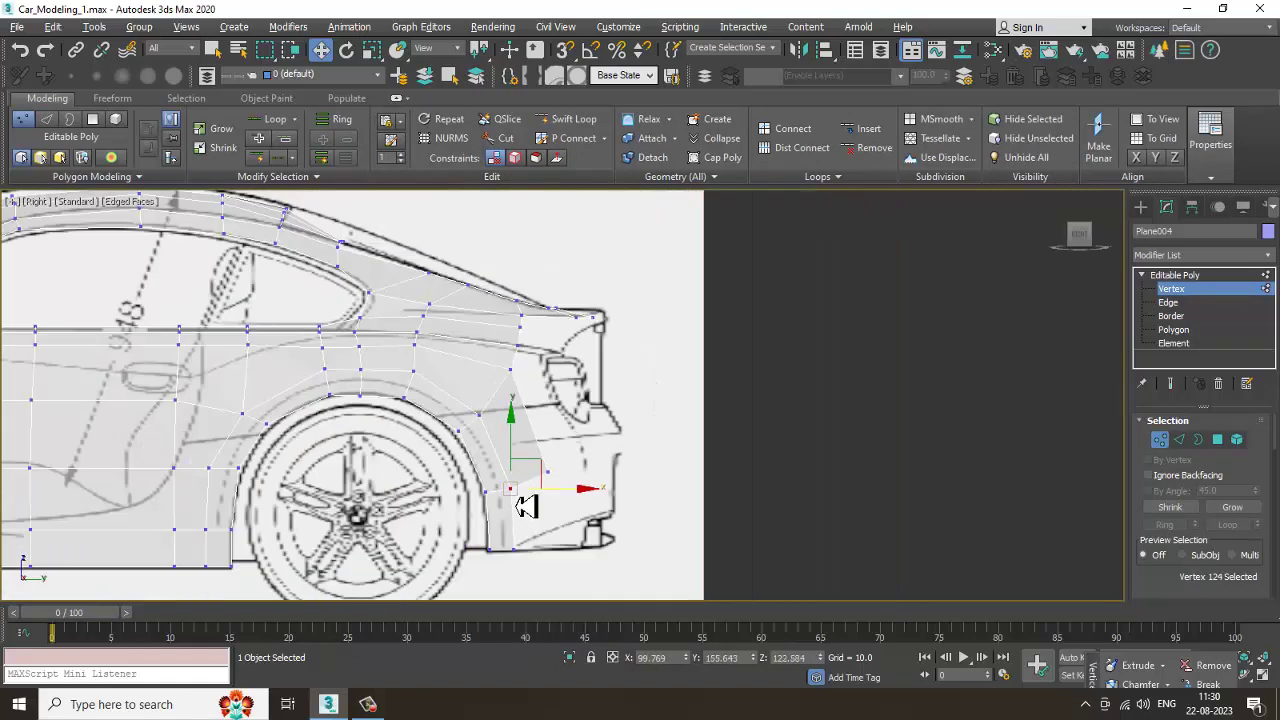
Step: In the Top view, move the welded vertex about 1.35 units inward and the polygon's outer rear vertex outward onto the body outline
middle_click_drag(520, 506, 523, 492)
key("alt+w")
middle_click(262, 277)
key("alt+w")
scroll(272, 277, "down", 2)
middle_click_drag(335, 270, 440, 415)
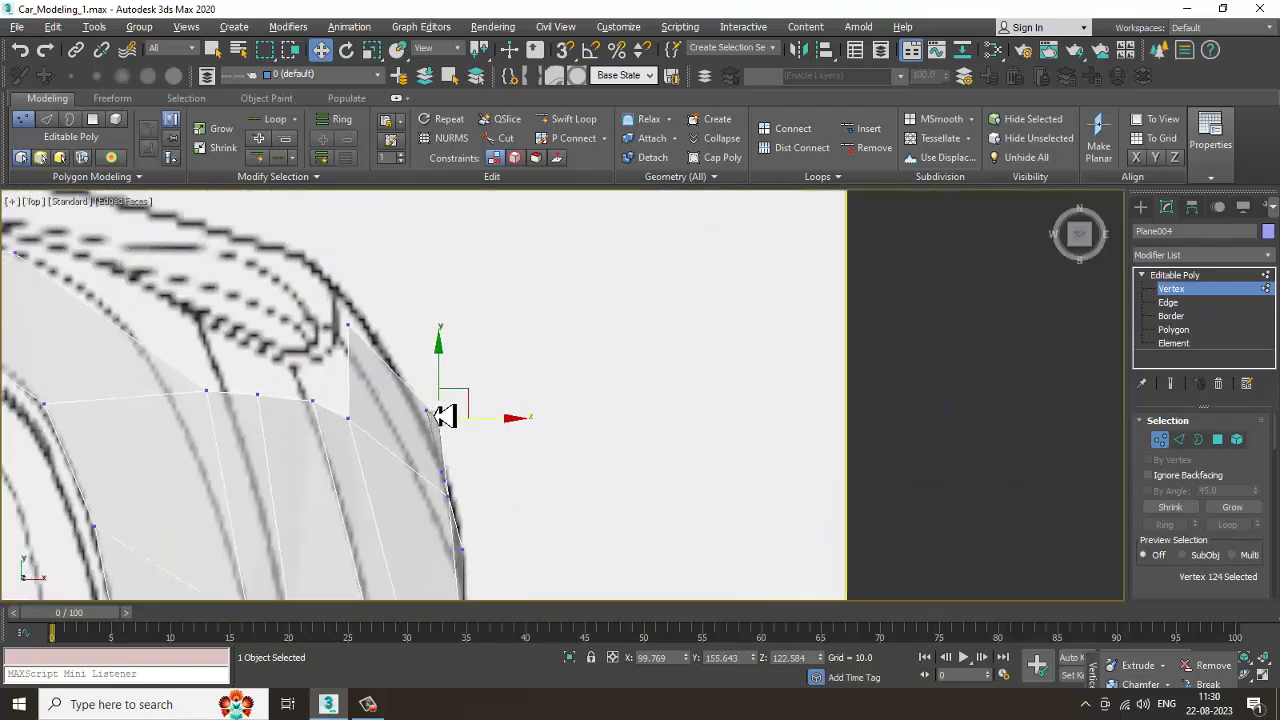
left_click_drag(511, 432, 498, 432)
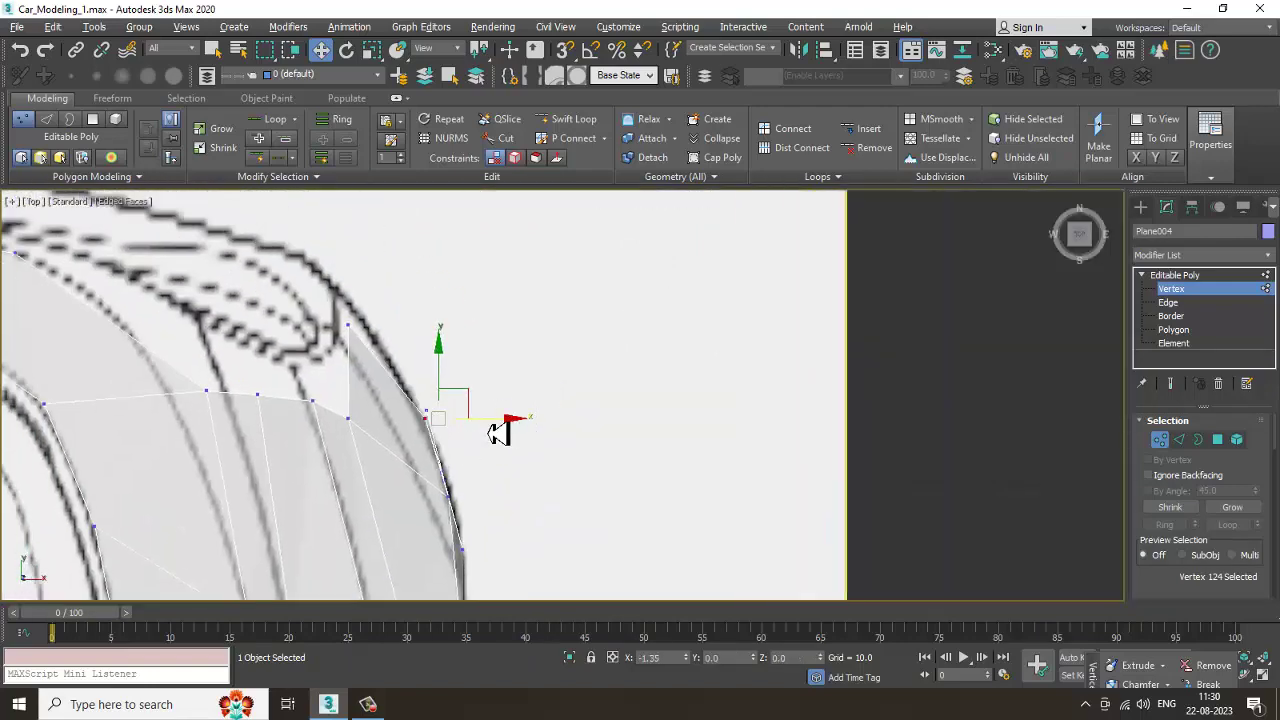
middle_click_drag(413, 347, 448, 375)
left_click_drag(361, 324, 419, 388)
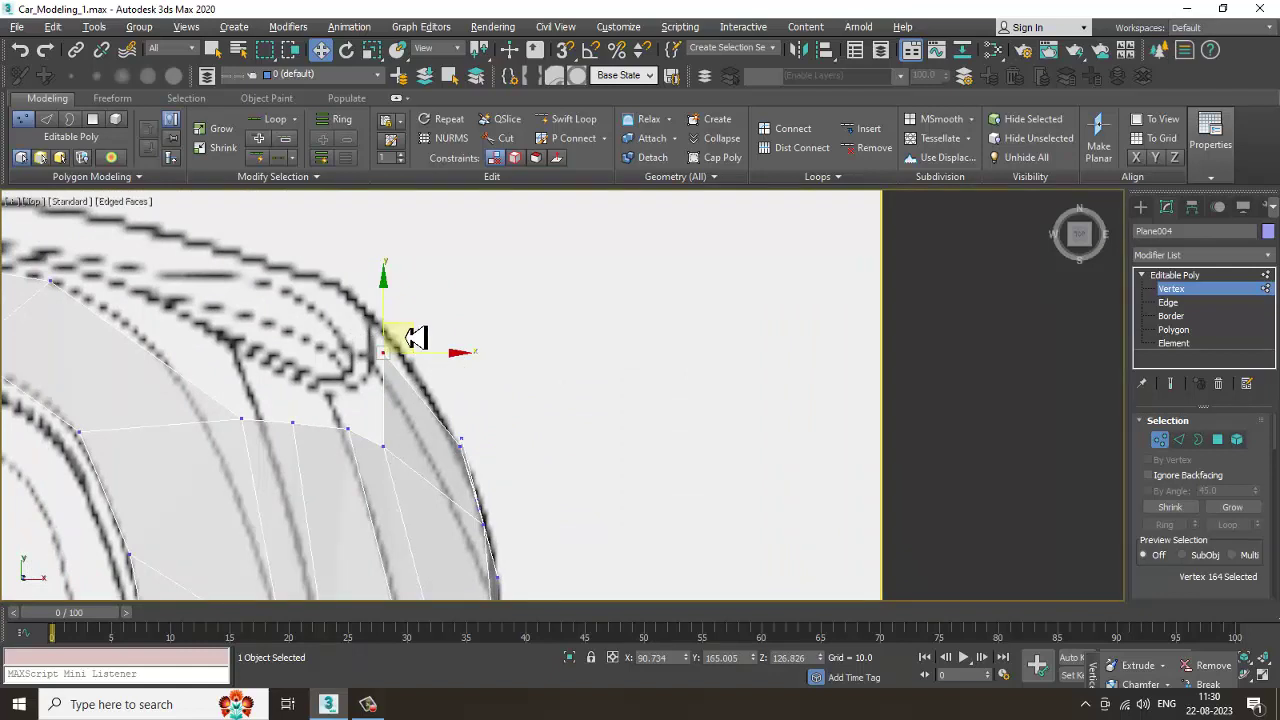
left_click_drag(411, 334, 436, 339)
Step: Move the rear wheel arch vertex about 3.1 units back and 0.7 units inward along the body outline in the Top view
scroll(462, 366, "down", 3)
middle_click_drag(489, 484, 494, 320)
scroll(495, 306, "up", 3)
left_click_drag(455, 361, 453, 363)
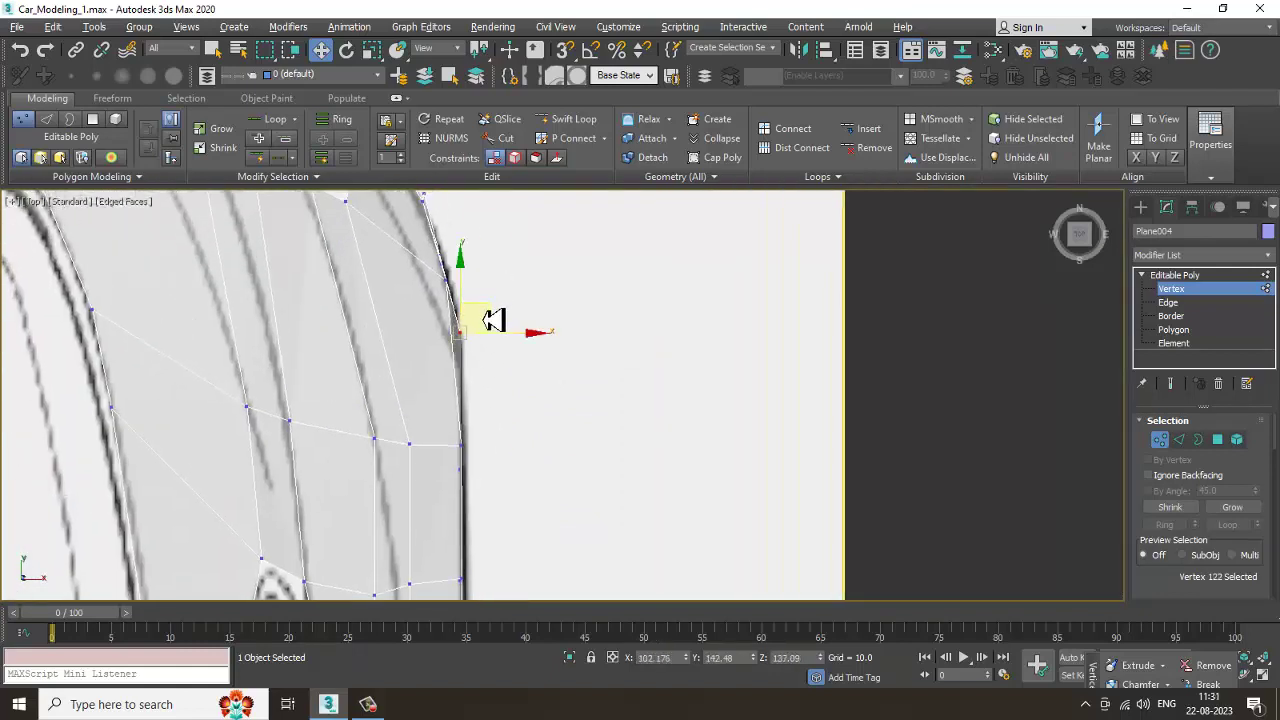
left_click_drag(495, 319, 489, 291)
Step: Turn on NURMS smoothing and inspect the smoothed rear body in the Perspective view
key("alt+w")
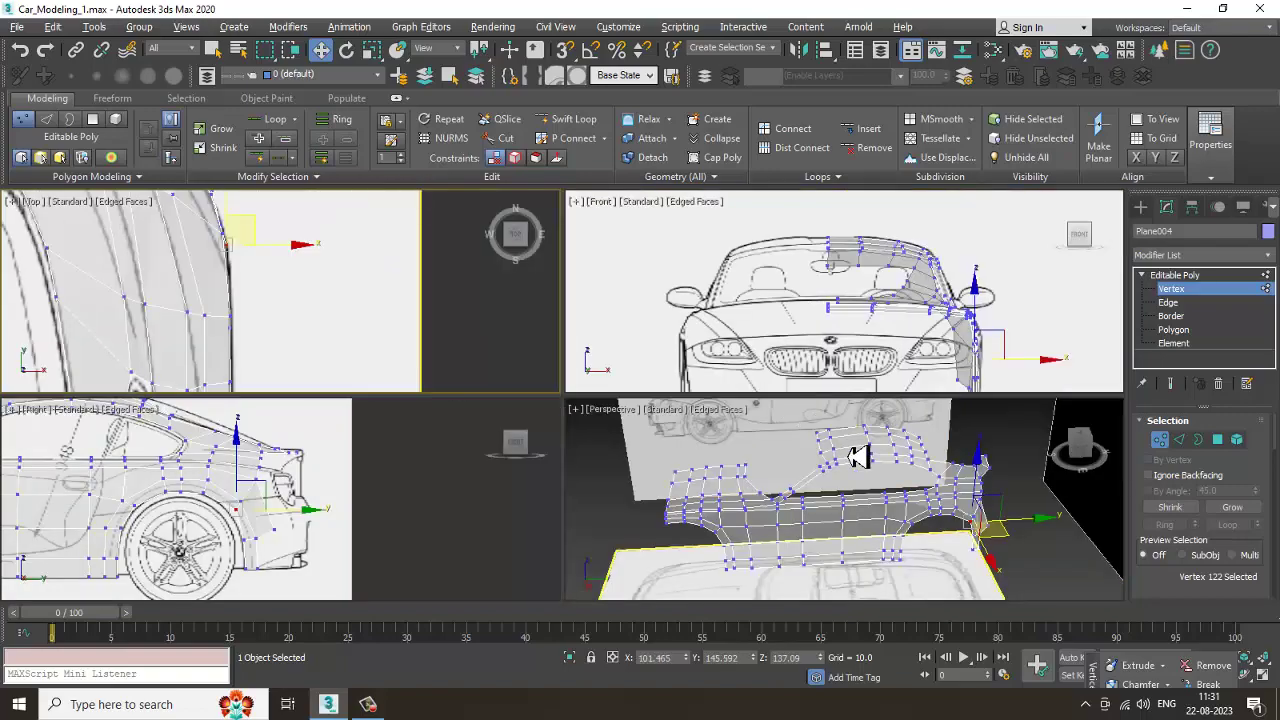
middle_click(855, 455)
key("alt+w")
scroll(841, 457, "down", 3)
key("alt+x")
middle_click_drag(816, 427, 679, 408, "alt")
scroll(733, 422, "up", 3)
right_click(679, 408)
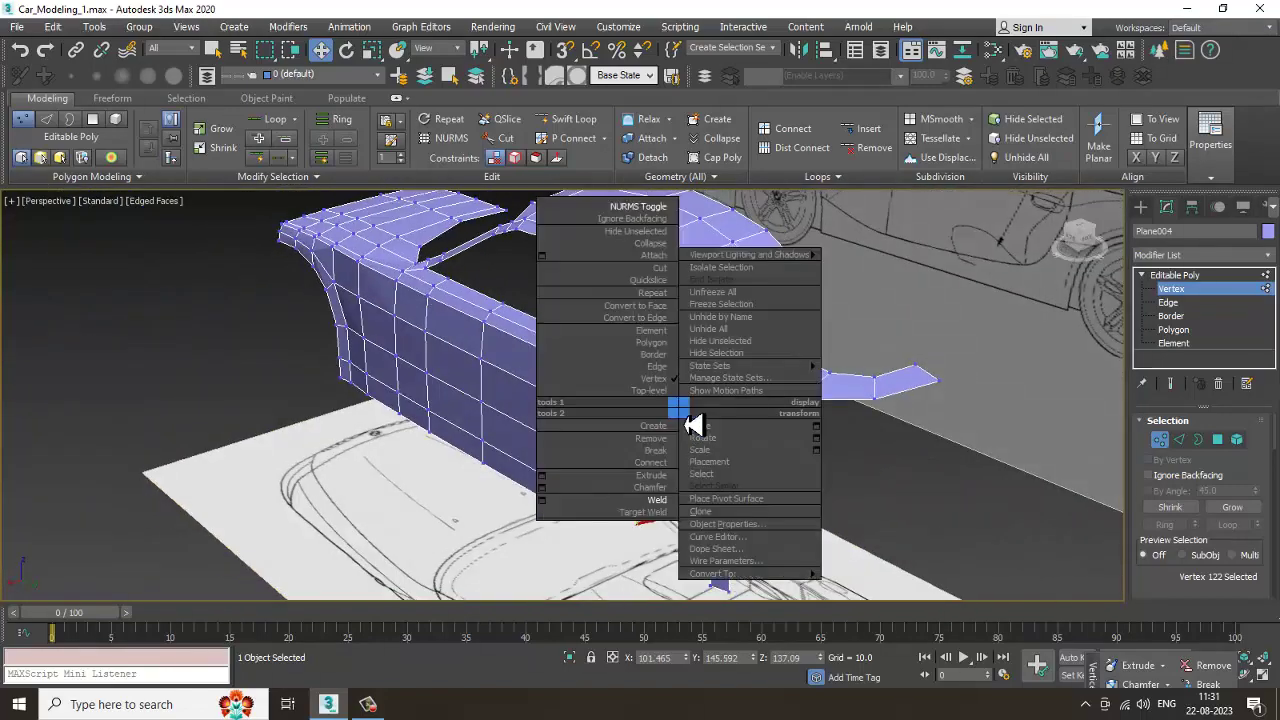
left_click(640, 207)
middle_click_drag(765, 416, 886, 423, "alt")
Step: Compare the smoothed mesh with the Top and Right blueprints in see-through display, and turn NURMS smoothing off
key("alt+w")
middle_click(300, 280)
scroll(300, 280, "down", 3)
key("alt+w")
middle_click_drag(288, 282, 590, 280)
scroll(465, 316, "down", 1)
scroll(545, 285, "down", 2)
scroll(563, 356, "up", 1)
middle_click_drag(575, 452, 591, 488)
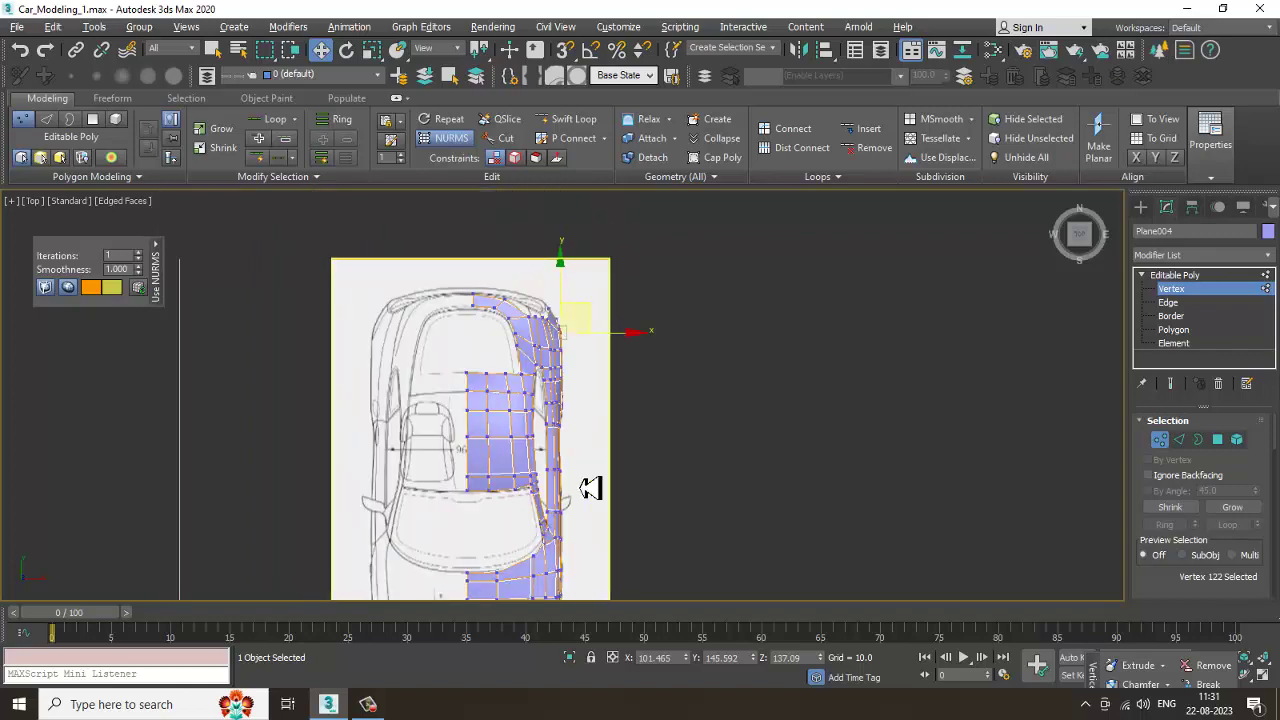
key("alt+w")
middle_click_drag(412, 499, 434, 498)
key("alt+x")
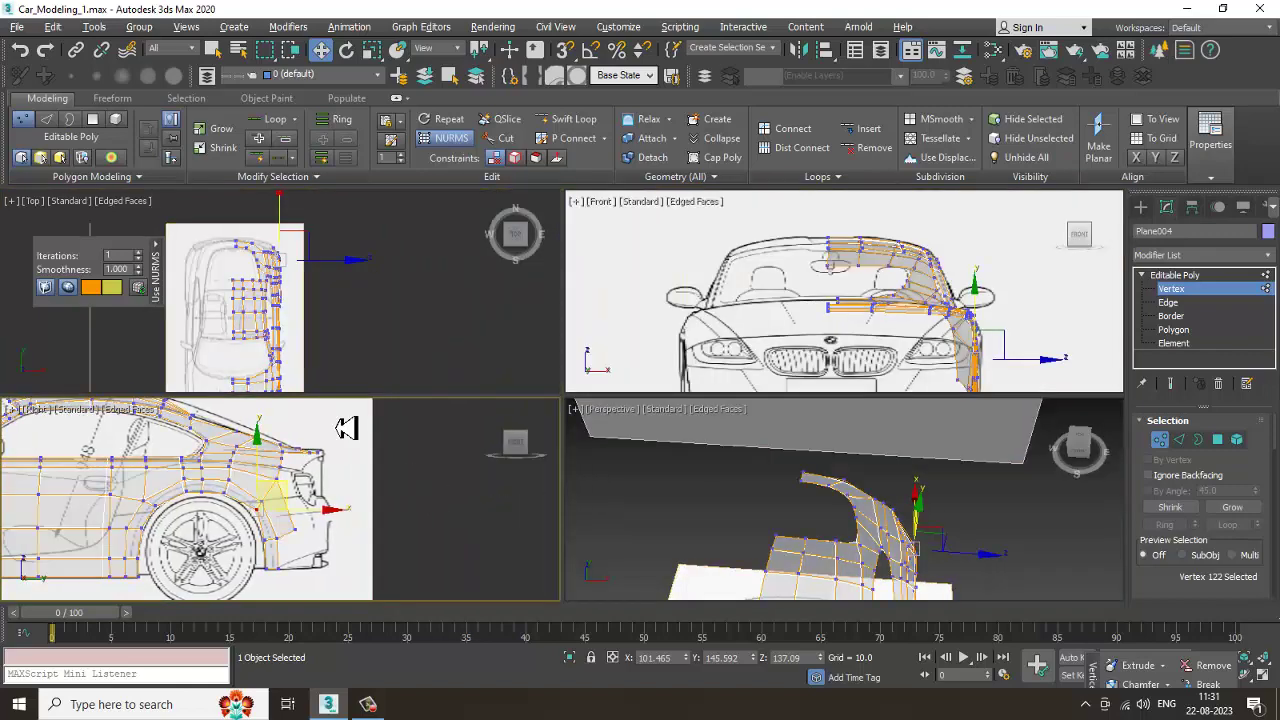
key("alt+w")
middle_click_drag(347, 427, 361, 461)
scroll(530, 384, "up", 2)
middle_click_drag(622, 370, 556, 393)
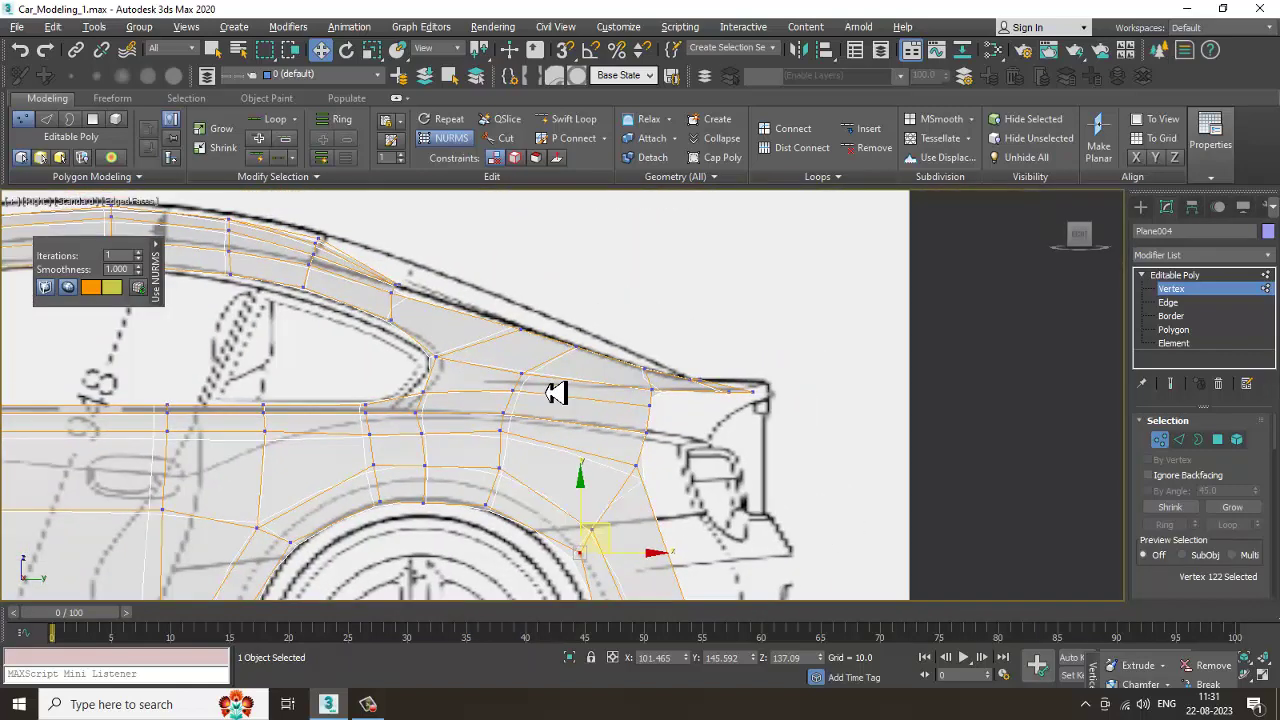
middle_click_drag(288, 259, 391, 317)
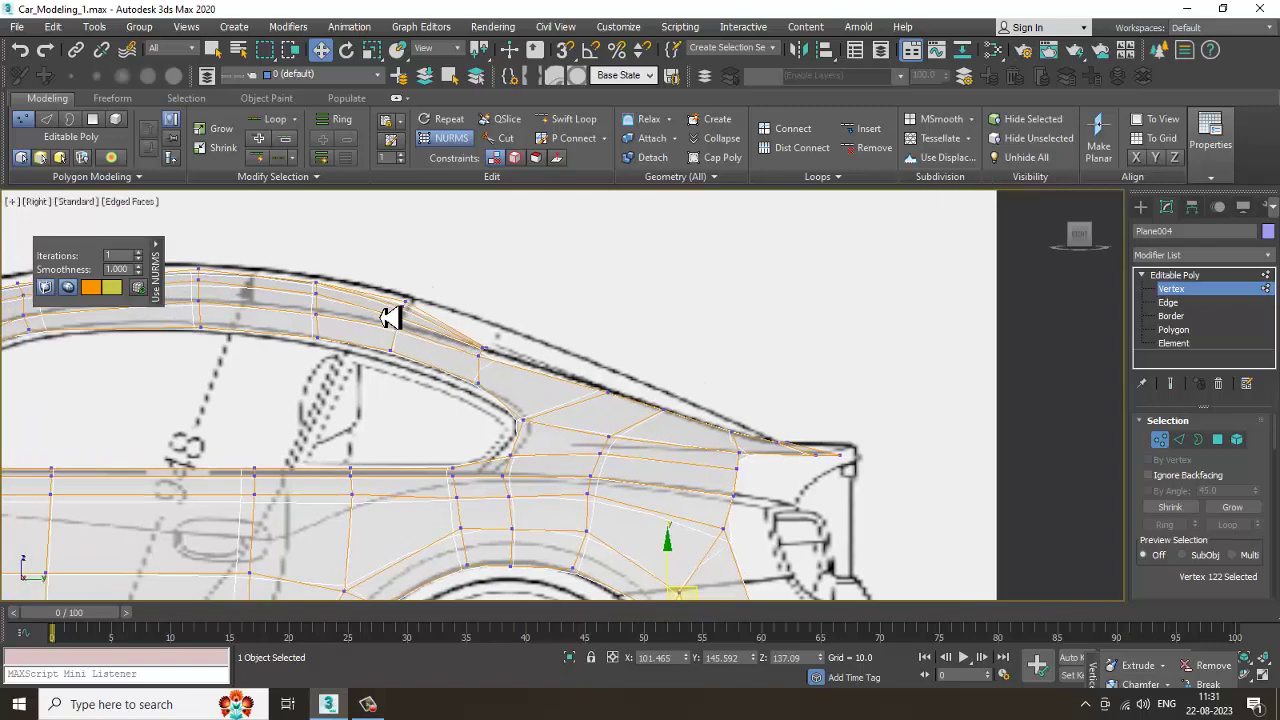
key("alt+w")
key("alt+w")
middle_click_drag(271, 299, 402, 290)
scroll(487, 415, "up", 4)
middle_click_drag(486, 415, 478, 413)
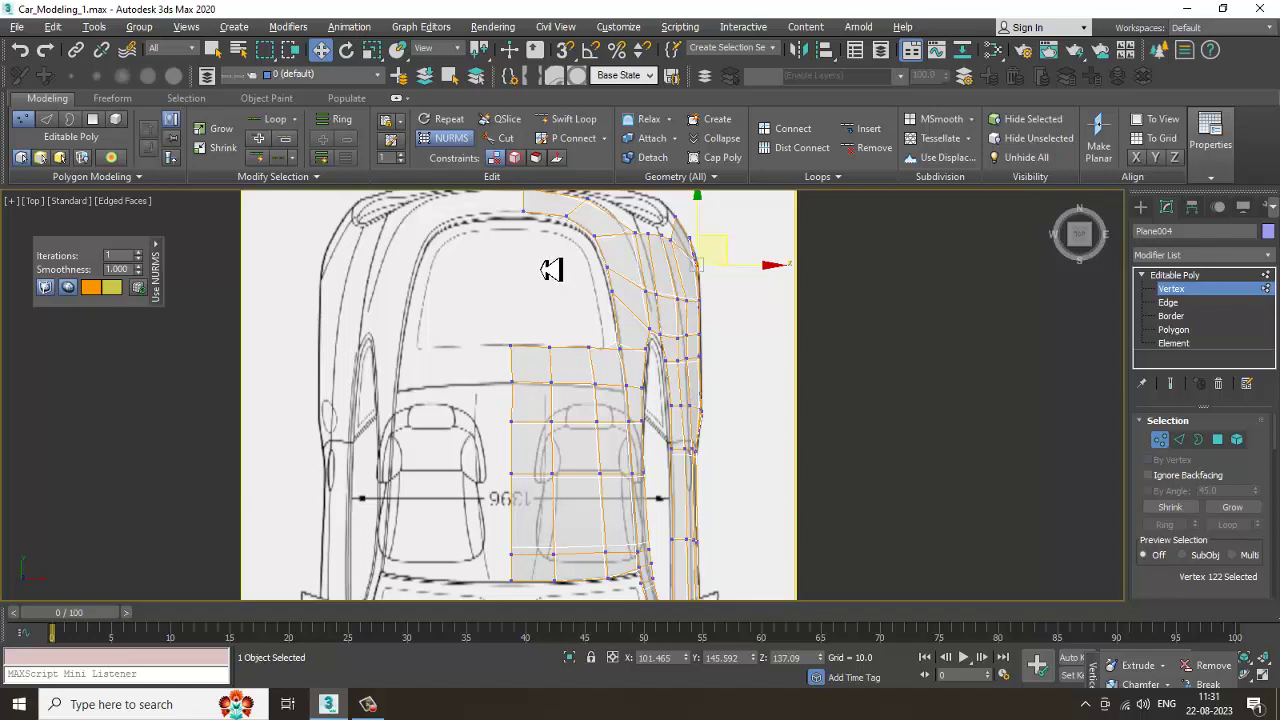
right_click(636, 372)
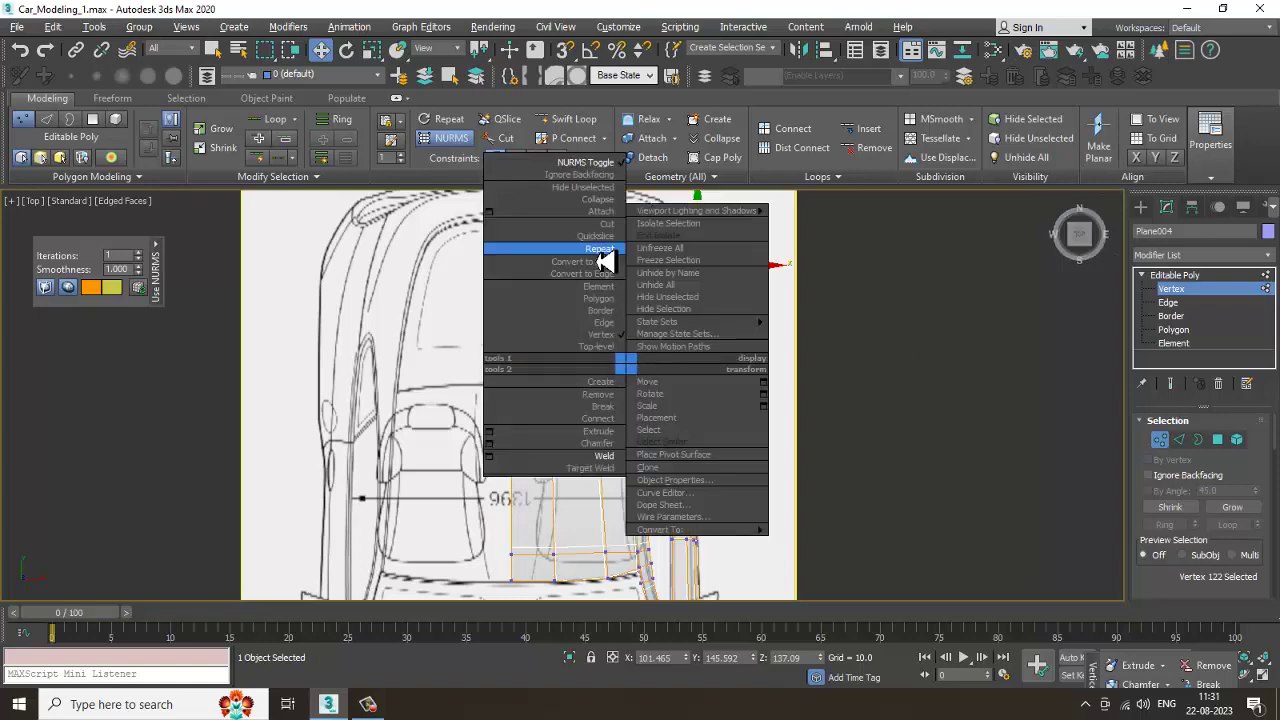
left_click(606, 180)
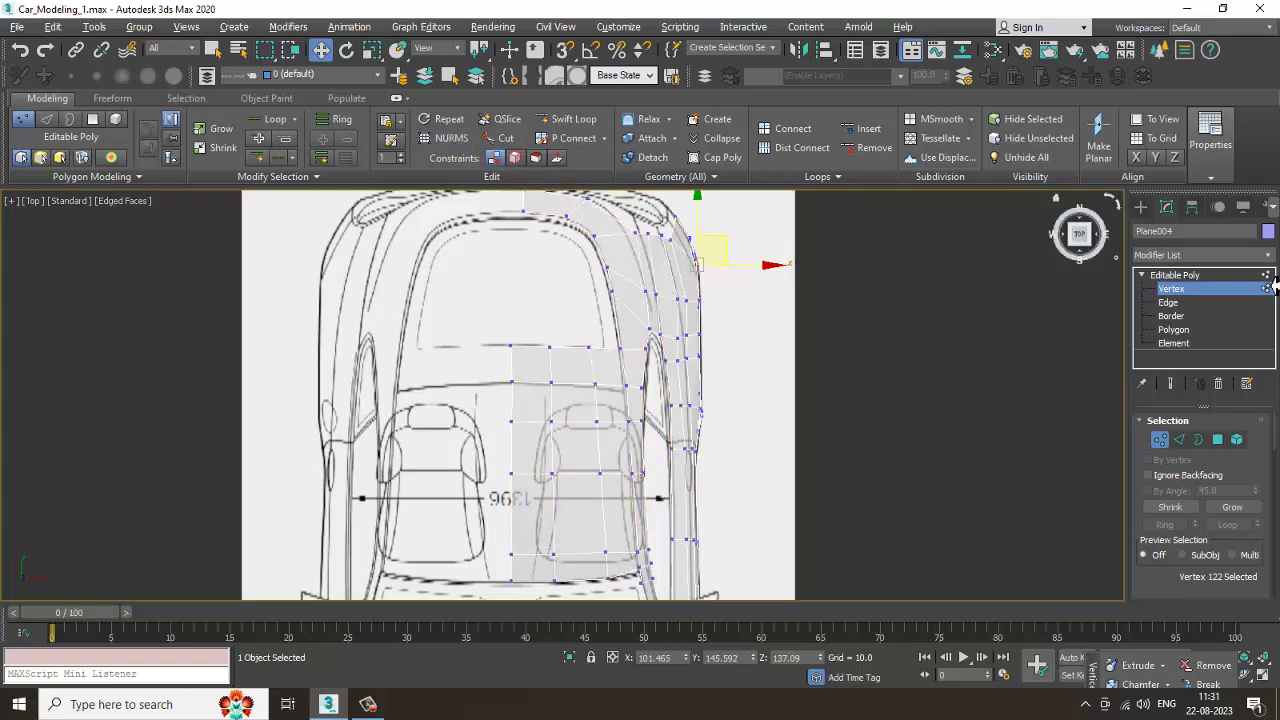
Step: Extend the rear panel's bottom edge behind the wheel down to the bumper's lower line in the Right view
left_click(1182, 440)
scroll(712, 455, "up", 5)
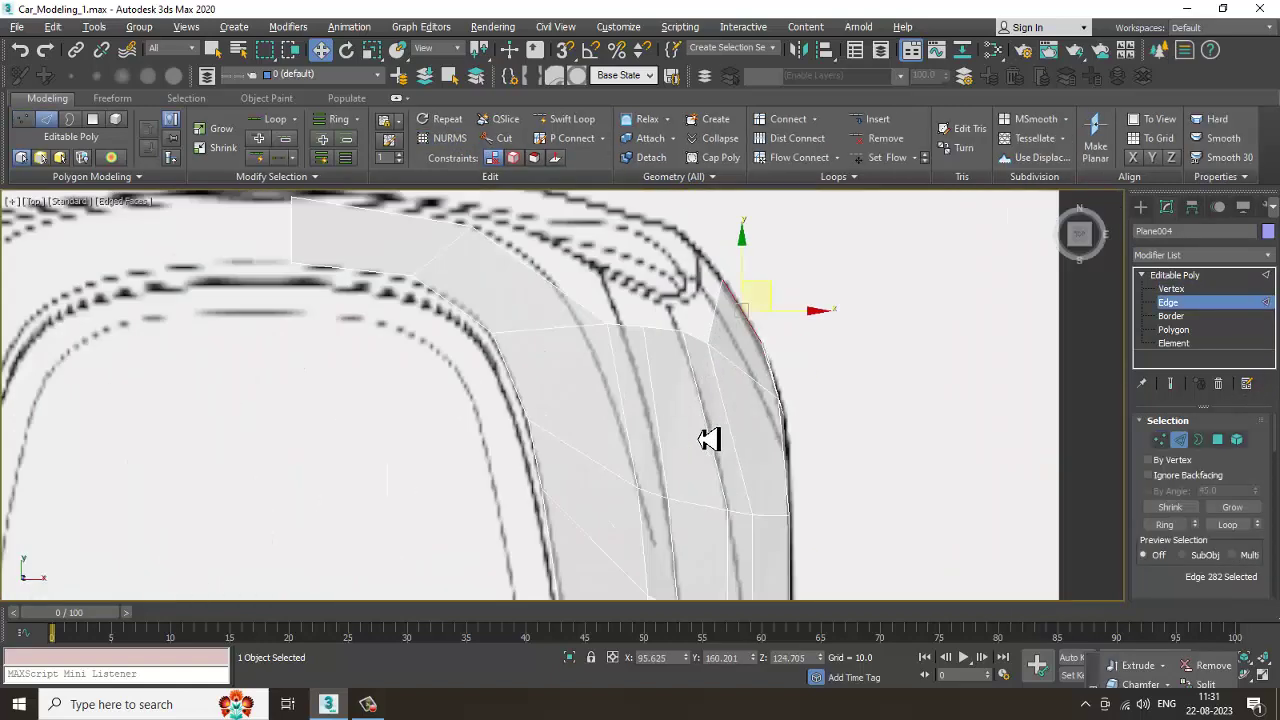
key("alt+w")
middle_click_drag(417, 564, 322, 487)
key("alt+w")
key("alt+x")
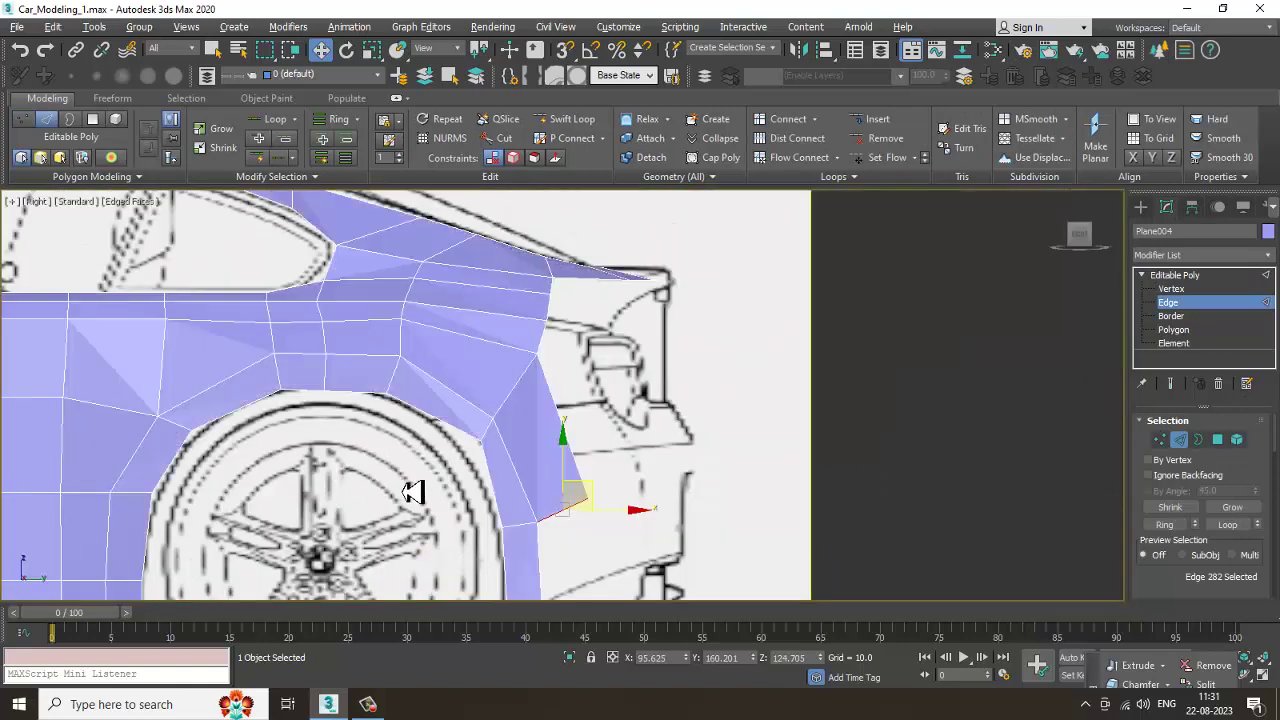
mouse_move(579, 487)
middle_mouse_down()
mouse_move(570, 290)
mouse_move(573, 333)
middle_mouse_up()
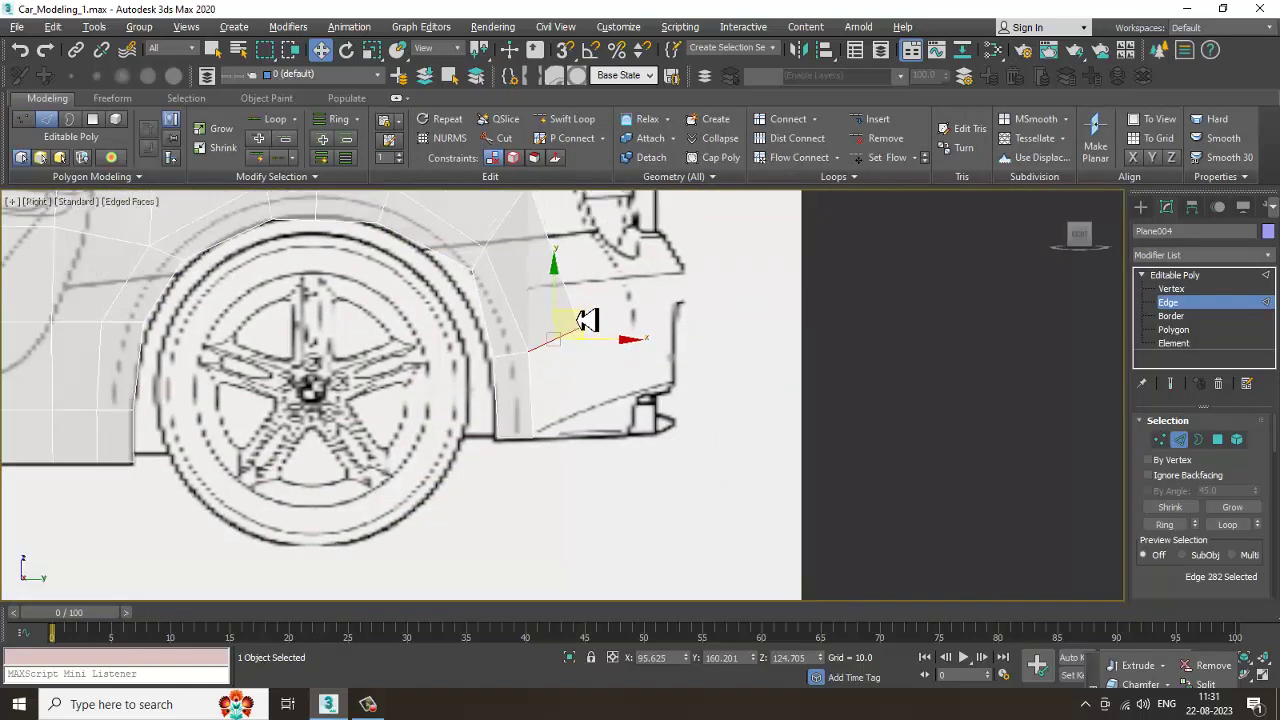
left_click(590, 398)
scroll(588, 404, "up", 2)
key("1")
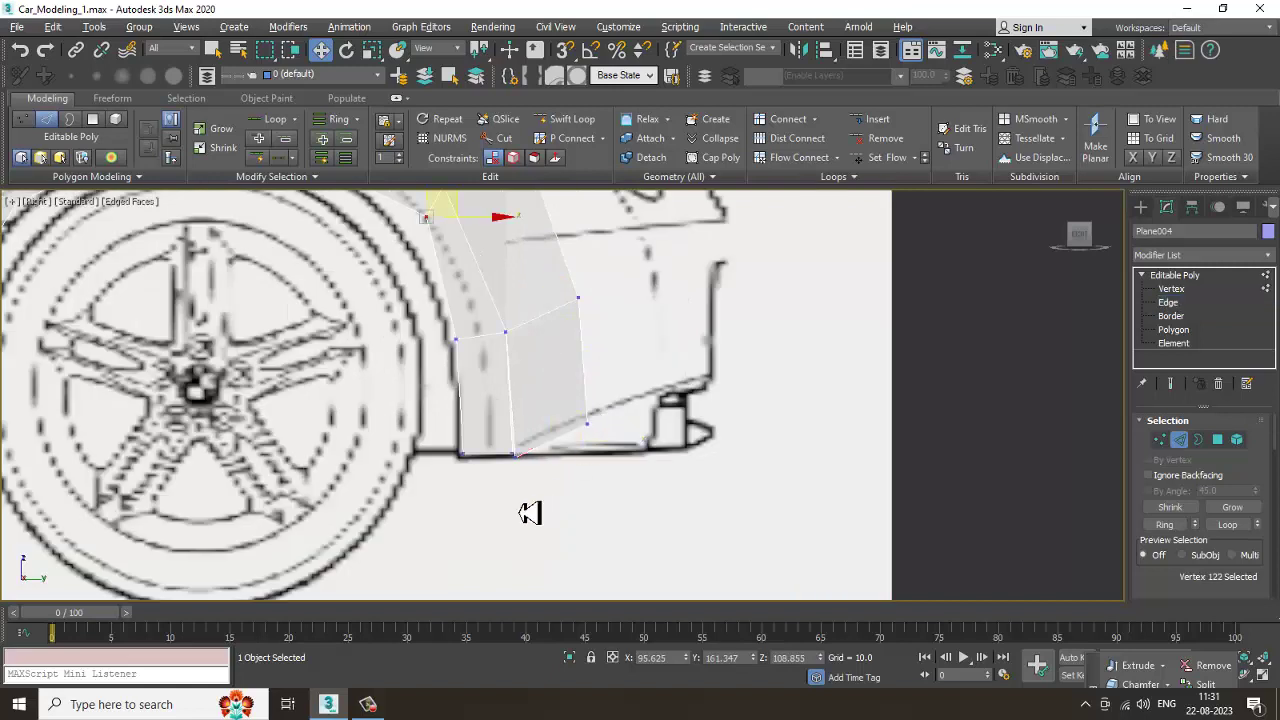
Step: Weld the two overlapping vertices at the bottom of the outer wheel arch strip
left_click_drag(487, 482, 524, 448)
right_click(518, 456)
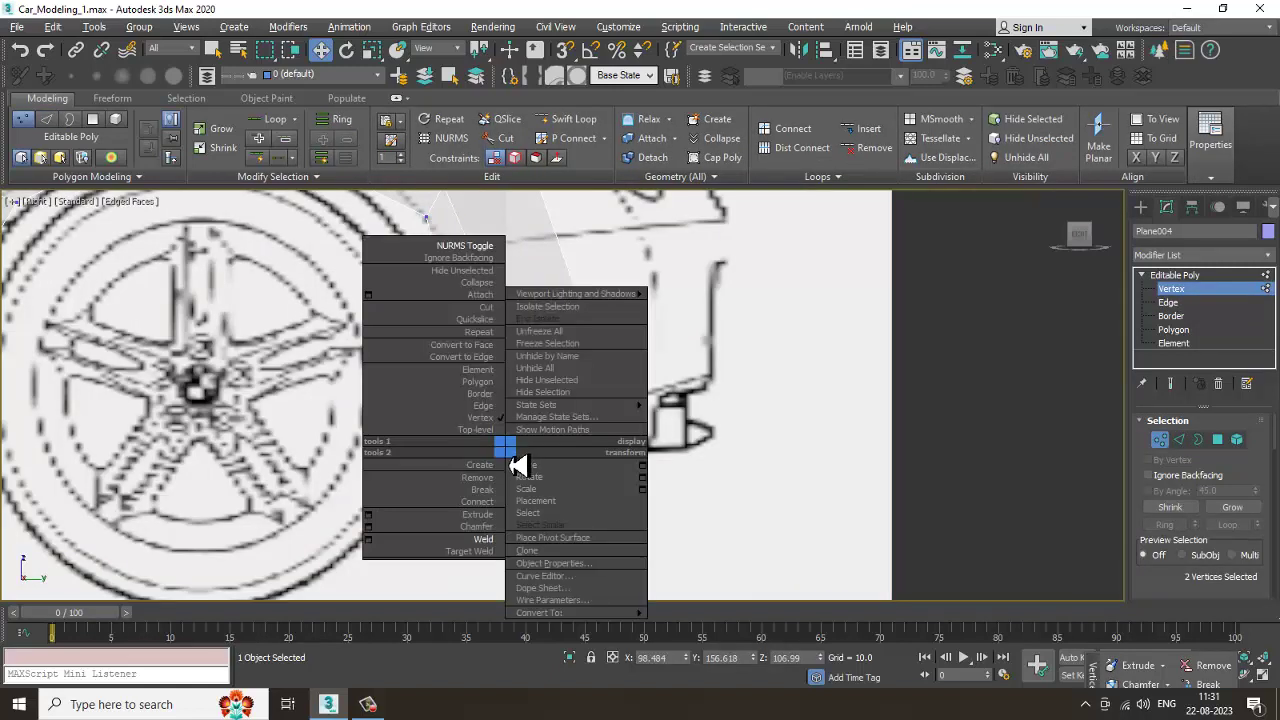
left_click(493, 553)
Step: Lower the new panel's bottom rear vertex to the bumper's lower line in the Right view
left_click(587, 423)
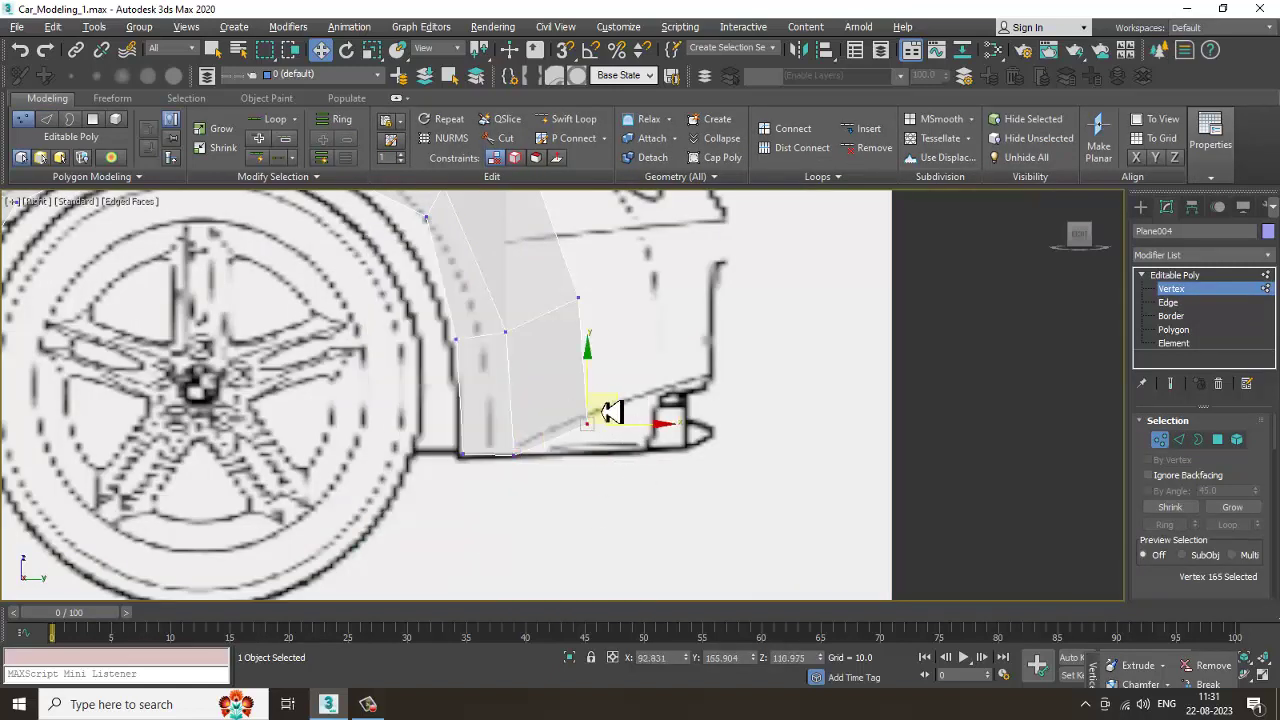
left_click_drag(606, 411, 612, 430)
scroll(604, 416, "down", 4)
middle_click_drag(597, 353, 616, 429)
scroll(607, 427, "up", 2)
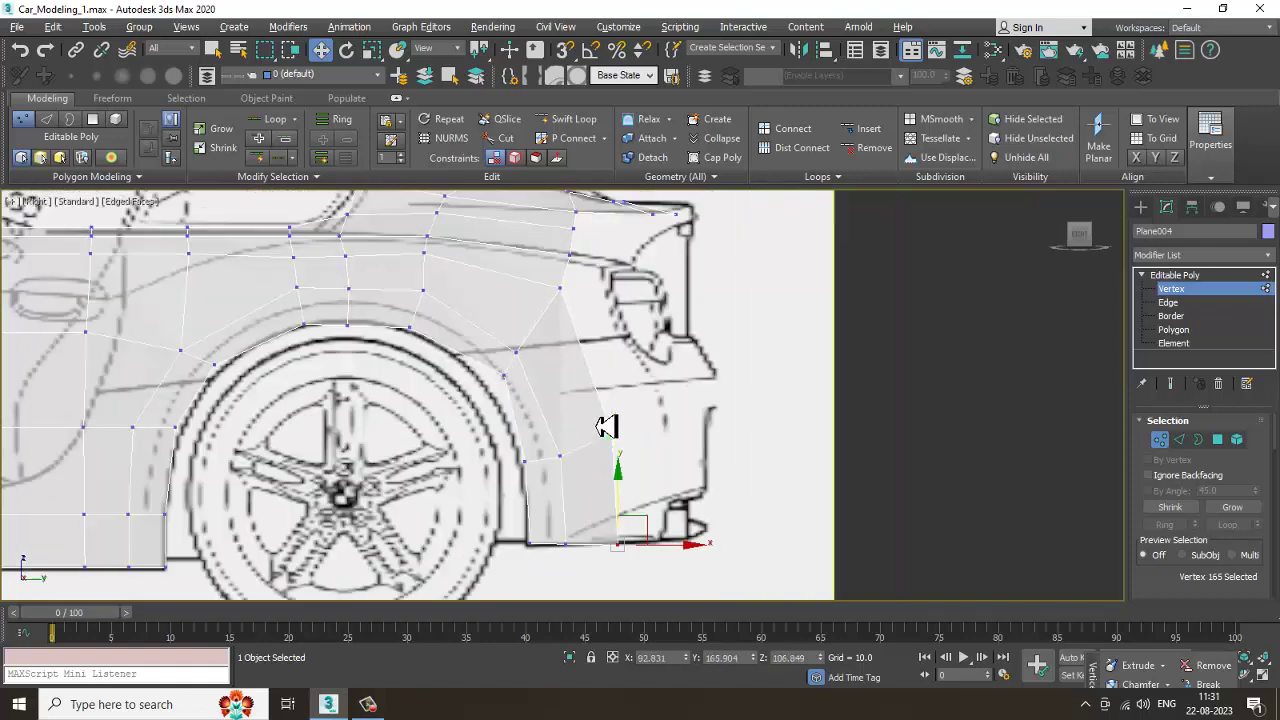
Step: Move the outer wheel arch vertex on the rear crease line about 3.3 units back and 1 unit up in the Right view
left_click(516, 355)
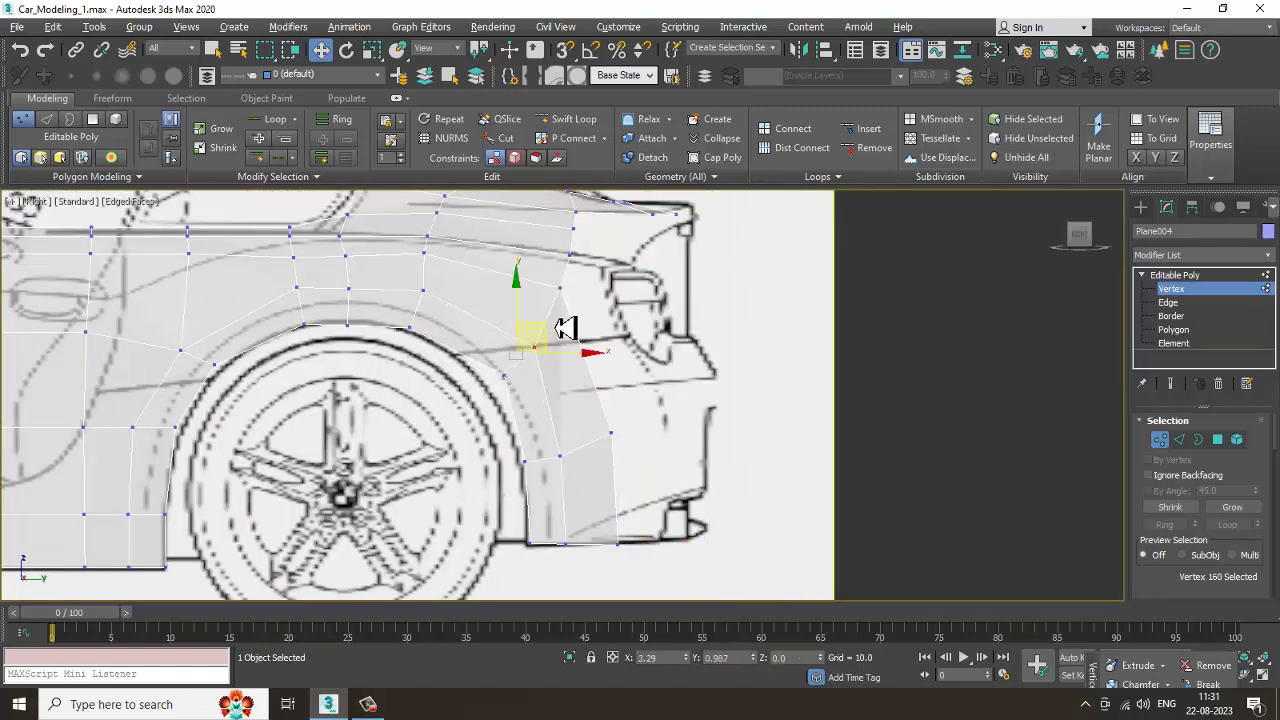
left_click_drag(565, 328, 565, 327)
middle_click_drag(570, 276, 521, 375)
middle_click_drag(620, 324, 626, 329)
scroll(626, 332, "up", 2)
middle_click_drag(601, 402, 613, 340)
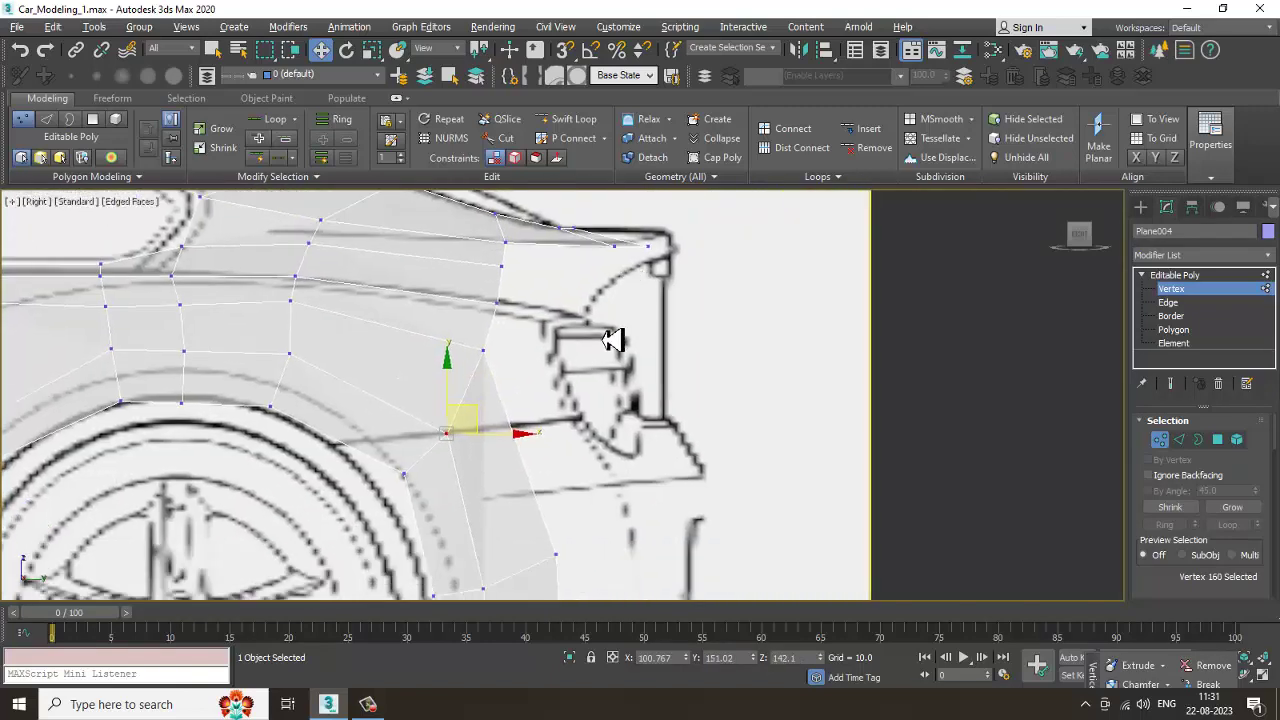
Step: Move the side panel's rear corner vertex near the tail light about 2.8 units back and 0.5 units inward in the Top view
scroll(610, 340, "up", 2)
key("alt+w")
middle_click_drag(372, 285, 417, 300)
key("alt+w")
scroll(480, 350, "up", 2)
middle_click_drag(525, 307, 478, 368)
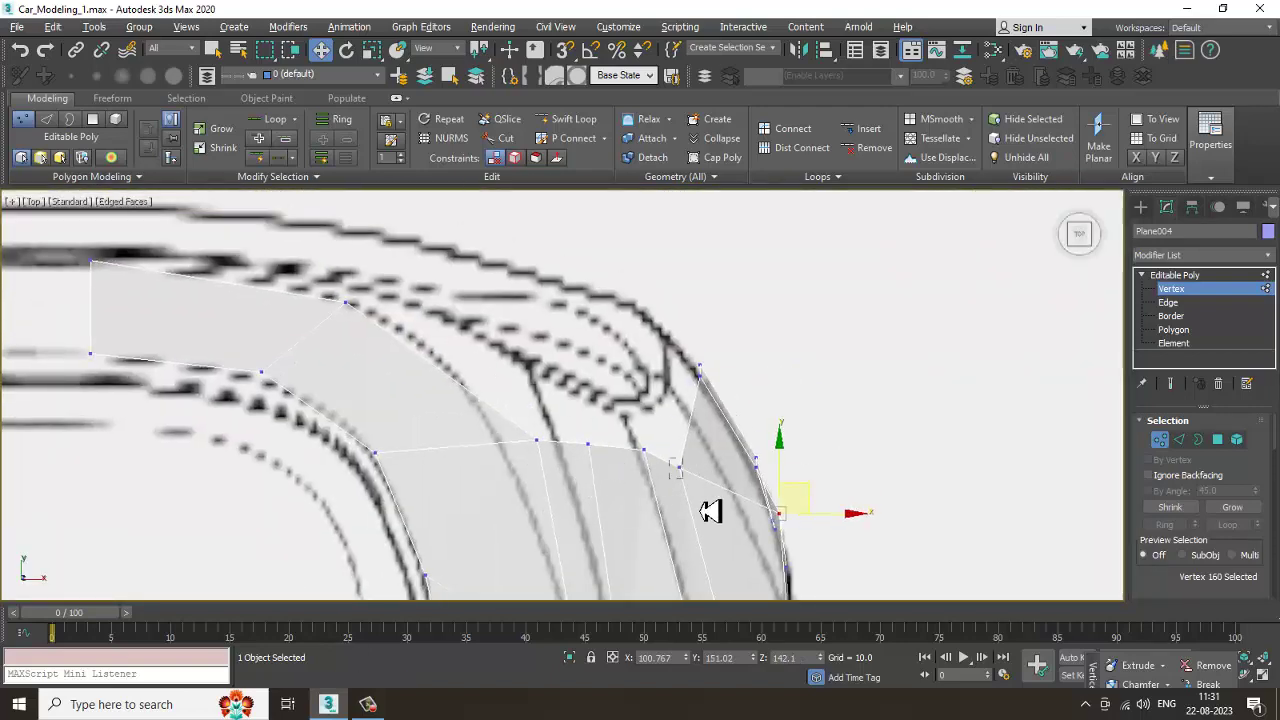
left_click(678, 467, "ctrl")
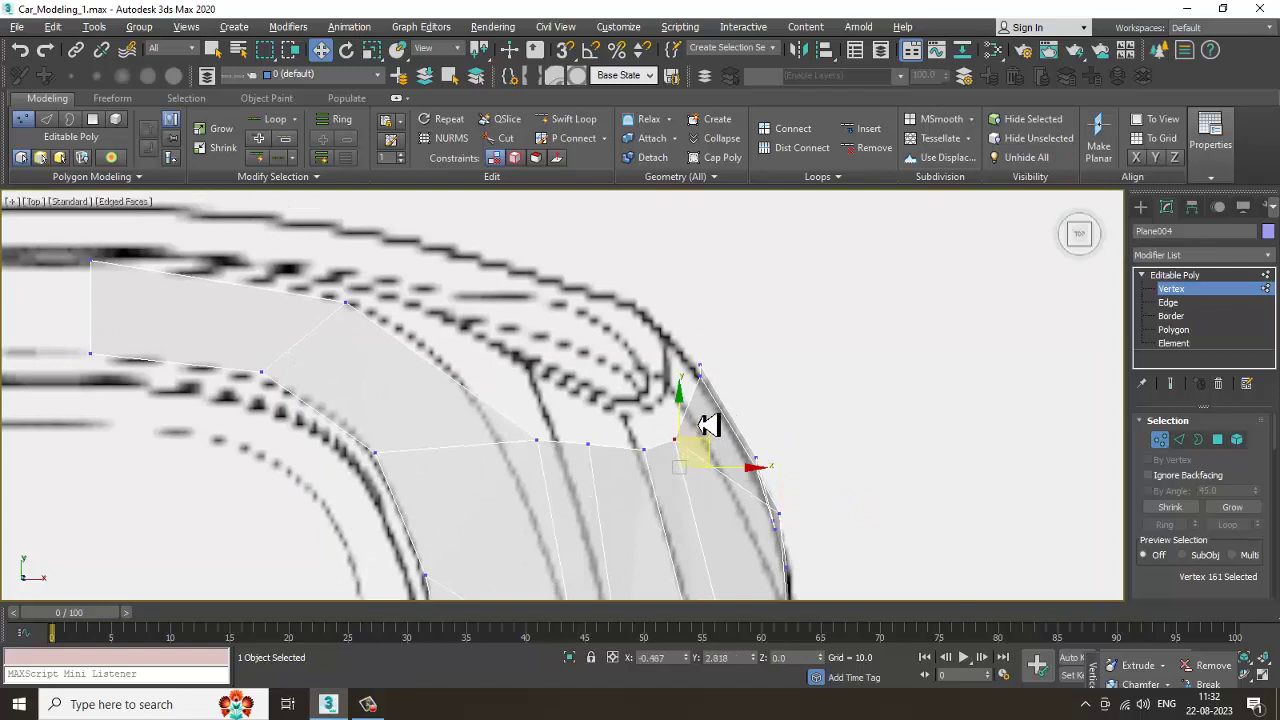
left_click_drag(700, 425, 700, 425)
Step: Extrude the panel's rear edge beside the tail light inward and back toward the boot lid's rear line, and lower it about 0.65 units
left_click(1168, 302)
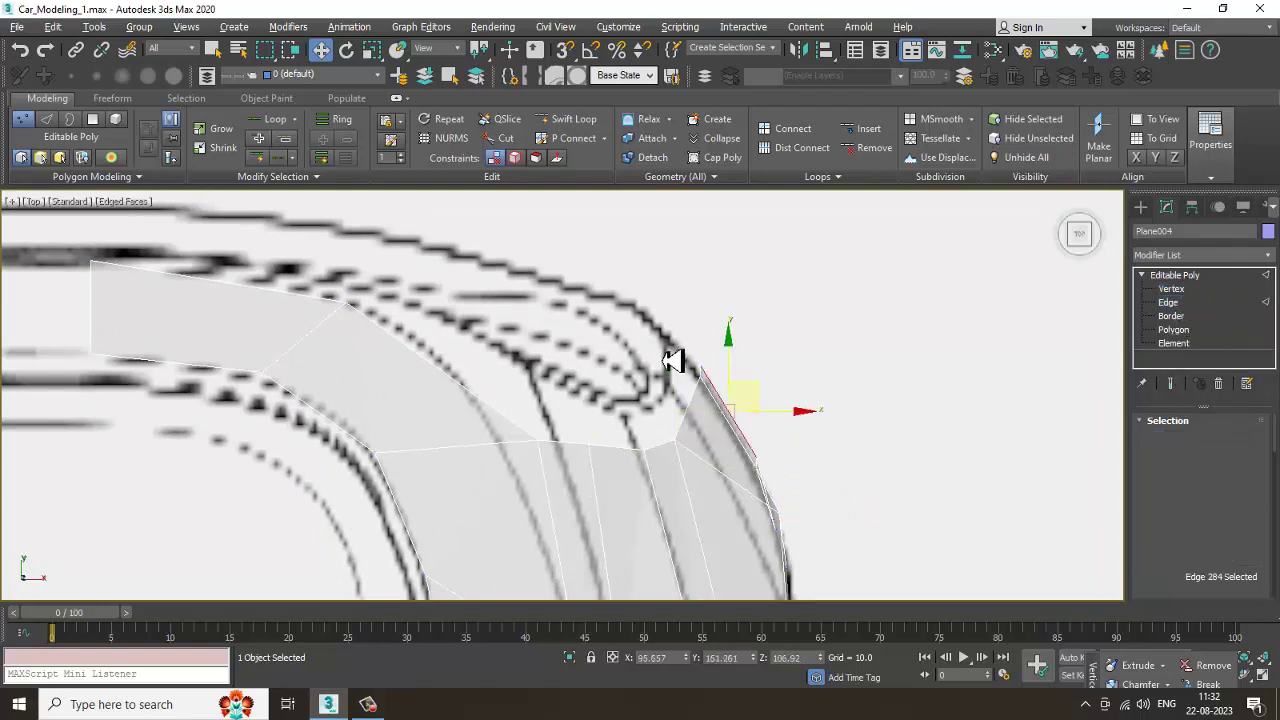
left_click(576, 446)
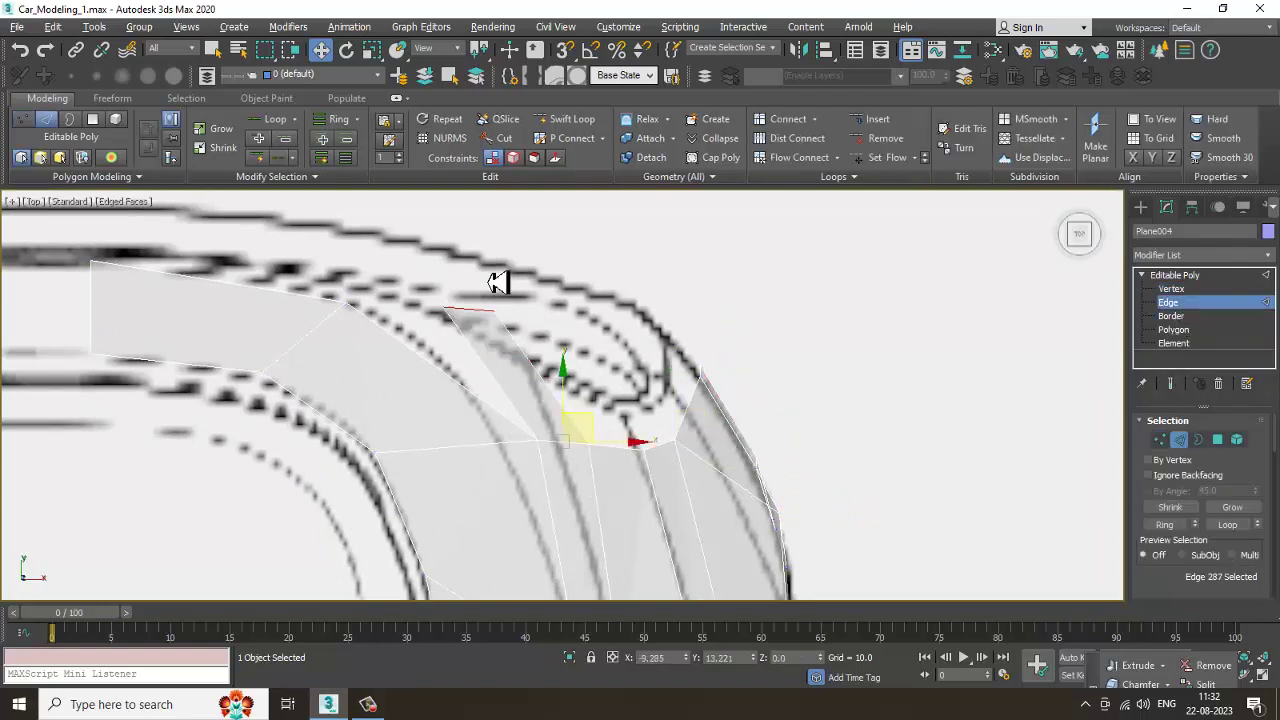
left_click(412, 292)
key("alt+w")
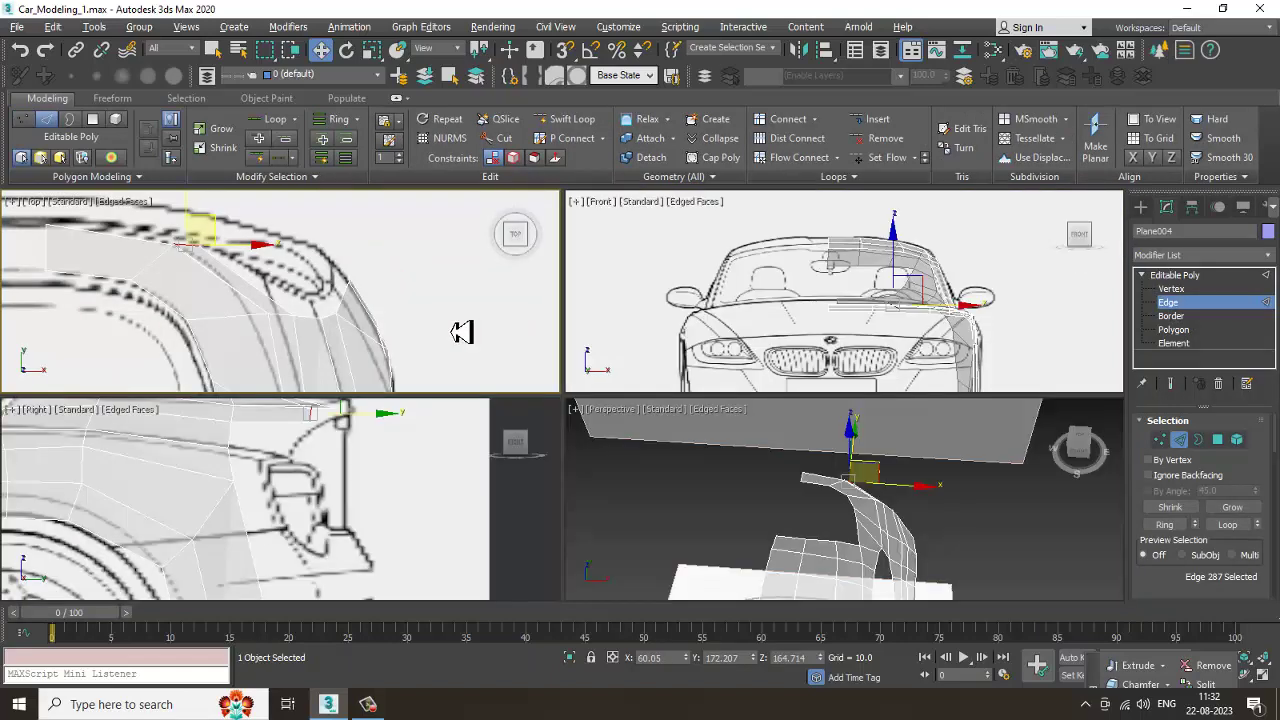
middle_click_drag(312, 550, 298, 543)
key("alt+w")
middle_click_drag(470, 396, 437, 500)
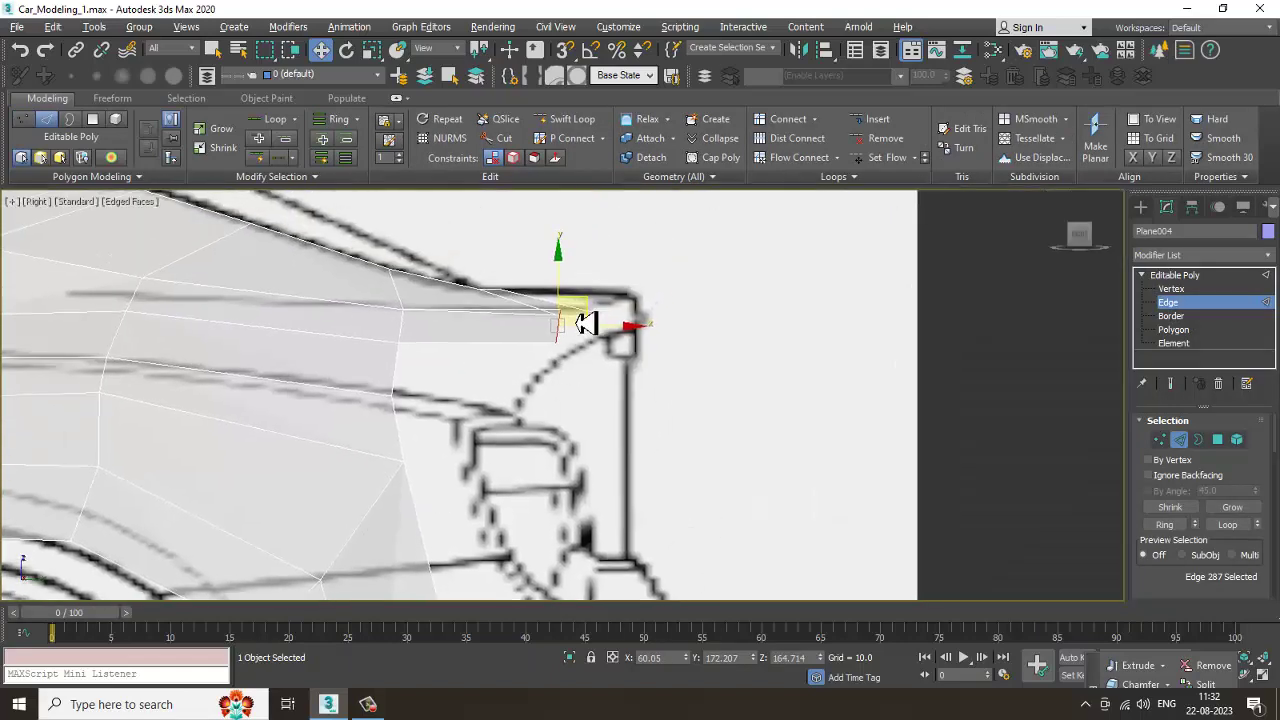
mouse_move(592, 310)
left_mouse_down()
mouse_move(602, 350)
mouse_move(585, 318)
left_mouse_up()
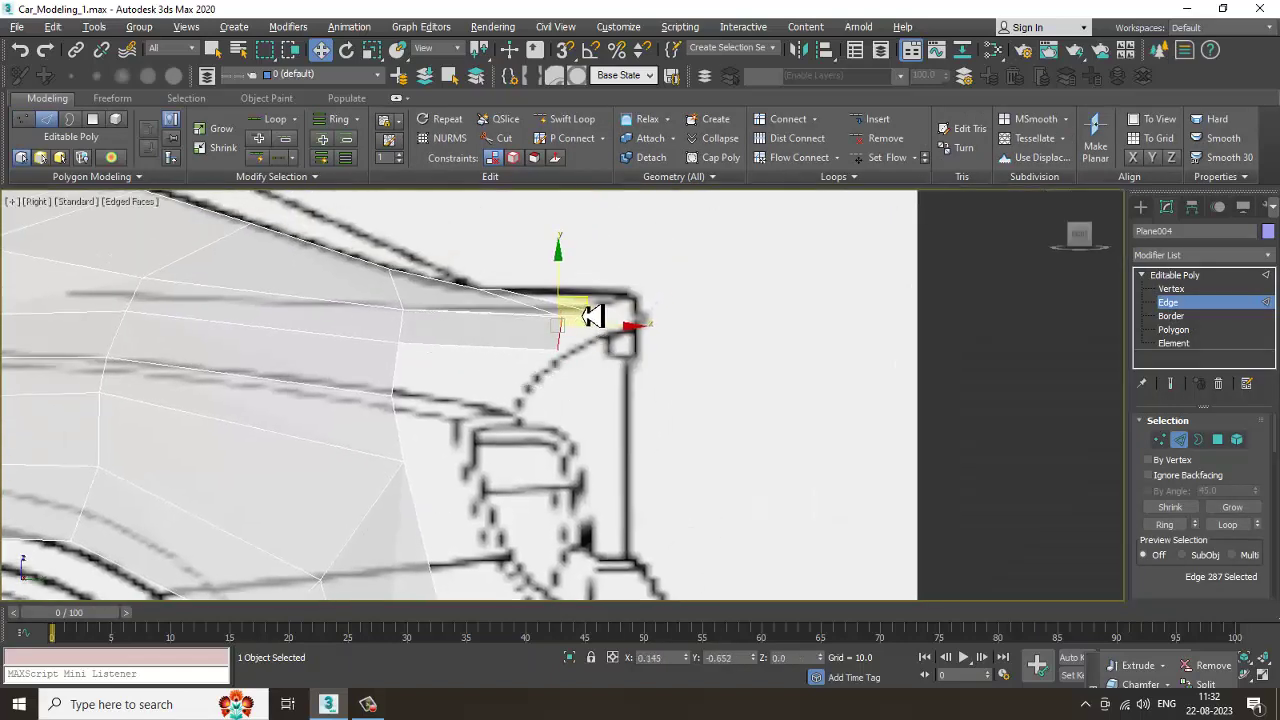
Step: Weld the two near-coincident vertices at the new face's upper rear corner, and move the upper vertex back along the boot lid's top line
scroll(578, 316, "up", 3)
key("1")
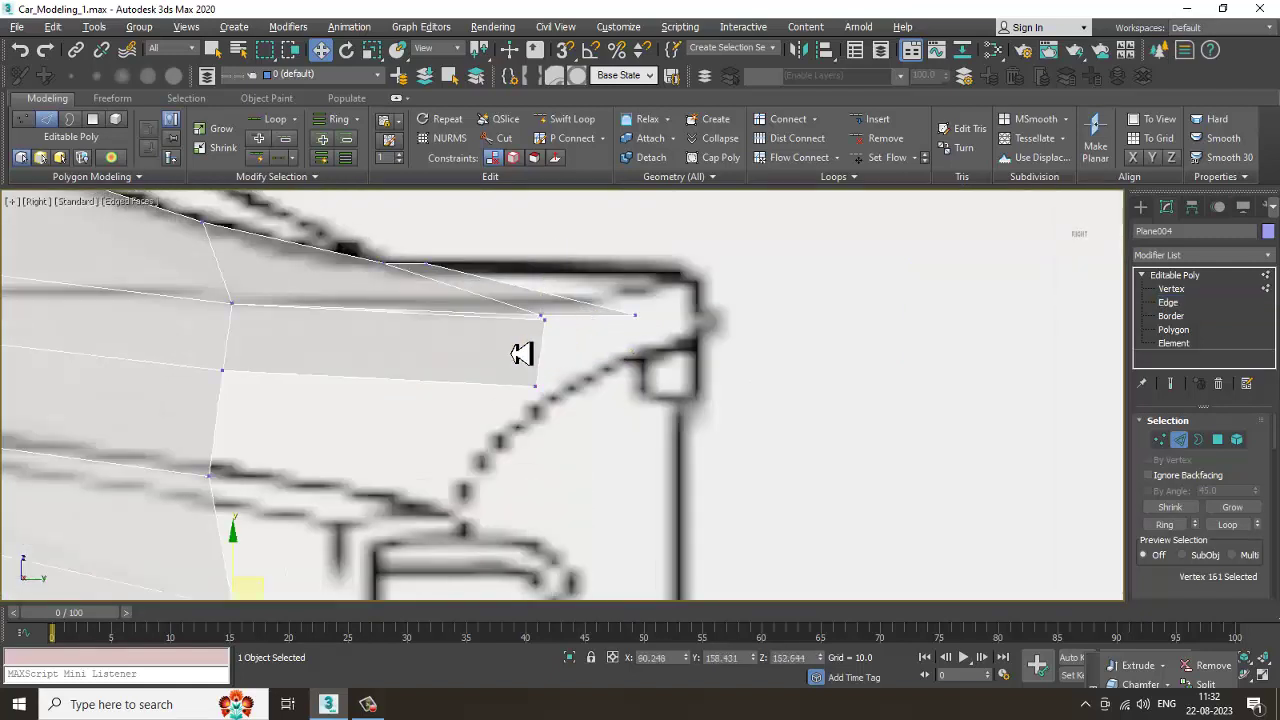
left_click_drag(511, 338, 550, 297)
right_click(538, 305)
left_click(517, 397)
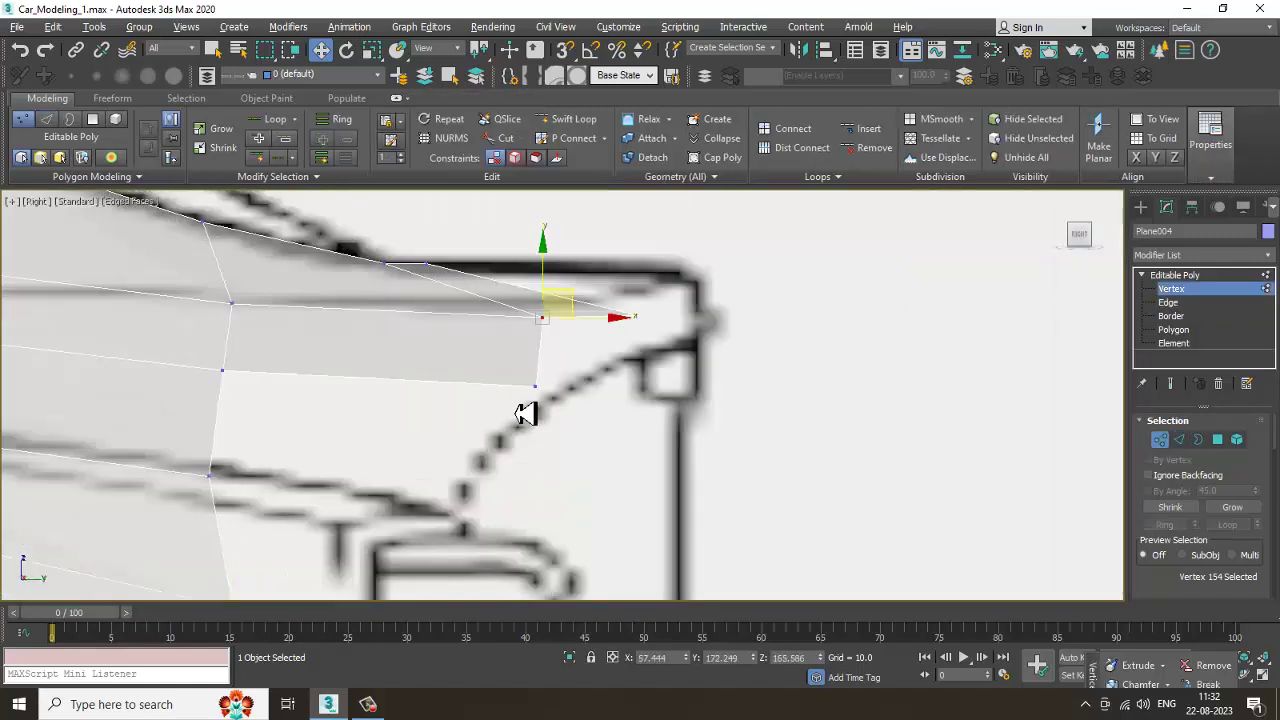
middle_click_drag(599, 343, 581, 313)
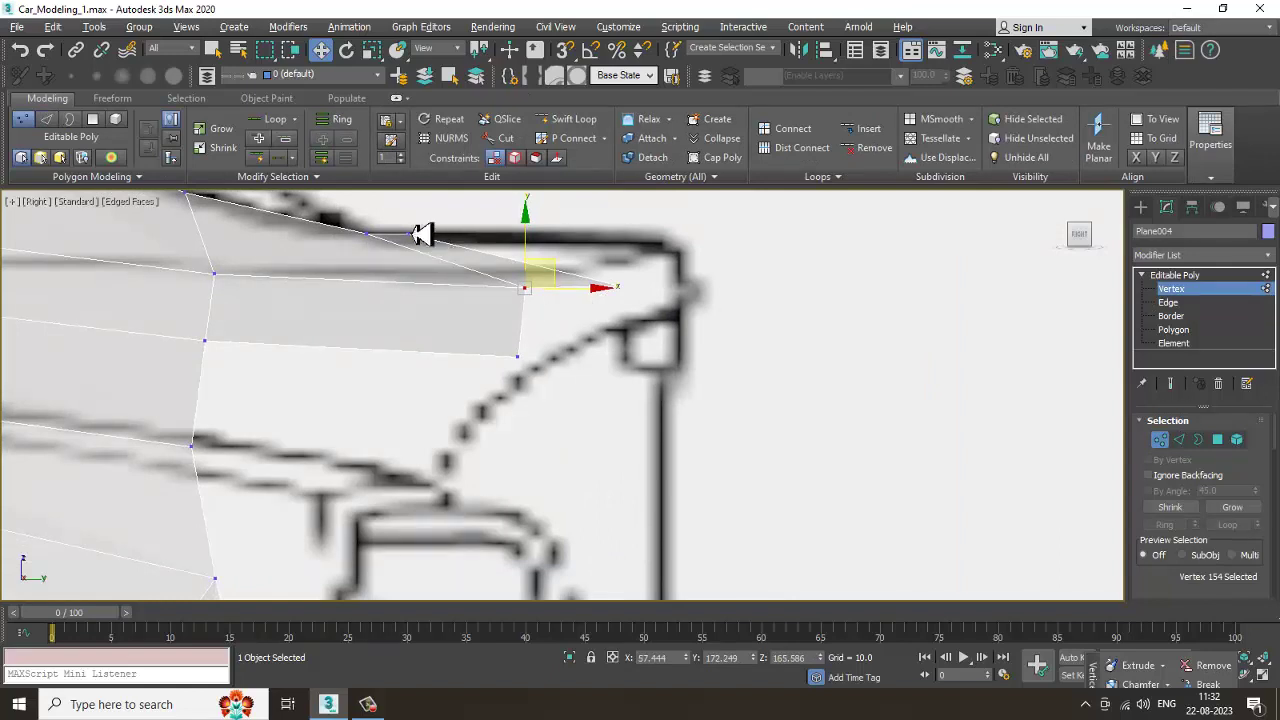
left_click_drag(422, 233, 584, 250)
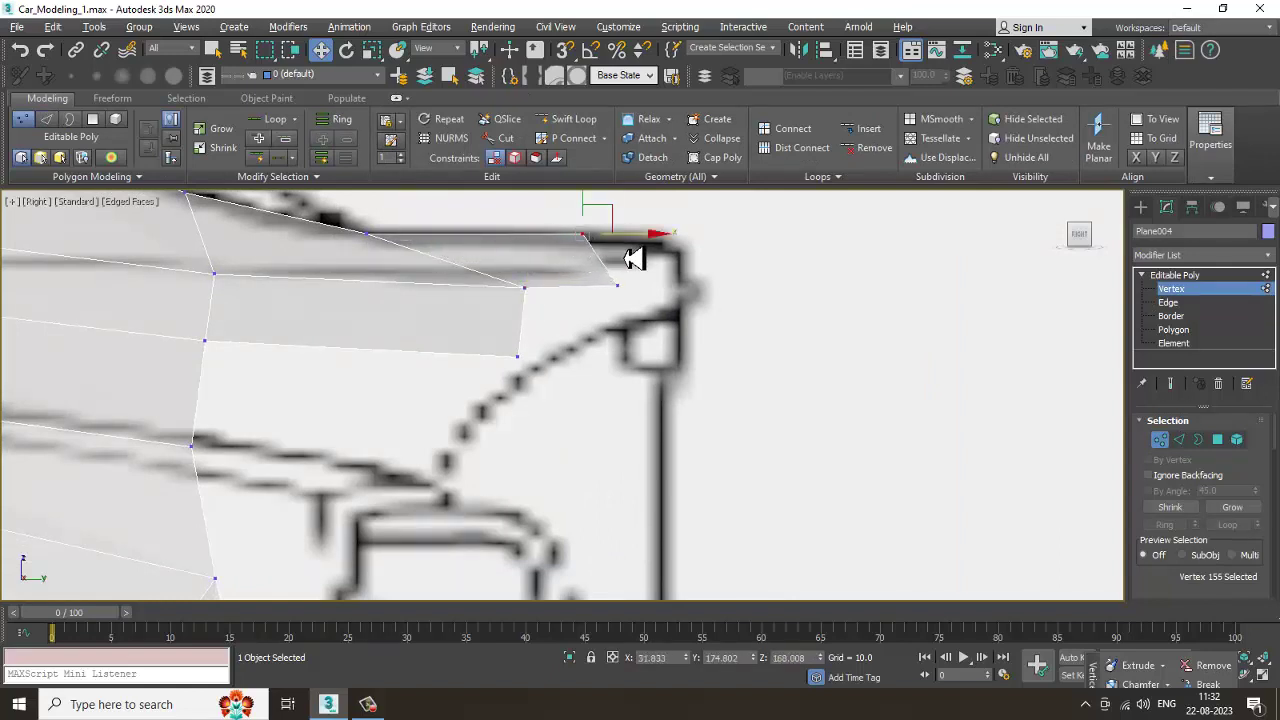
Step: Extrude the lower face's rear edge back in the Right view and shift it toward the car's centreline in the Top view
key("2")
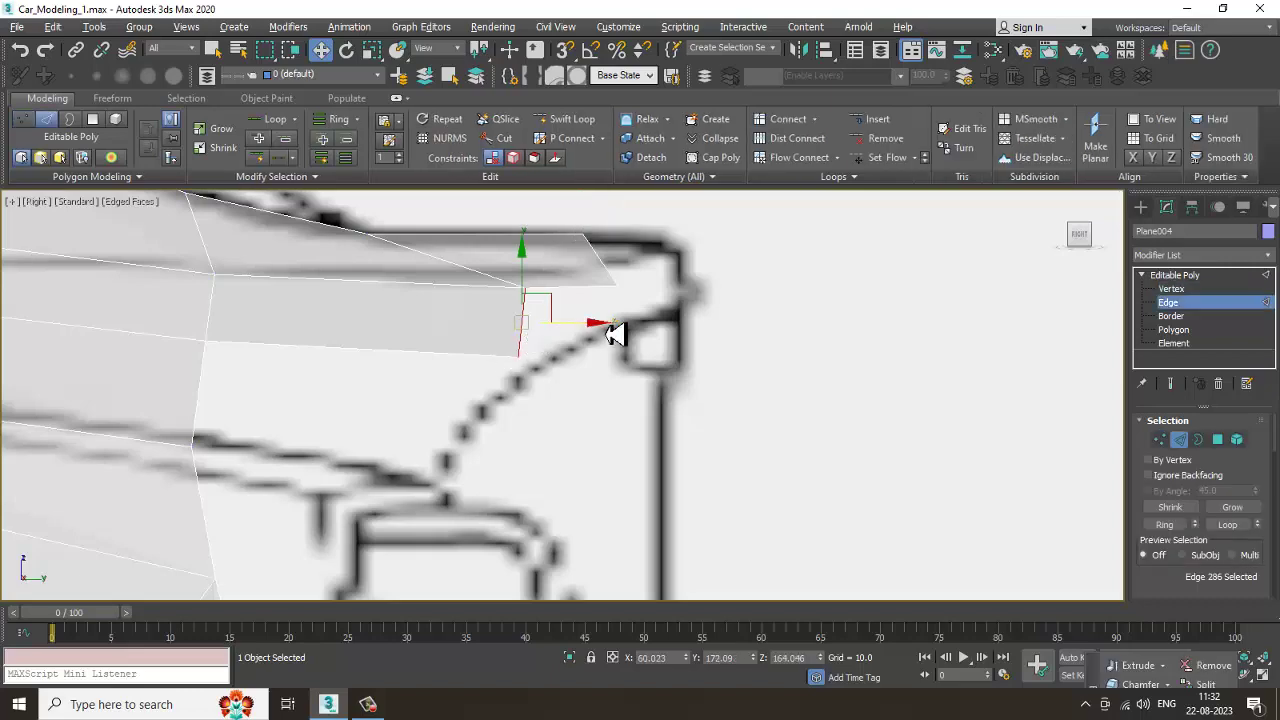
left_click_drag(593, 337, 686, 335, "shift")
key("alt+w")
middle_click_drag(349, 294, 588, 383)
key("alt+w")
left_click_drag(636, 385, 394, 320)
Step: Weld the overlapping vertices at the boot lip strip's centre end, and move the strip's lower end vertex beneath them
key("alt+w")
middle_click_drag(712, 537, 689, 534)
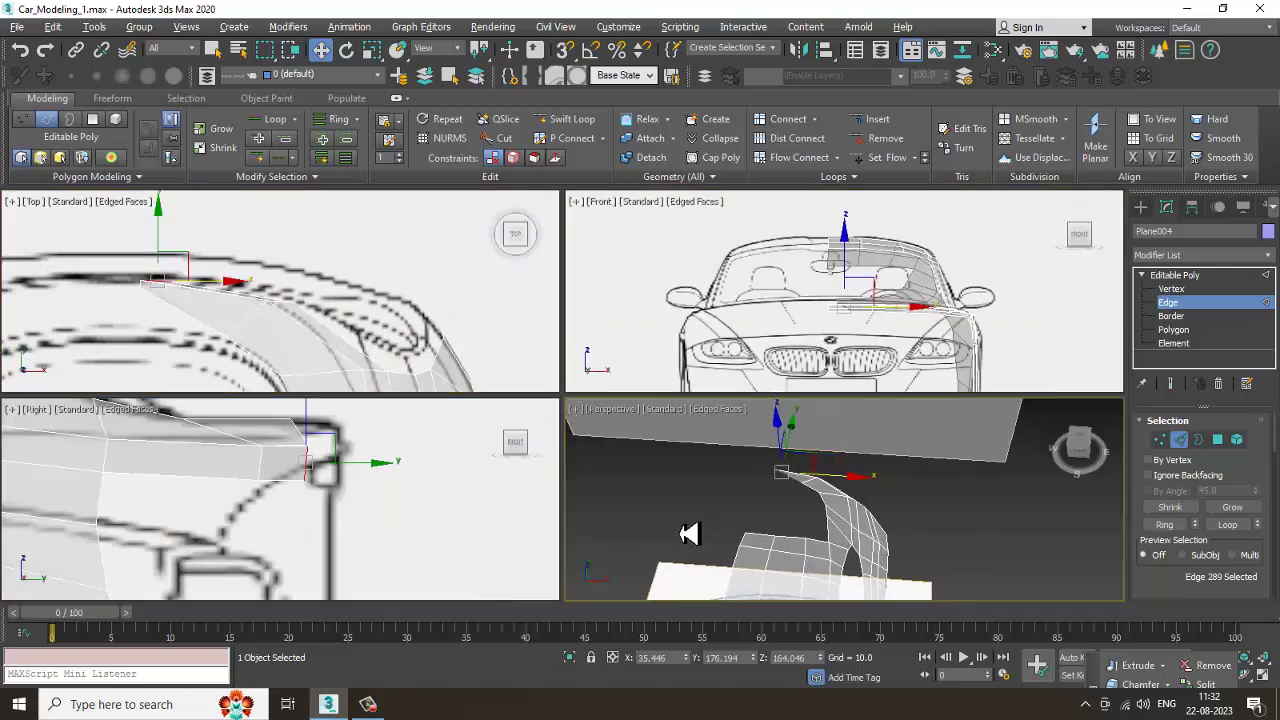
key("alt+w")
key("z")
middle_click_drag(646, 446, 817, 446, "alt")
scroll(806, 445, "down", 5)
middle_click_drag(709, 435, 860, 400, "alt")
scroll(809, 386, "down", 4)
scroll(931, 423, "up", 3)
key("1")
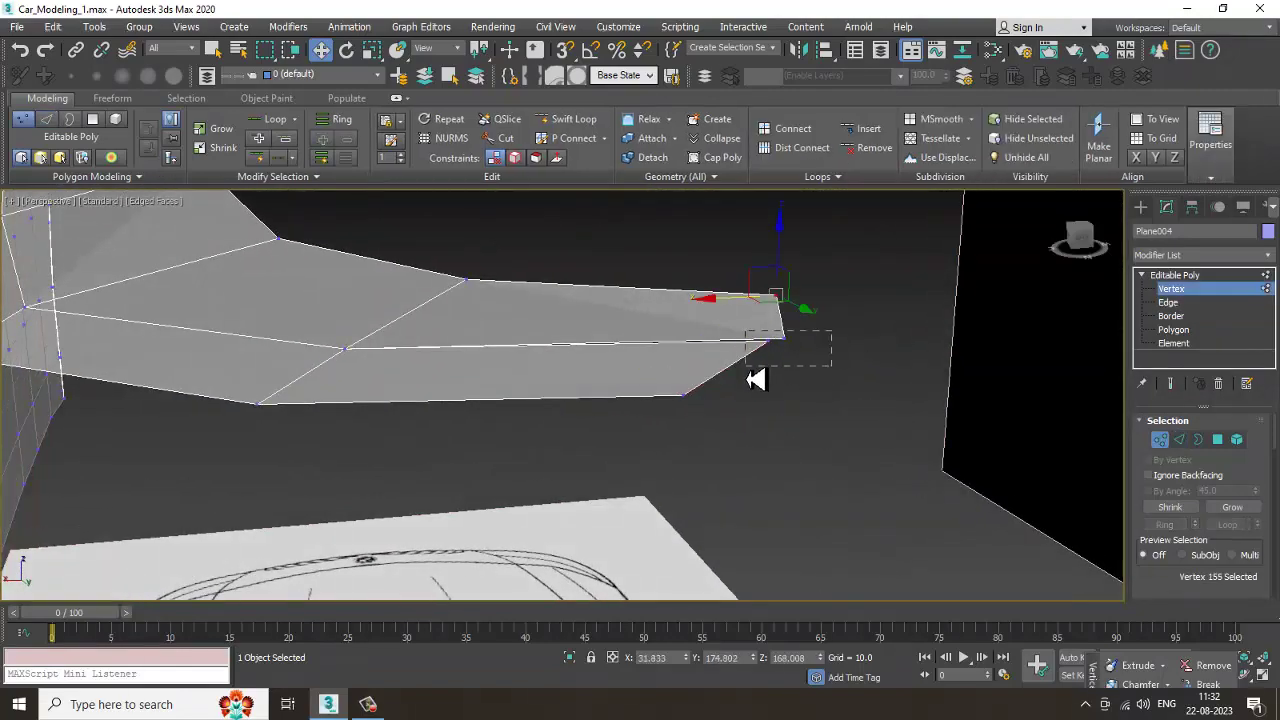
left_click_drag(746, 366, 745, 366)
right_click(767, 339)
left_click(741, 428)
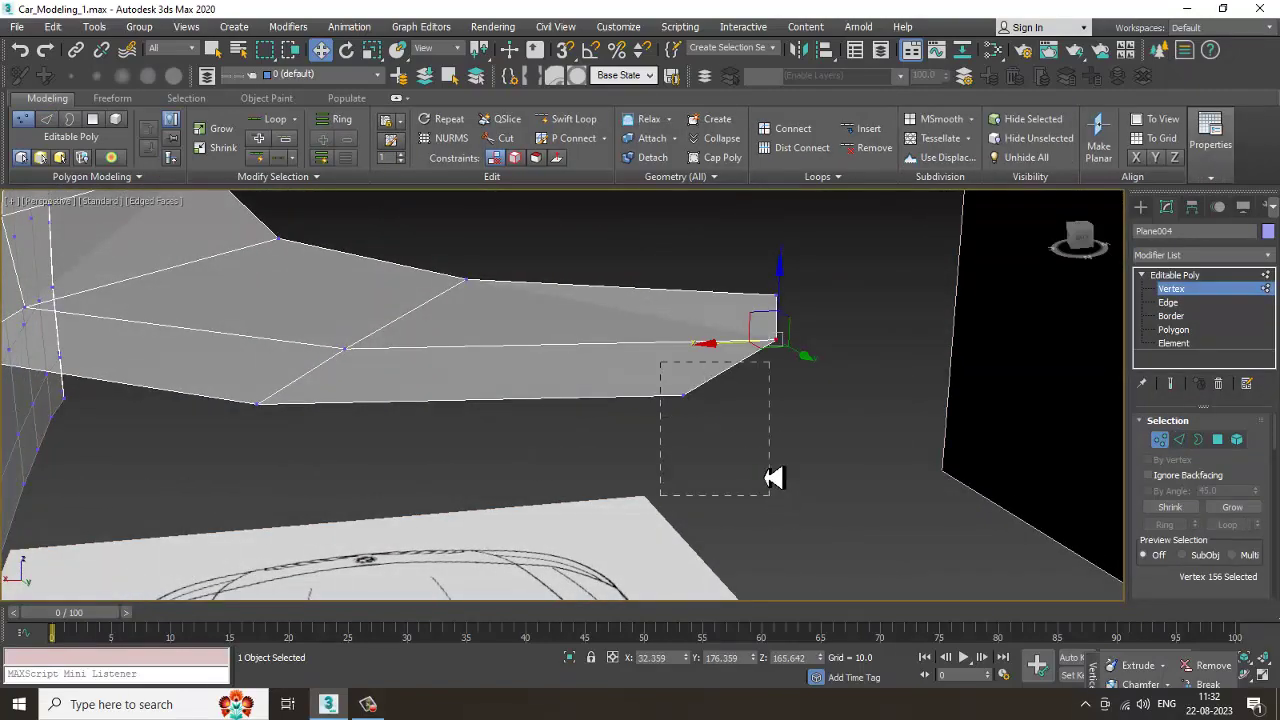
left_click_drag(775, 478, 771, 480)
left_click_drag(644, 412, 726, 432)
Step: In the Top view, move the strip's lower end vertex about 2.2 units back and its lower outer vertex to about X 60.2, Y 173.6
key("alt+w")
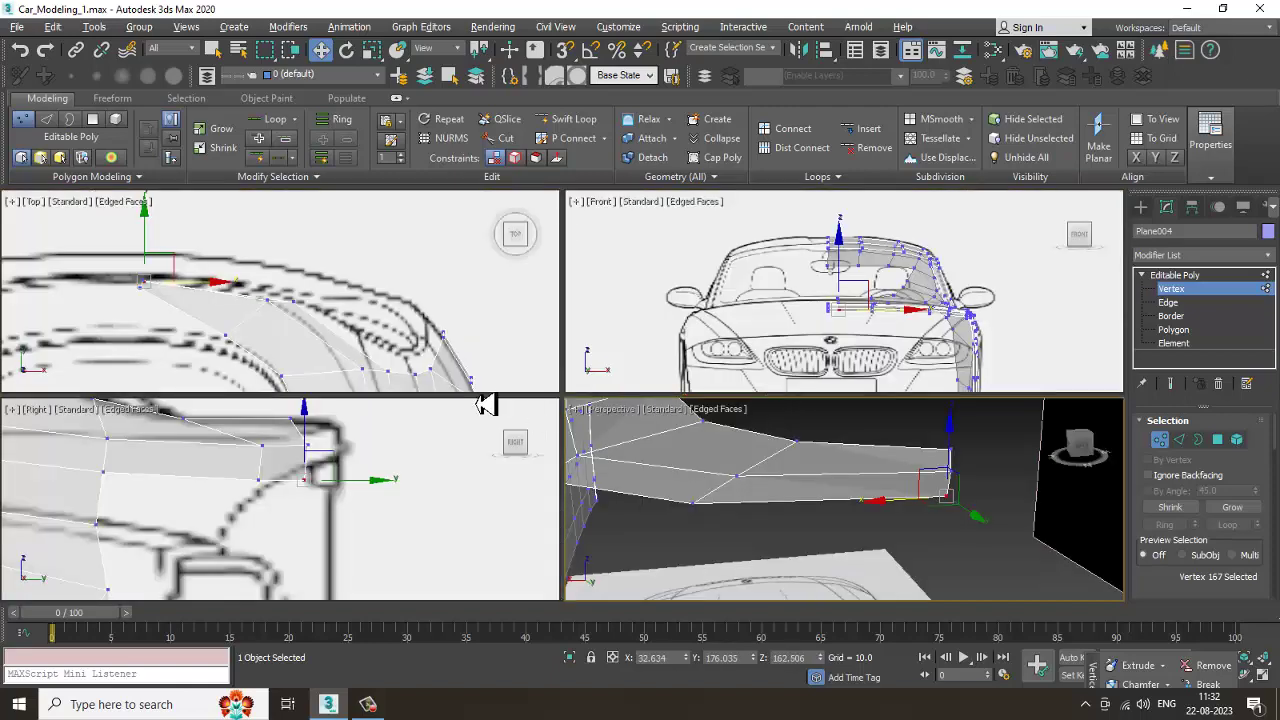
middle_click_drag(438, 331, 429, 326)
key("alt+w")
middle_click_drag(350, 312, 401, 333)
left_click_drag(355, 371, 354, 349)
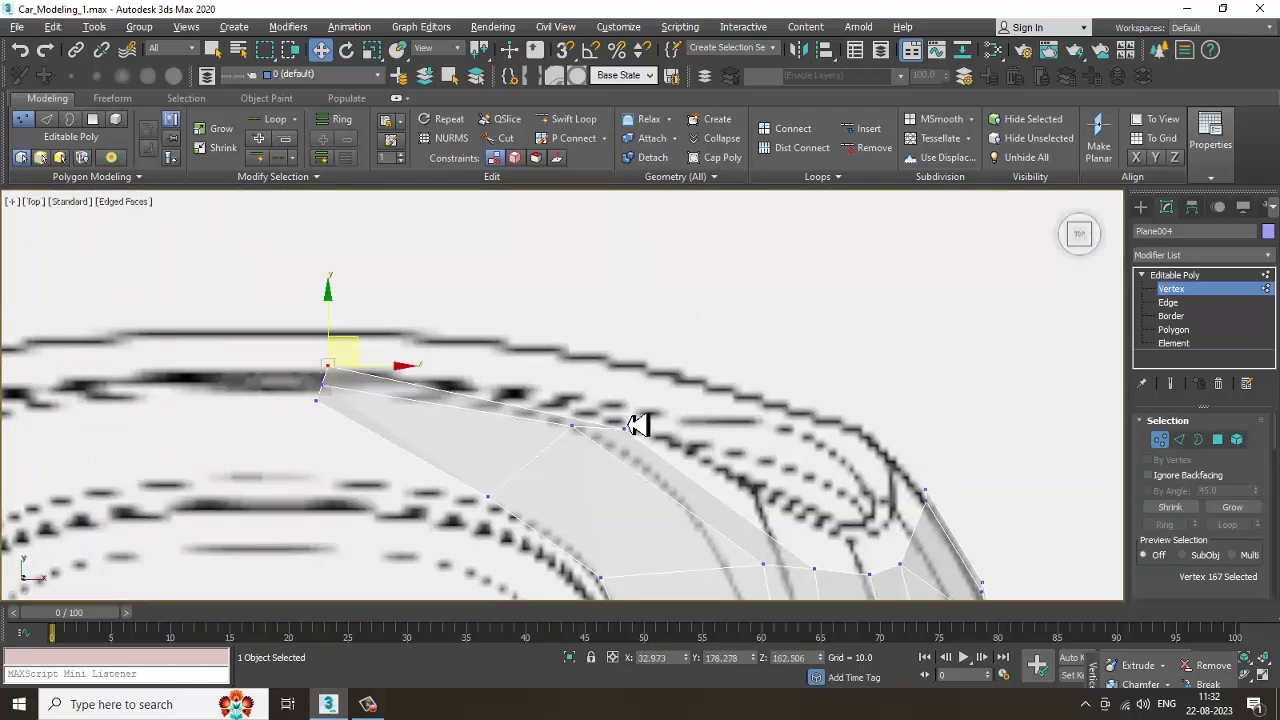
left_click(625, 428)
left_click_drag(655, 413, 633, 399)
Step: Move the strip's inner centre vertex forward to the rear window's lower line, at about X 30.8, Y 165.9 in the Top view
middle_click_drag(355, 425, 371, 415)
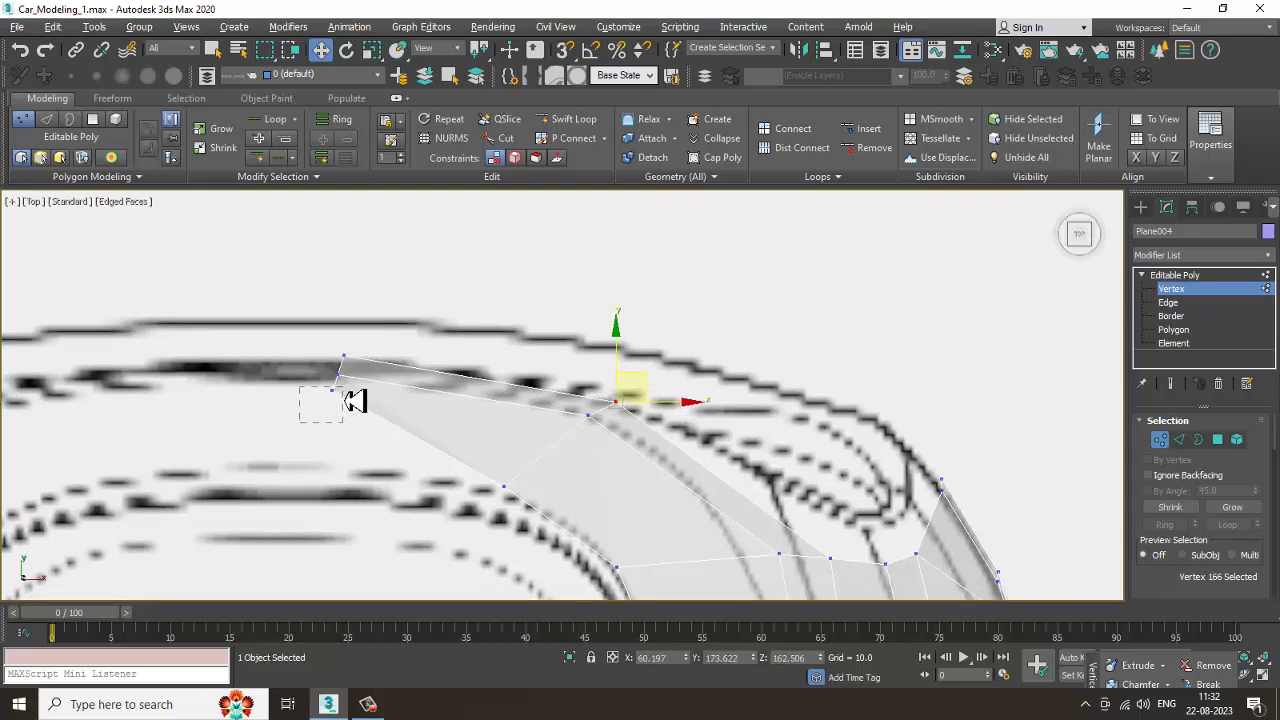
left_click_drag(355, 400, 358, 454)
scroll(360, 452, "down", 4)
middle_click_drag(458, 442, 540, 344)
scroll(480, 367, "up", 4)
left_click_drag(424, 364, 424, 366)
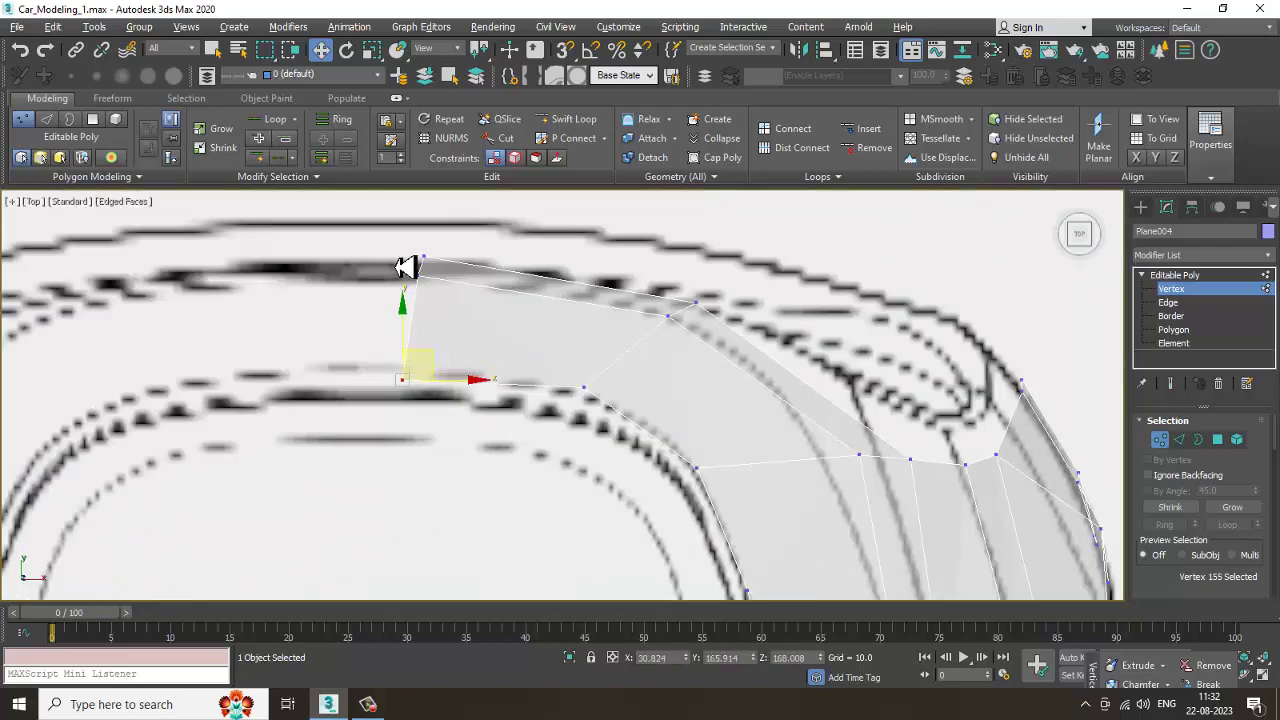
Step: Adjust the strip's rear end vertices at the centreline, placing the lowest one at about X 31.1, Y 177.9
left_click_drag(436, 315, 437, 312)
left_click_drag(453, 260, 392, 282)
left_click_drag(464, 239, 446, 243)
Step: Turn off the see-through display so the car body shows as solid shaded geometry in all views
scroll(527, 285, "down", 5)
key("alt+w")
scroll(846, 478, "down", 5)
key("alt+w")
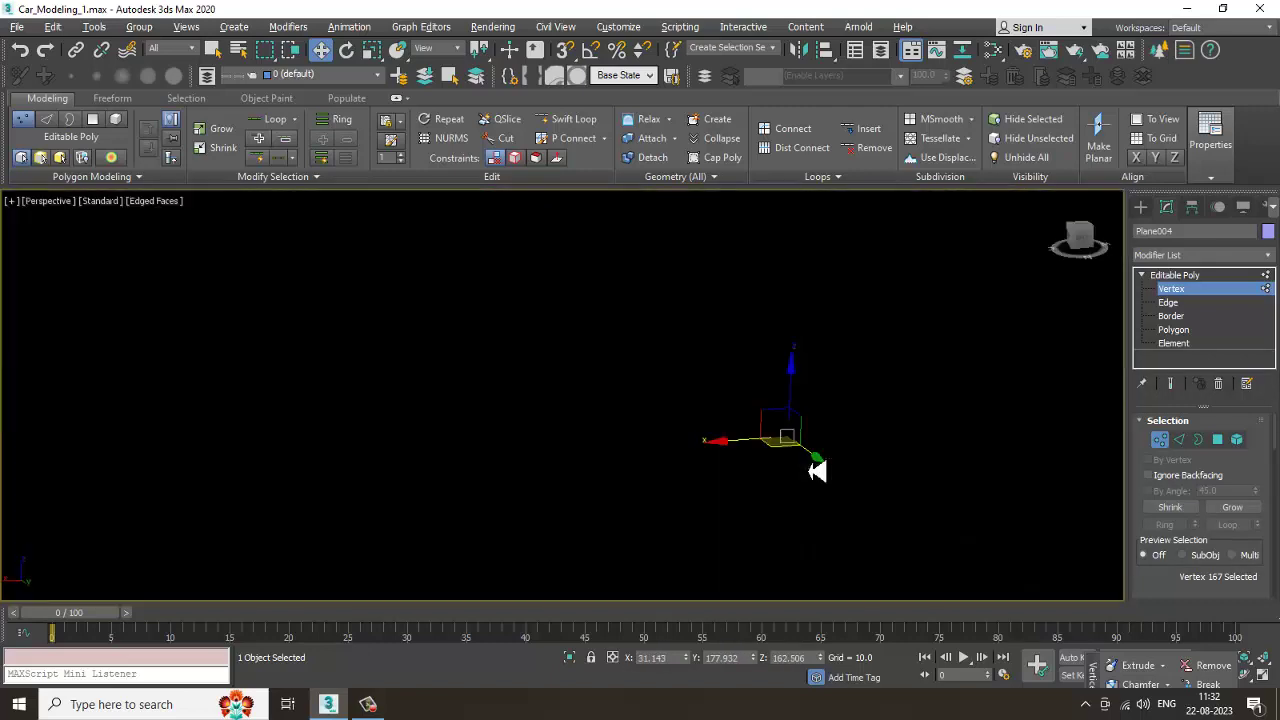
middle_click_drag(814, 471, 787, 457, "alt")
scroll(808, 494, "up", 3)
scroll(787, 457, "up", 3)
key("alt+w")
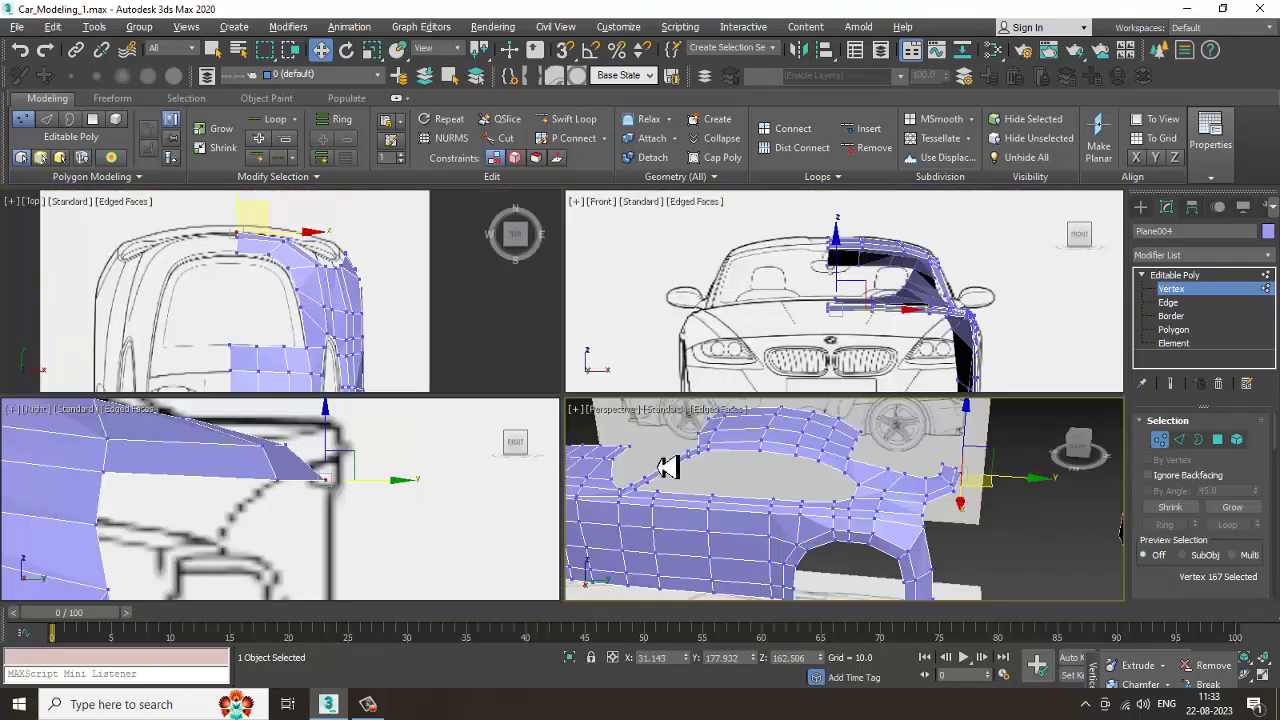
Step: Examine the rear body's fit to the blueprint in the Right view and its overall shape in the Perspective view
scroll(458, 522, "down", 2)
key("alt+w")
scroll(512, 446, "down", 3)
scroll(578, 480, "down", 3)
middle_click_drag(503, 474, 767, 454)
scroll(590, 476, "up", 1)
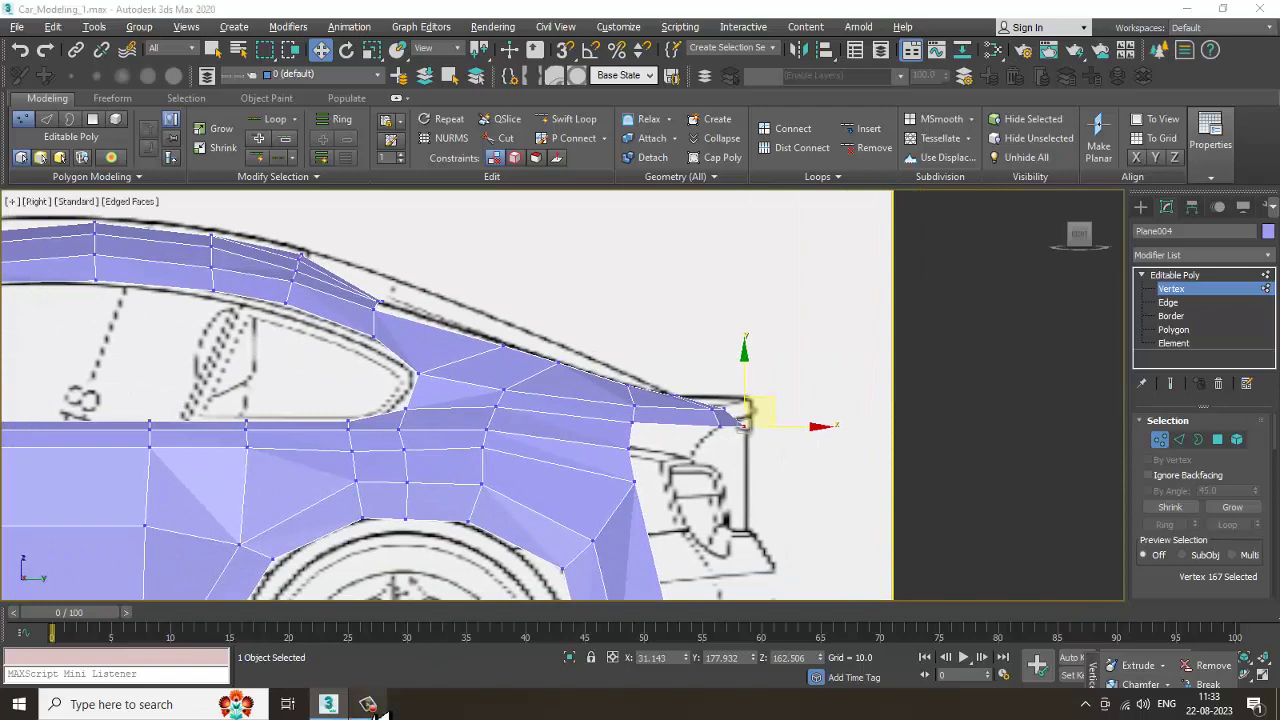
middle_click_drag(838, 436, 880, 428)
key("alt+w")
scroll(863, 514, "down", 1)
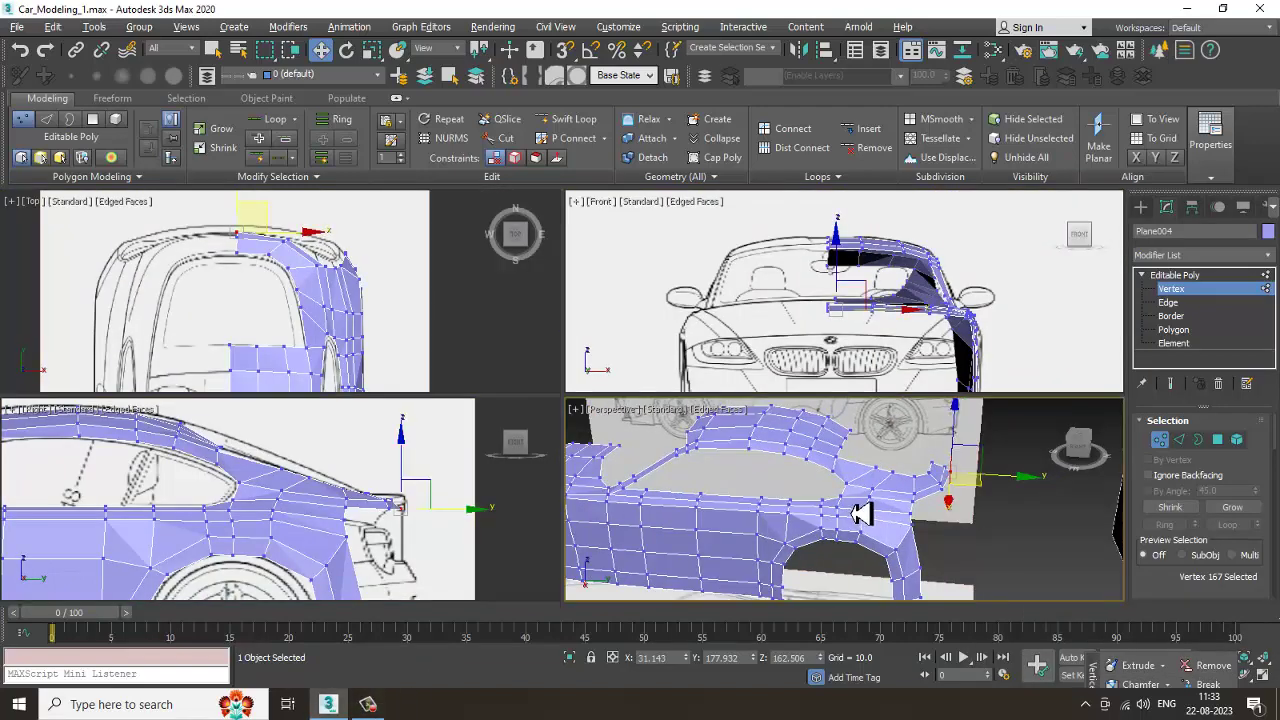
key("alt+w")
scroll(800, 474, "down", 4)
middle_click_drag(794, 471, 754, 463, "alt")
key("alt+w")
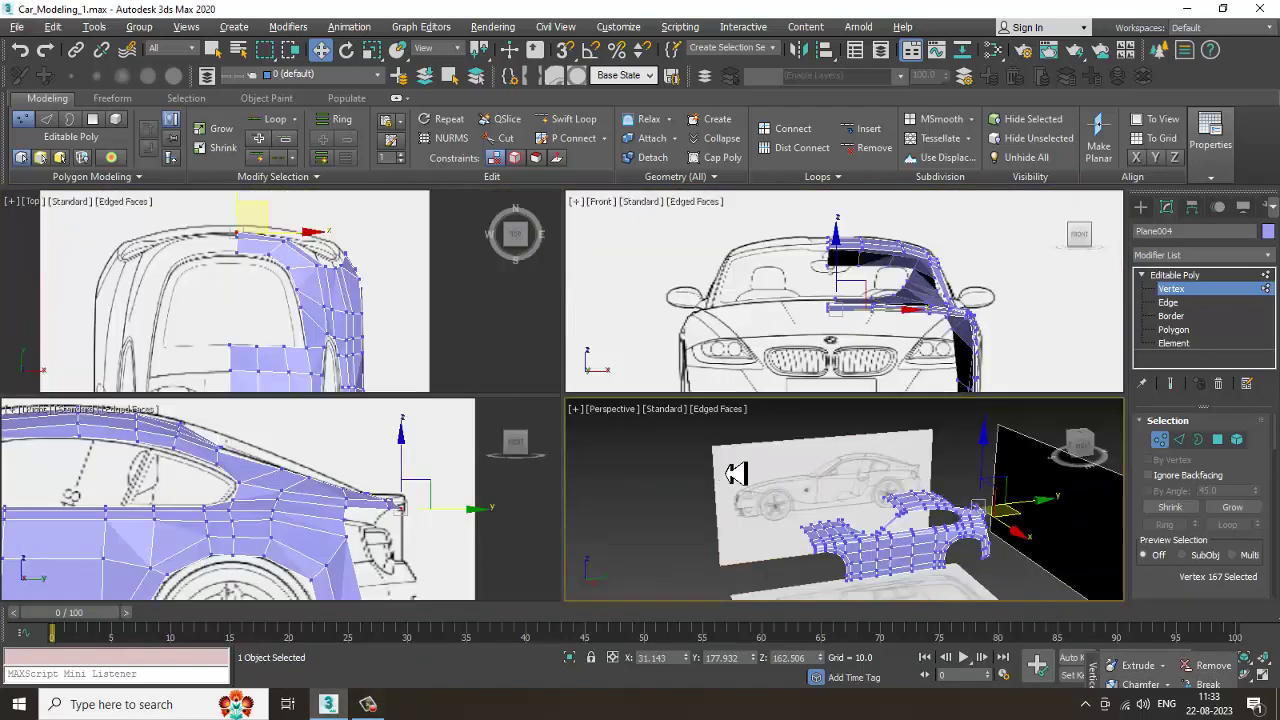
middle_click_drag(806, 528, 834, 534, "alt")
scroll(334, 512, "down", 2)
middle_click_drag(316, 530, 299, 498)
scroll(334, 513, "down", 4)
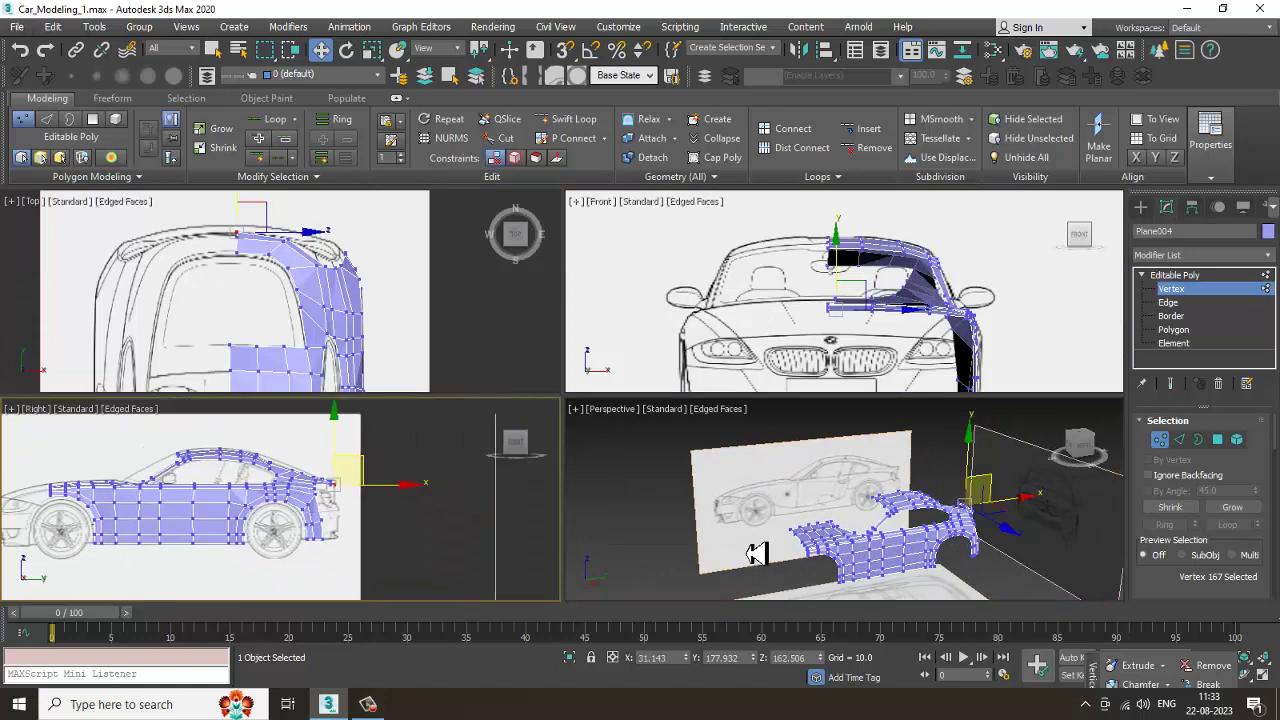
scroll(758, 551, "up", 4)
middle_click_drag(843, 566, 696, 541)
Step: Leave vertex editing, turn on NURMS smoothing for the car body, and deselect it to check the smoothed surface
left_click(1175, 275)
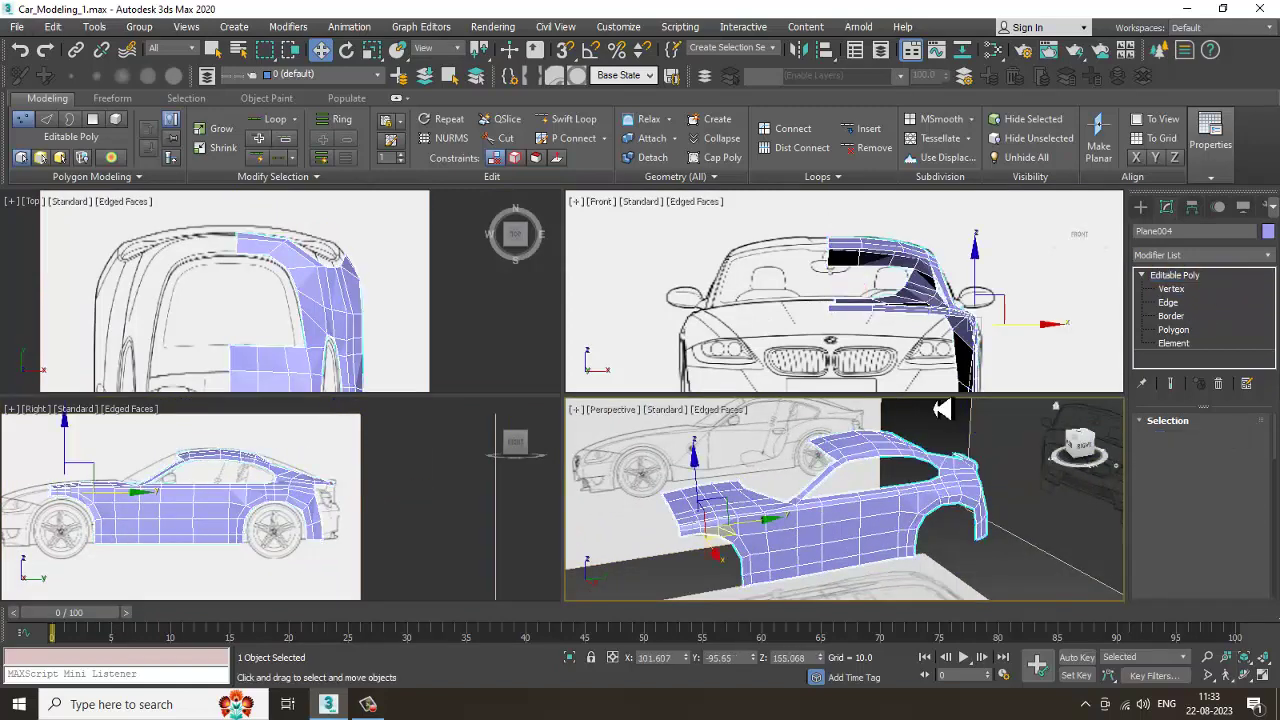
right_click(828, 510)
left_click(811, 349)
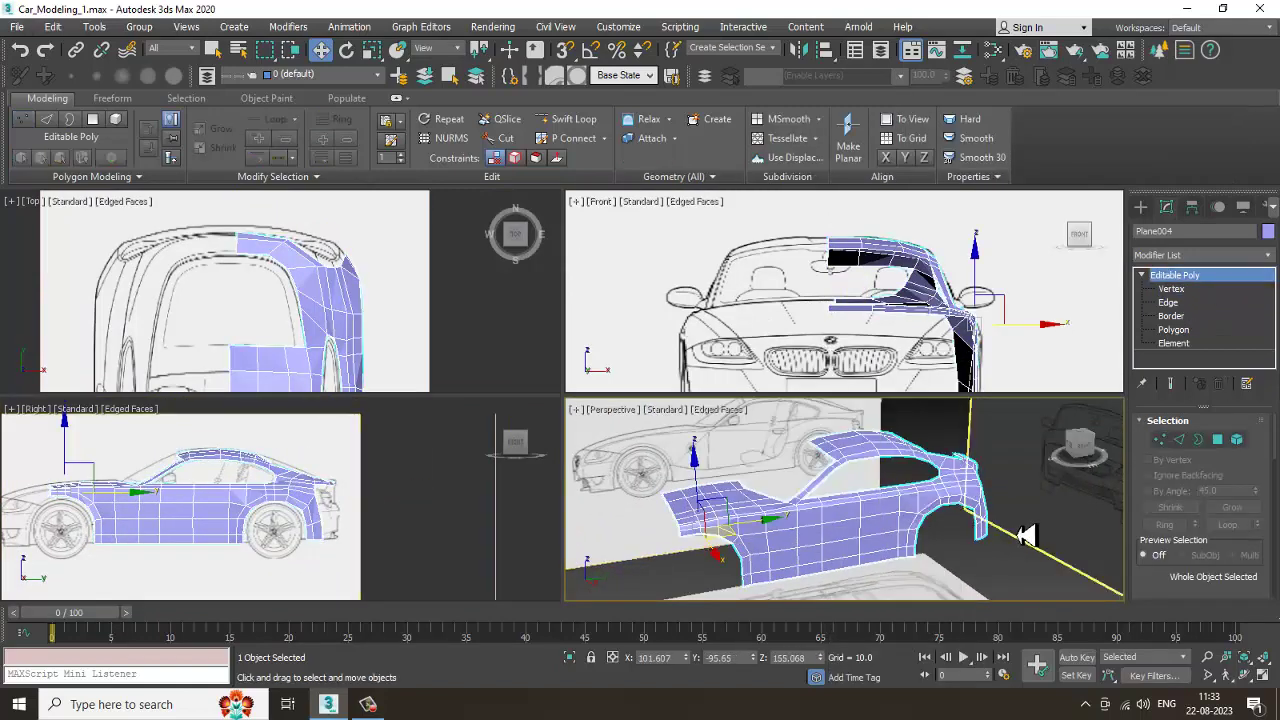
left_click(1023, 584)
right_click(884, 530)
left_click(820, 536)
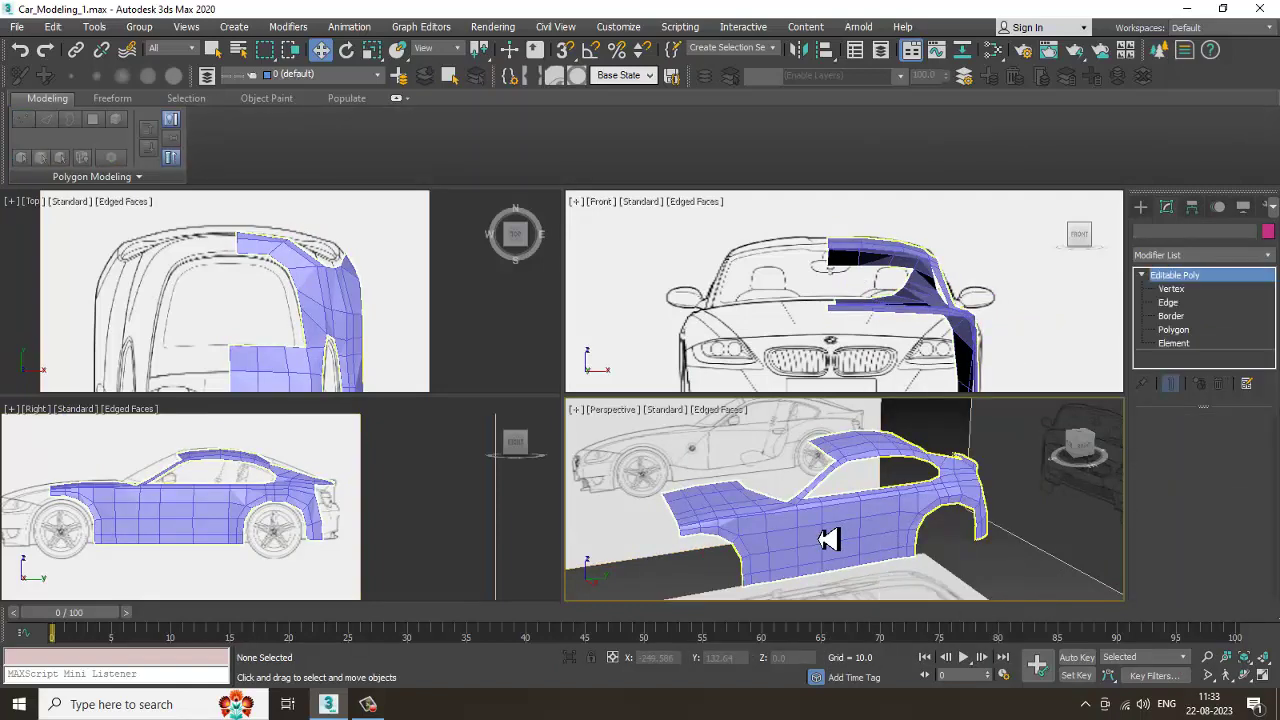
right_click(819, 534)
left_click(772, 351)
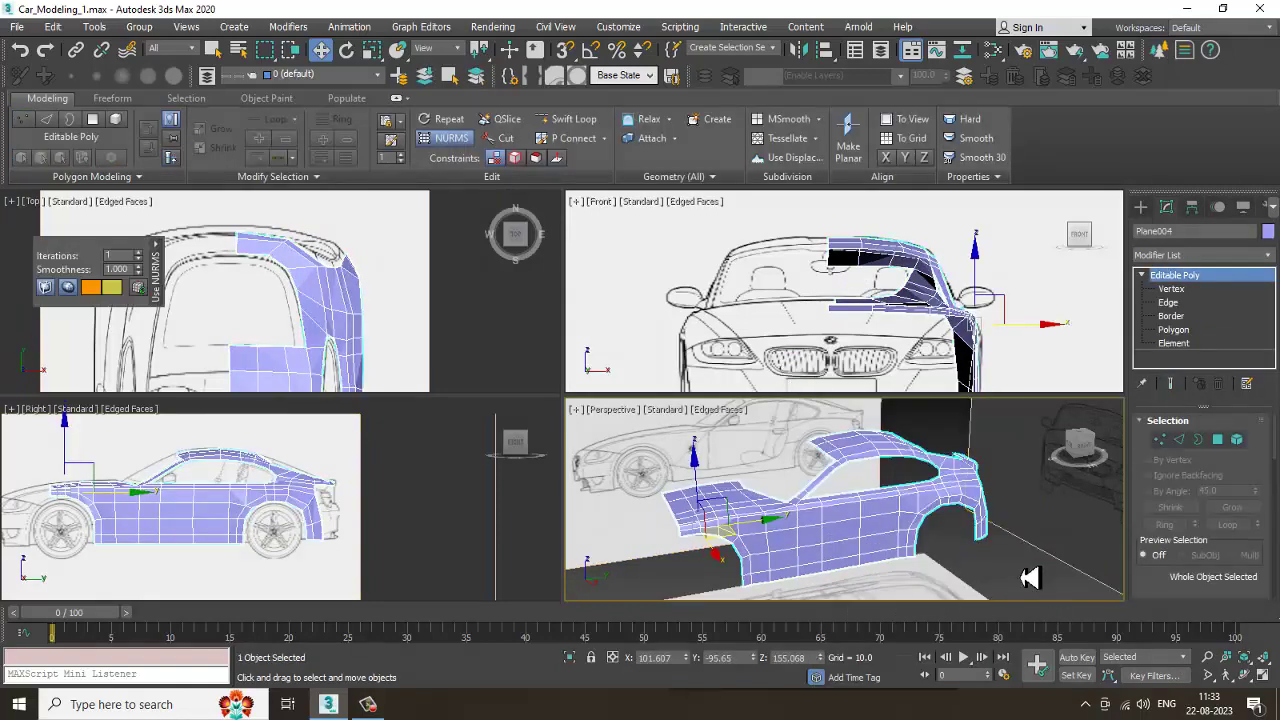
left_click(1022, 578)
middle_click_drag(940, 560, 919, 549, "alt")
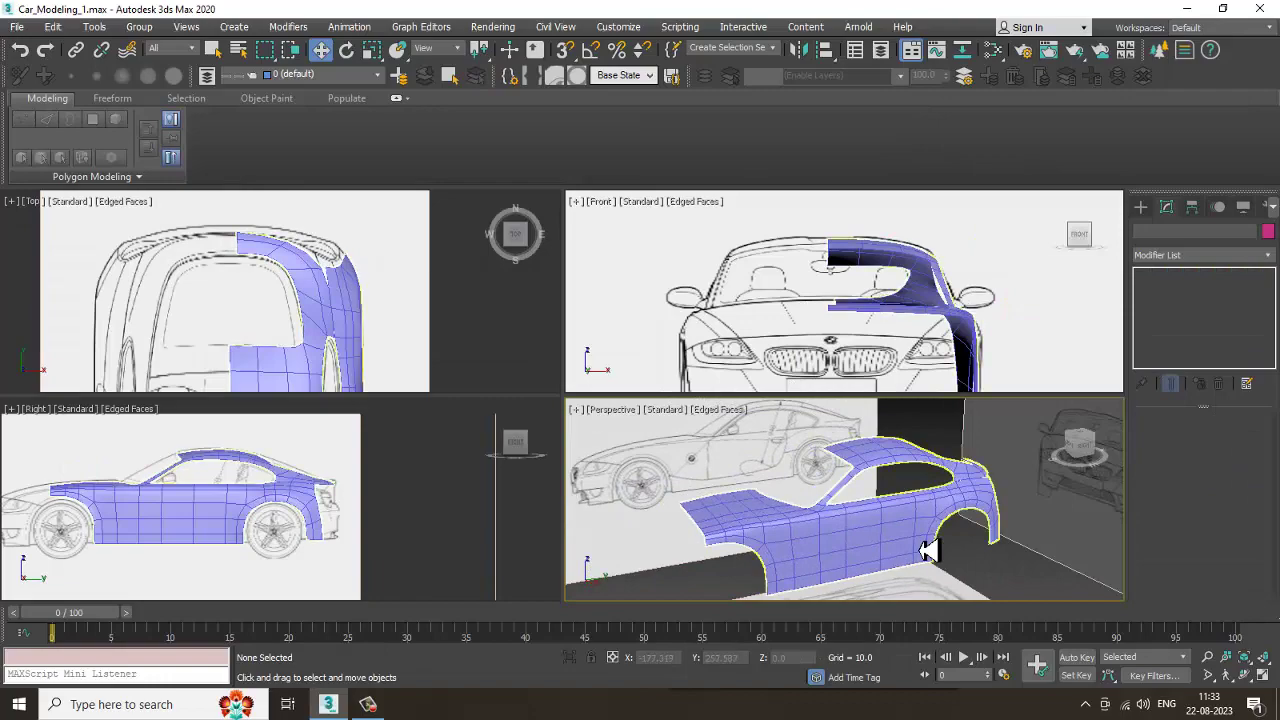